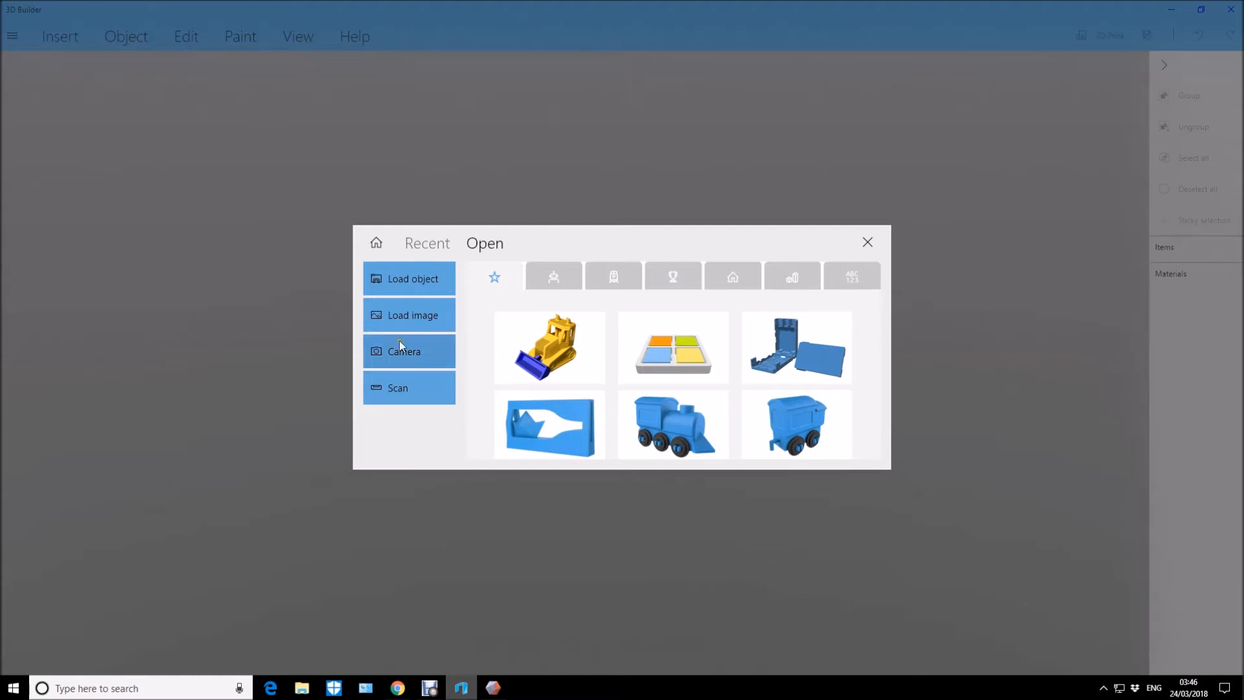
Load the NativeModel file, import it in millimetres and repair the mesh.
{"action": "left_click", "coordinate": [430, 282]}
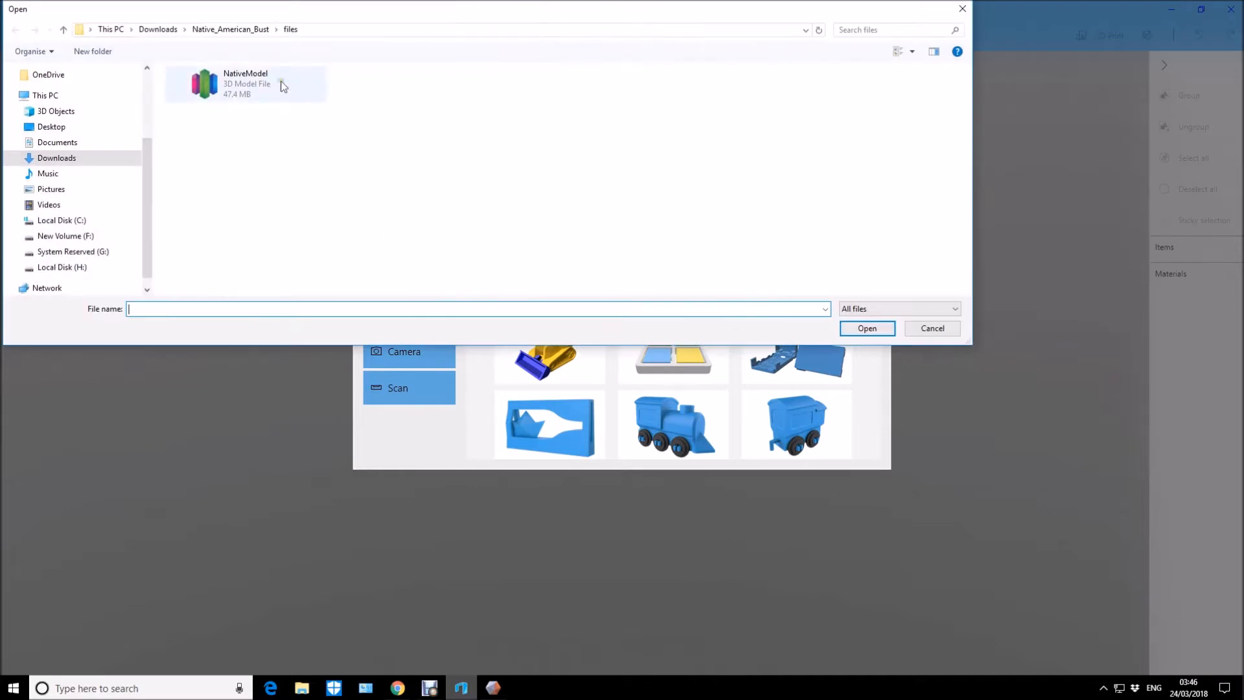
{"action": "left_click", "coordinate": [237, 90]}
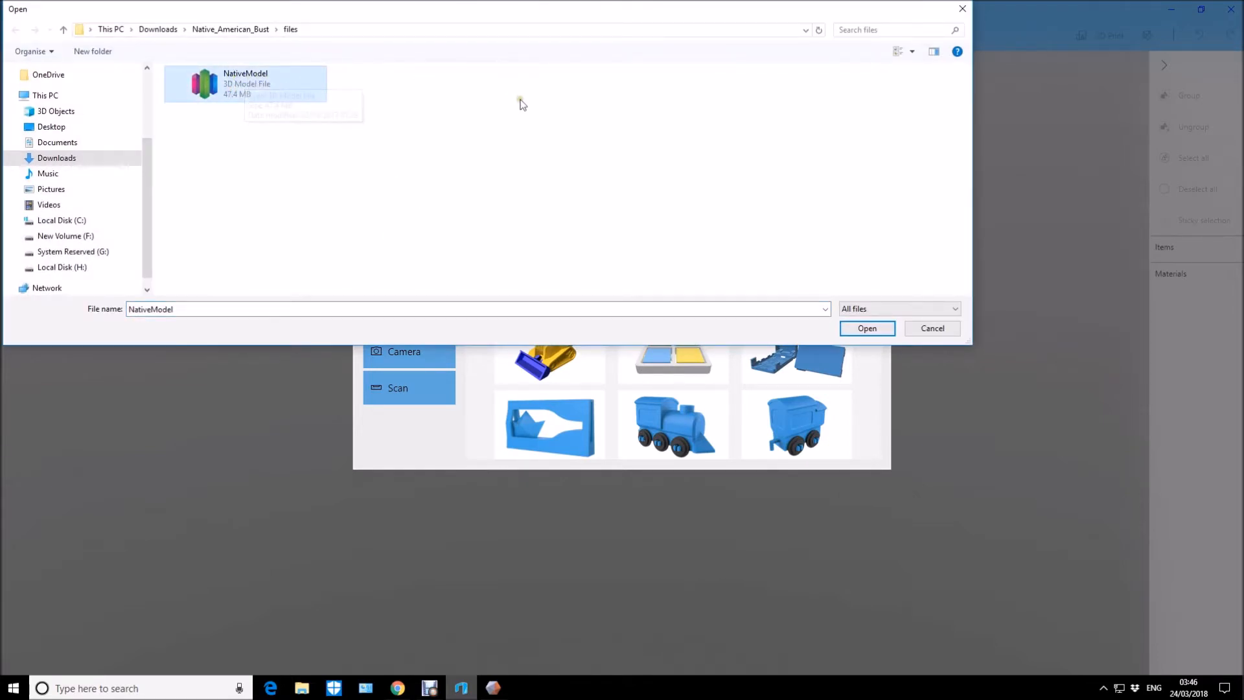
{"action": "left_click", "coordinate": [868, 328]}
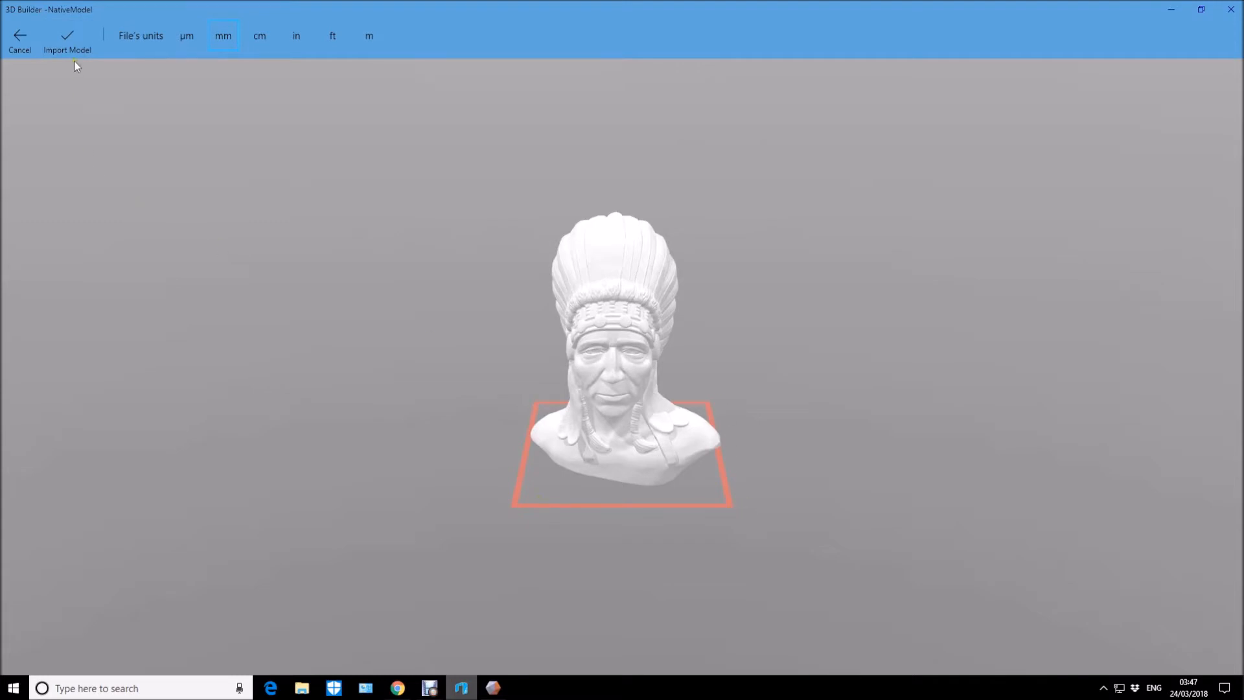
{"action": "left_click", "coordinate": [65, 38]}
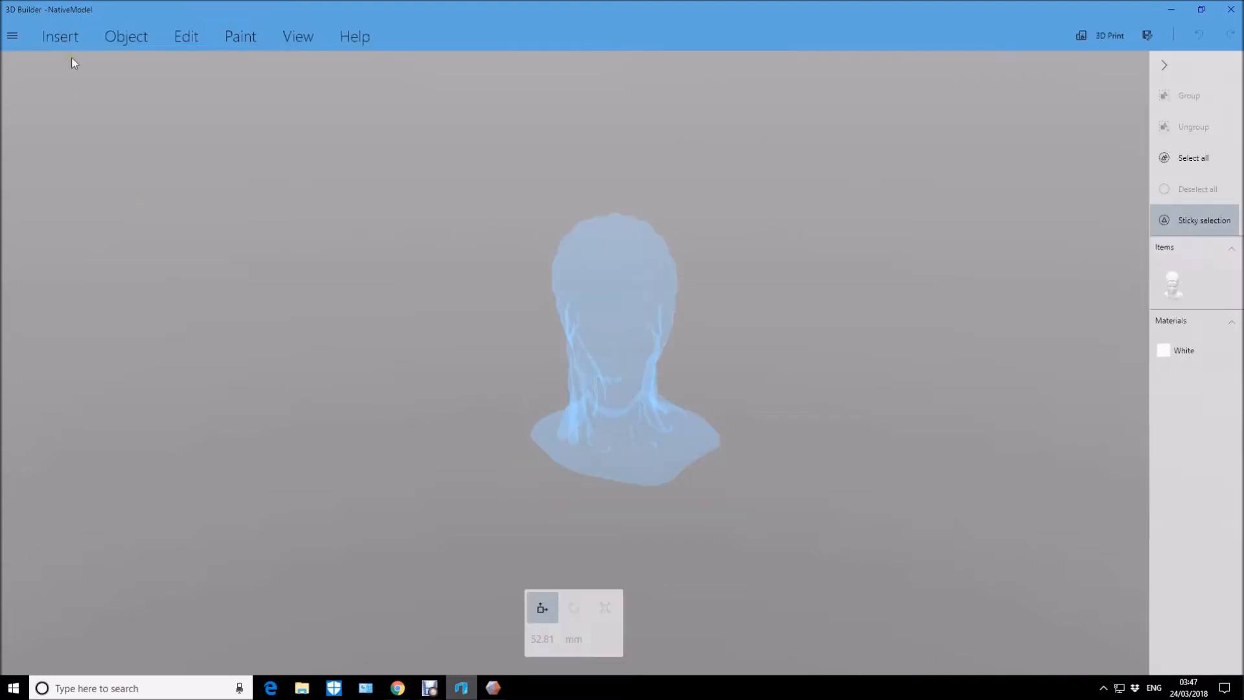
{"action": "left_click", "coordinate": [1050, 635]}
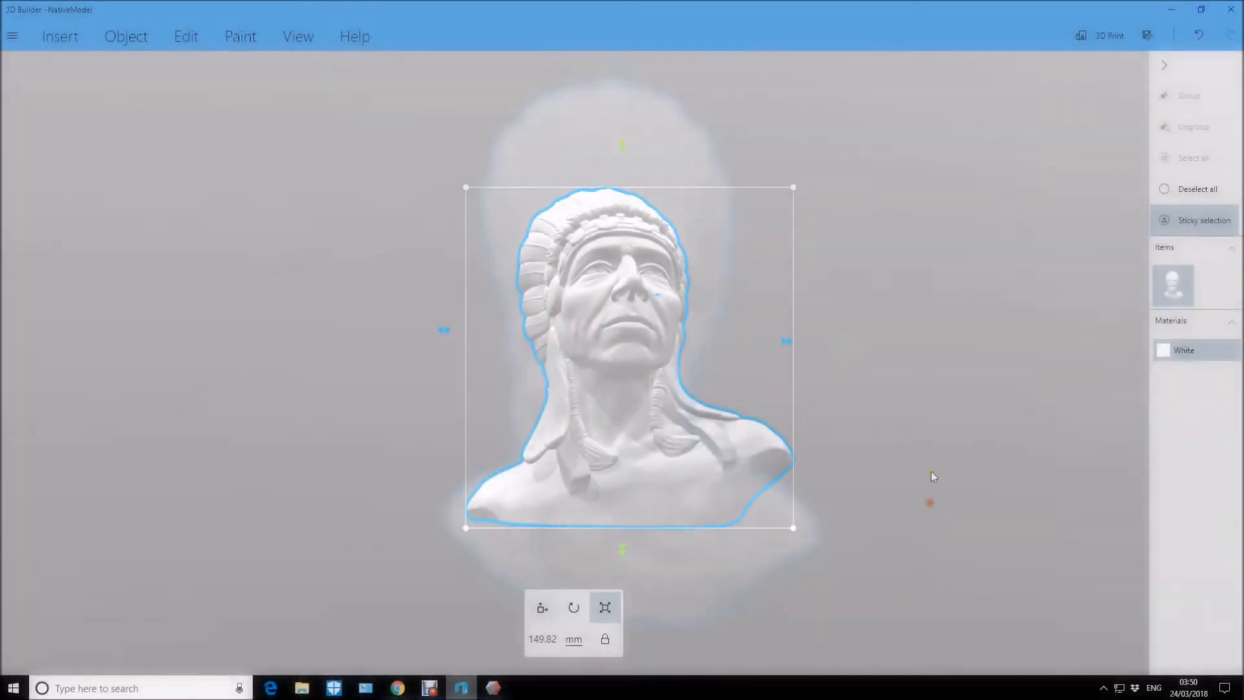
Save the repaired bust in STL format as NativeModelfixed in the same folder, accepting the loss of extra information.
{"action": "left_click", "coordinate": [1148, 35]}
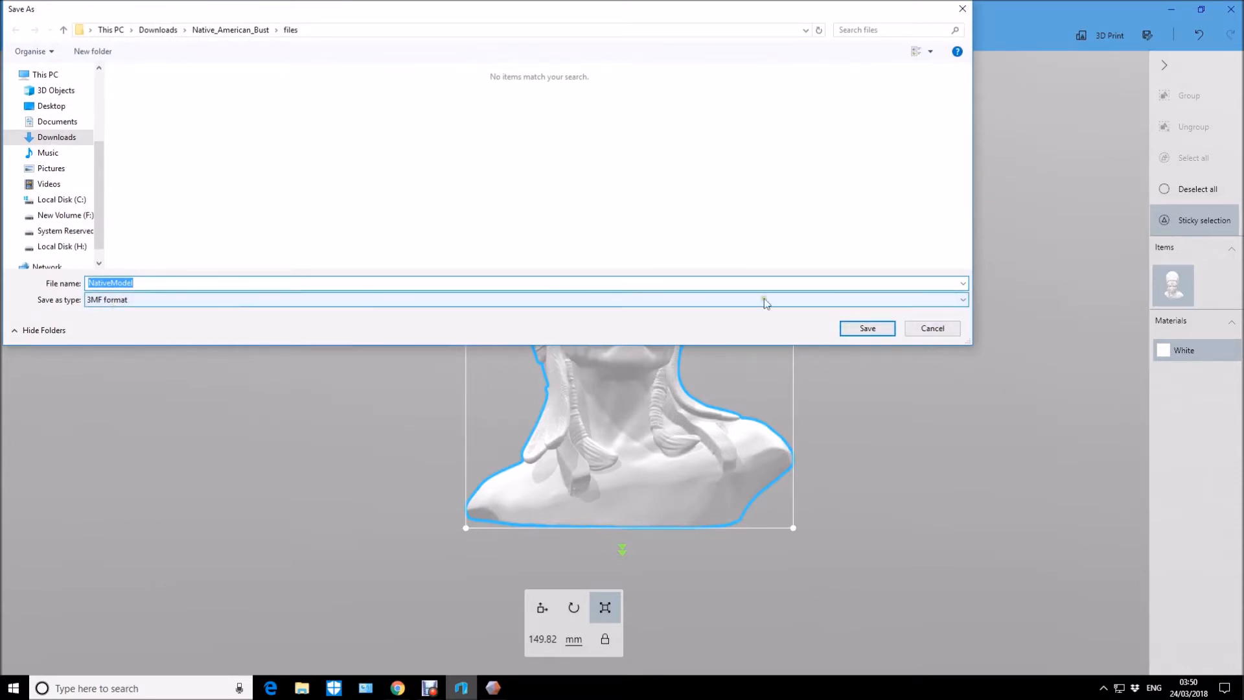
{"action": "left_click", "coordinate": [964, 300]}
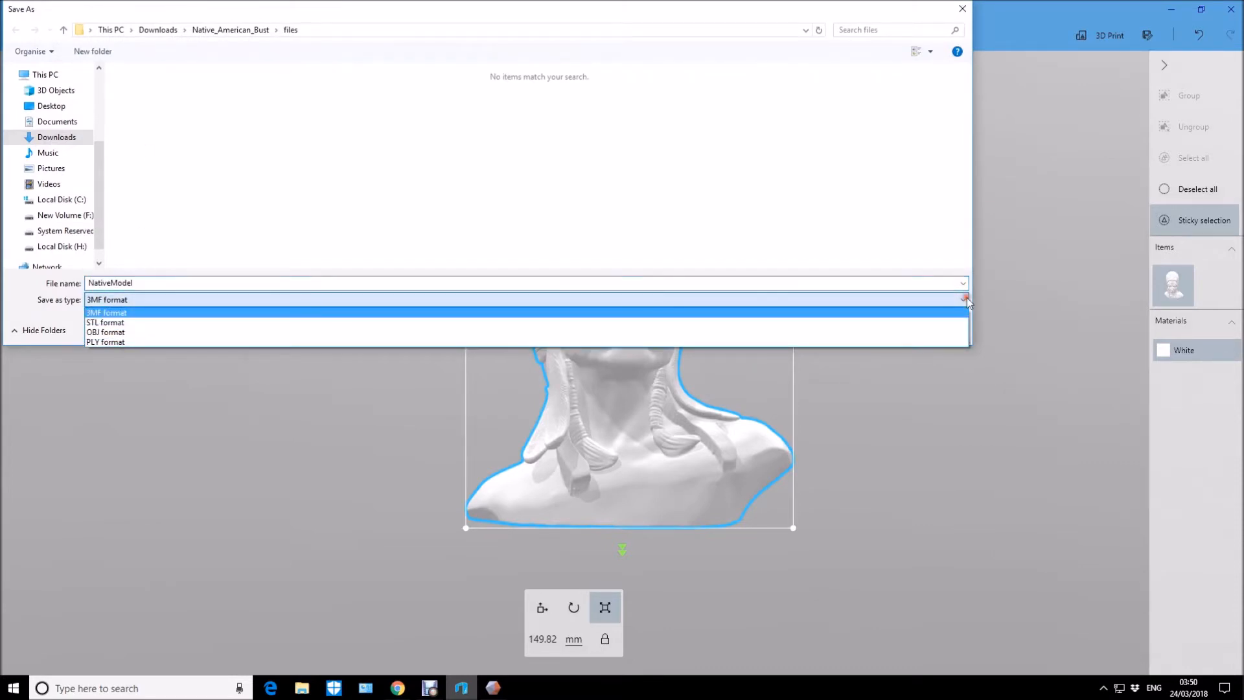
{"action": "left_click", "coordinate": [105, 322]}
{"action": "left_click", "coordinate": [144, 283]}
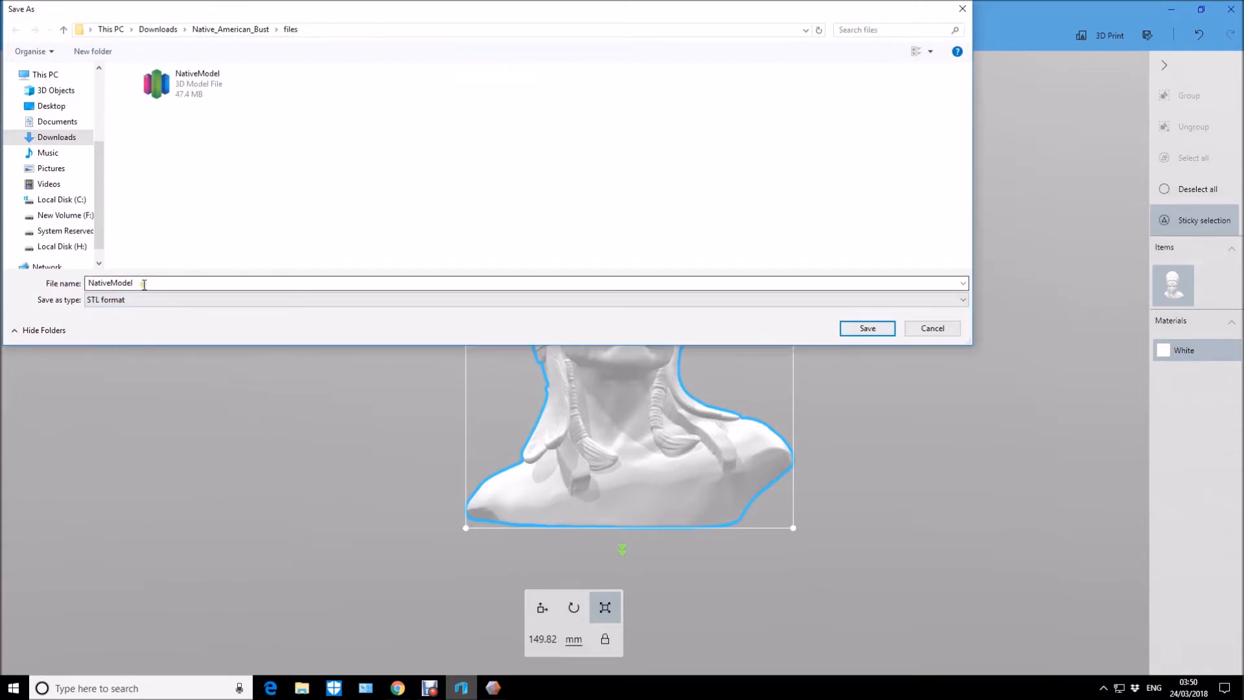
{"action": "left_click", "coordinate": [144, 284]}
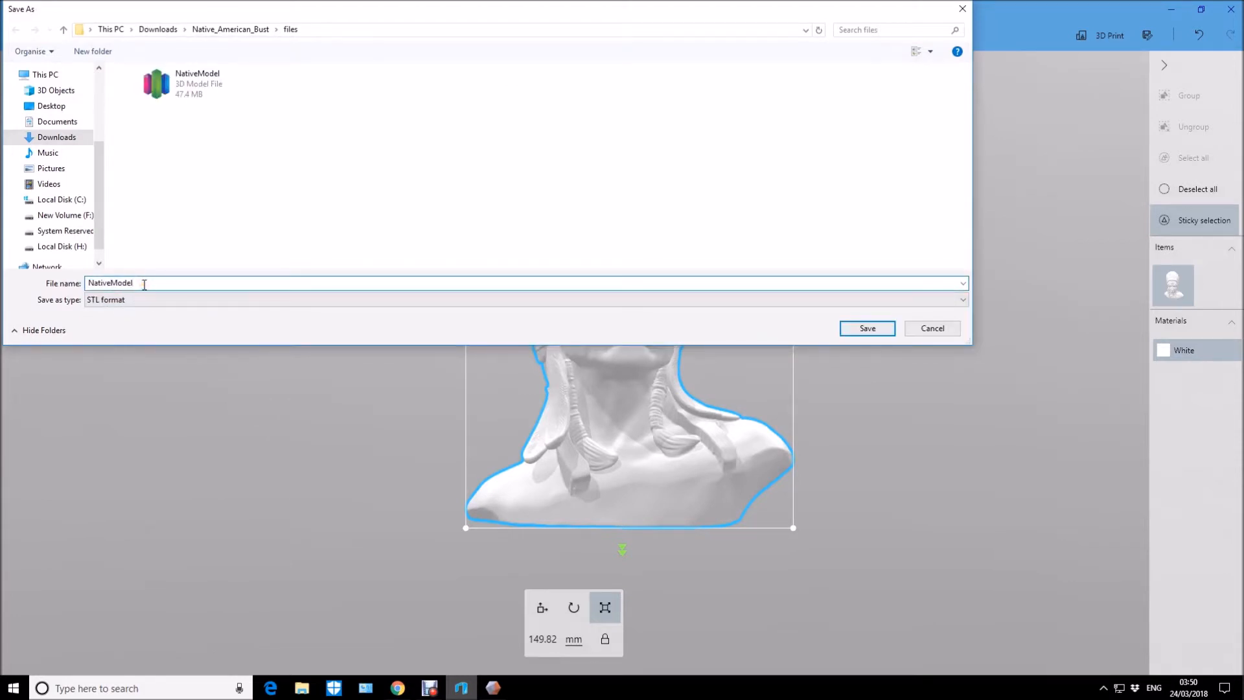
{"action": "type", "text": "fixed"}
{"action": "left_click", "coordinate": [869, 329]}
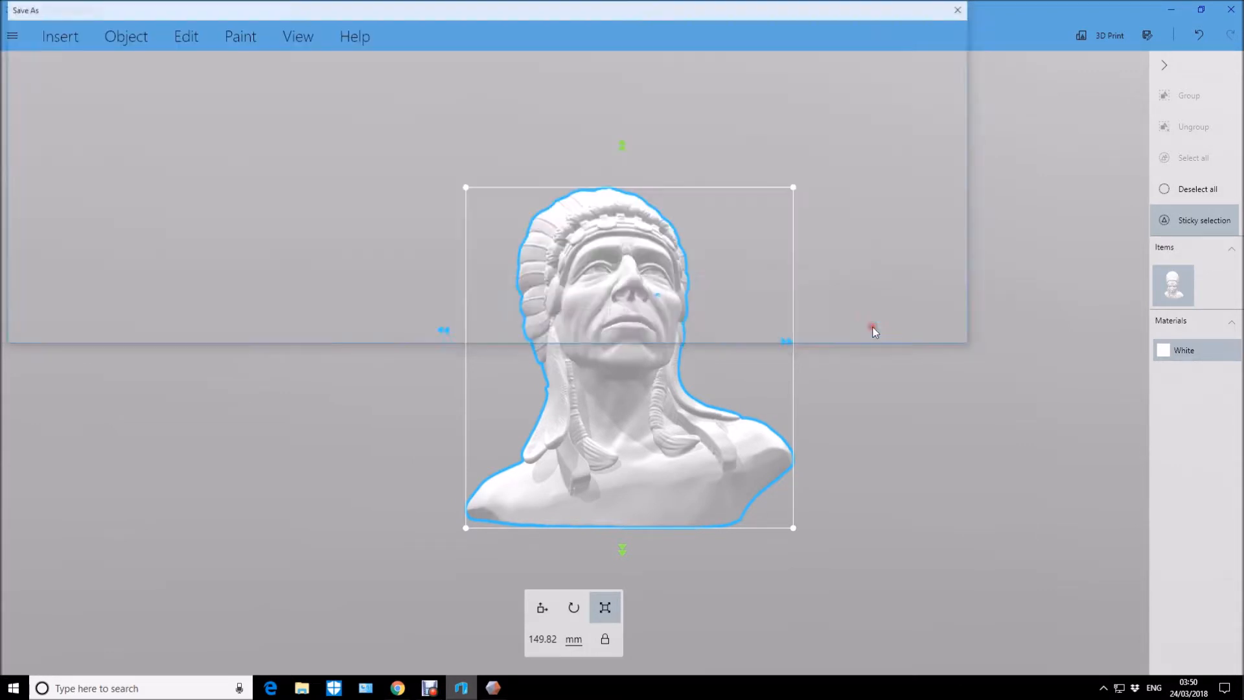
{"action": "left_click", "coordinate": [739, 358]}
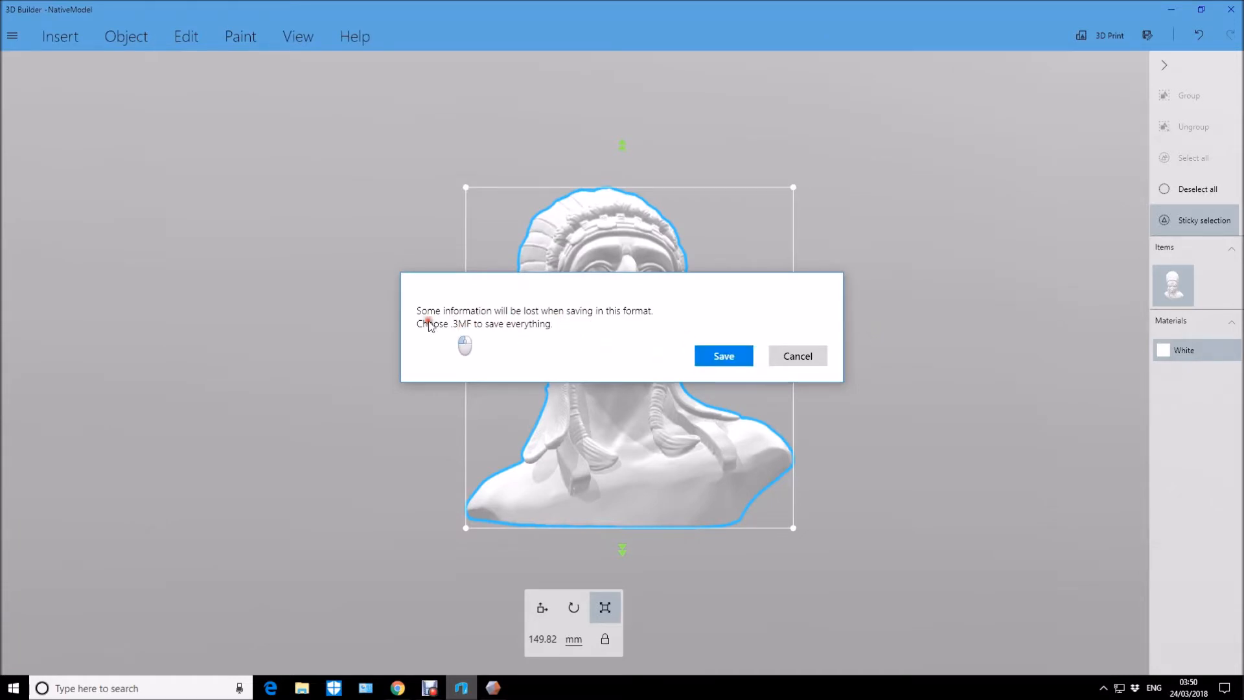
{"action": "left_click", "coordinate": [721, 355]}
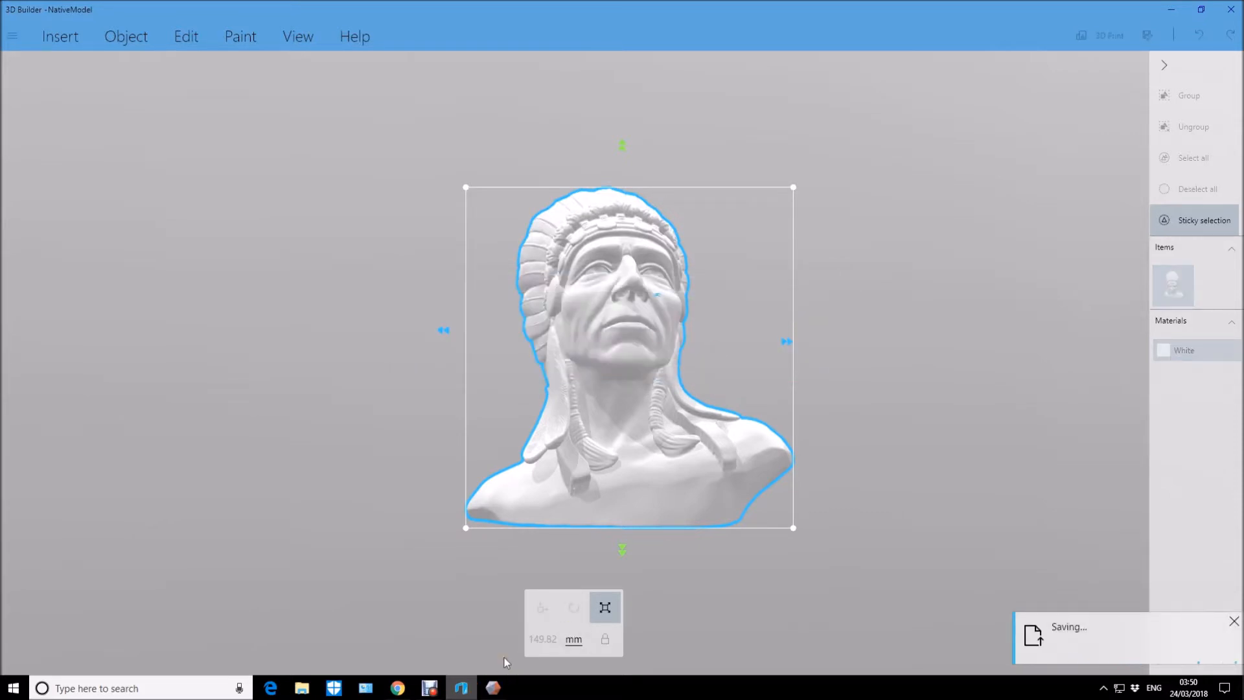
Switch to Meshmixer and open the NativeModelfixed mesh.
{"action": "left_click", "coordinate": [494, 687]}
{"action": "left_click", "coordinate": [554, 327]}
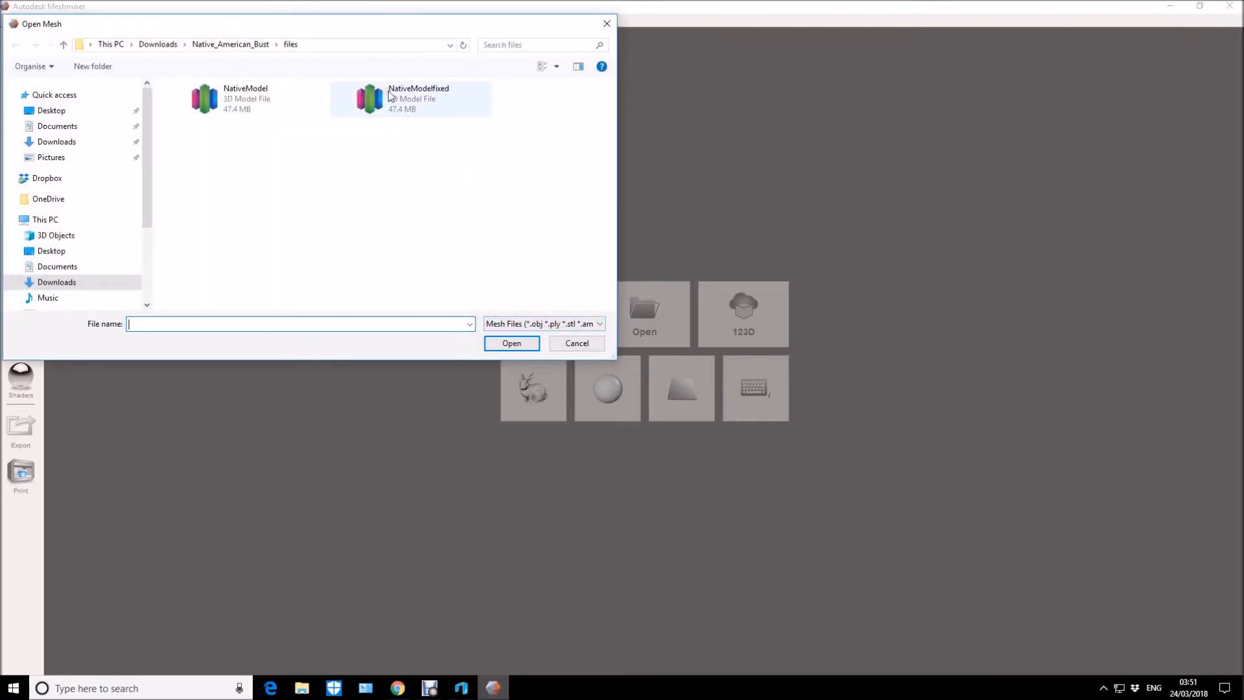
{"action": "left_click", "coordinate": [390, 96]}
{"action": "left_click", "coordinate": [520, 347]}
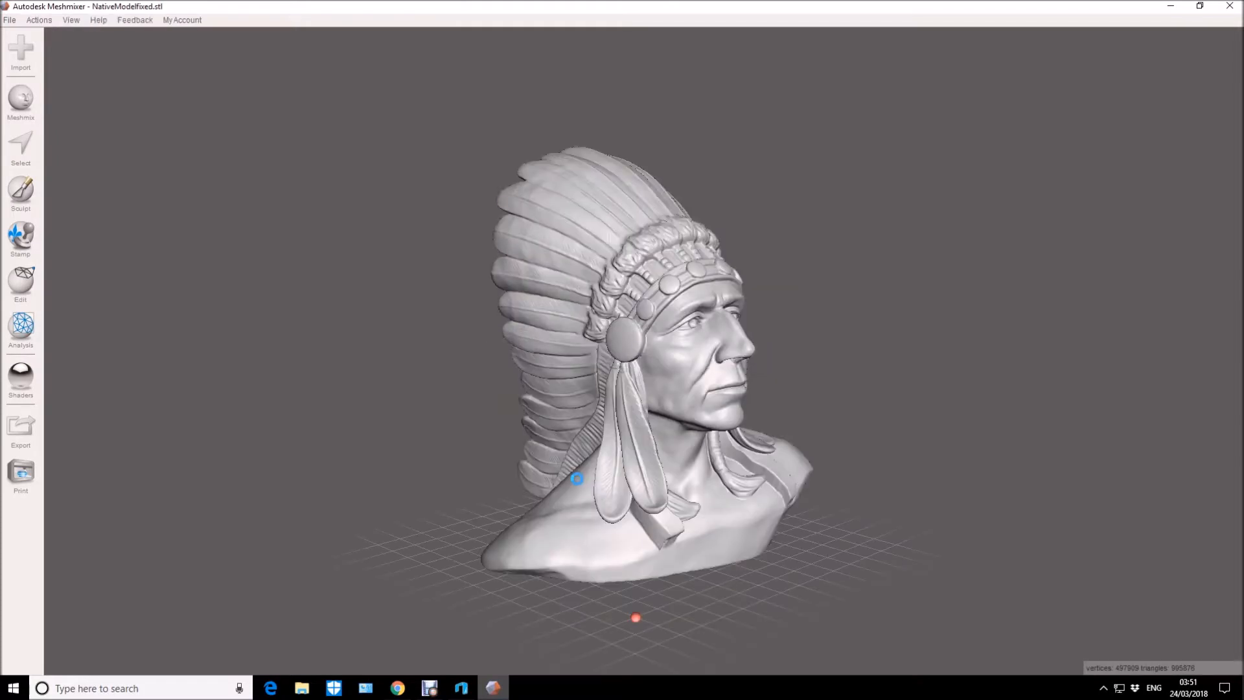
Start the Hollow operation on the bust with an offset distance of 2.5 mm and a solid accuracy of 512.
{"action": "right_click_drag", "start_coordinate": [914, 481], "coordinate": [914, 481]}
{"action": "right_click_drag", "start_coordinate": [940, 391], "coordinate": [847, 403]}
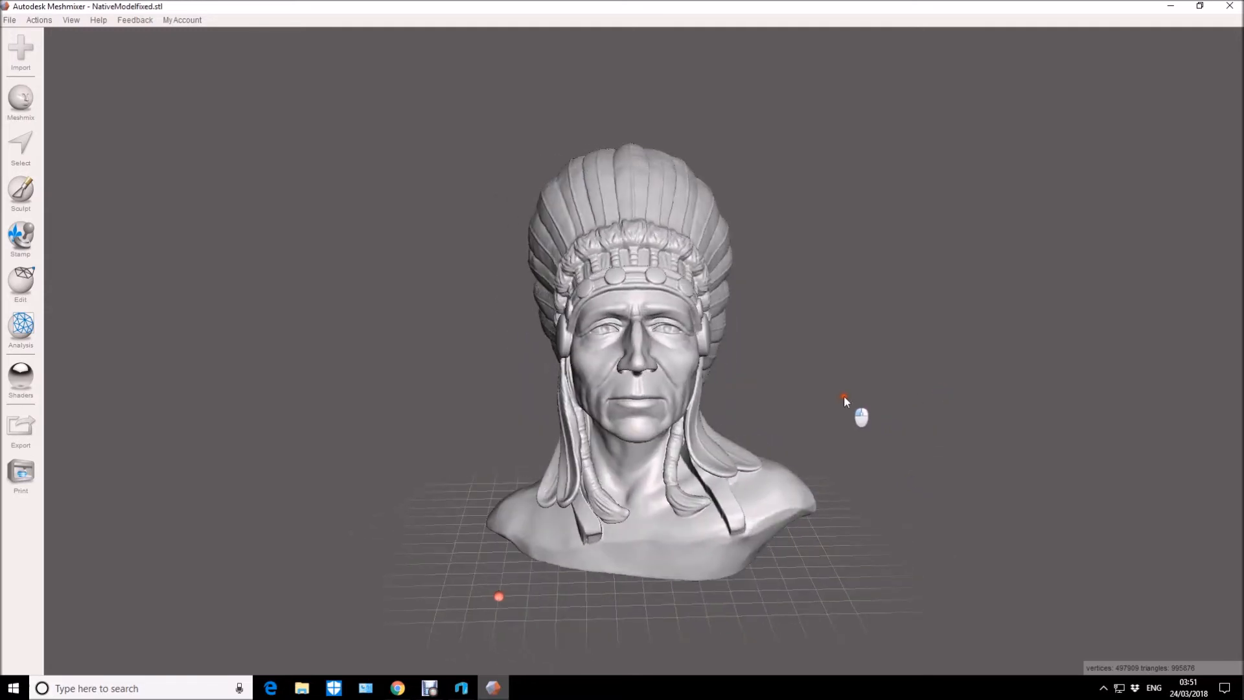
{"action": "left_click", "coordinate": [22, 295]}
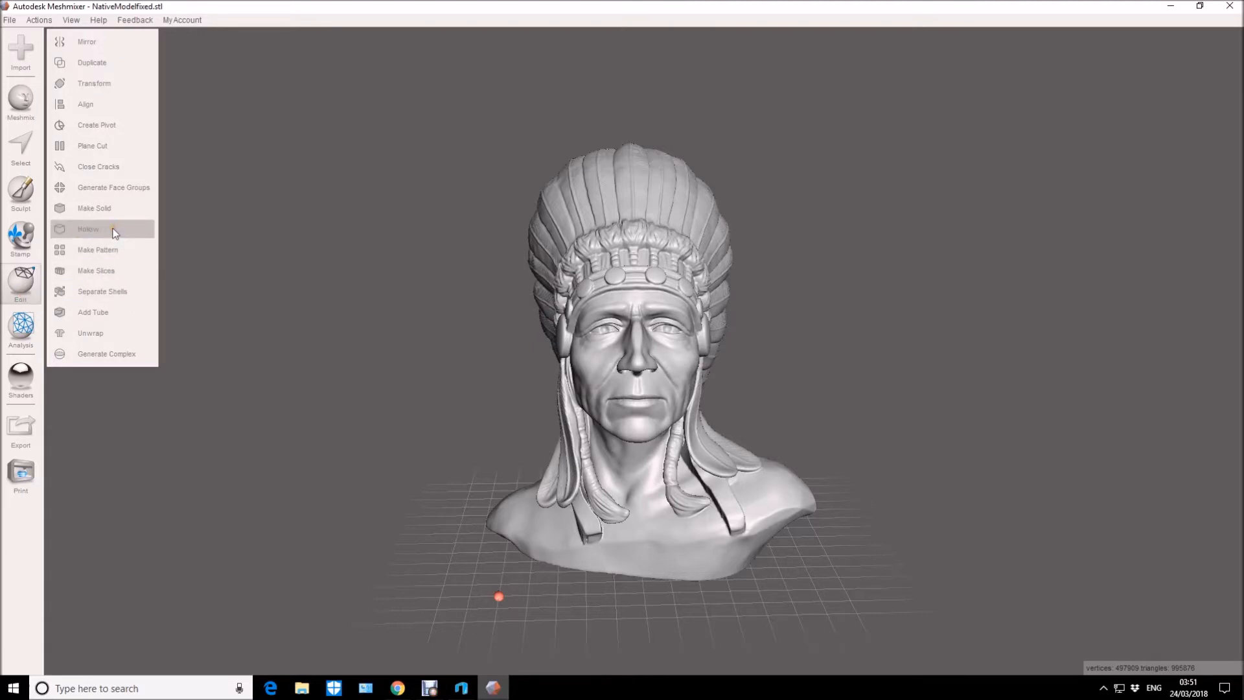
{"action": "left_click", "coordinate": [91, 229]}
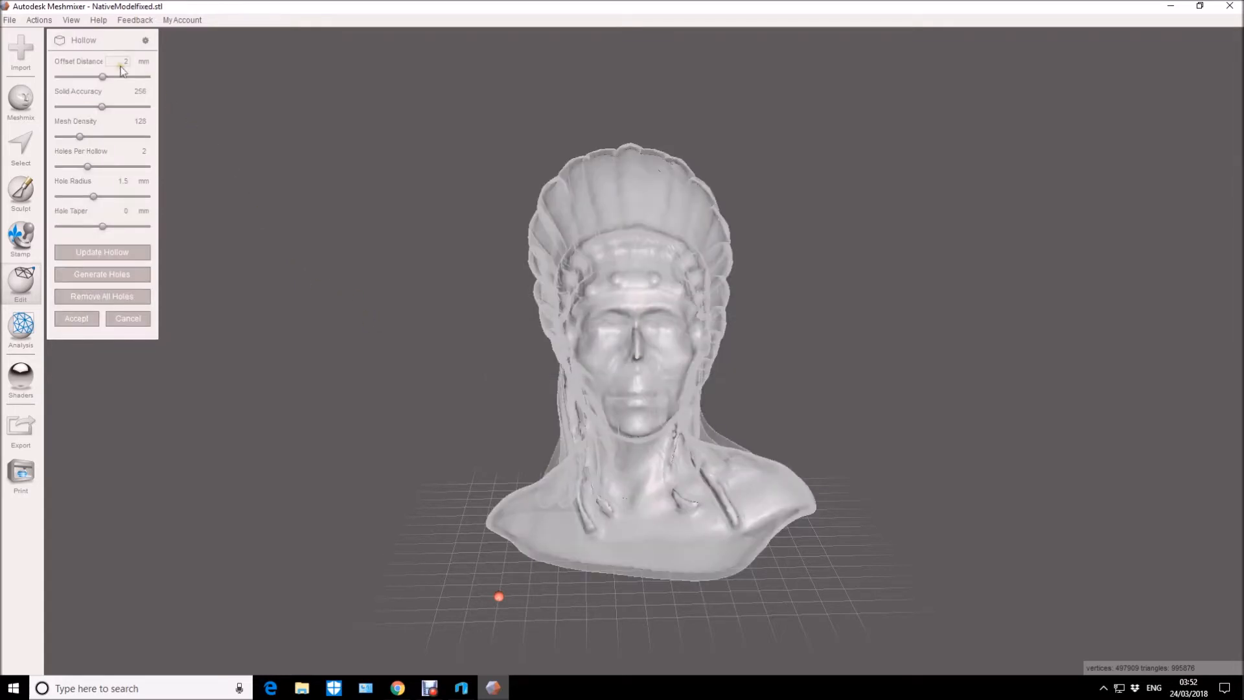
{"action": "right_click_drag", "start_coordinate": [417, 322], "coordinate": [814, 453]}
{"action": "scroll", "coordinate": [862, 434], "scroll_direction": "up", "scroll_amount": 4}
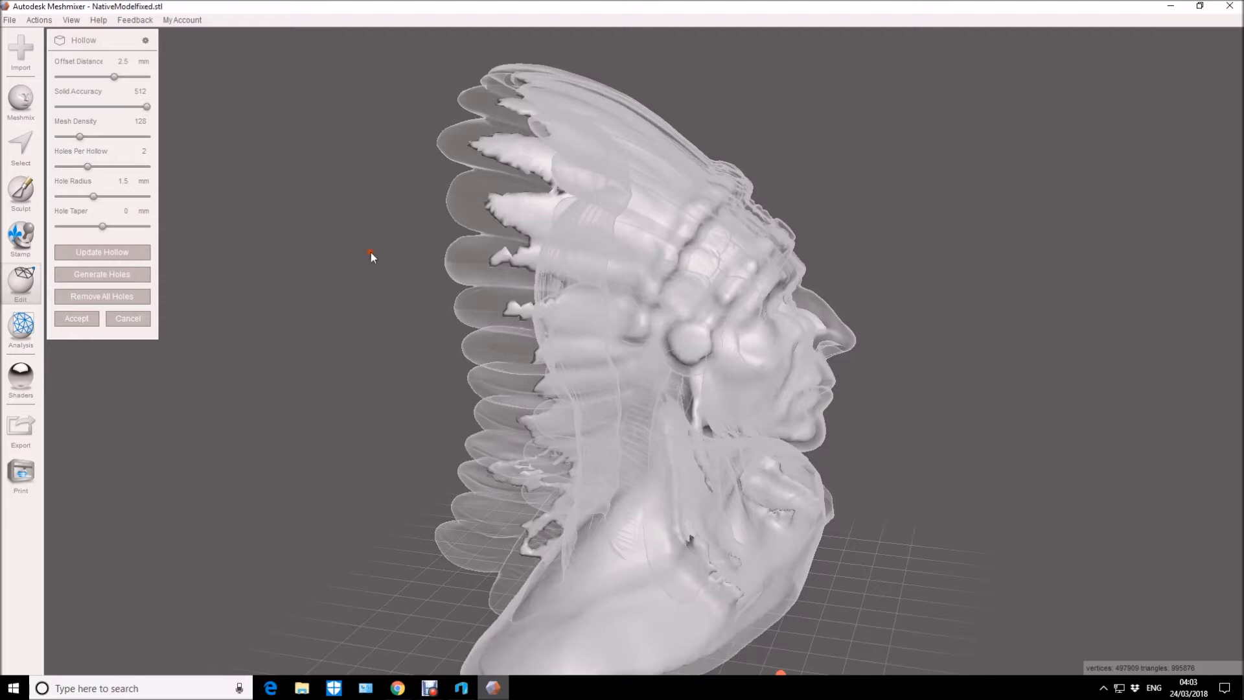
Set the hollow's mesh density to 512, update the hollow and accept it.
{"action": "right_click_drag", "start_coordinate": [297, 314], "coordinate": [434, 290]}
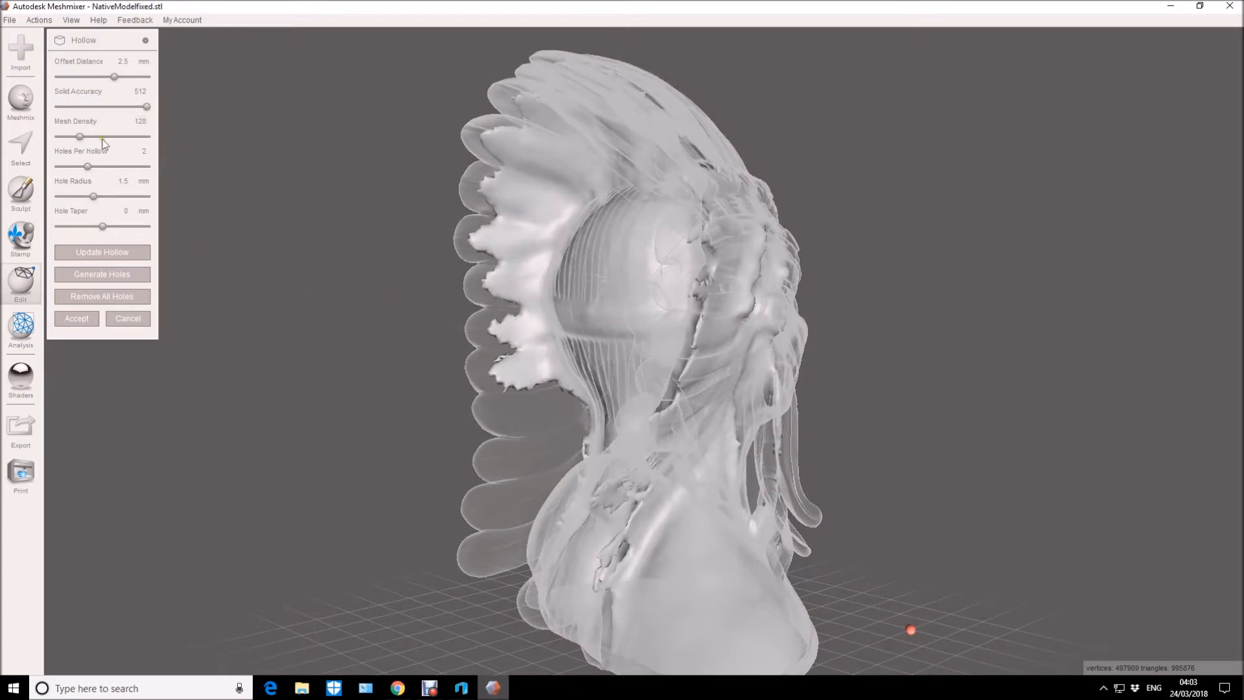
{"action": "left_click_drag", "start_coordinate": [80, 136], "coordinate": [165, 133]}
{"action": "left_click", "coordinate": [112, 254]}
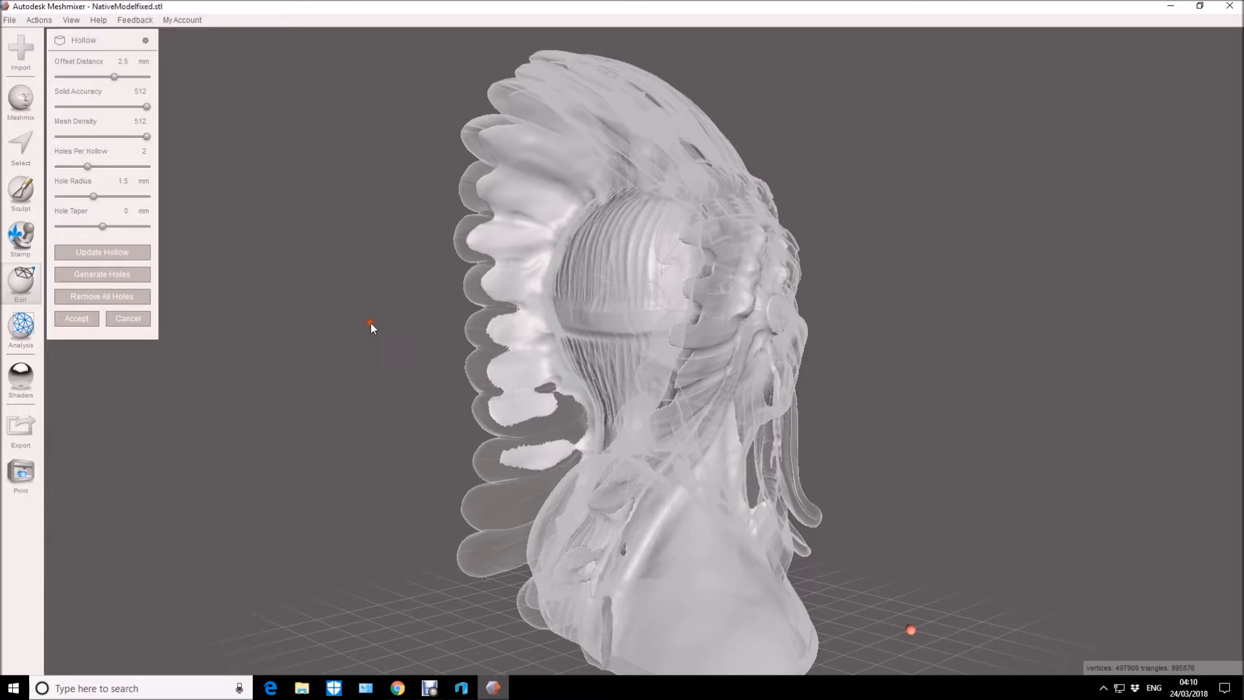
{"action": "right_click_drag", "start_coordinate": [311, 308], "coordinate": [981, 328]}
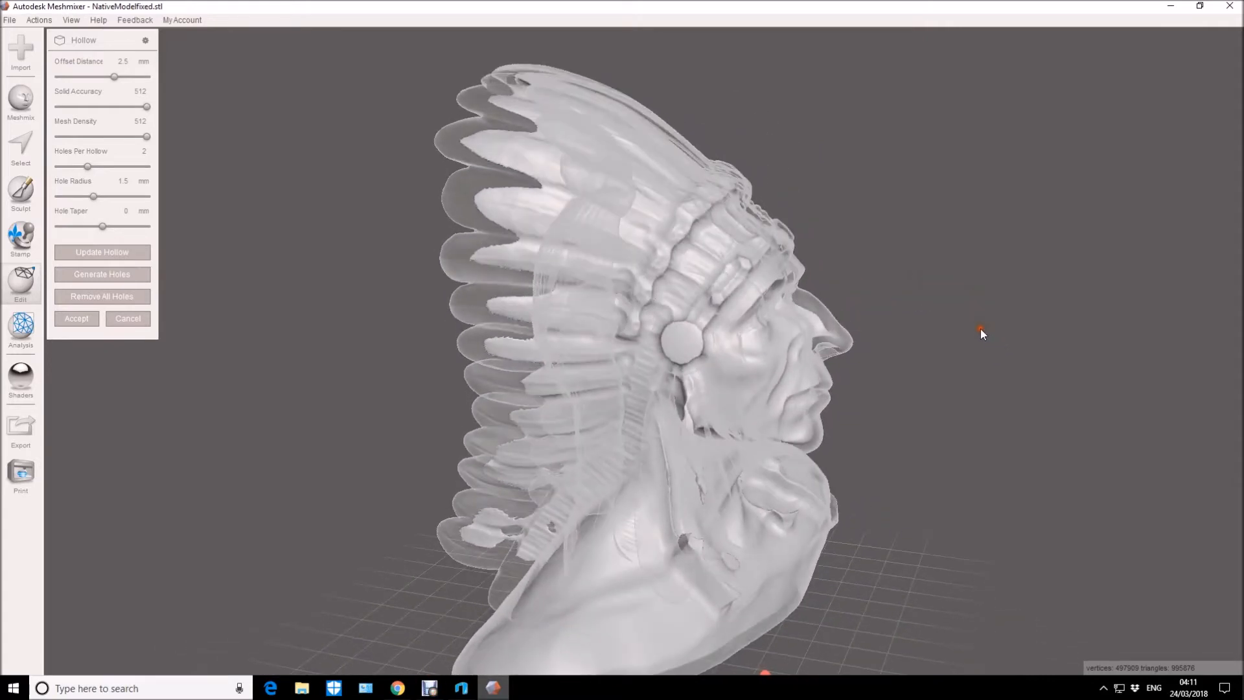
{"action": "left_click", "coordinate": [86, 321]}
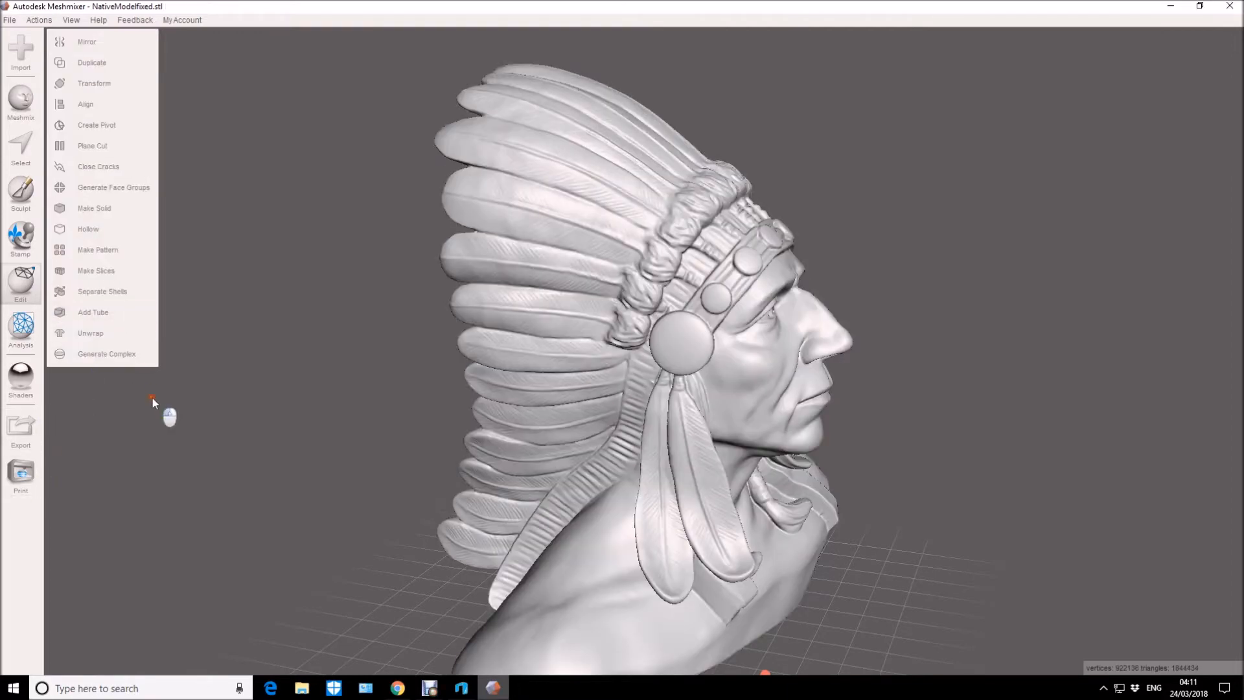
Export the hollowed bust in STL Binary Format as NativeModelhollow.
{"action": "left_click", "coordinate": [21, 429]}
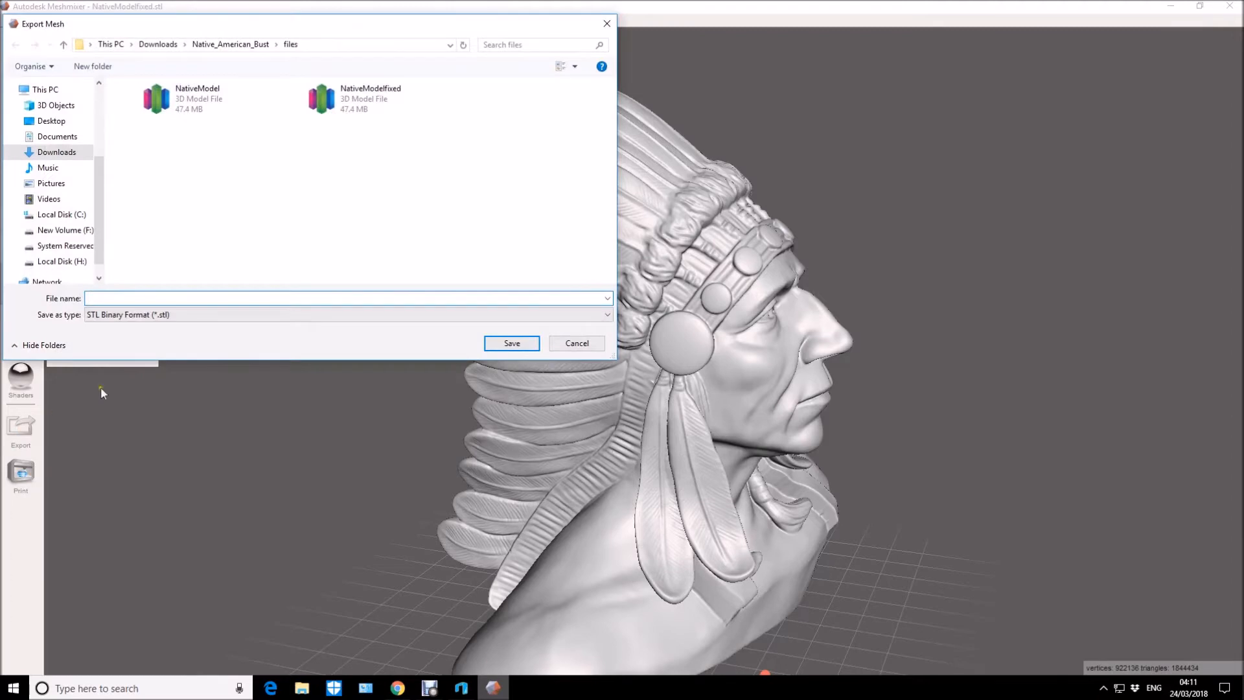
{"action": "left_click", "coordinate": [190, 110]}
{"action": "double_click", "coordinate": [165, 298]}
{"action": "left_click", "coordinate": [166, 298]}
{"action": "type", "text": "hollow"}
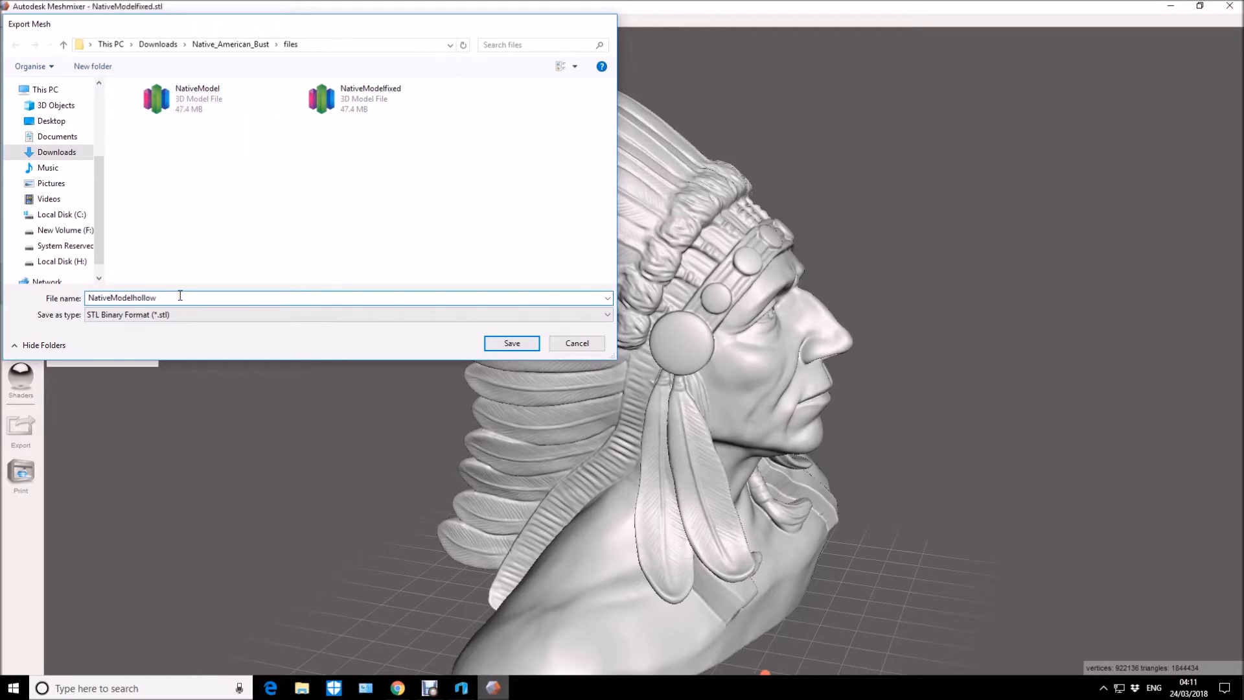
{"action": "key", "text": "Return"}
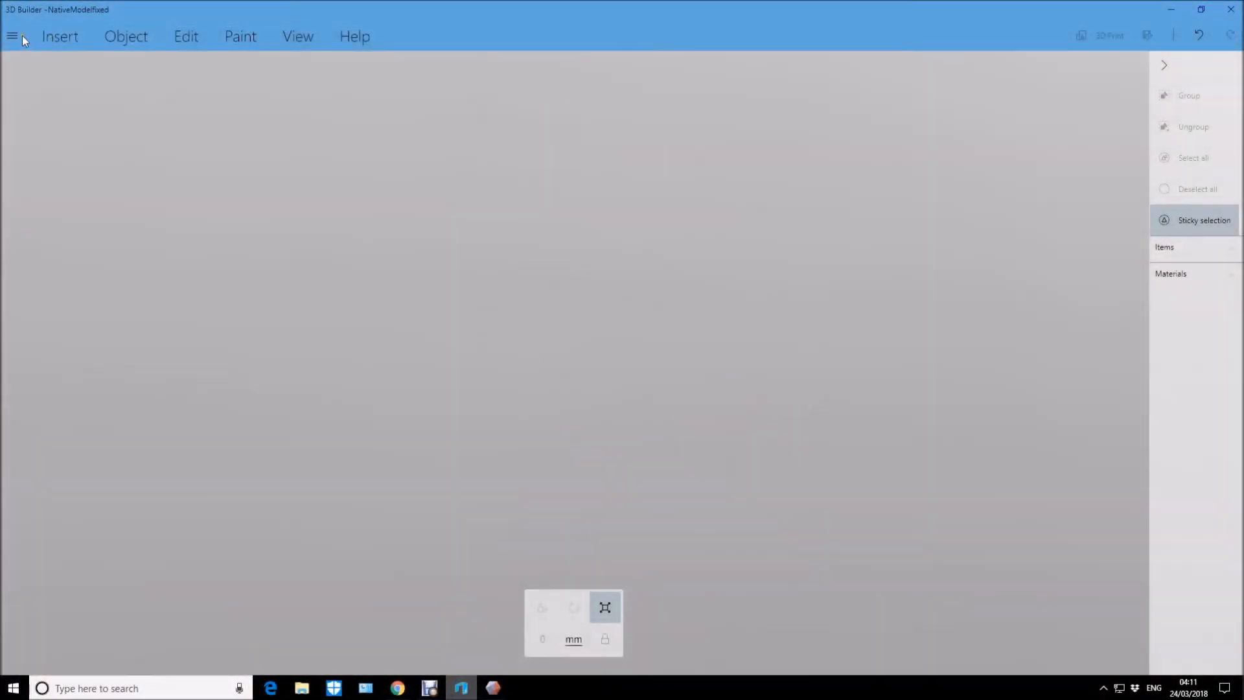
In 3D Builder, load the NativeModelhollow file and import it in millimetres.
{"action": "left_click", "coordinate": [12, 35]}
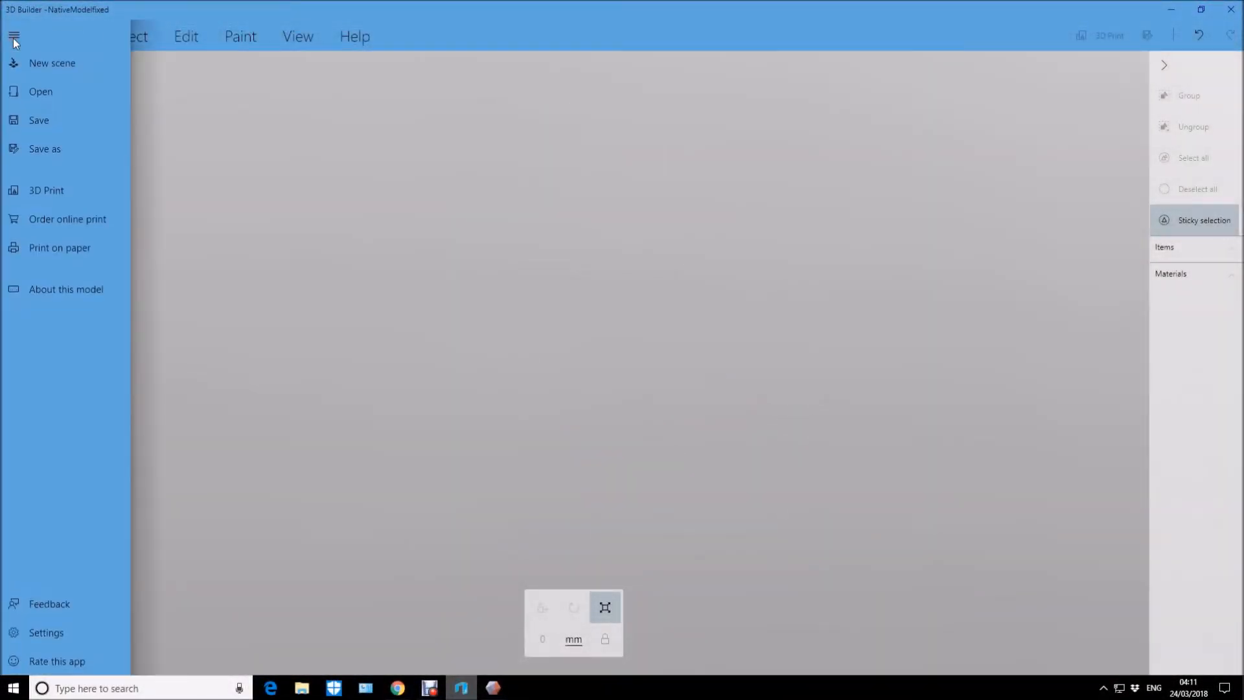
{"action": "left_click", "coordinate": [33, 92]}
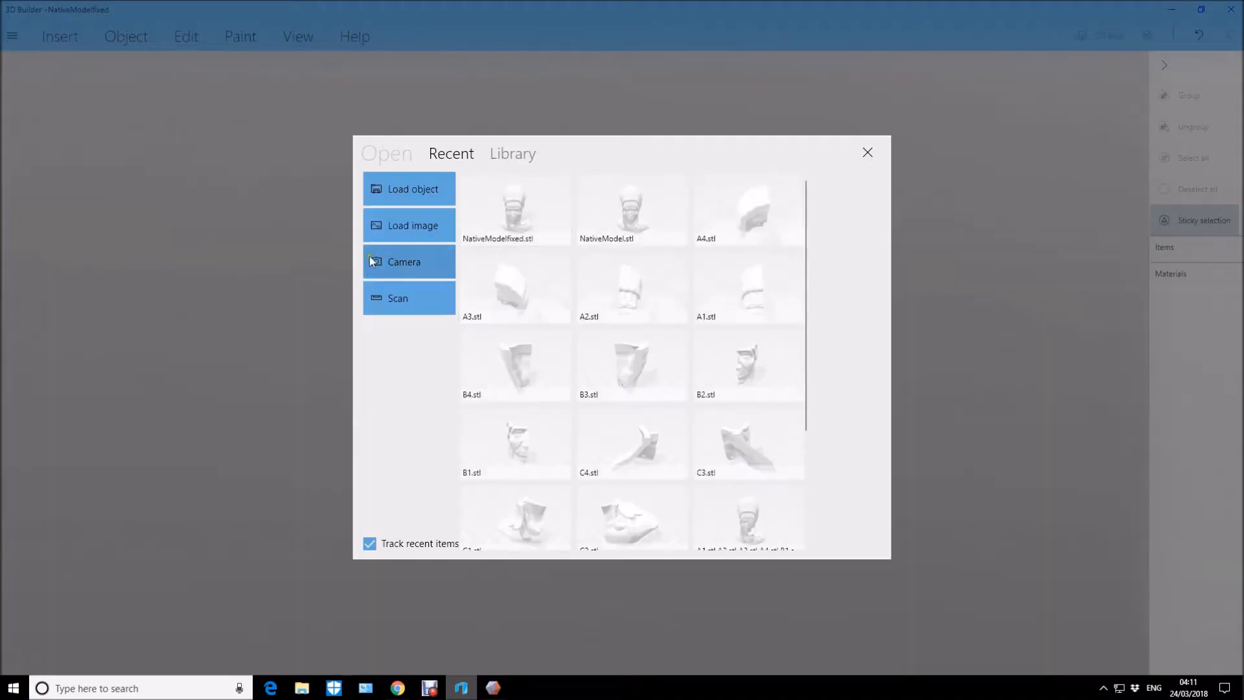
{"action": "left_click", "coordinate": [414, 193]}
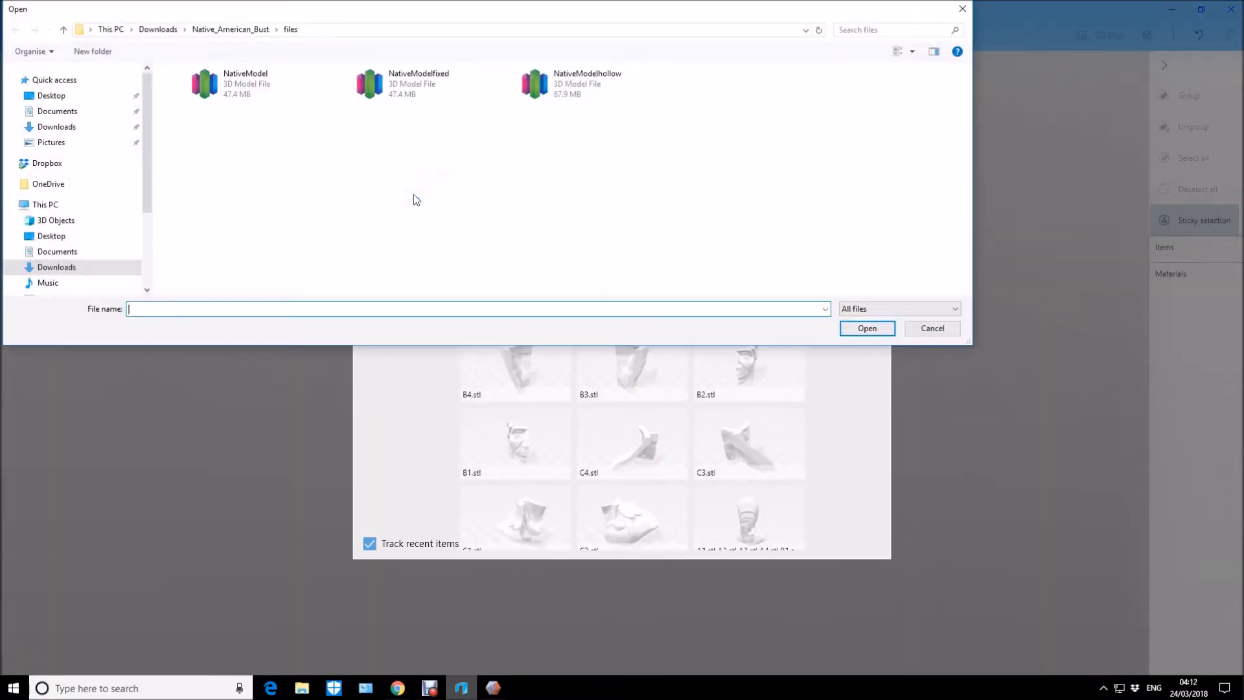
{"action": "left_click", "coordinate": [580, 84]}
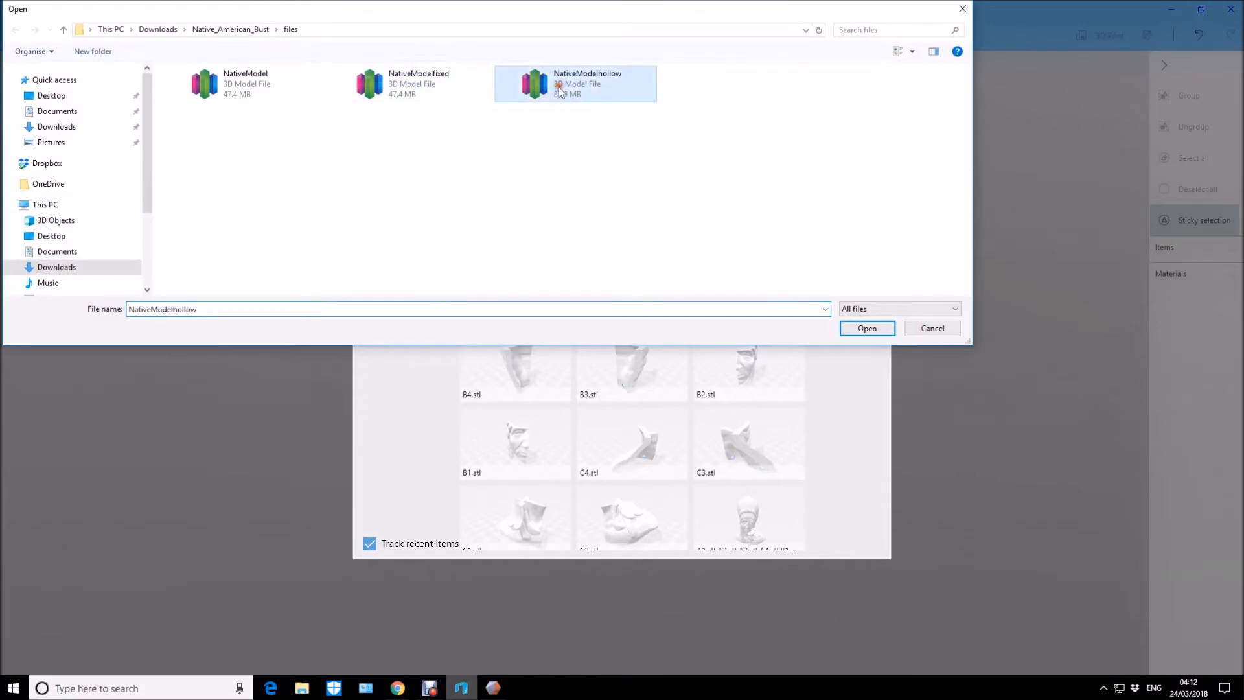
{"action": "left_click", "coordinate": [856, 329]}
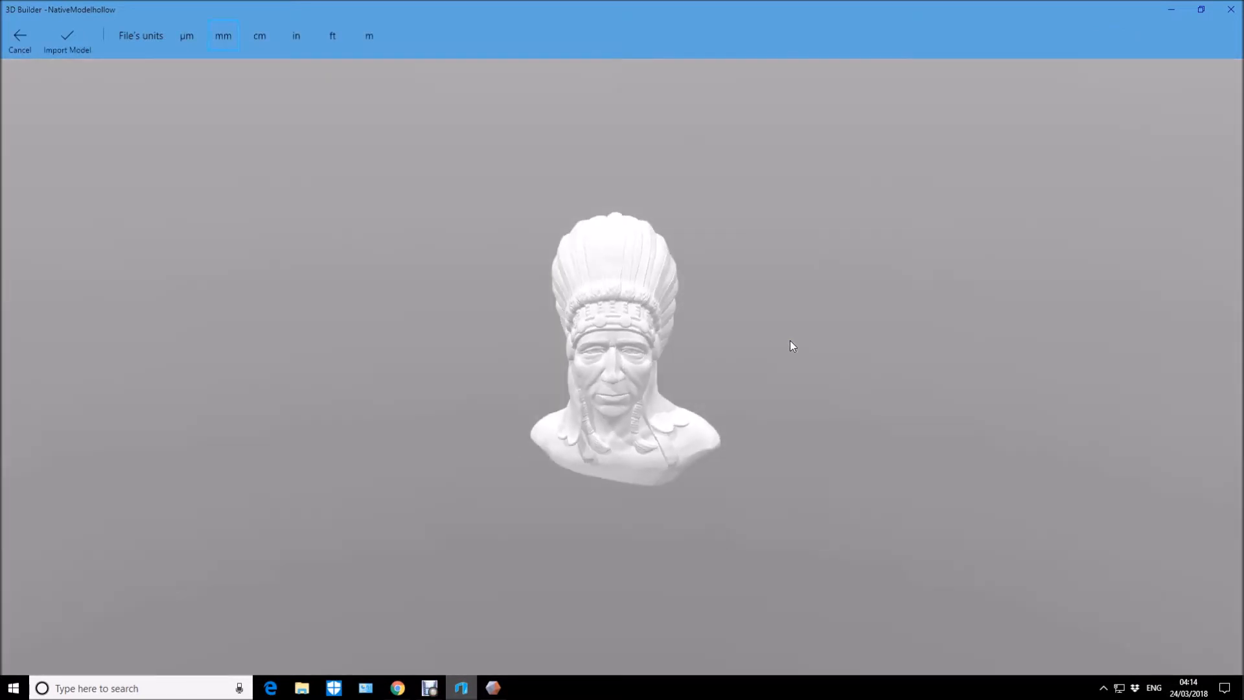
{"action": "left_click", "coordinate": [67, 39]}
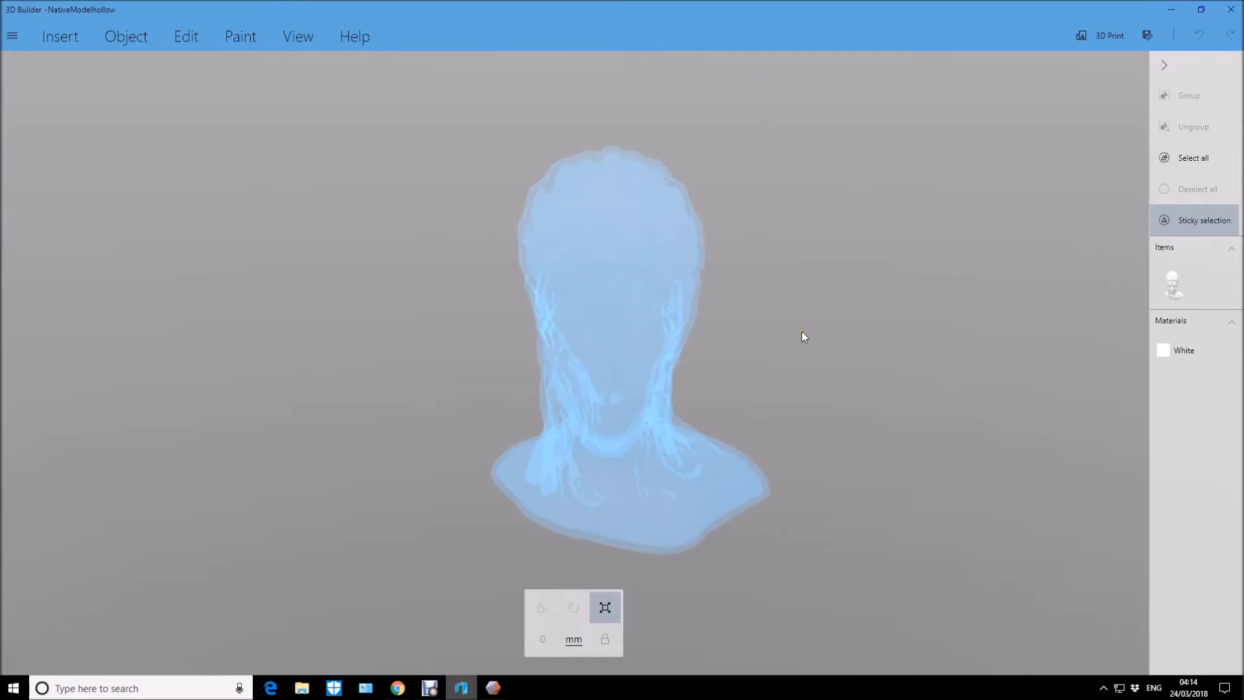
Select the imported hollow bust in the scene.
{"action": "left_click", "coordinate": [1170, 290]}
{"action": "mouse_move", "coordinate": [1058, 284]}
{"action": "left_mouse_down"}
{"action": "mouse_move", "coordinate": [466, 263]}
{"action": "mouse_move", "coordinate": [704, 280]}
{"action": "mouse_move", "coordinate": [1040, 278]}
{"action": "left_mouse_up"}
{"action": "left_click", "coordinate": [1183, 281]}
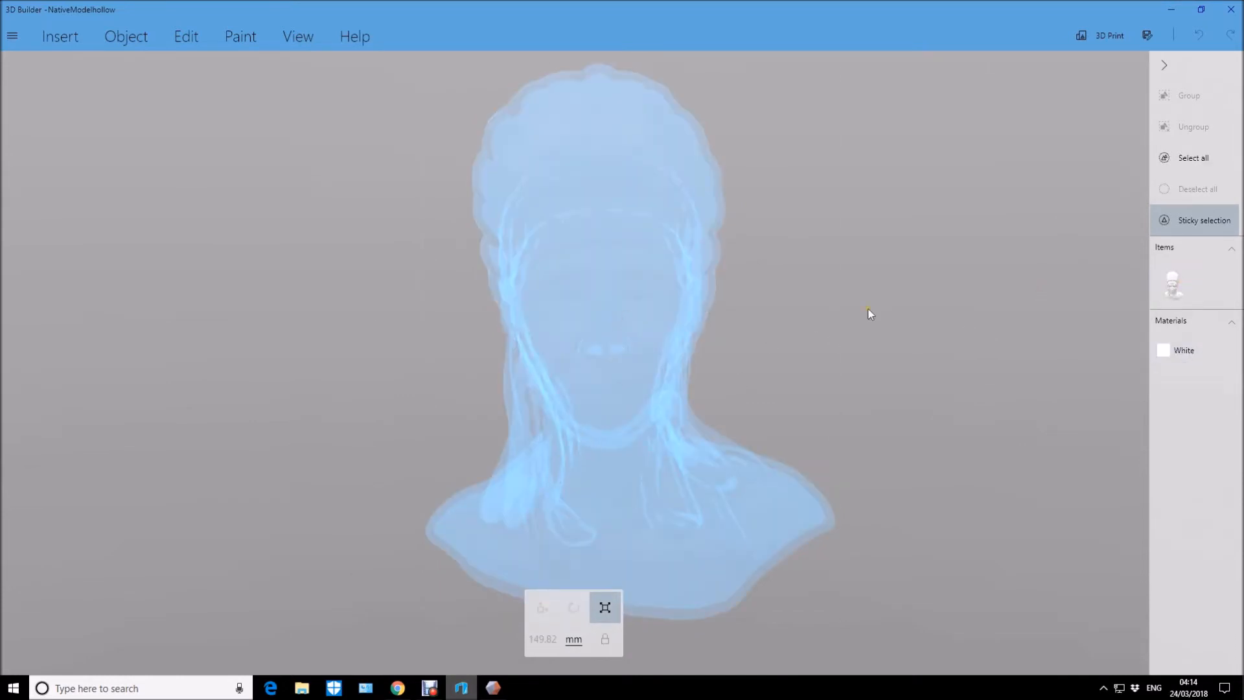
{"action": "mouse_move", "coordinate": [868, 314]}
{"action": "left_mouse_down"}
{"action": "mouse_move", "coordinate": [864, 397]}
{"action": "mouse_move", "coordinate": [882, 464]}
{"action": "mouse_move", "coordinate": [859, 335]}
{"action": "left_mouse_up"}
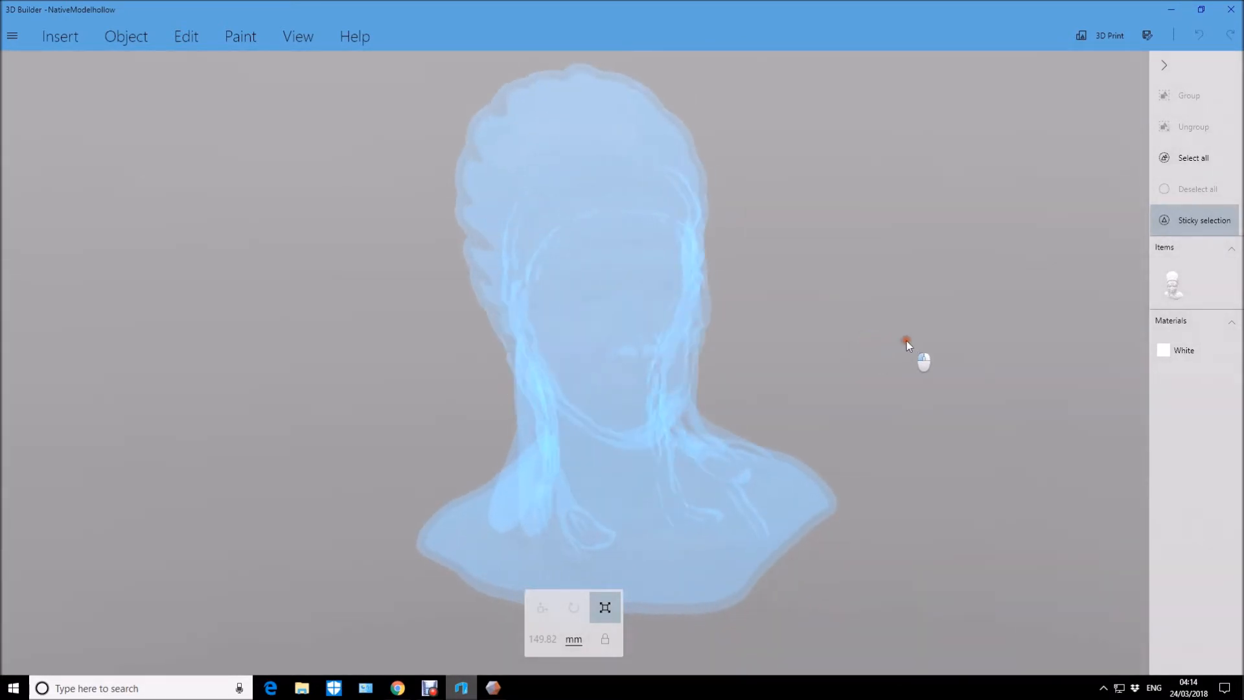
{"action": "left_click", "coordinate": [1164, 293]}
{"action": "right_click_drag", "start_coordinate": [901, 414], "coordinate": [866, 311]}
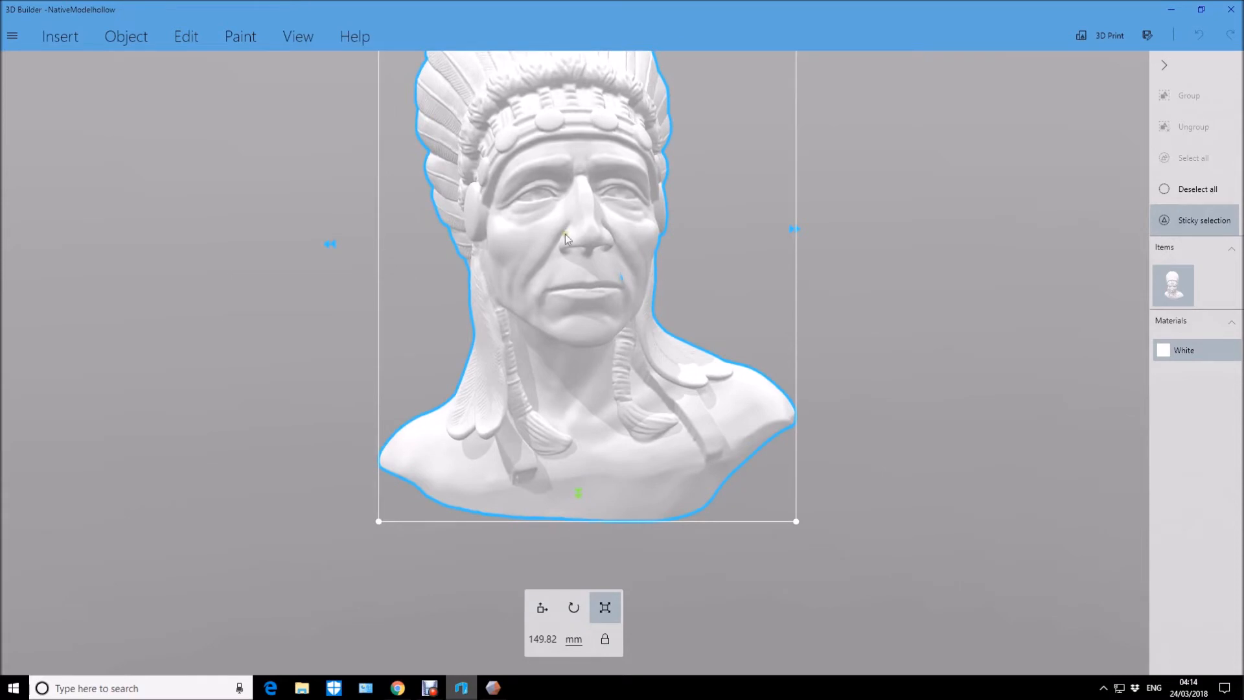
Start splitting the bust with both parts kept and lower the horizontal cutting plane about 71.7 mm, just above its base.
{"action": "left_click", "coordinate": [186, 36]}
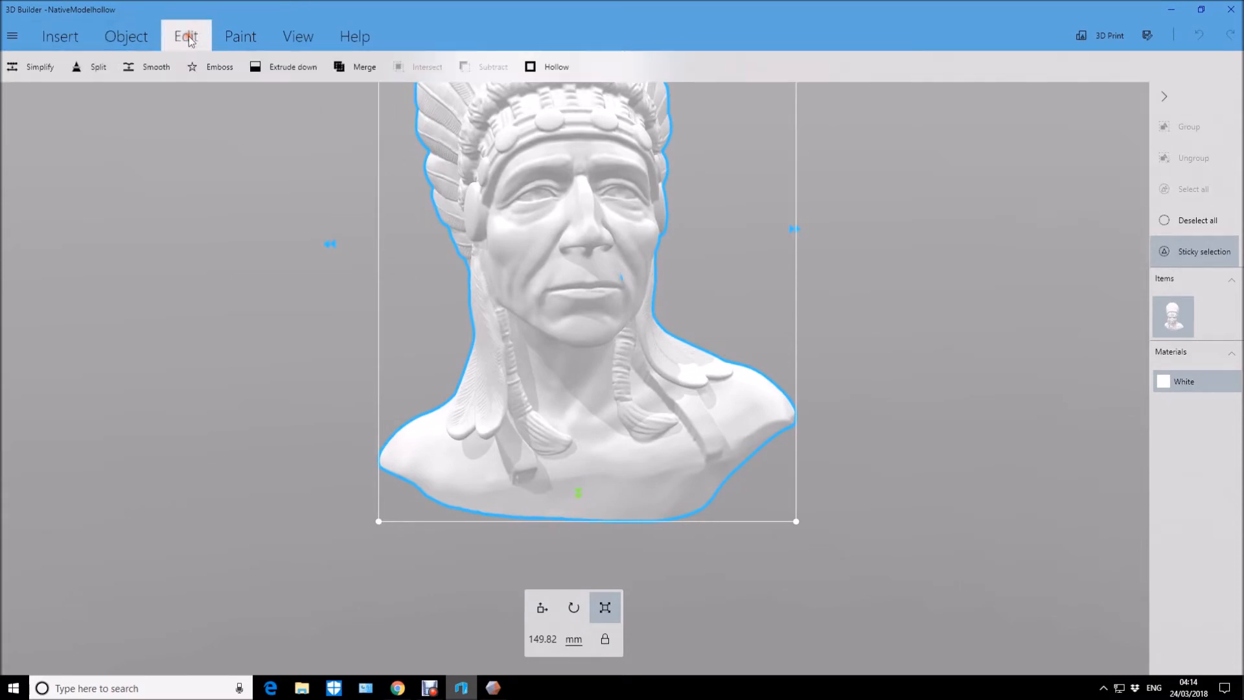
{"action": "left_click", "coordinate": [97, 67]}
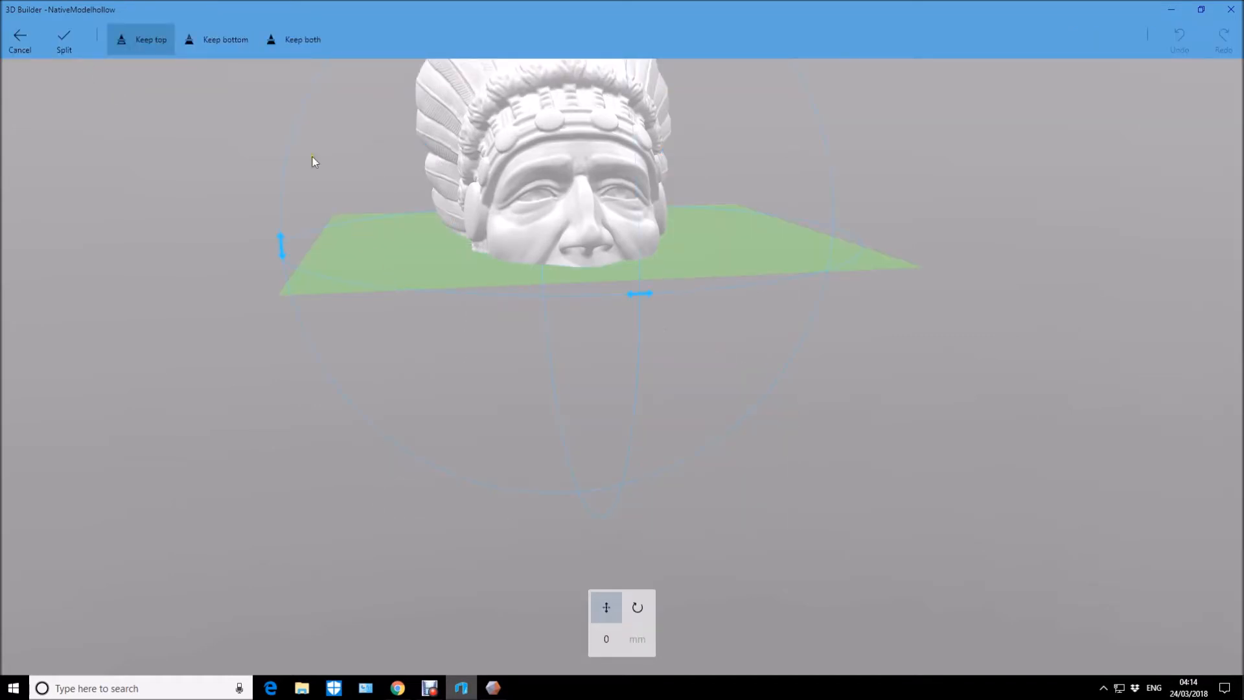
{"action": "left_click", "coordinate": [293, 44]}
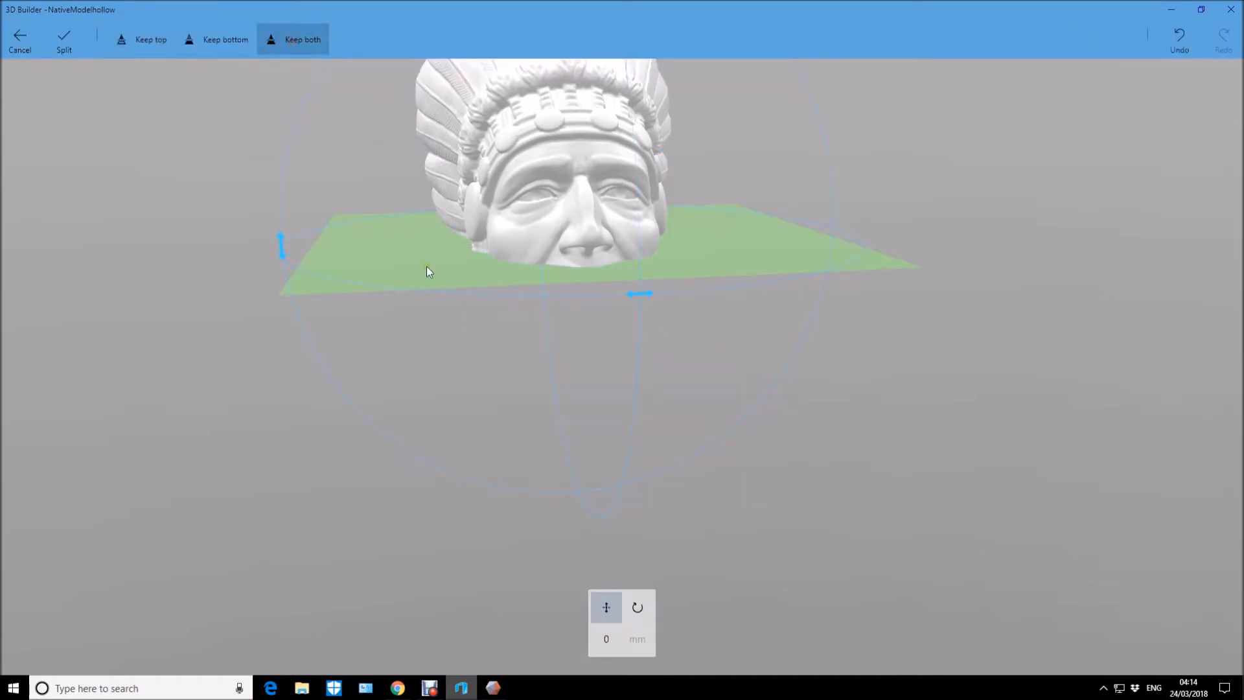
{"action": "left_click_drag", "start_coordinate": [427, 267], "coordinate": [444, 500]}
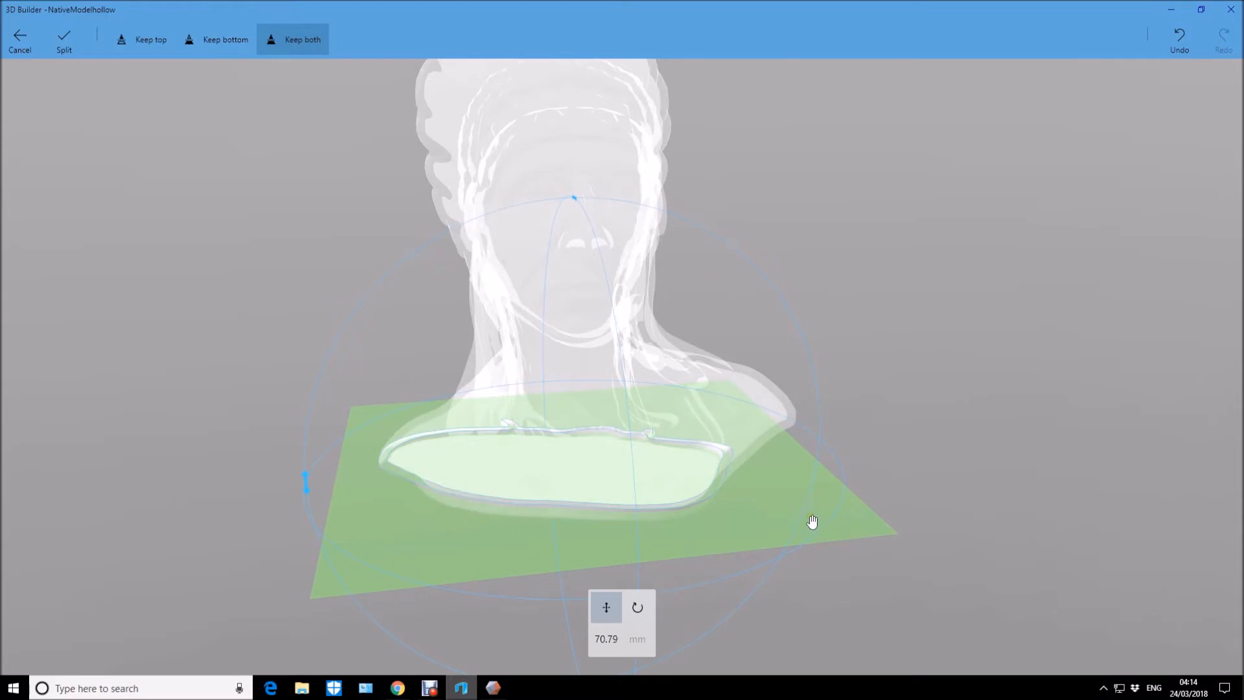
{"action": "left_click_drag", "start_coordinate": [766, 486], "coordinate": [765, 487]}
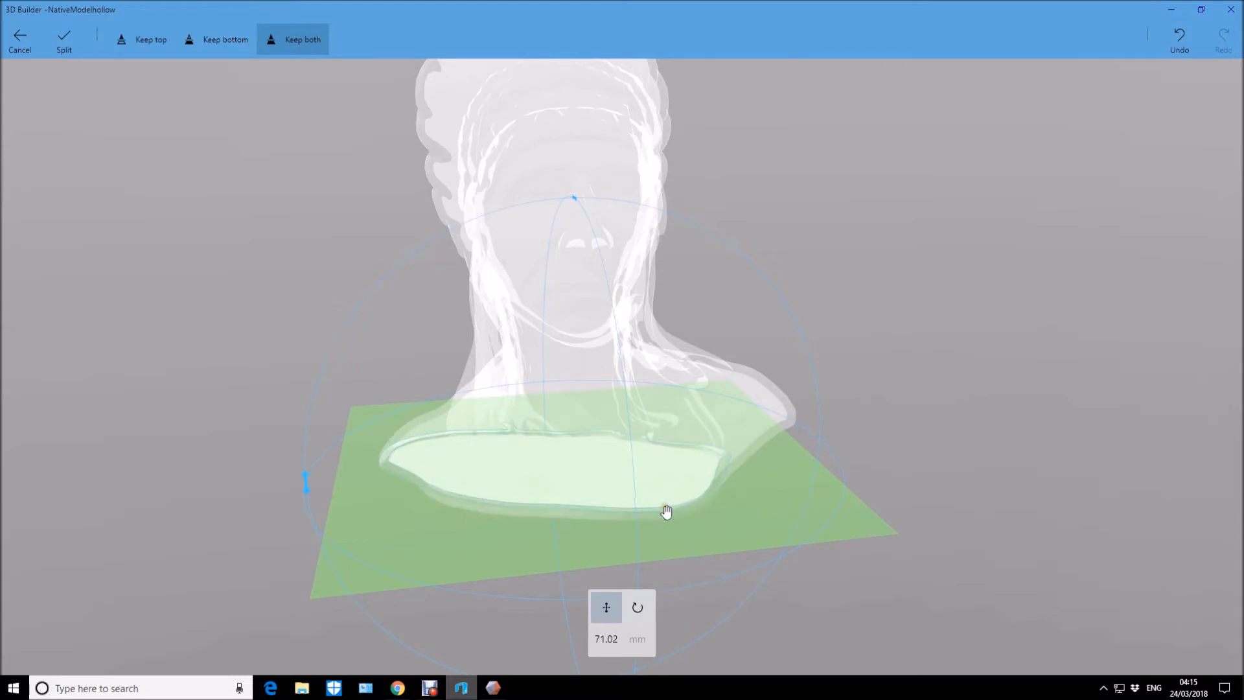
{"action": "scroll", "coordinate": [625, 480], "scroll_direction": "up", "scroll_amount": 2}
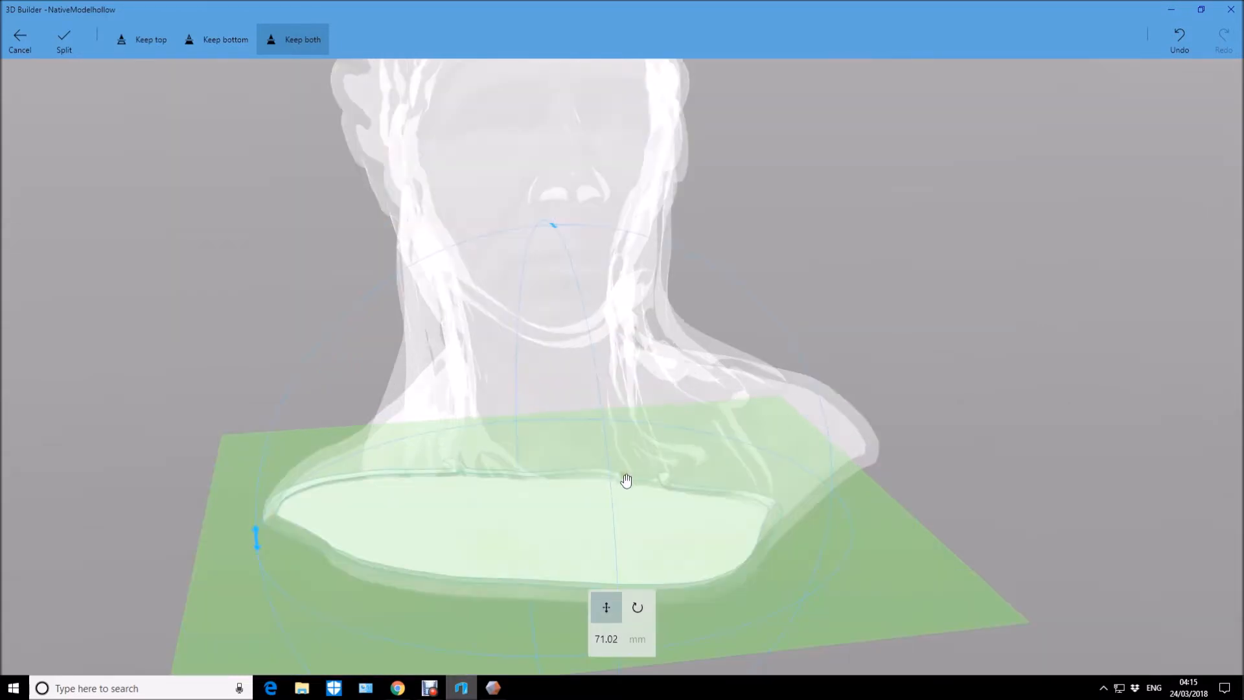
{"action": "mouse_move", "coordinate": [626, 481]}
{"action": "left_mouse_down"}
{"action": "mouse_move", "coordinate": [625, 396]}
{"action": "mouse_move", "coordinate": [624, 493]}
{"action": "left_mouse_up"}
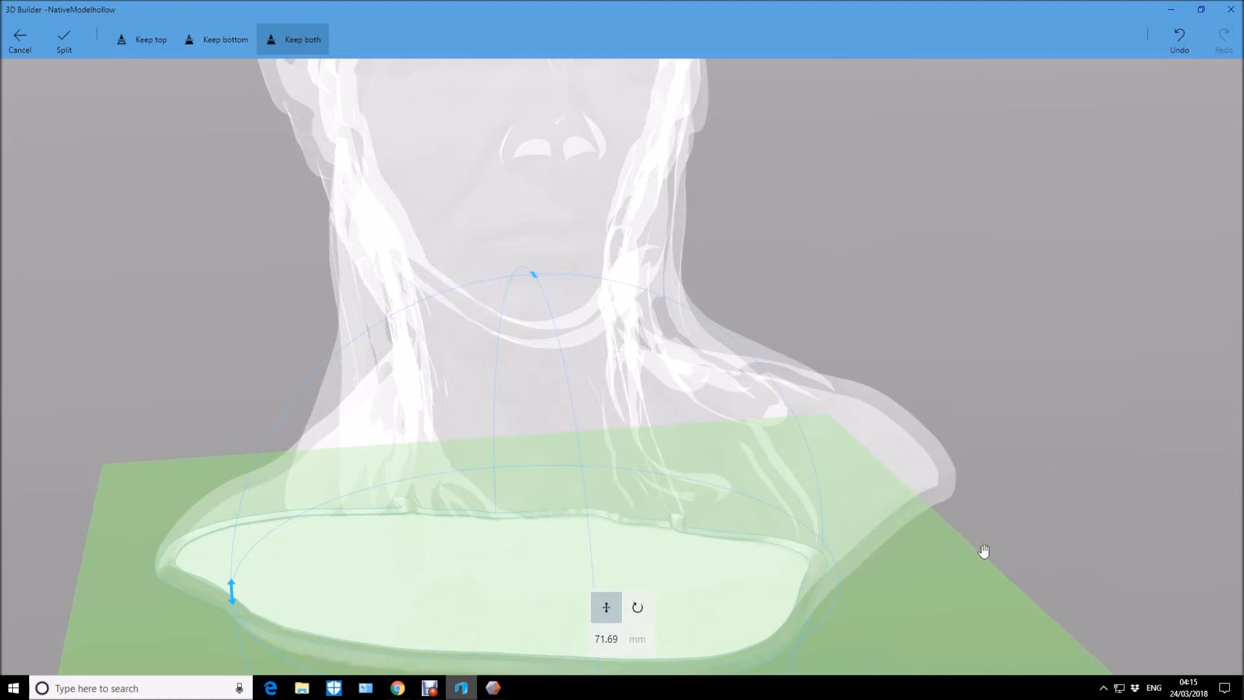
{"action": "left_click_drag", "start_coordinate": [1107, 523], "coordinate": [1102, 478]}
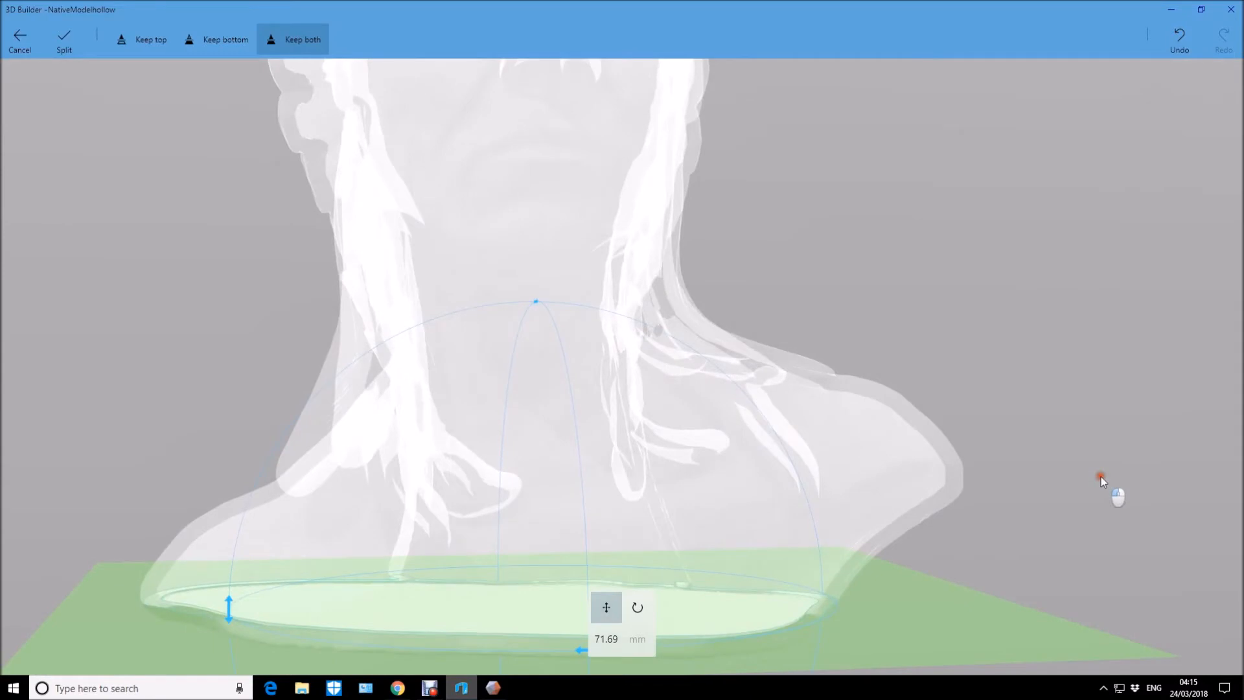
Keep only the top part, check the opened underside, and apply the split to cut off the bust's closed base.
{"action": "left_click", "coordinate": [149, 45]}
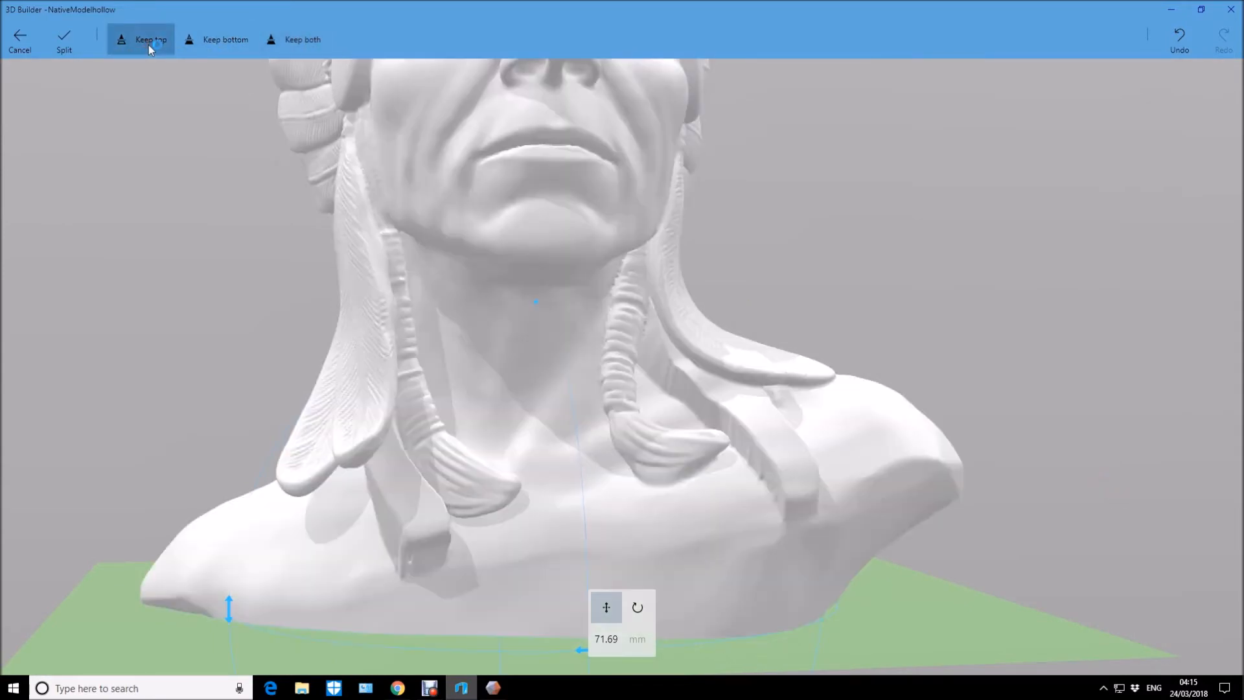
{"action": "left_click_drag", "start_coordinate": [1088, 439], "coordinate": [1063, 196]}
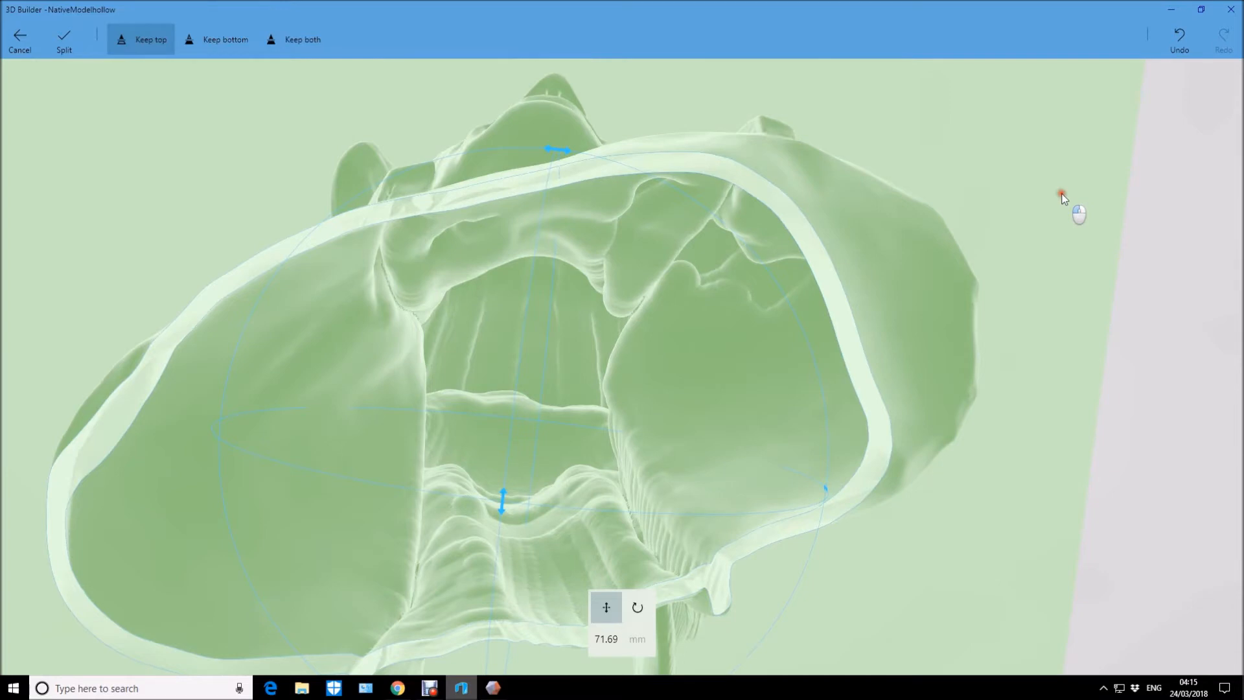
{"action": "left_click_drag", "start_coordinate": [1063, 196], "coordinate": [1075, 461]}
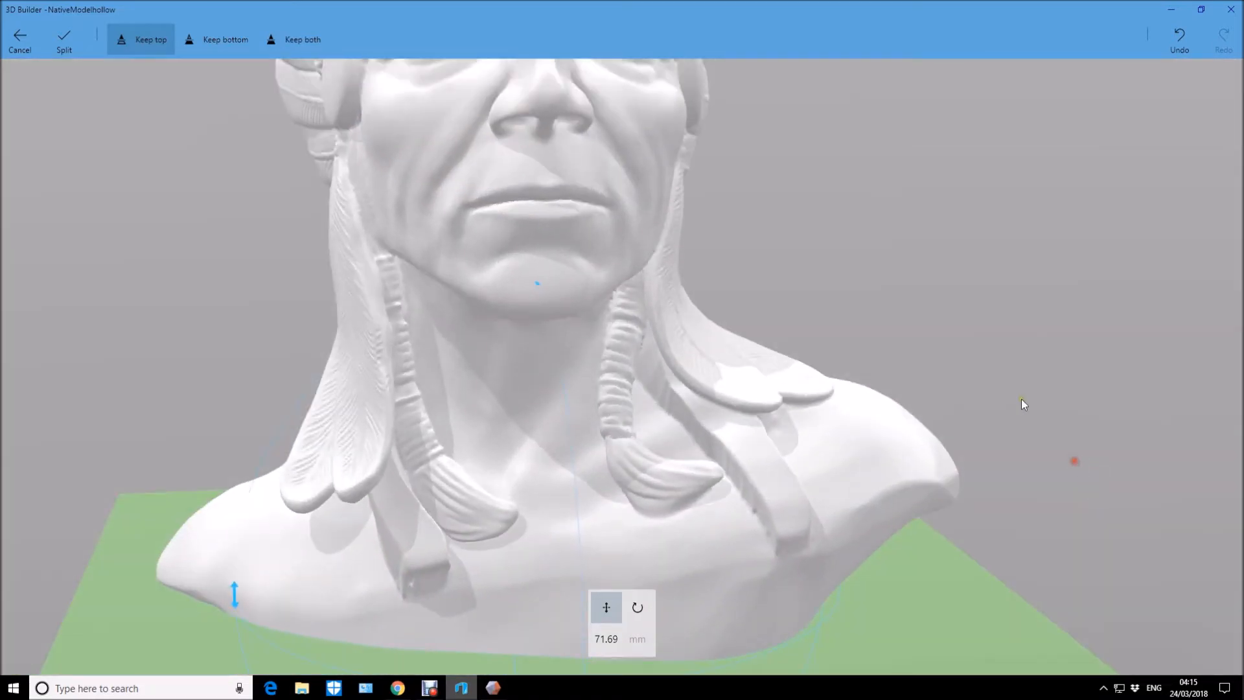
{"action": "left_click", "coordinate": [63, 40]}
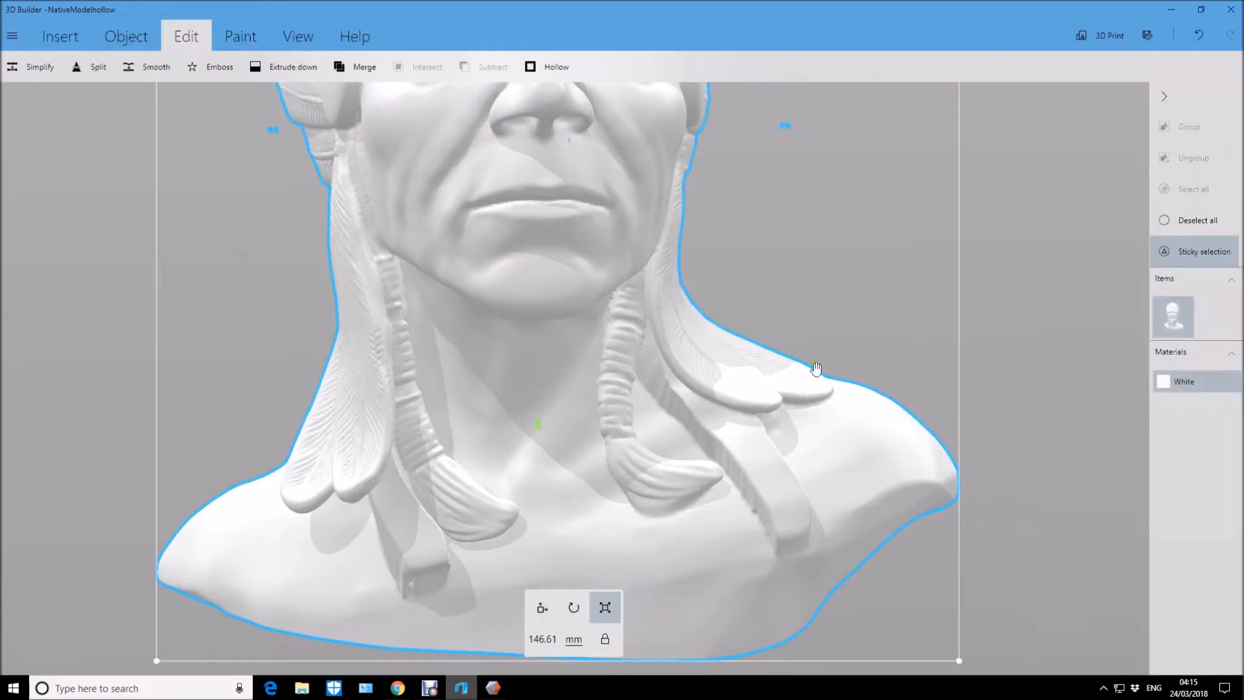
Start a second split of the bust and rotate the cutting plane 90 degrees so it stands vertically, facing sideways.
{"action": "scroll", "coordinate": [1007, 386], "scroll_direction": "down", "scroll_amount": 1}
{"action": "mouse_move", "coordinate": [1010, 386]}
{"action": "left_mouse_down"}
{"action": "mouse_move", "coordinate": [993, 61]}
{"action": "mouse_move", "coordinate": [1027, 254]}
{"action": "mouse_move", "coordinate": [1004, 363]}
{"action": "left_mouse_up"}
{"action": "scroll", "coordinate": [1014, 310], "scroll_direction": "down", "scroll_amount": 3}
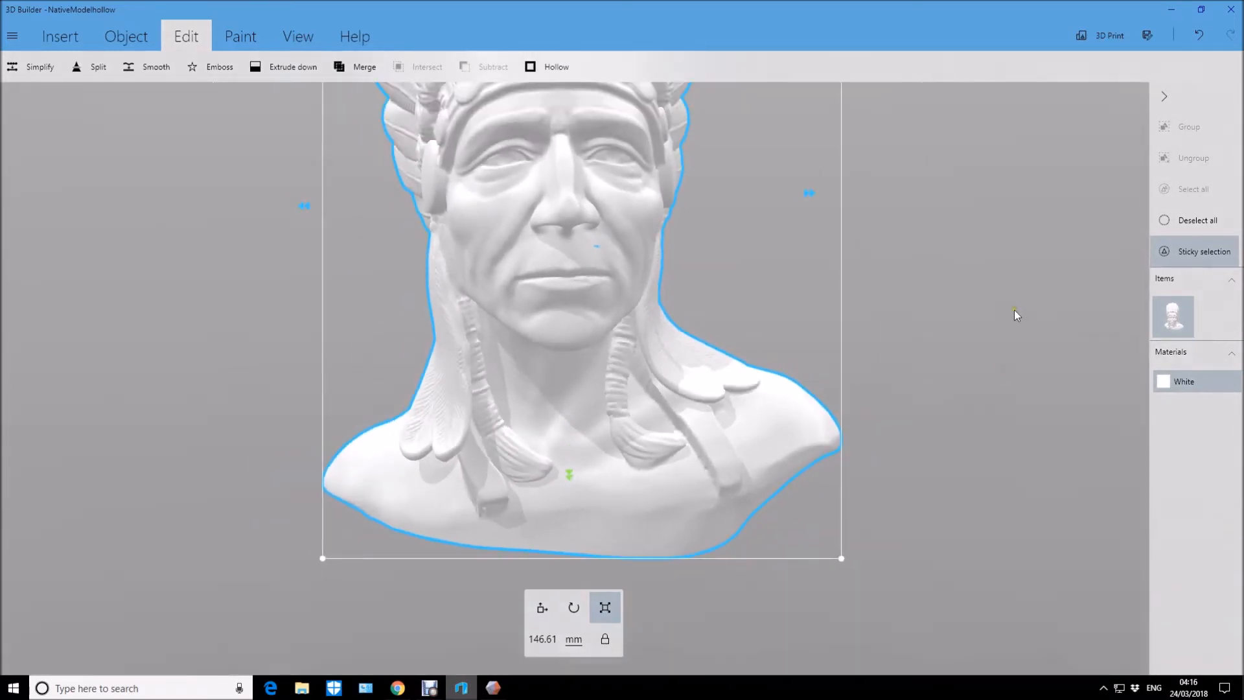
{"action": "left_click_drag", "start_coordinate": [1008, 241], "coordinate": [997, 342]}
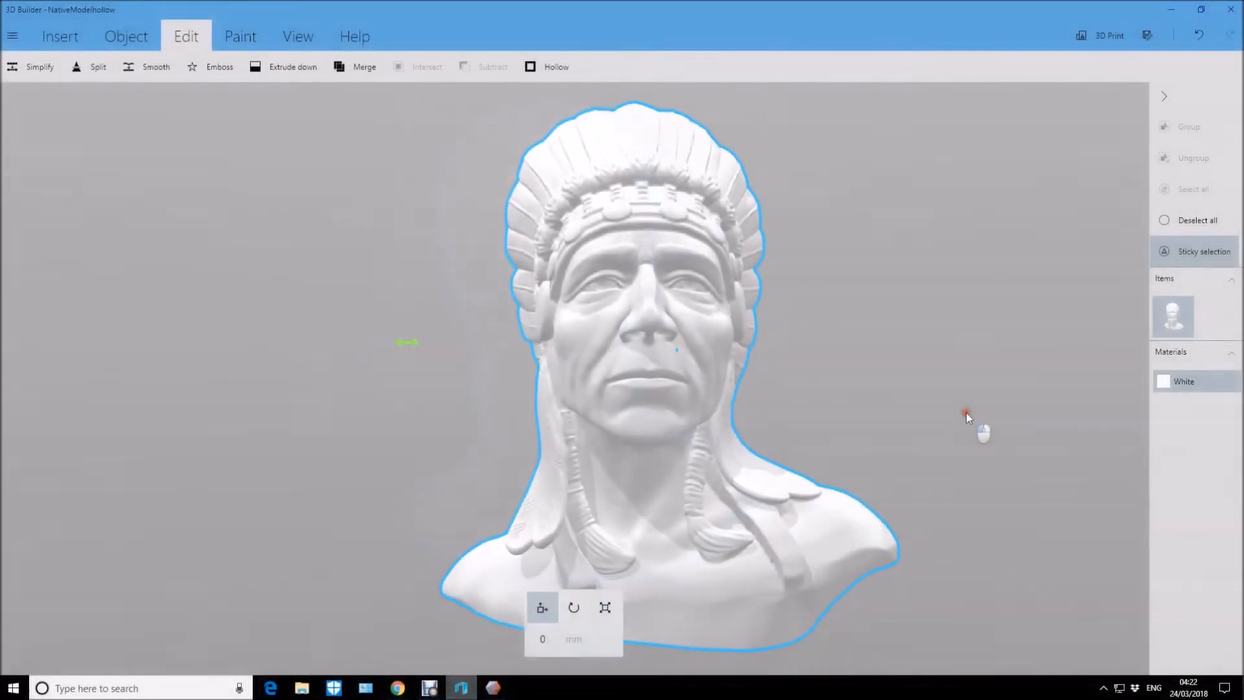
{"action": "left_click", "coordinate": [76, 67]}
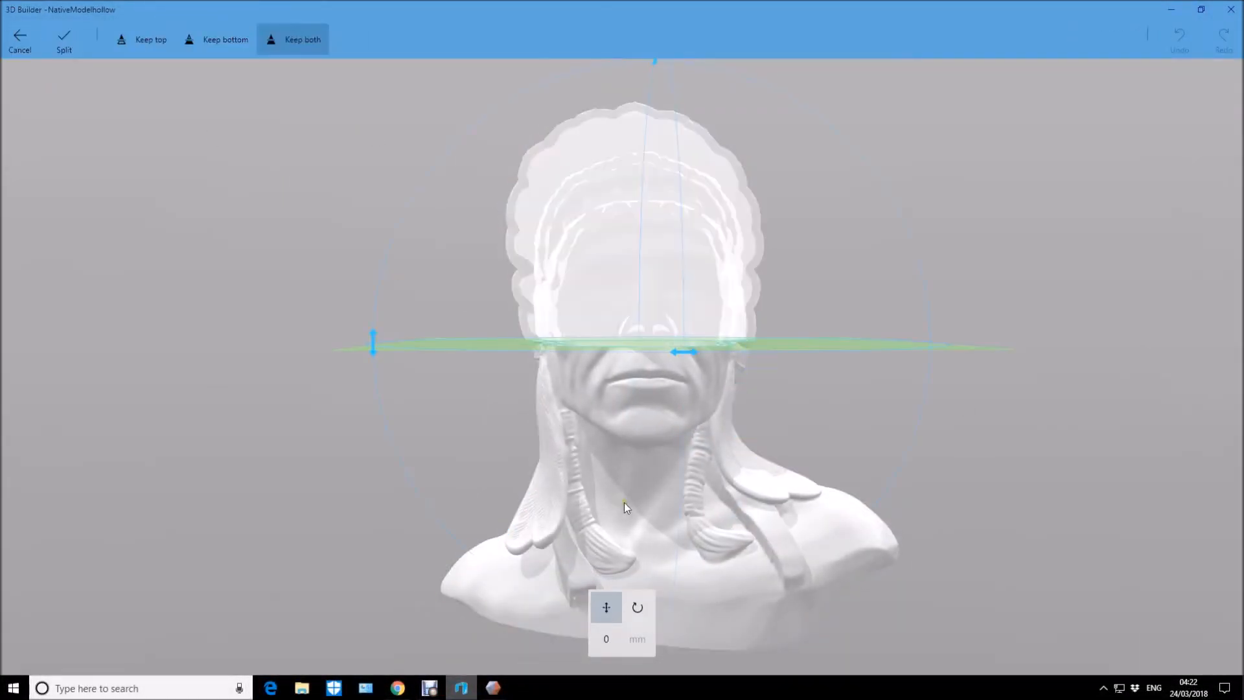
{"action": "left_click", "coordinate": [371, 337]}
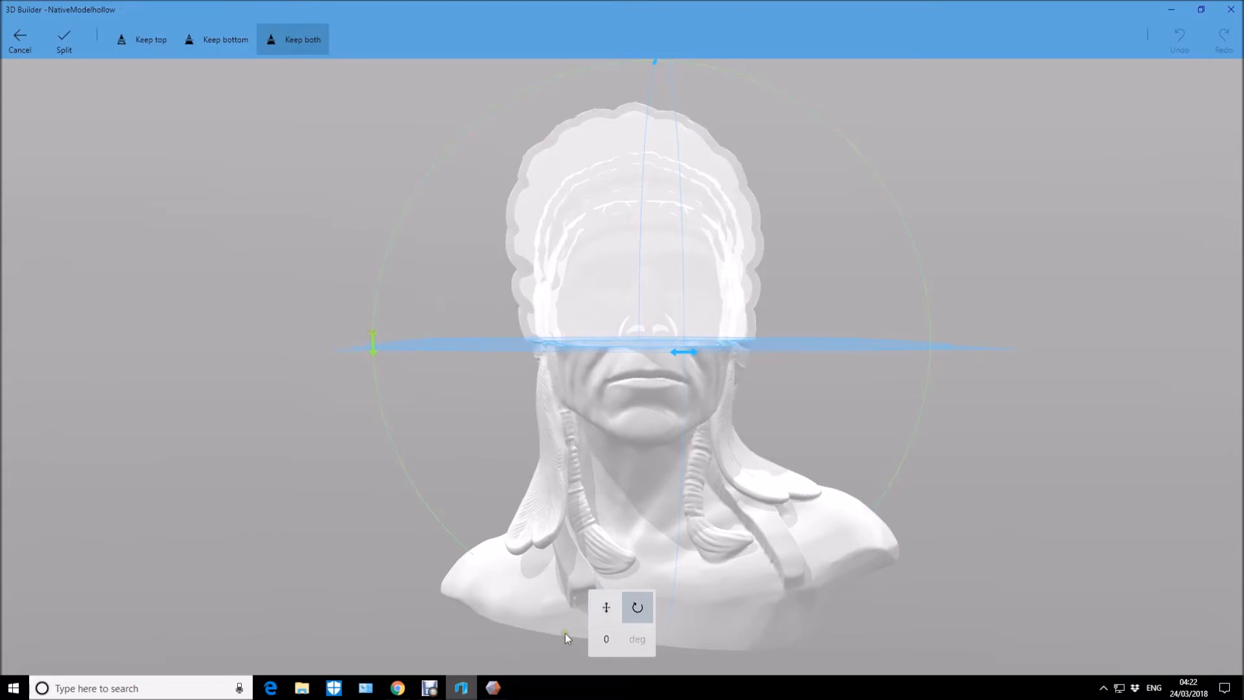
{"action": "left_click", "coordinate": [606, 639]}
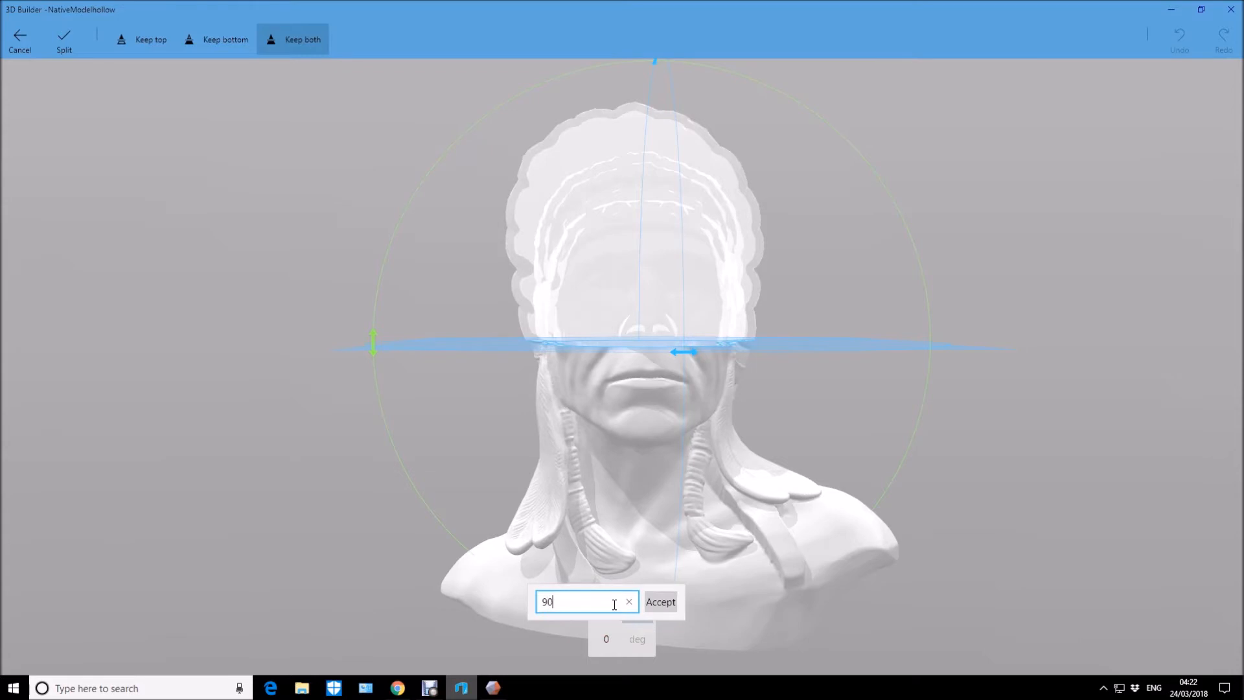
{"action": "key", "text": "Return"}
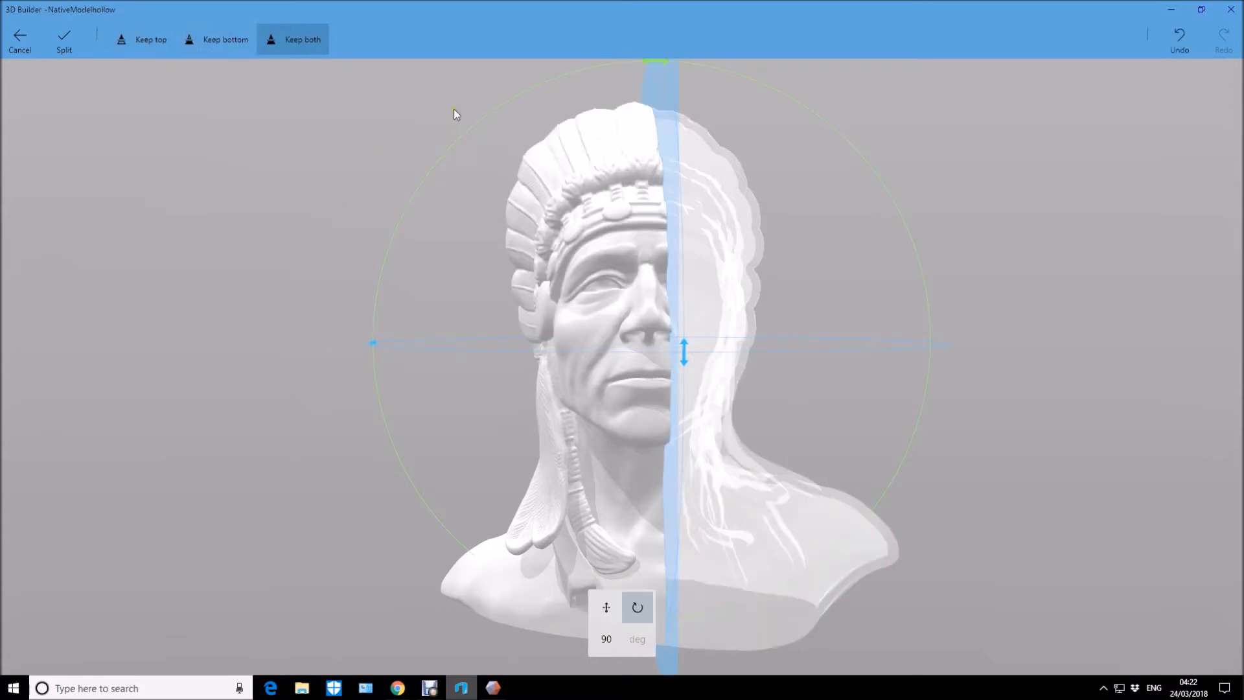
Shift the vertical cutting plane about 5 mm so it runs through the middle of the face.
{"action": "left_click_drag", "start_coordinate": [192, 446], "coordinate": [288, 441]}
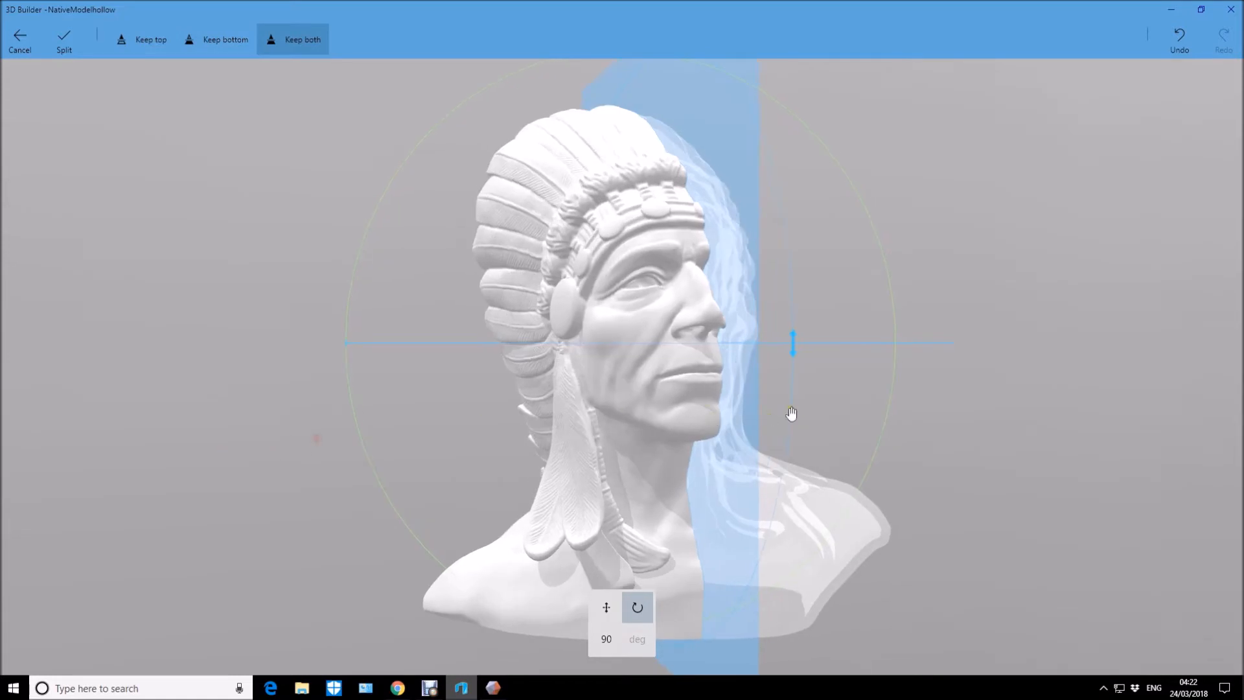
{"action": "mouse_move", "coordinate": [747, 385]}
{"action": "left_mouse_down"}
{"action": "mouse_move", "coordinate": [727, 405]}
{"action": "mouse_move", "coordinate": [737, 401]}
{"action": "left_mouse_up"}
{"action": "left_click_drag", "start_coordinate": [1029, 378], "coordinate": [917, 380]}
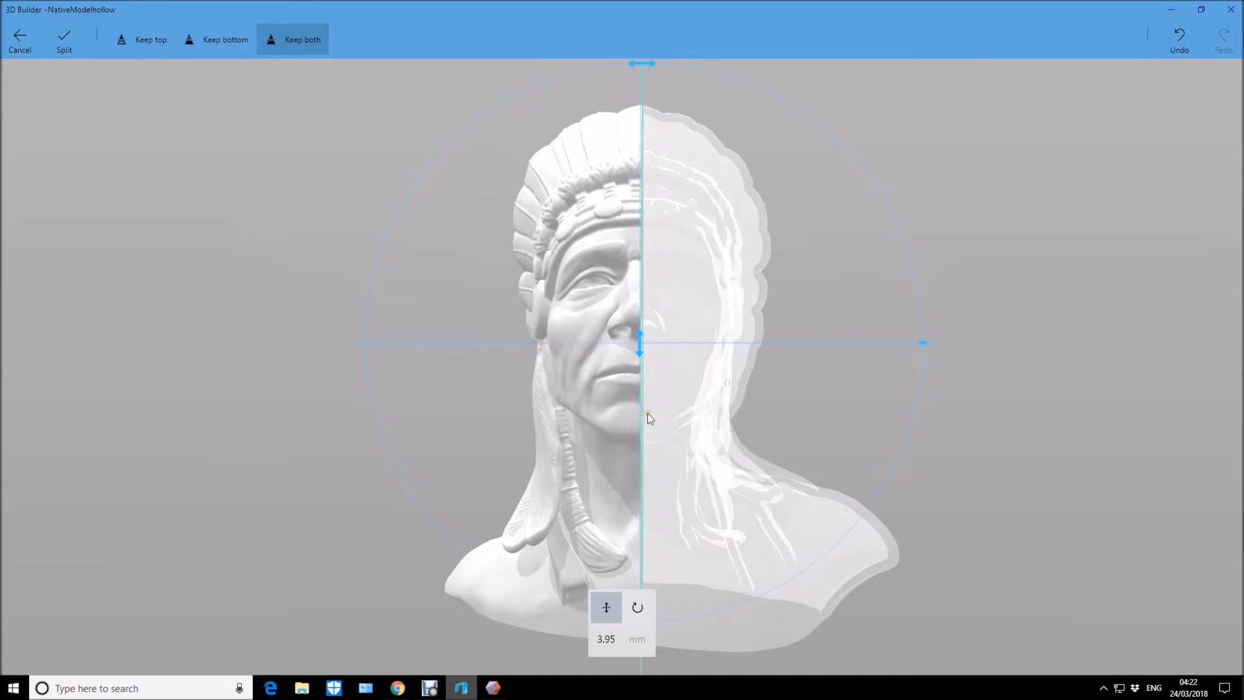
{"action": "left_click_drag", "start_coordinate": [644, 420], "coordinate": [641, 422]}
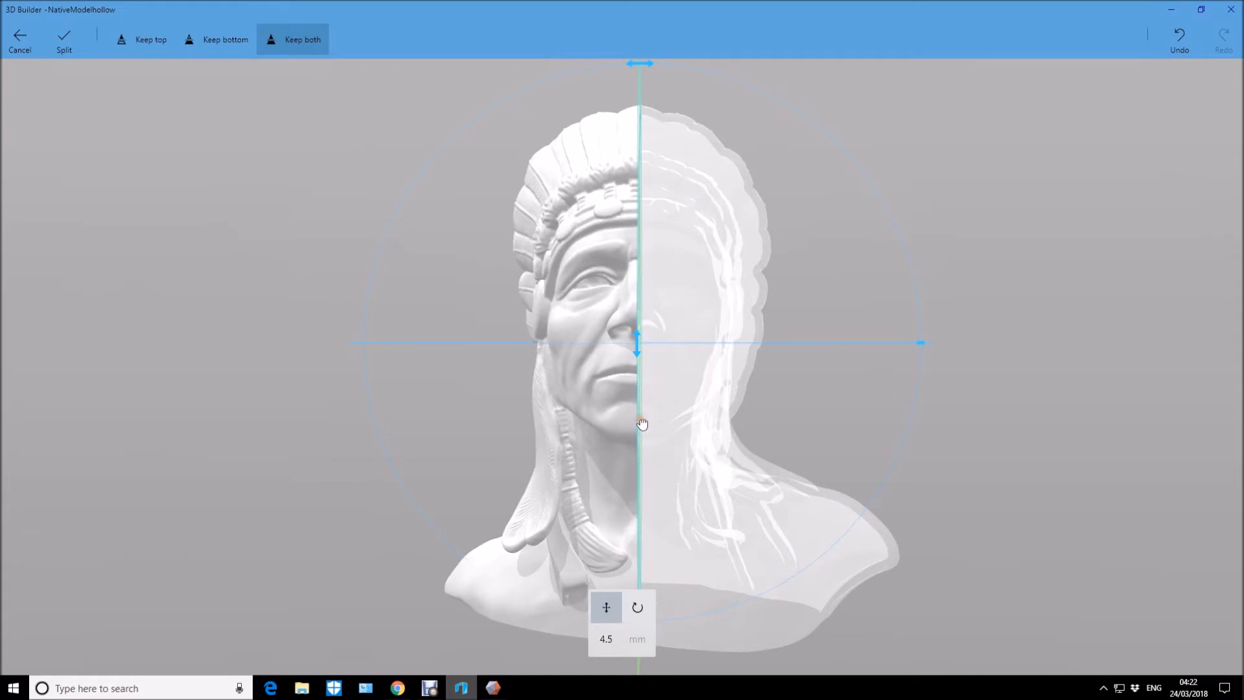
{"action": "right_click_drag", "start_coordinate": [429, 457], "coordinate": [452, 455]}
{"action": "left_click_drag", "start_coordinate": [456, 444], "coordinate": [499, 456]}
{"action": "left_click_drag", "start_coordinate": [684, 342], "coordinate": [686, 337]}
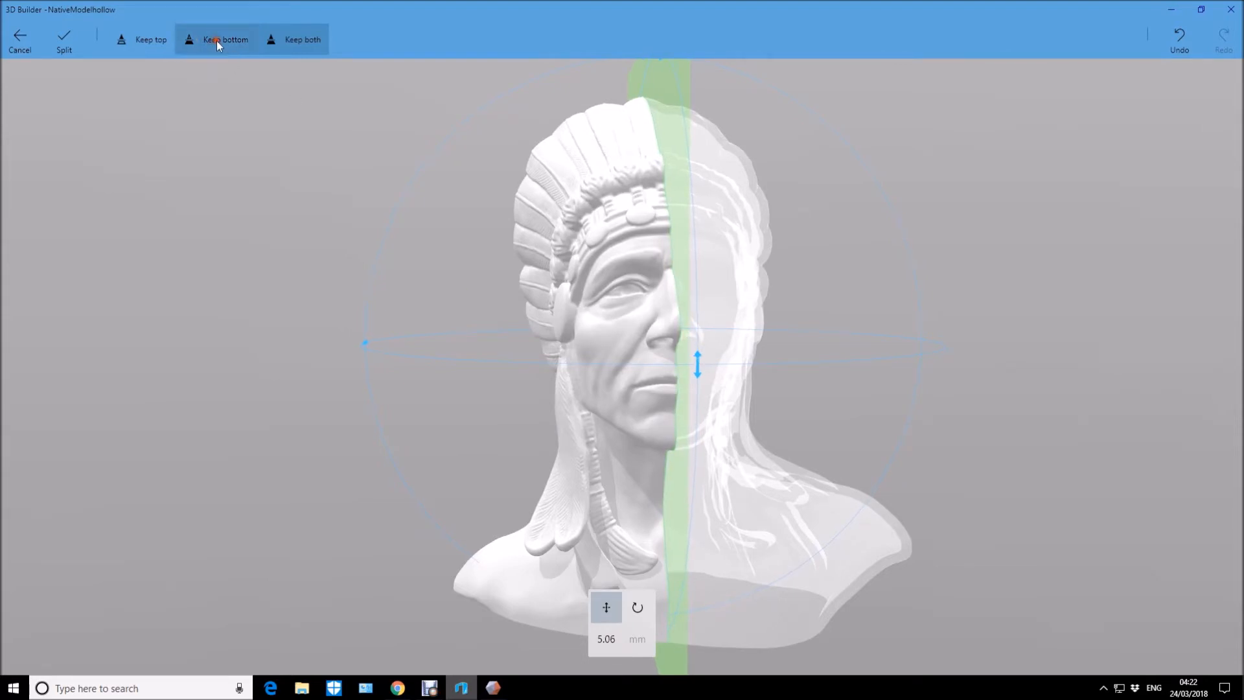
Preview keeping a single half, then choose to keep both and split the bust down the middle.
{"action": "left_click", "coordinate": [187, 43]}
{"action": "left_click", "coordinate": [142, 39]}
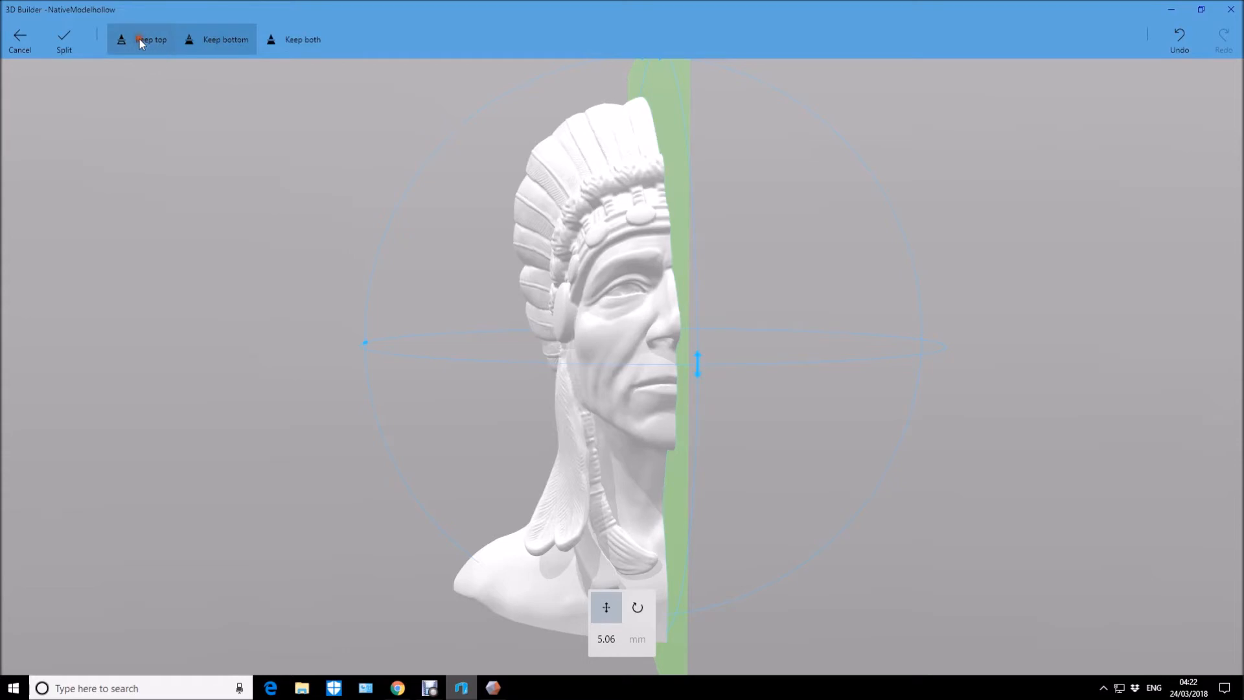
{"action": "left_click_drag", "start_coordinate": [339, 264], "coordinate": [293, 265]}
{"action": "left_click", "coordinate": [226, 39]}
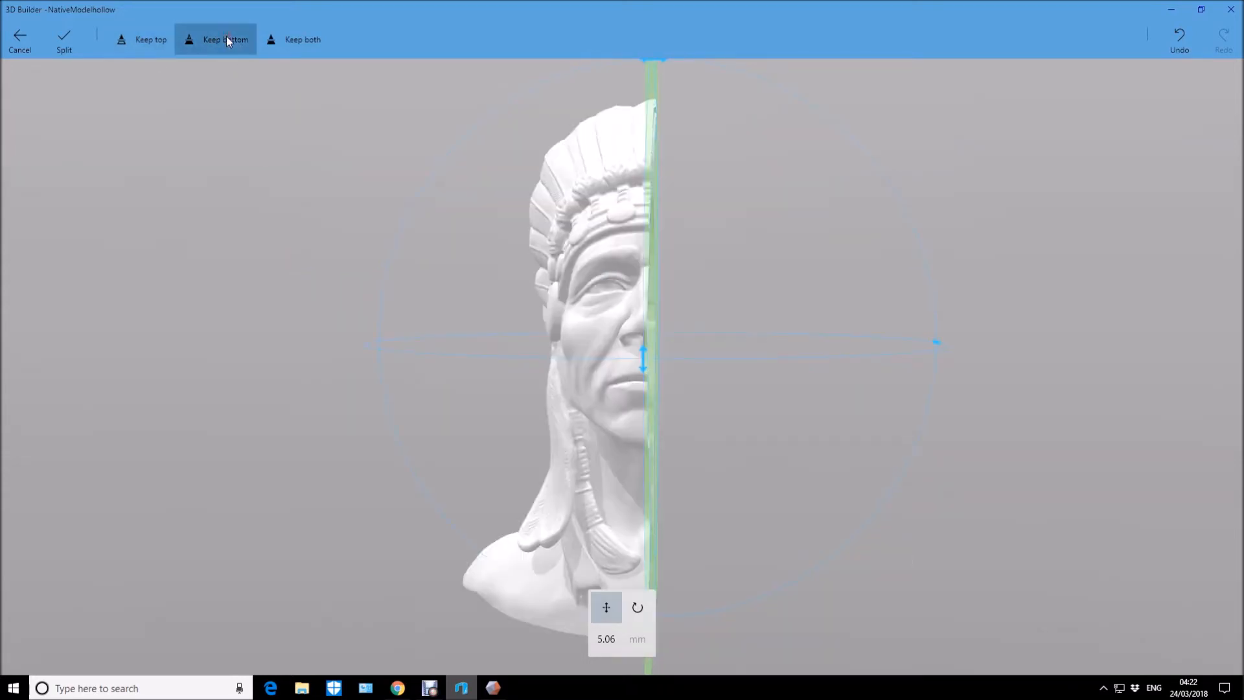
{"action": "left_click_drag", "start_coordinate": [391, 262], "coordinate": [414, 266]}
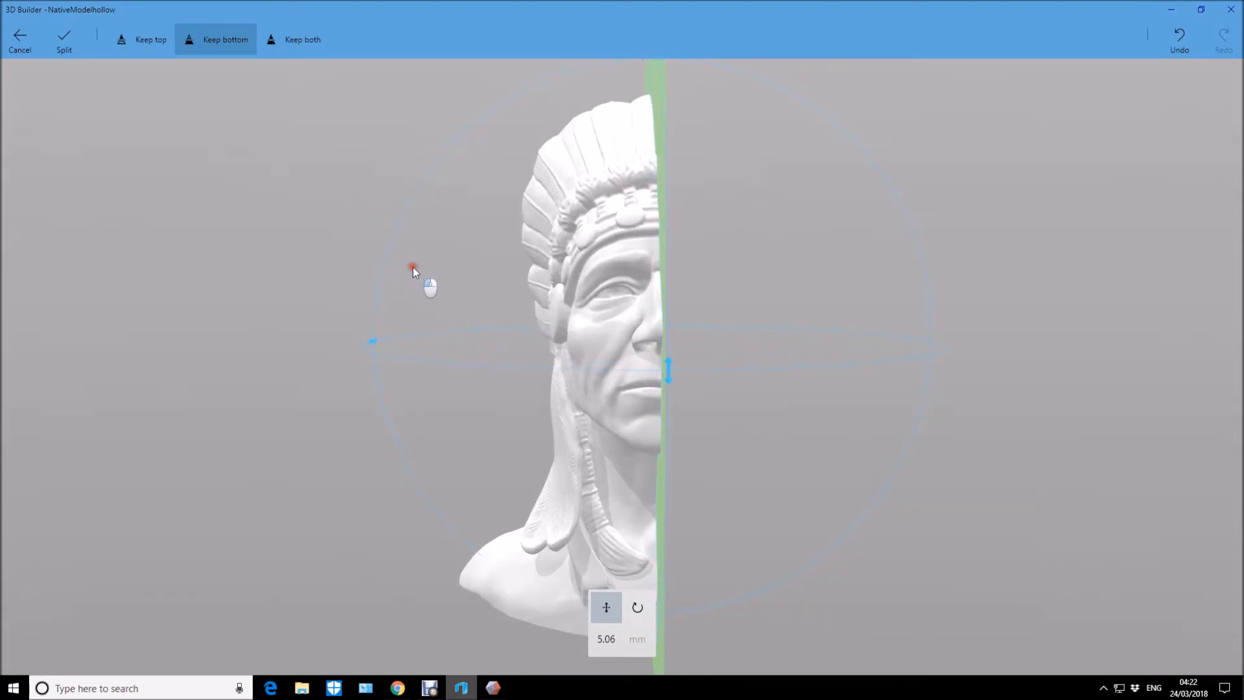
{"action": "left_click", "coordinate": [313, 45]}
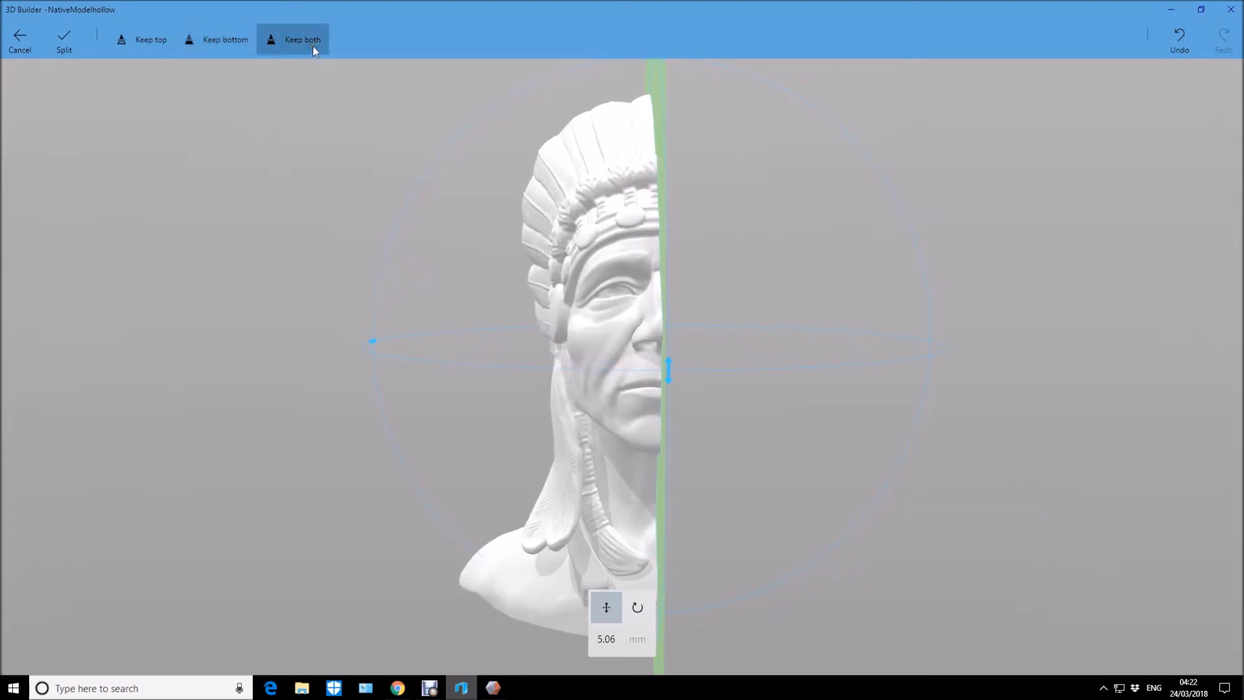
{"action": "left_click", "coordinate": [75, 47]}
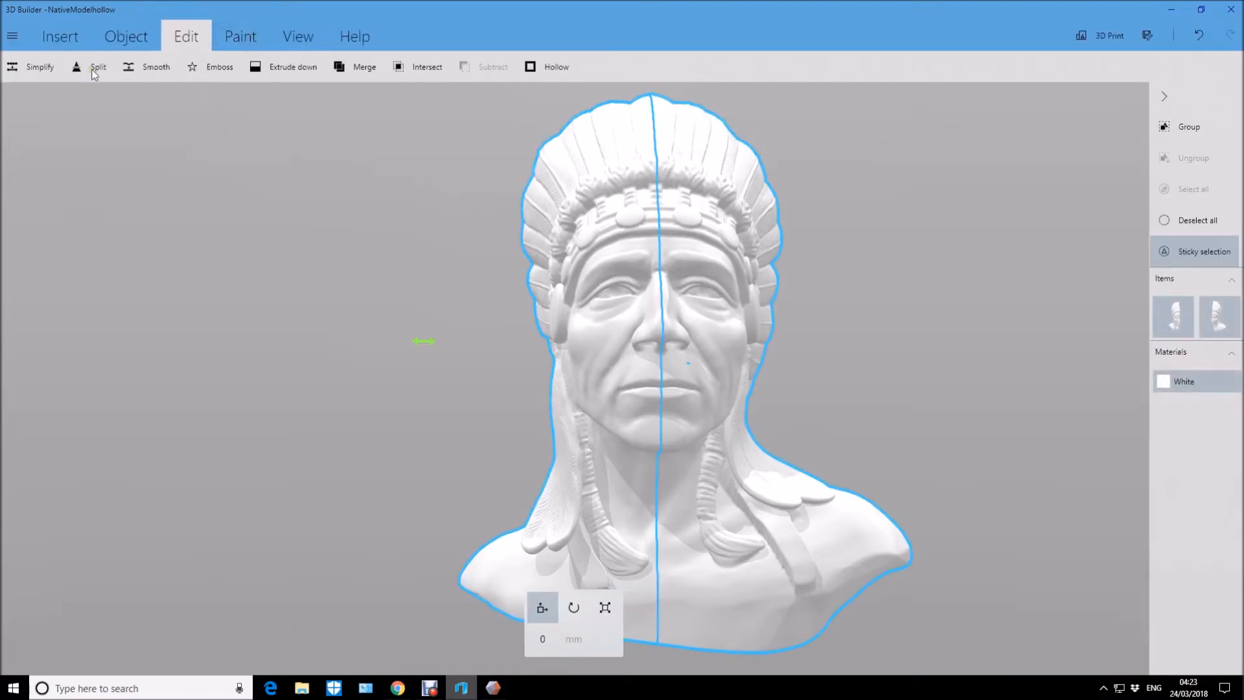
Start another split on the two selected halves and rotate its cutting plane to 90 degrees.
{"action": "right_click_drag", "start_coordinate": [254, 279], "coordinate": [379, 266]}
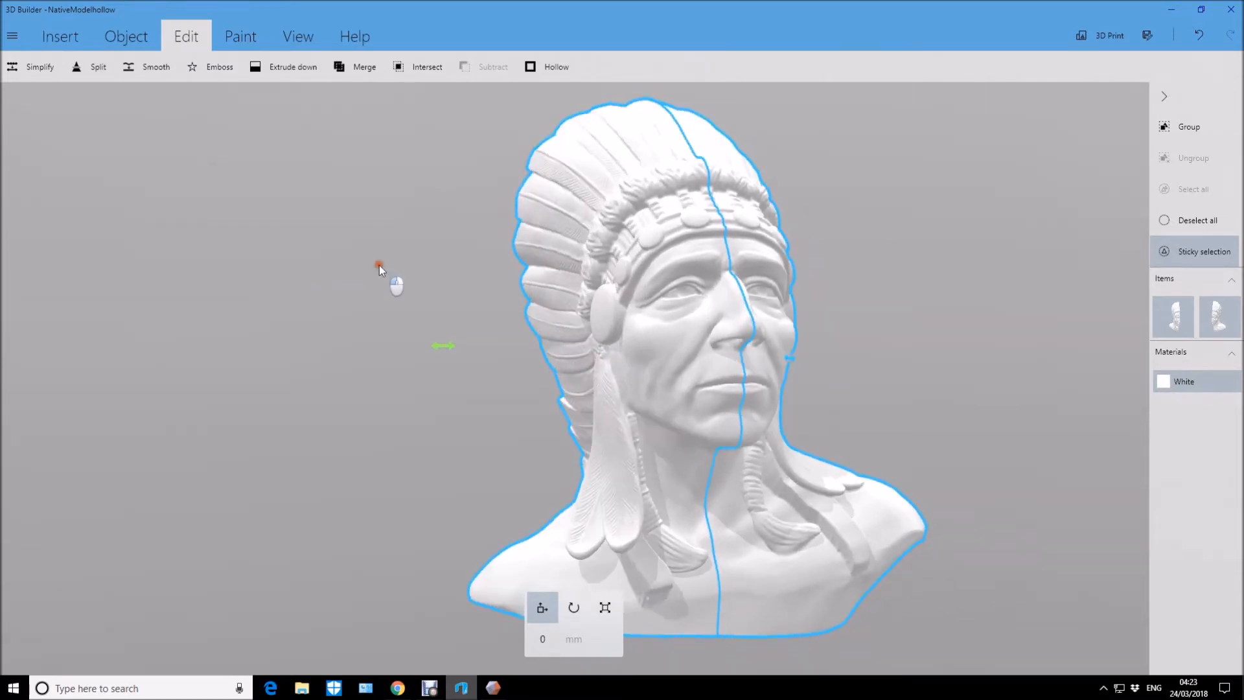
{"action": "left_click", "coordinate": [83, 66]}
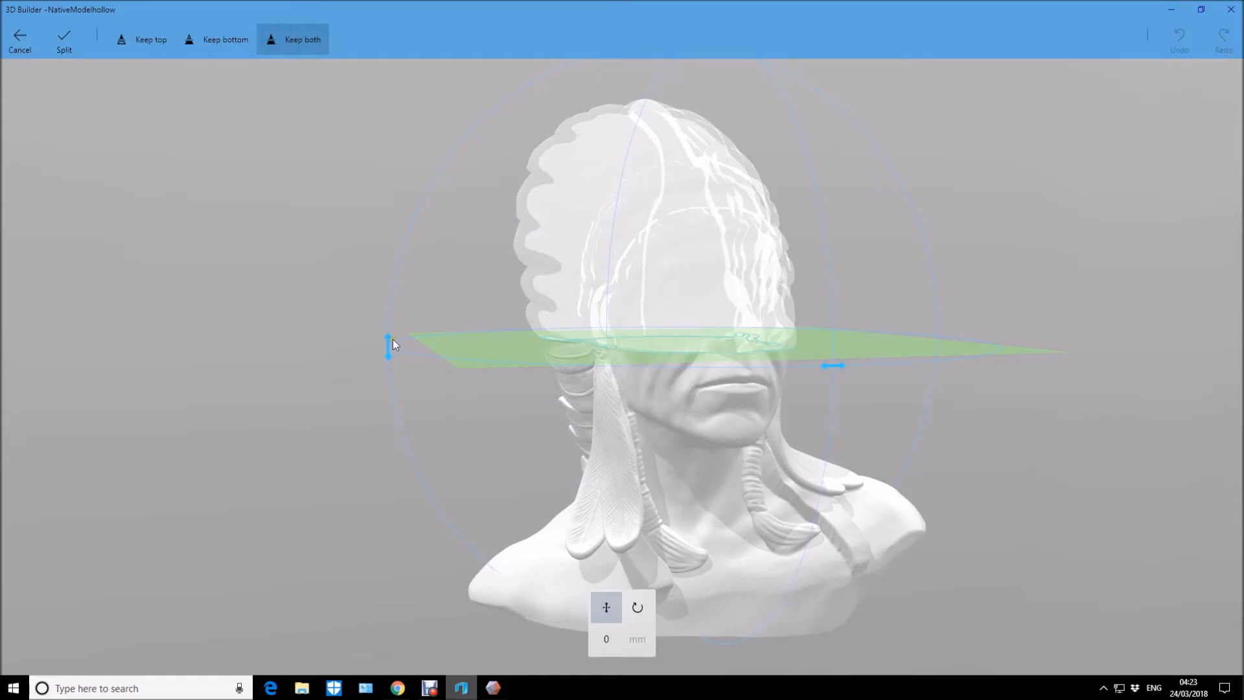
{"action": "left_click", "coordinate": [397, 356]}
{"action": "left_click", "coordinate": [612, 640]}
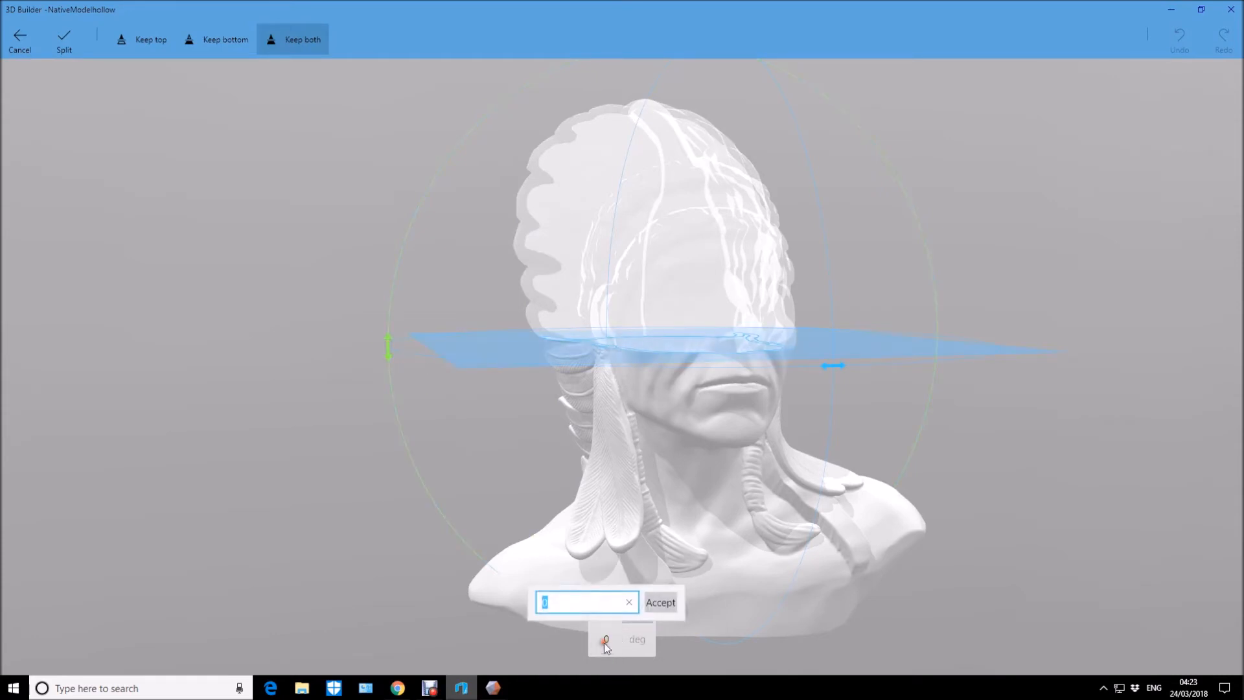
{"action": "type", "text": "90"}
{"action": "key", "text": "Return"}
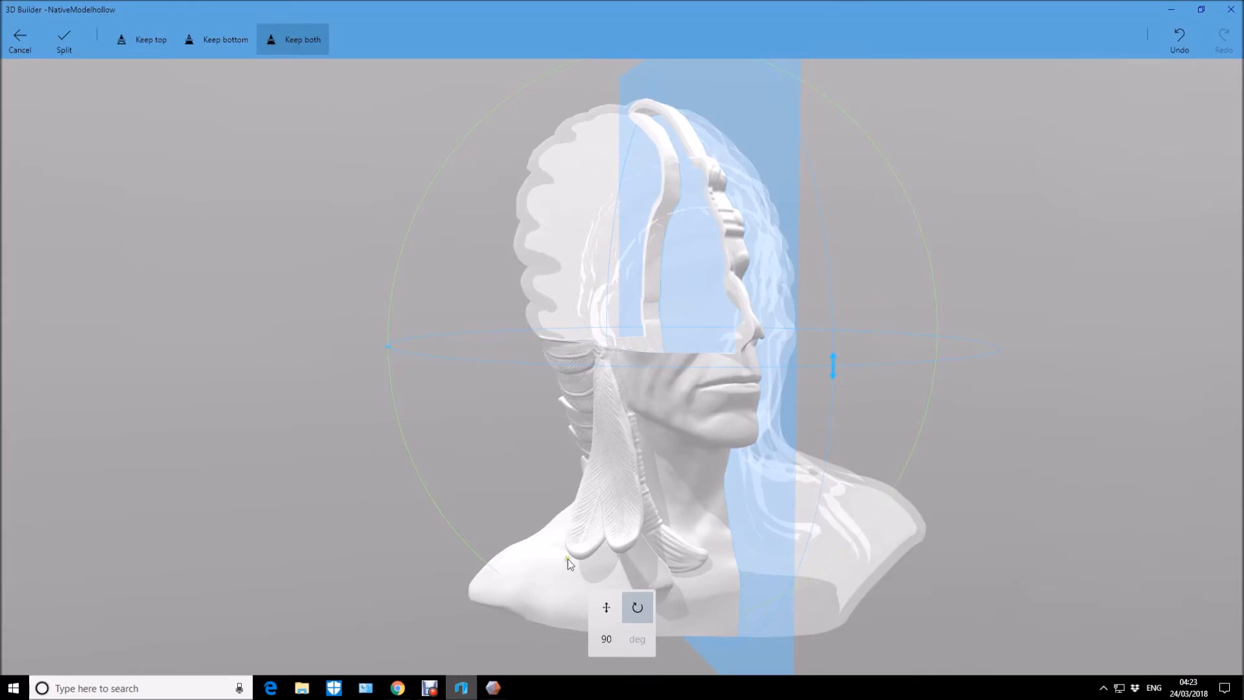
{"action": "left_click_drag", "start_coordinate": [1081, 469], "coordinate": [1027, 472]}
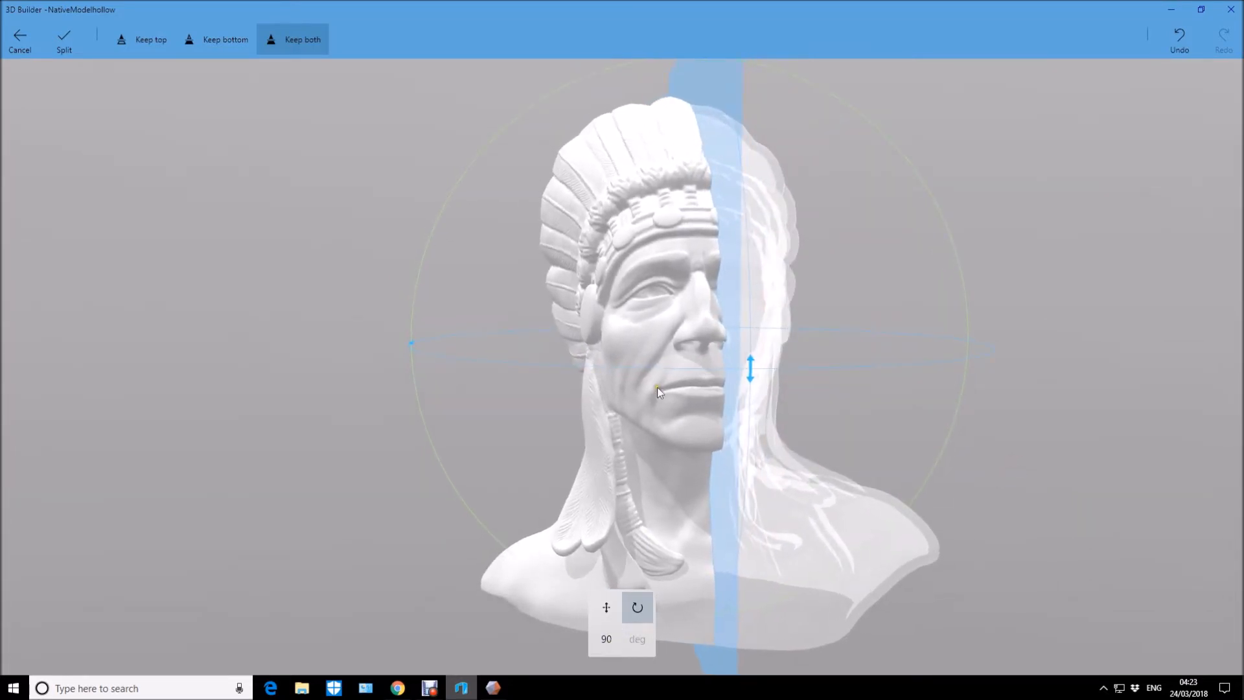
Turn the upright cutting plane 90 degrees about the vertical axis and split both halves into front and back parts, keeping both sides.
{"action": "left_click", "coordinate": [414, 344]}
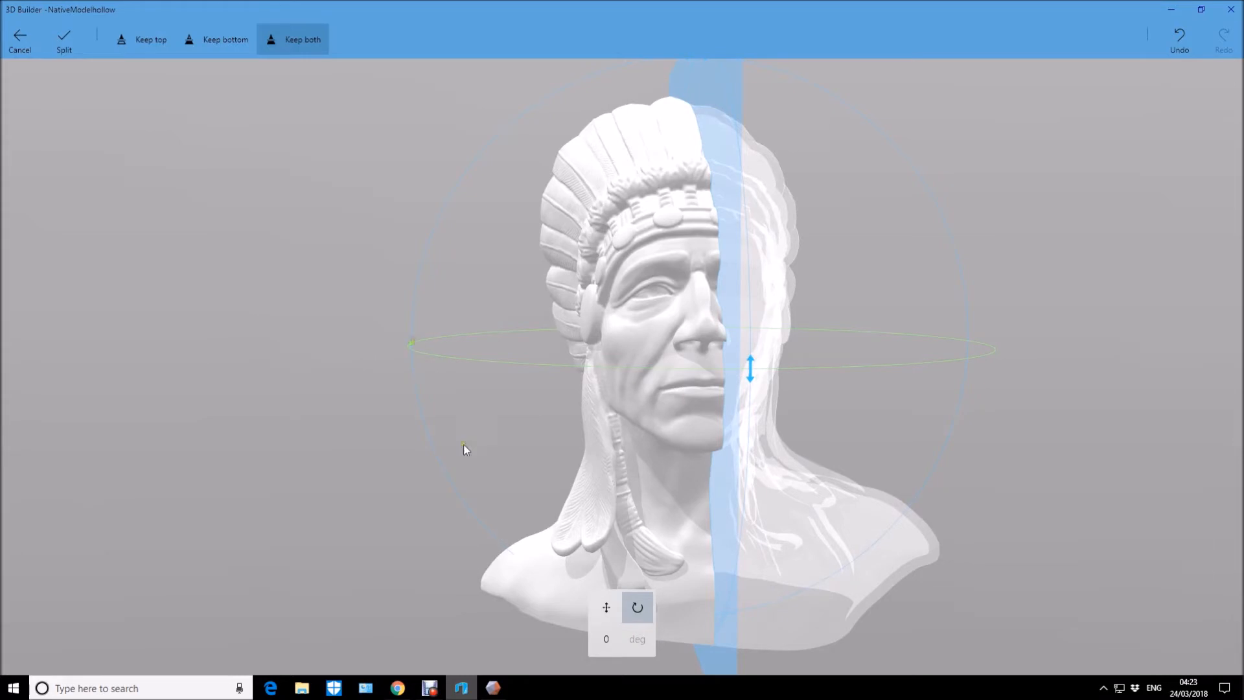
{"action": "left_click", "coordinate": [607, 641]}
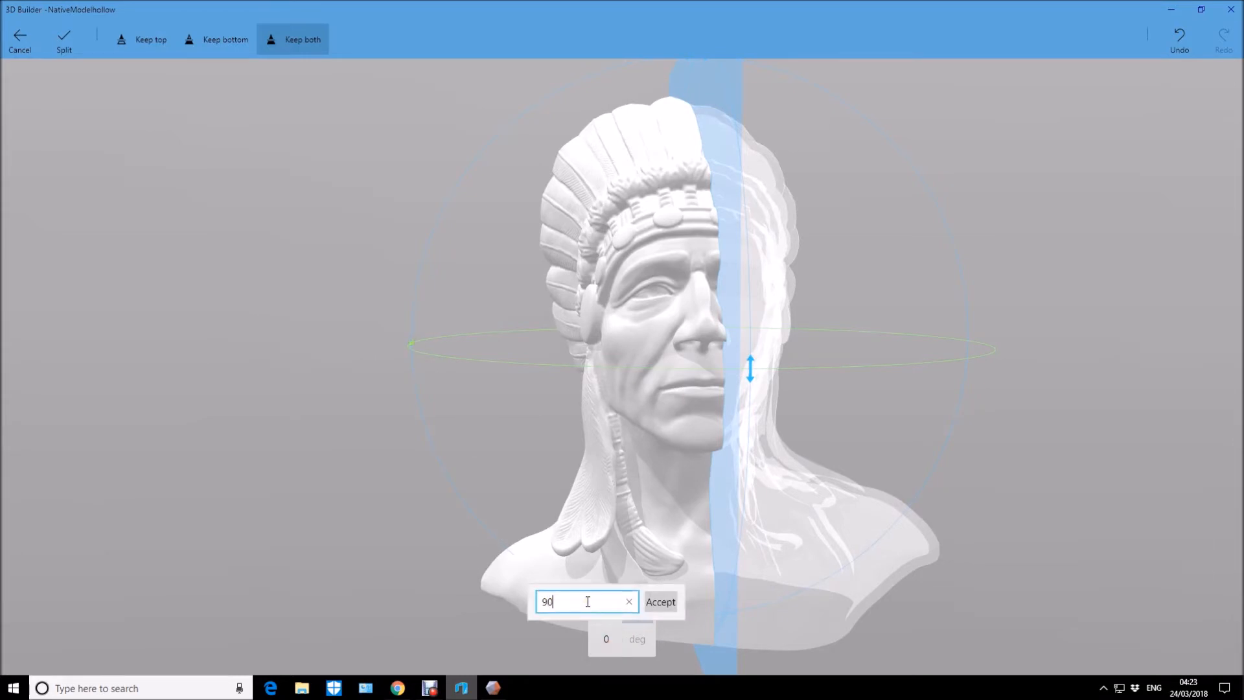
{"action": "type", "text": "90"}
{"action": "key", "text": "Return"}
{"action": "left_click_drag", "start_coordinate": [1060, 127], "coordinate": [1208, 248]}
{"action": "left_click_drag", "start_coordinate": [428, 454], "coordinate": [414, 414]}
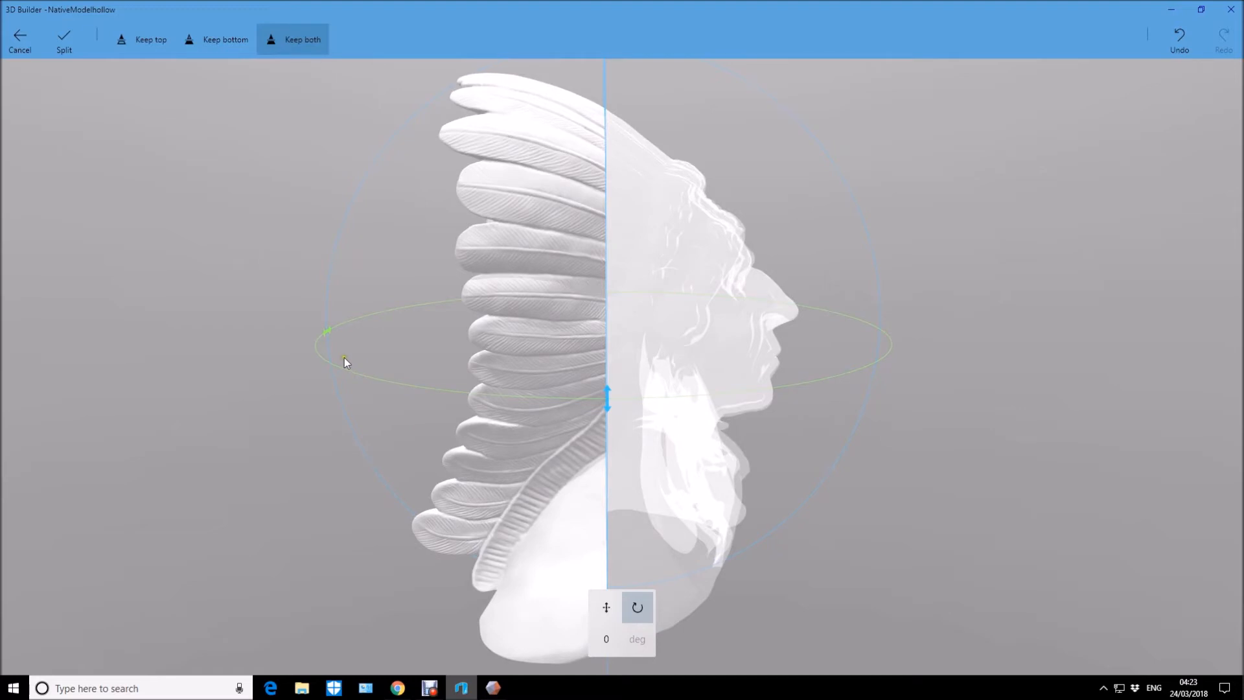
{"action": "left_click", "coordinate": [72, 36]}
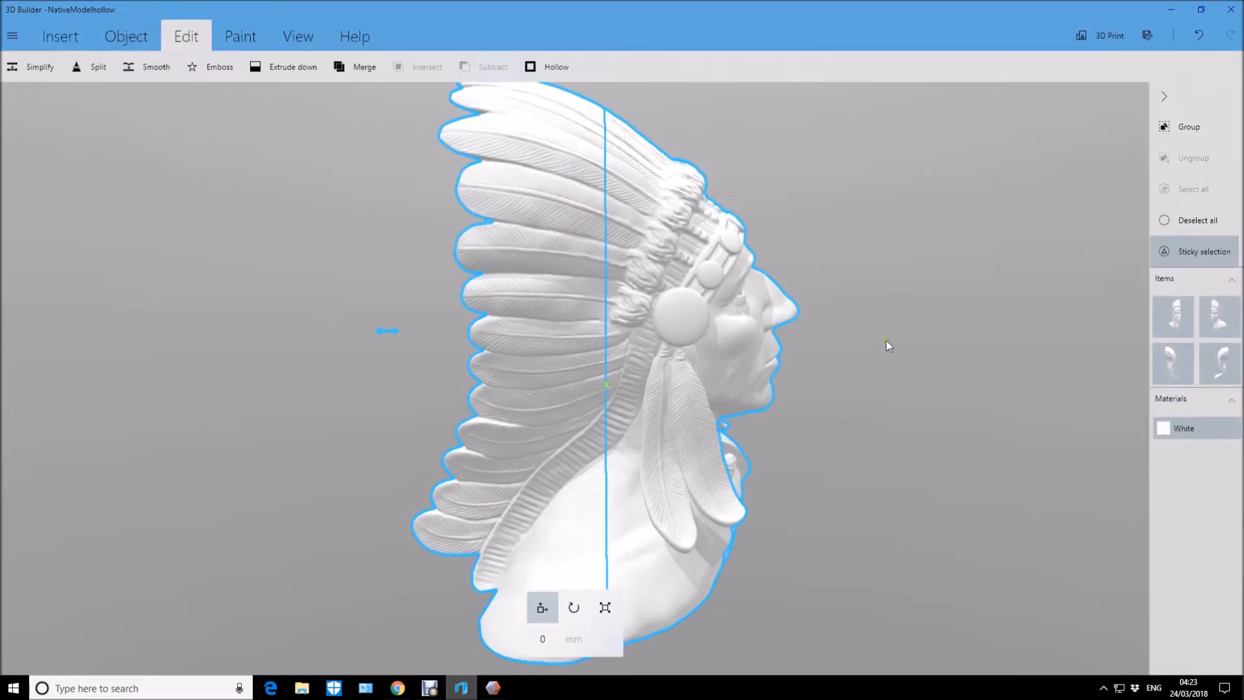
Start another split on all four parts and lower the horizontal cutting plane about 32 mm to the neck.
{"action": "left_click_drag", "start_coordinate": [963, 387], "coordinate": [455, 360]}
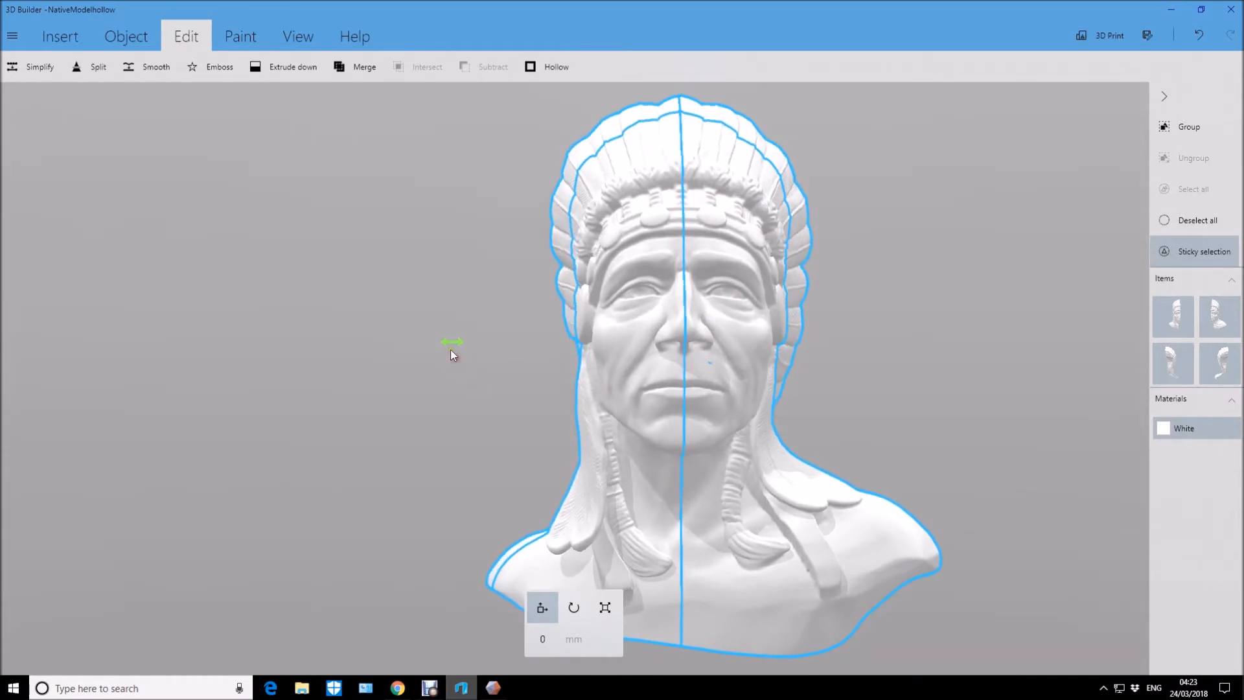
{"action": "left_click", "coordinate": [94, 66]}
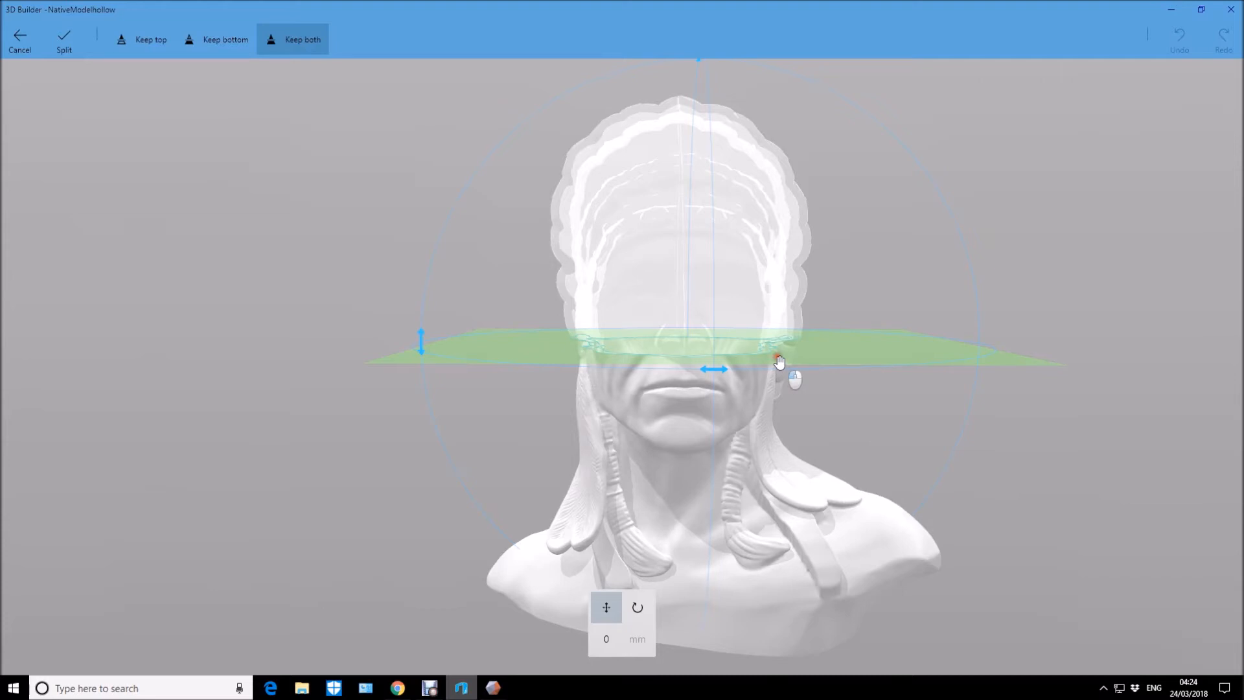
{"action": "left_click_drag", "start_coordinate": [780, 362], "coordinate": [778, 476]}
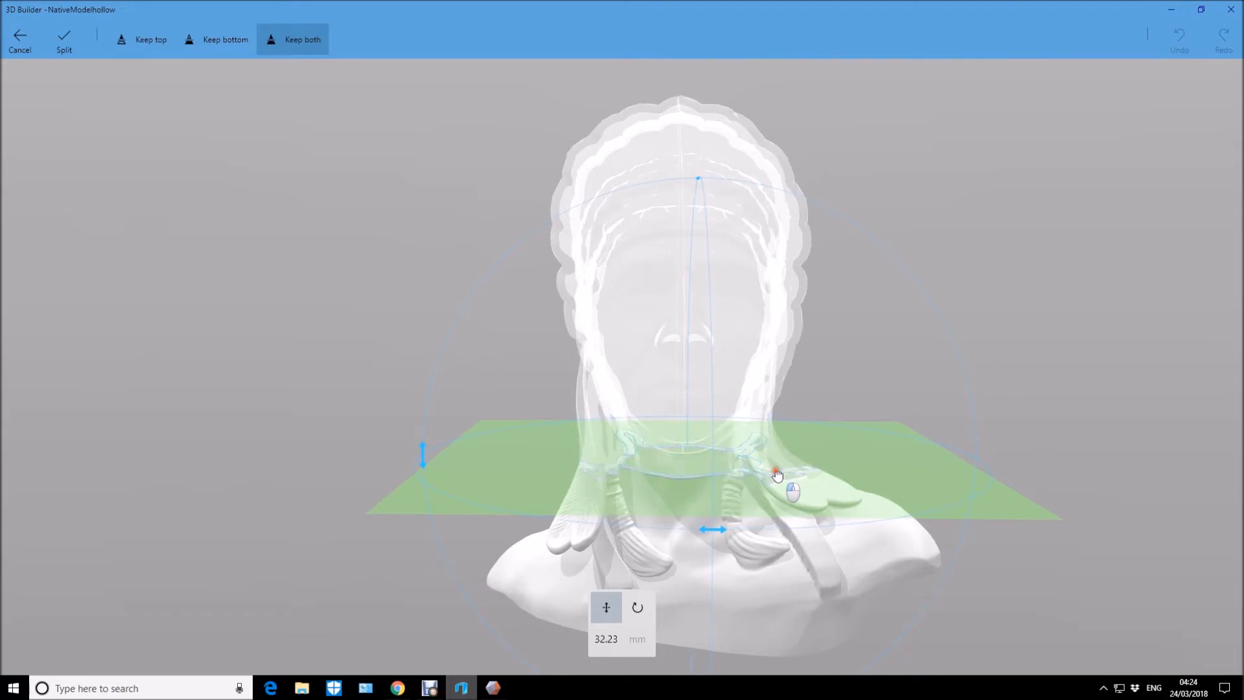
{"action": "left_click_drag", "start_coordinate": [778, 476], "coordinate": [777, 476]}
{"action": "mouse_move", "coordinate": [1097, 375]}
{"action": "left_mouse_down"}
{"action": "mouse_move", "coordinate": [1091, 341]}
{"action": "mouse_move", "coordinate": [1117, 330]}
{"action": "mouse_move", "coordinate": [1119, 350]}
{"action": "mouse_move", "coordinate": [1097, 355]}
{"action": "left_mouse_up"}
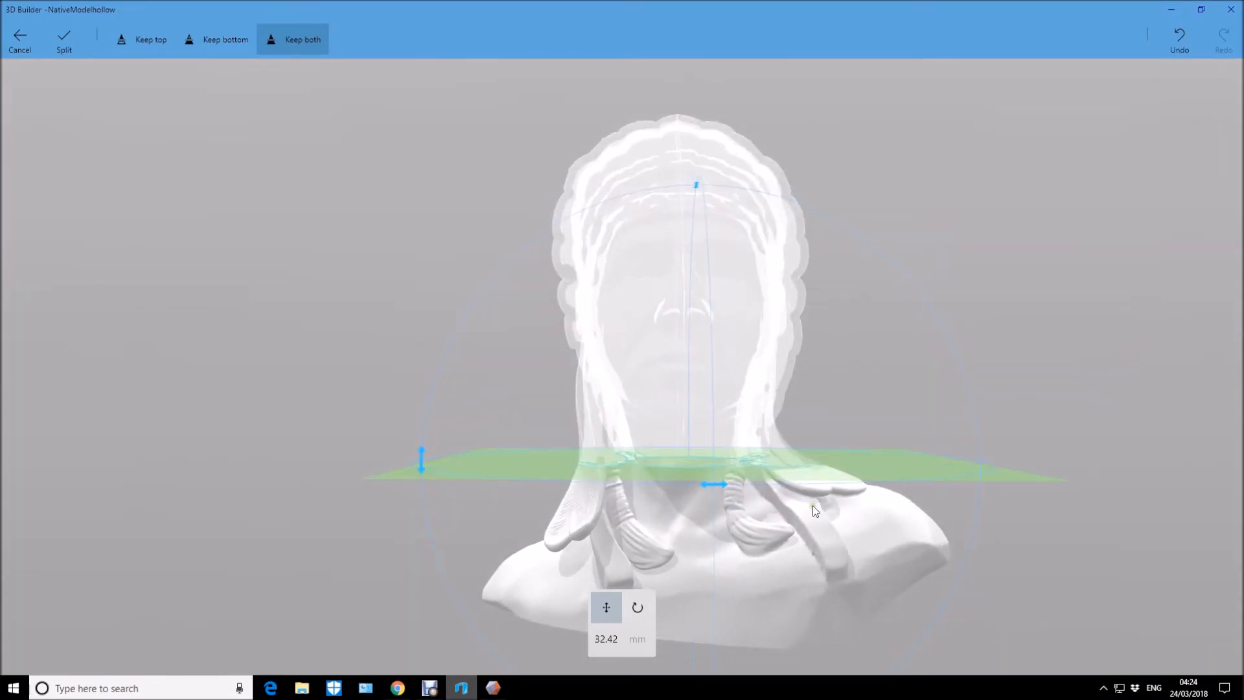
{"action": "left_click_drag", "start_coordinate": [247, 441], "coordinate": [381, 533]}
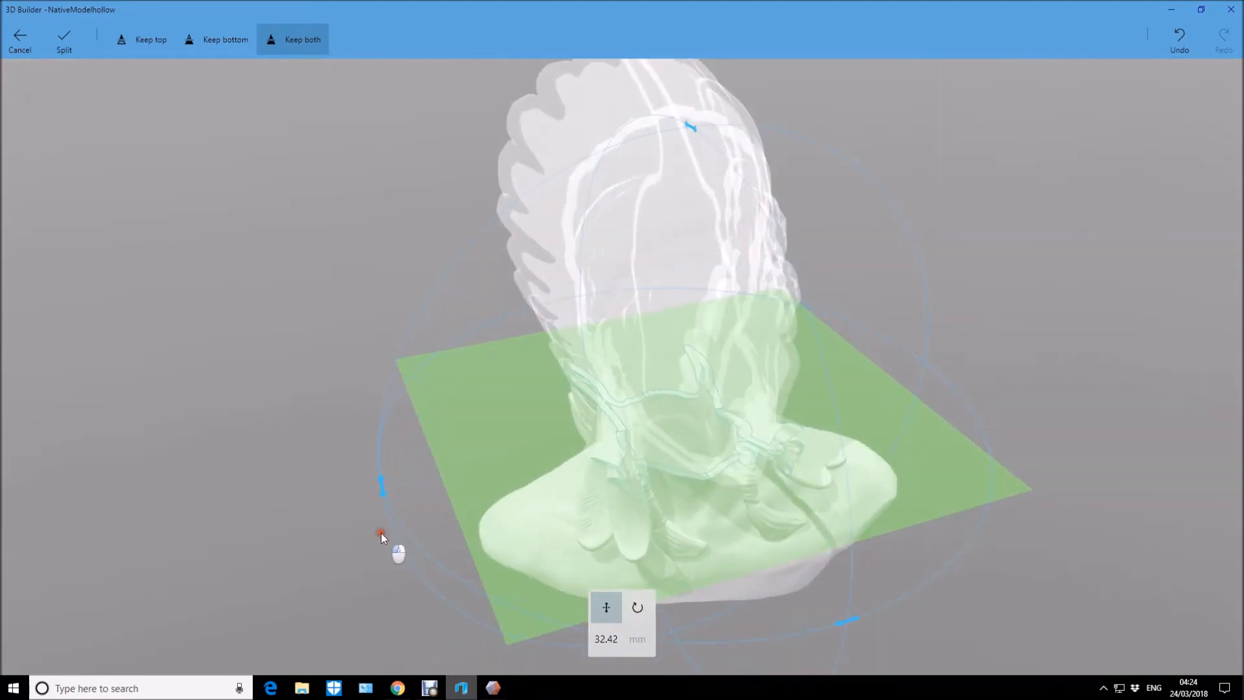
Fine-tune the horizontal cutting plane to an offset of about 29 mm just under the chin and split, keeping both sides.
{"action": "mouse_move", "coordinate": [800, 550]}
{"action": "left_mouse_down"}
{"action": "mouse_move", "coordinate": [804, 574]}
{"action": "mouse_move", "coordinate": [804, 542]}
{"action": "left_mouse_up"}
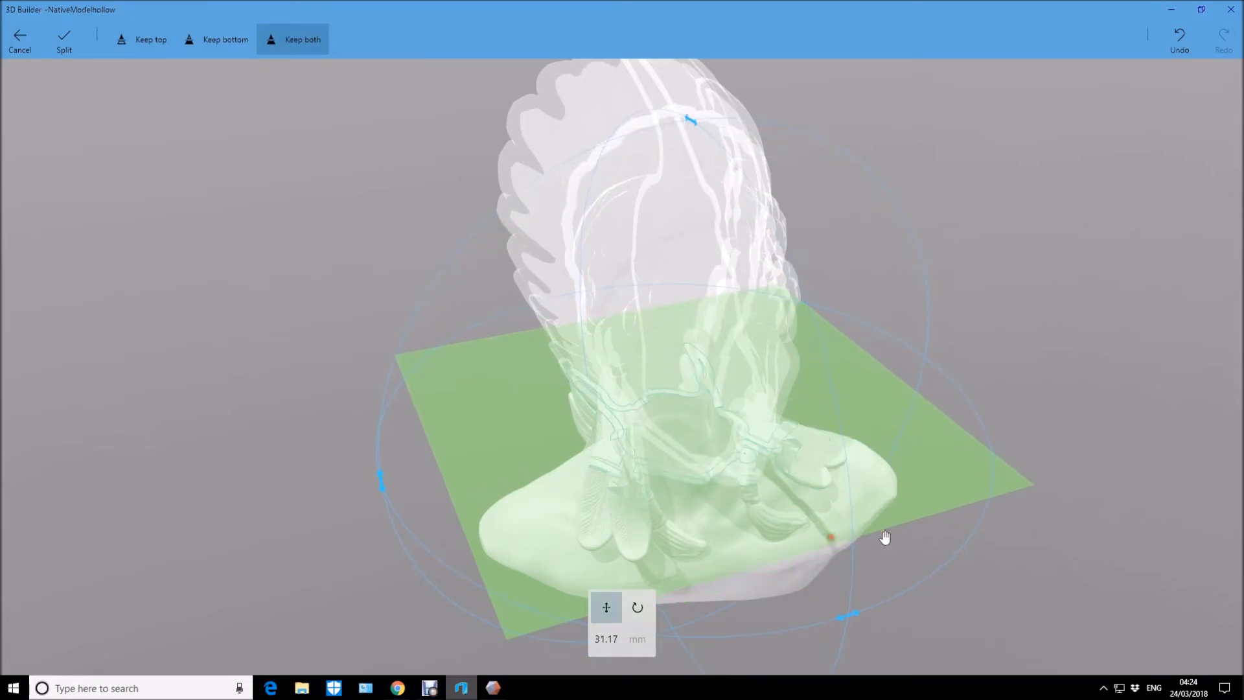
{"action": "left_click_drag", "start_coordinate": [1101, 539], "coordinate": [1197, 456]}
{"action": "mouse_move", "coordinate": [788, 477]}
{"action": "left_mouse_down"}
{"action": "mouse_move", "coordinate": [798, 462]}
{"action": "mouse_move", "coordinate": [797, 473]}
{"action": "left_mouse_up"}
{"action": "left_click_drag", "start_coordinate": [258, 555], "coordinate": [331, 508]}
{"action": "left_click_drag", "start_coordinate": [1042, 530], "coordinate": [1108, 546]}
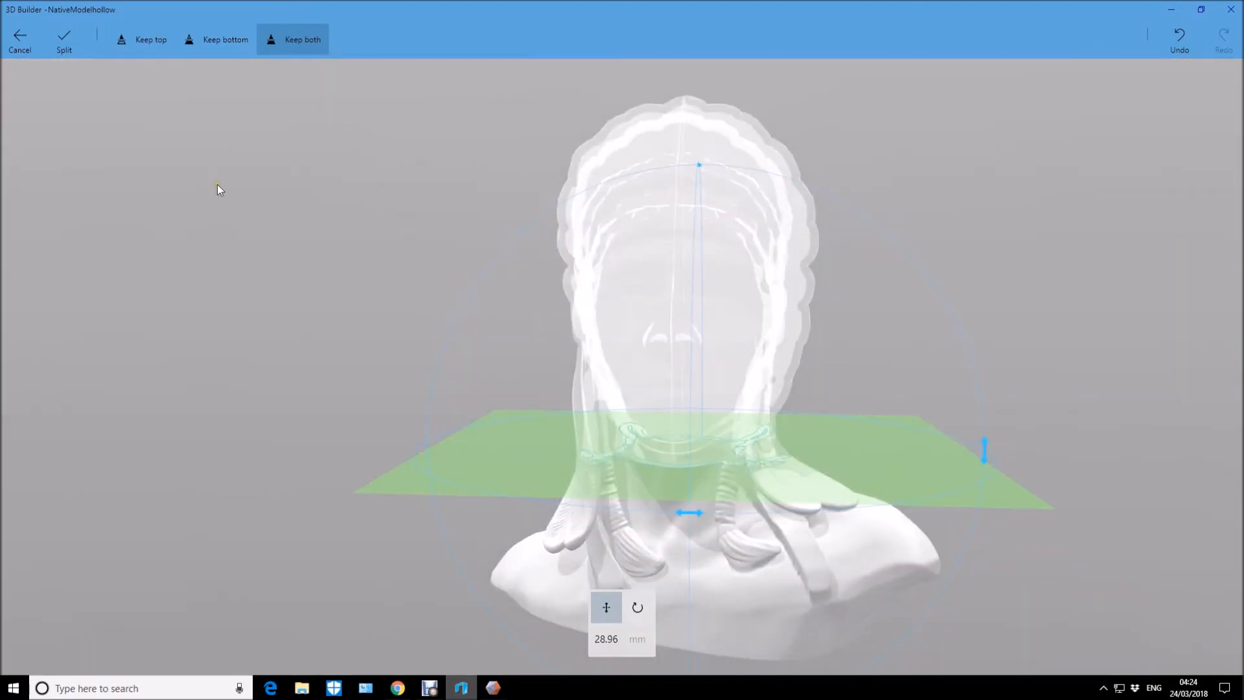
{"action": "left_click", "coordinate": [74, 41]}
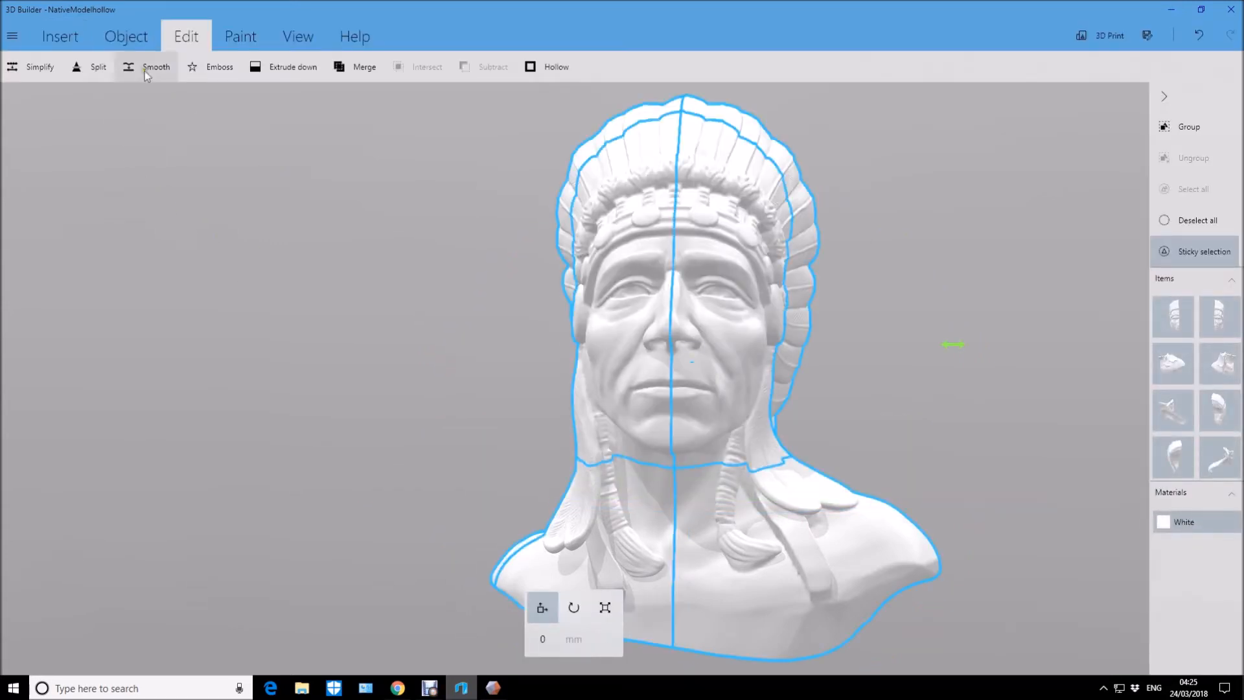
Split all the parts again with the horizontal cutting plane raised about 22 mm to just above the eyes, keeping both sides.
{"action": "left_click", "coordinate": [80, 69]}
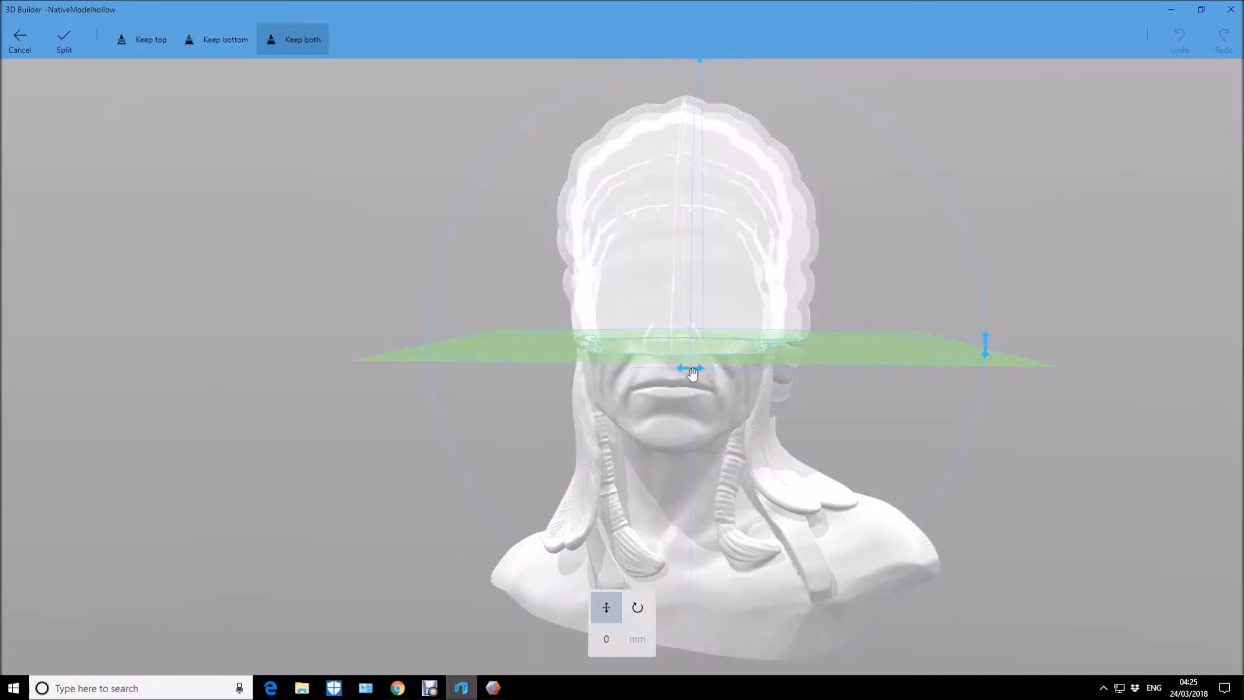
{"action": "left_click_drag", "start_coordinate": [1103, 444], "coordinate": [936, 458]}
{"action": "left_click_drag", "start_coordinate": [658, 366], "coordinate": [654, 277]}
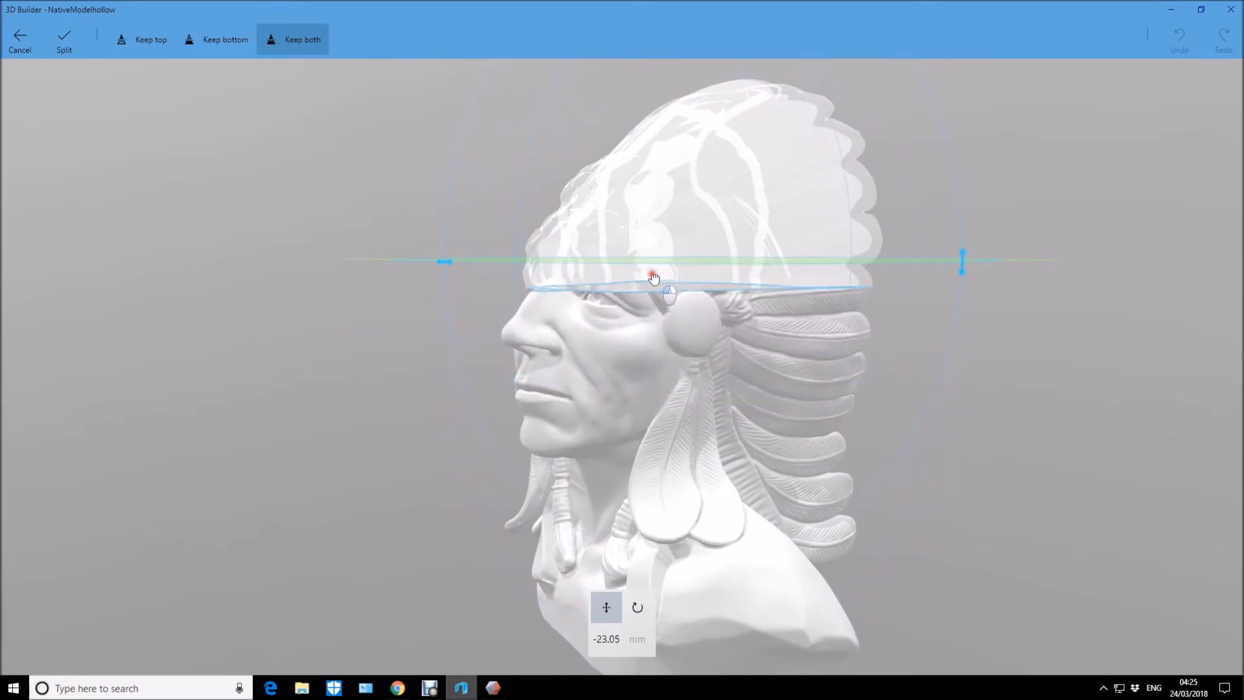
{"action": "left_click_drag", "start_coordinate": [654, 278], "coordinate": [654, 287]}
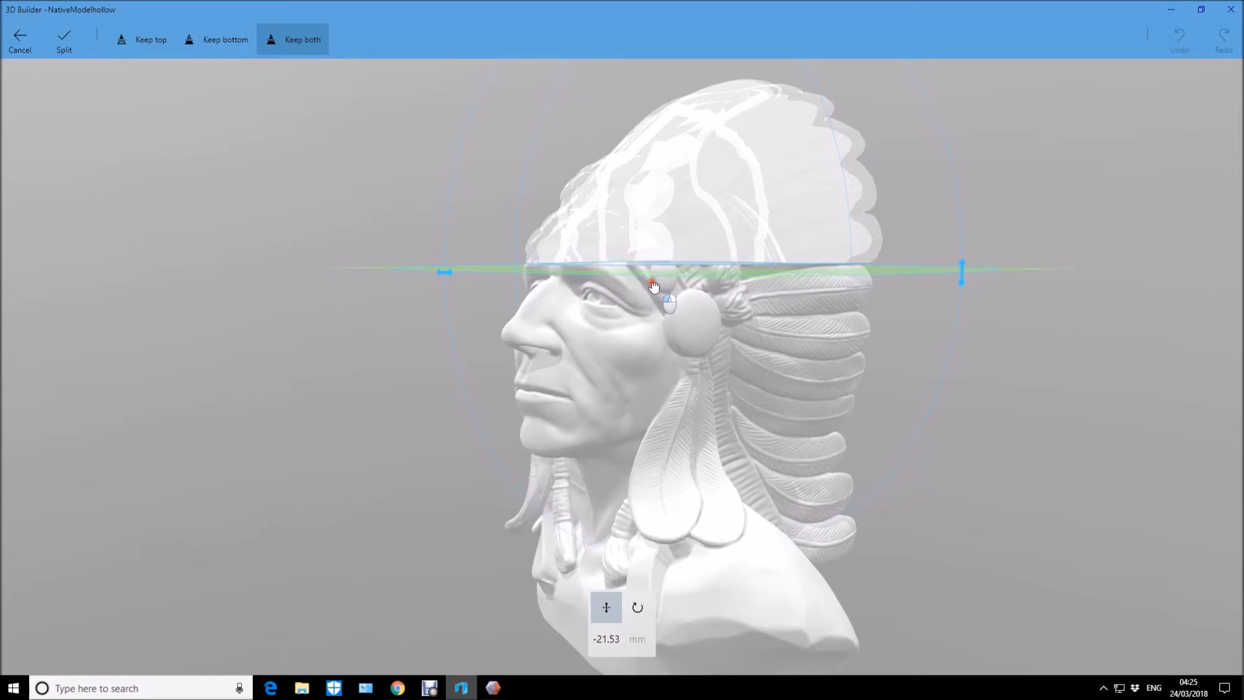
{"action": "mouse_move", "coordinate": [654, 287]}
{"action": "left_mouse_down"}
{"action": "mouse_move", "coordinate": [657, 324]}
{"action": "mouse_move", "coordinate": [660, 282]}
{"action": "left_mouse_up"}
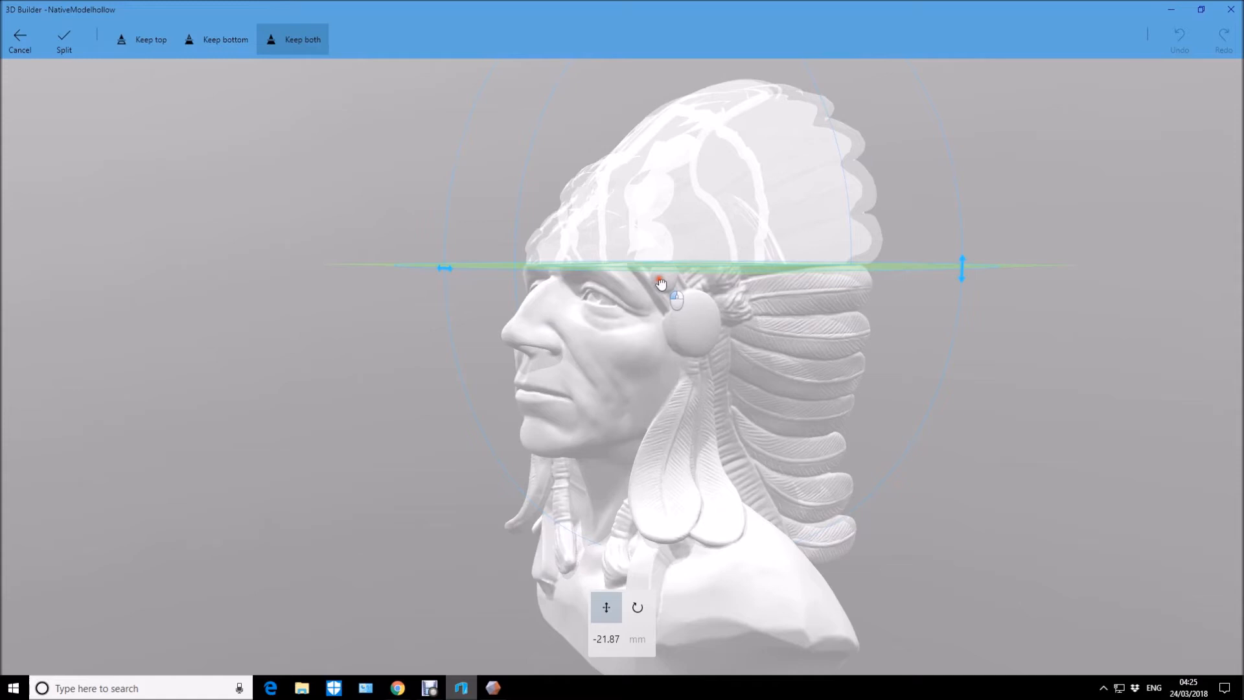
{"action": "left_click_drag", "start_coordinate": [999, 370], "coordinate": [1031, 388]}
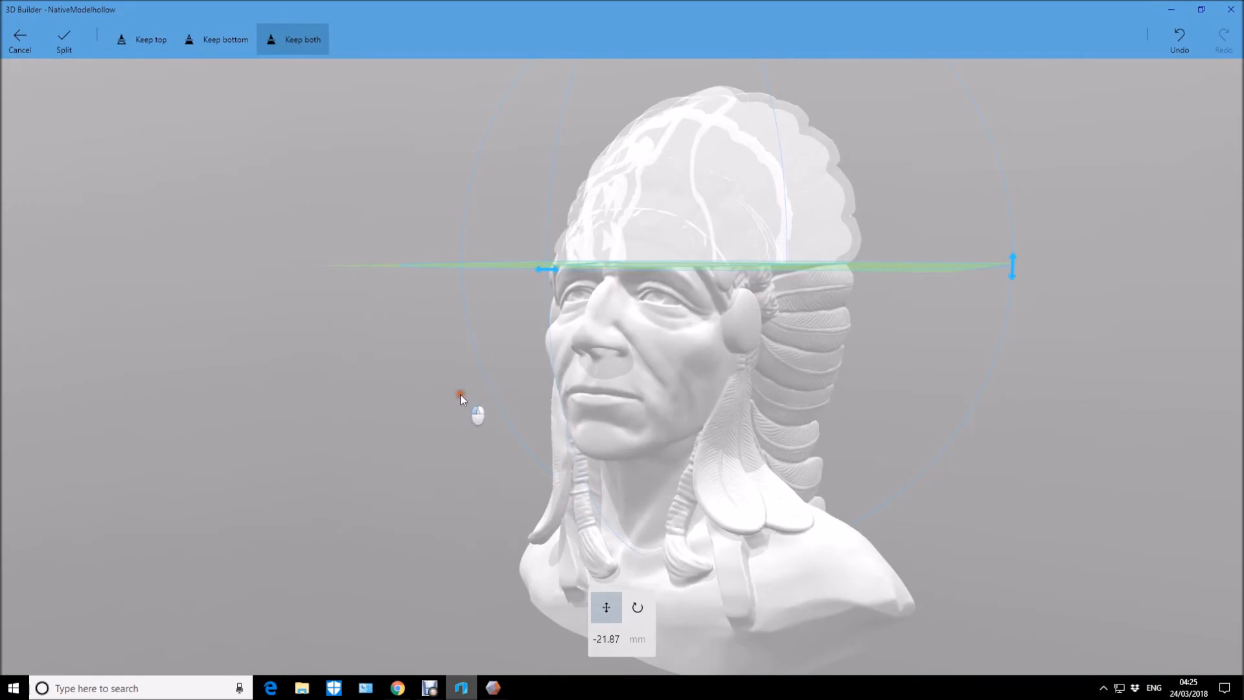
{"action": "left_click_drag", "start_coordinate": [460, 394], "coordinate": [604, 397]}
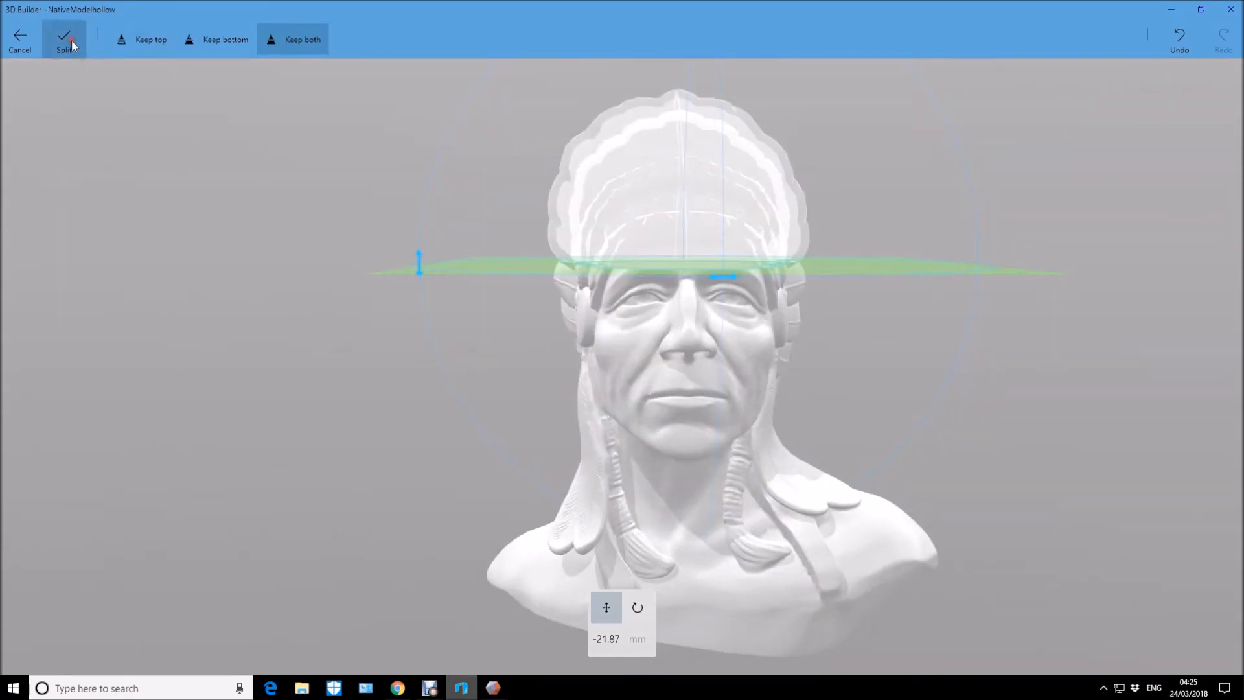
{"action": "left_click", "coordinate": [71, 41]}
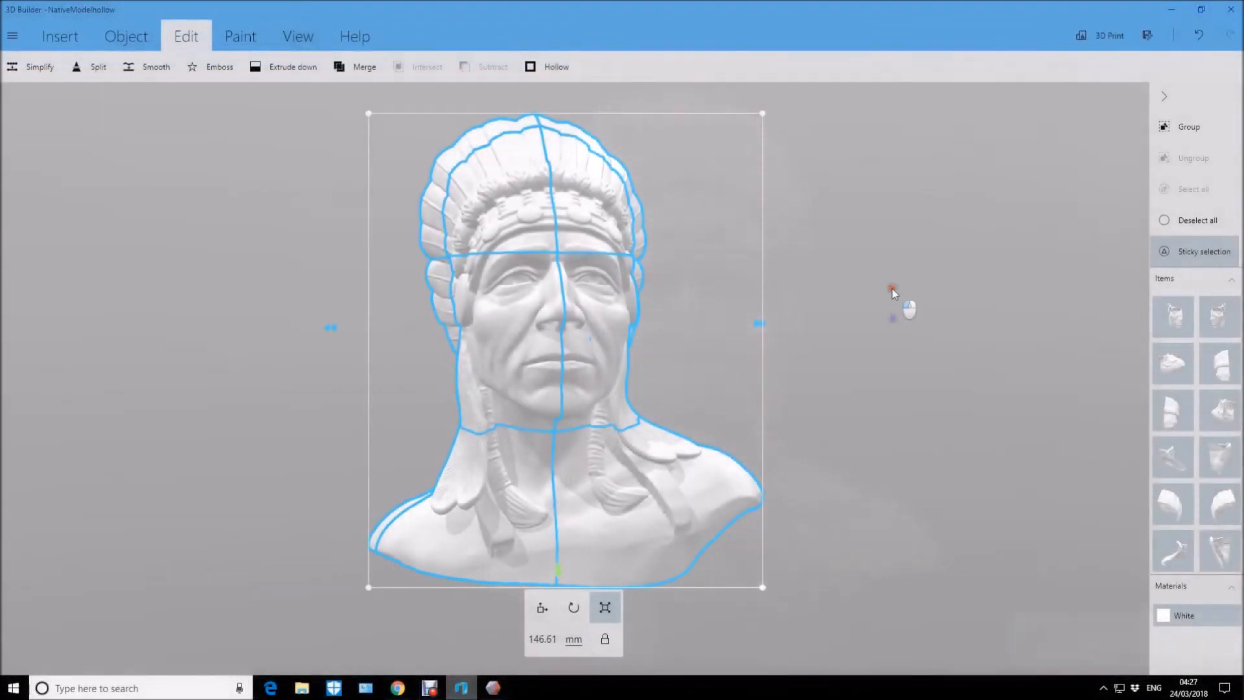
Select every part except the front headdress piece on the viewer's left and delete them to isolate that piece.
{"action": "left_click_drag", "start_coordinate": [892, 292], "coordinate": [862, 274]}
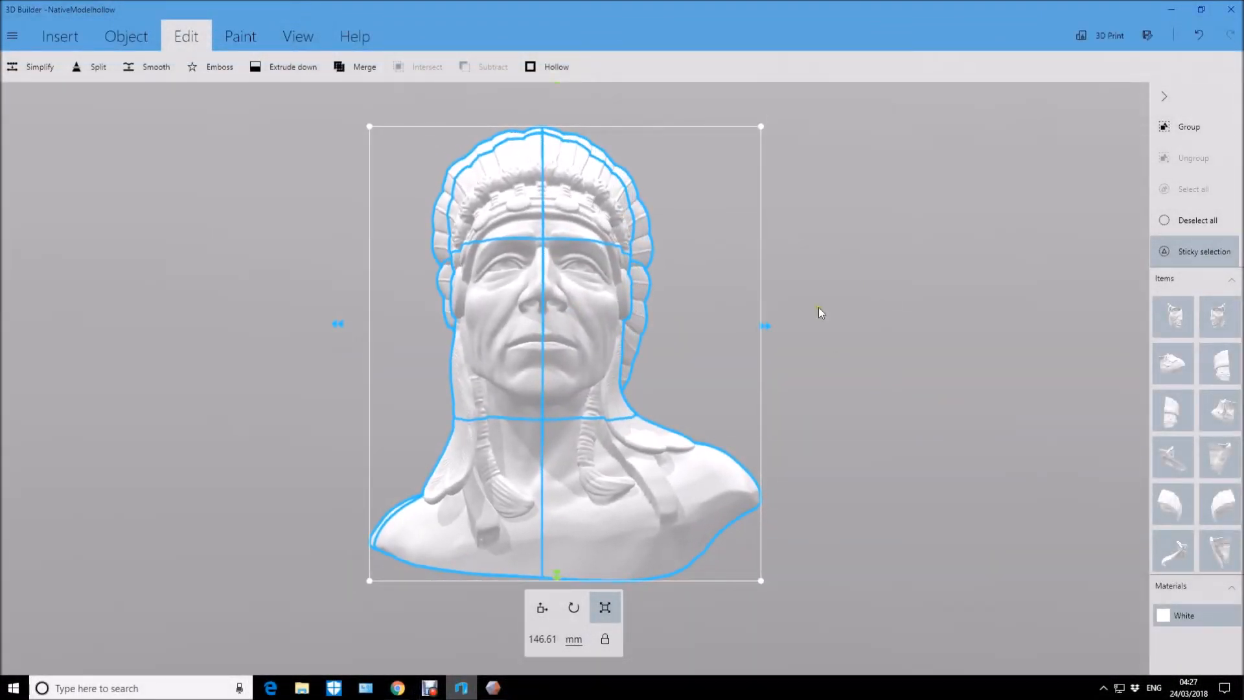
{"action": "right_click_drag", "start_coordinate": [972, 227], "coordinate": [983, 213]}
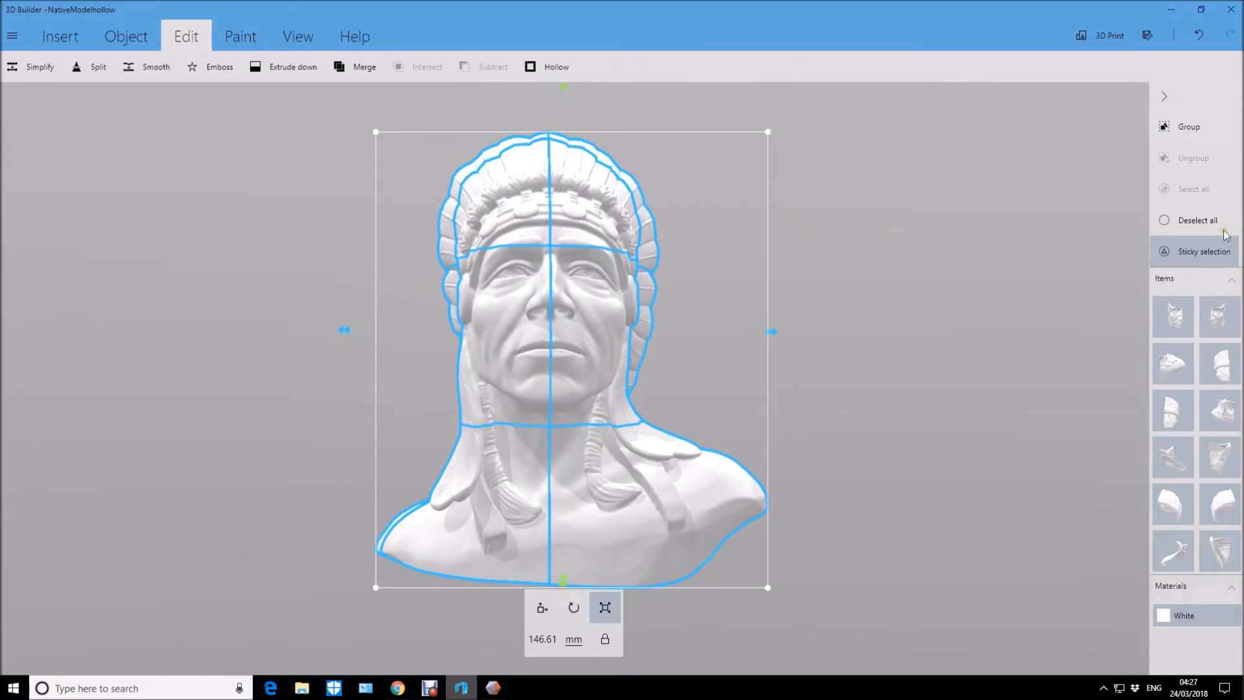
{"action": "left_click", "coordinate": [1199, 220]}
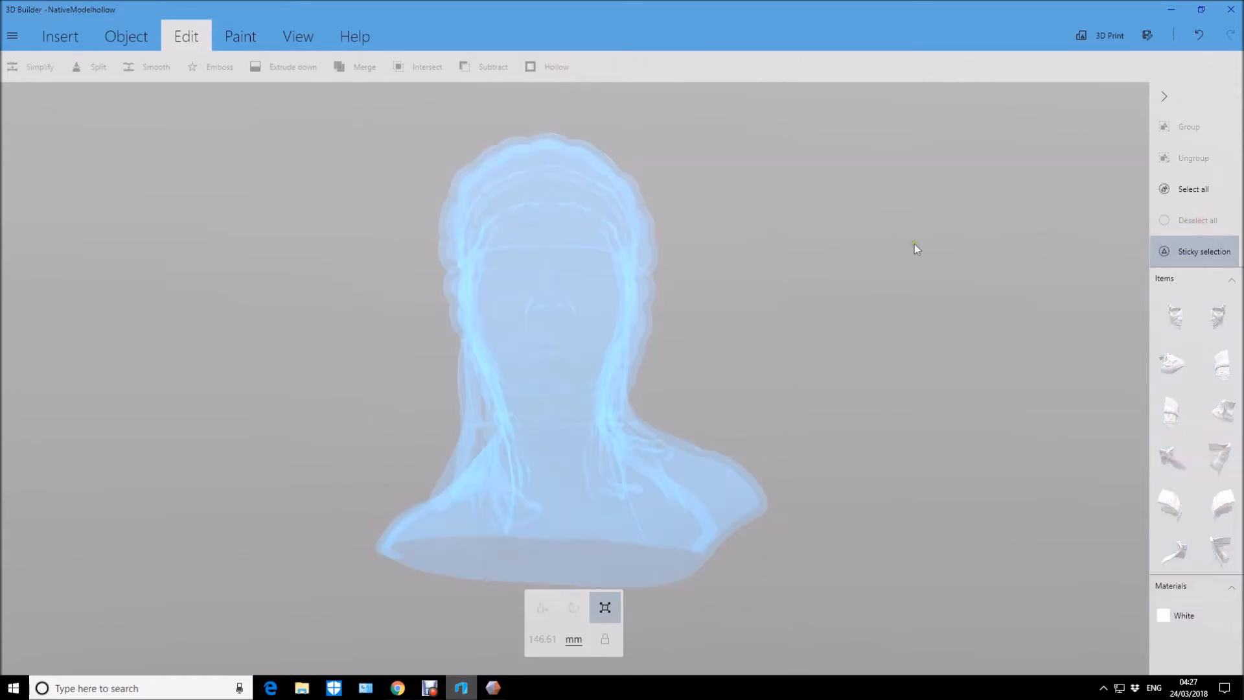
{"action": "left_click", "coordinate": [1184, 191]}
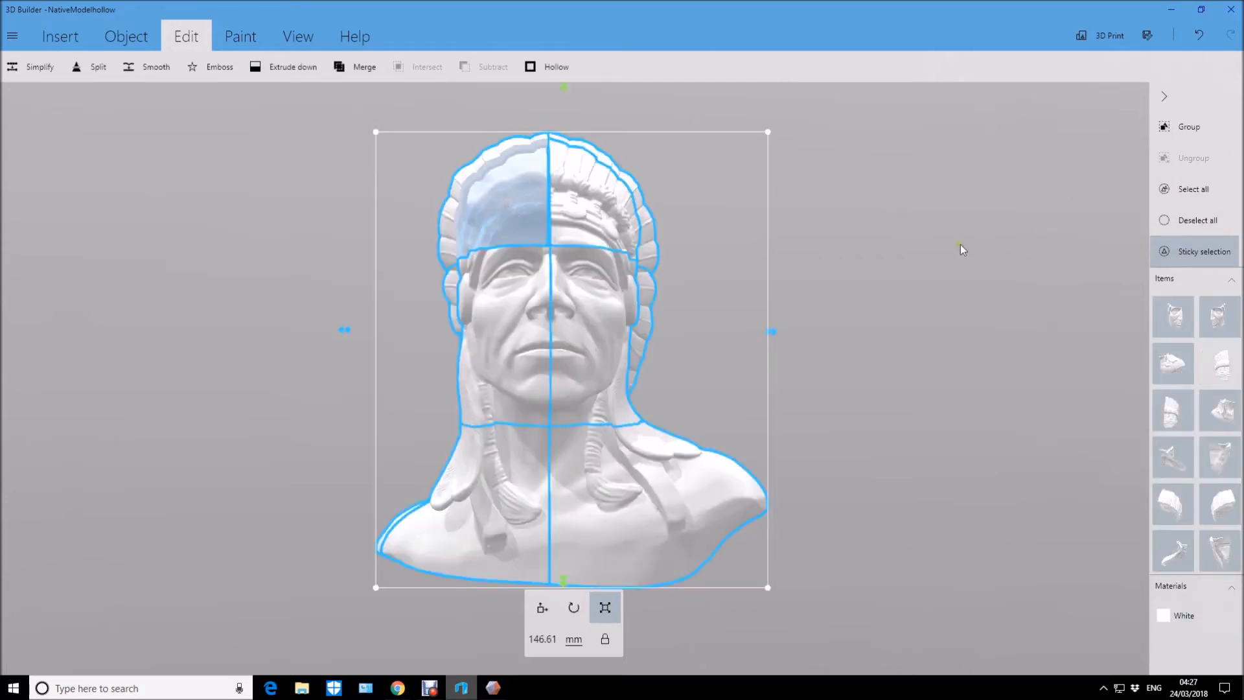
{"action": "key", "text": "Delete"}
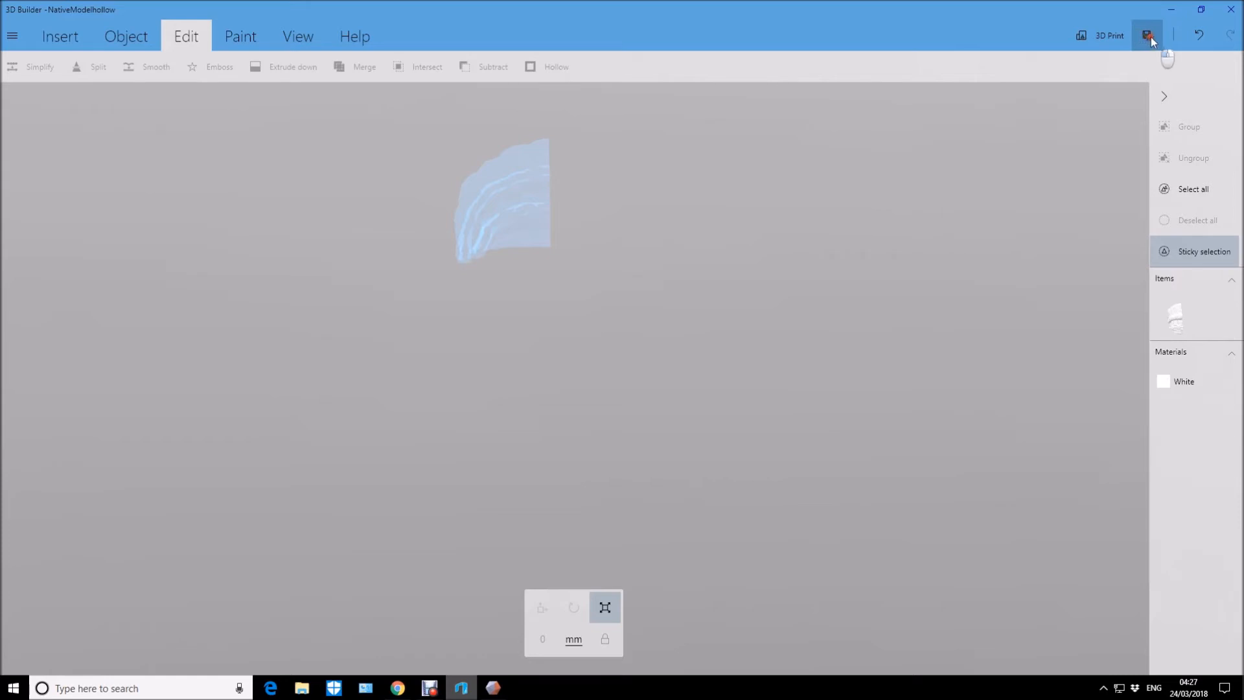
Save the isolated headdress piece in STL format as a1 in the Native_American_Bust files folder.
{"action": "left_click", "coordinate": [1148, 35]}
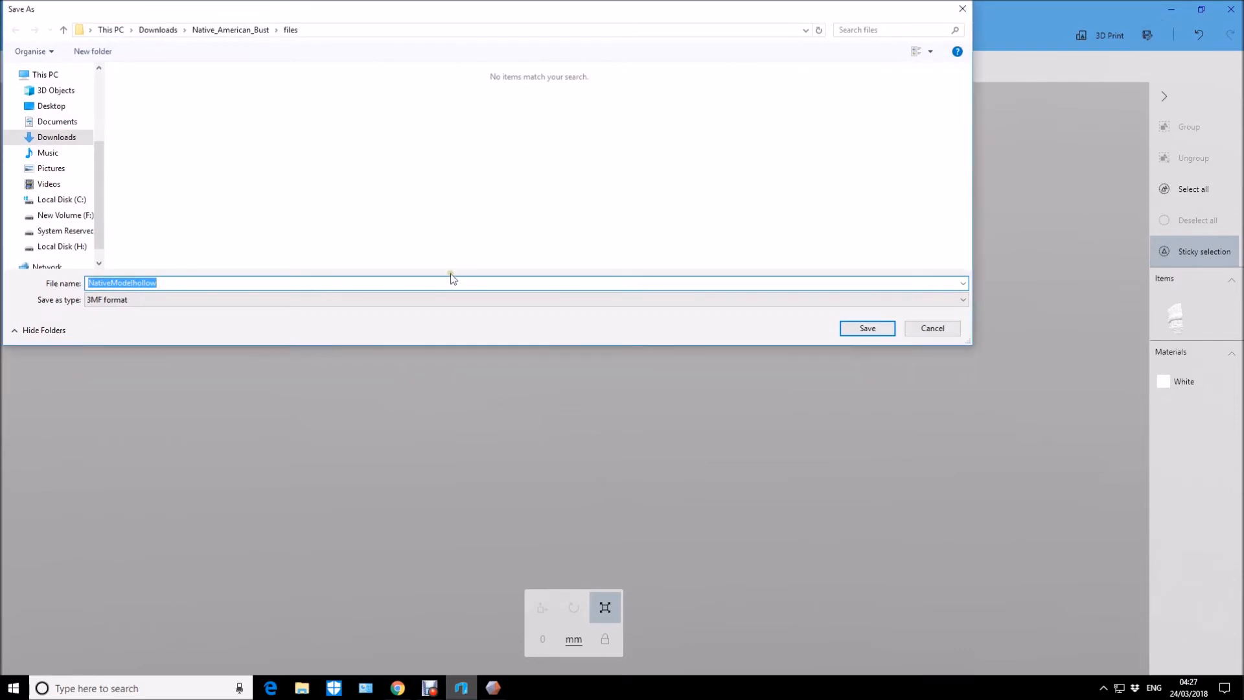
{"action": "left_click", "coordinate": [946, 300]}
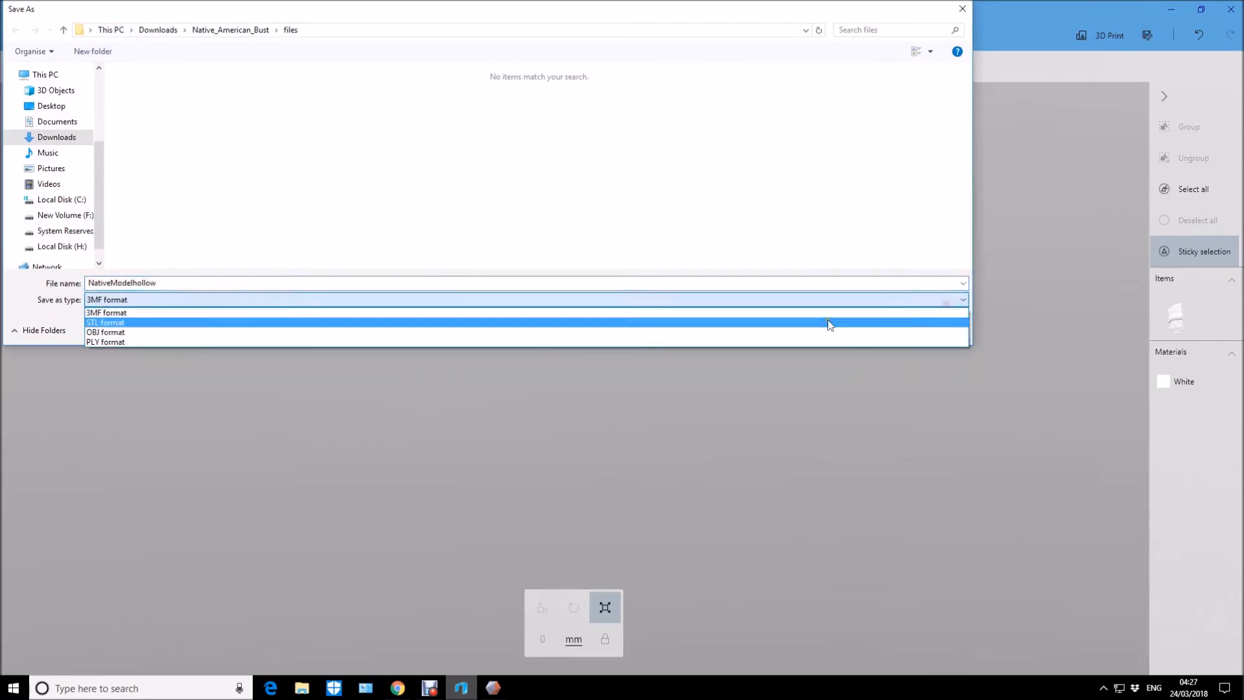
{"action": "left_click", "coordinate": [831, 316]}
{"action": "double_click", "coordinate": [172, 284]}
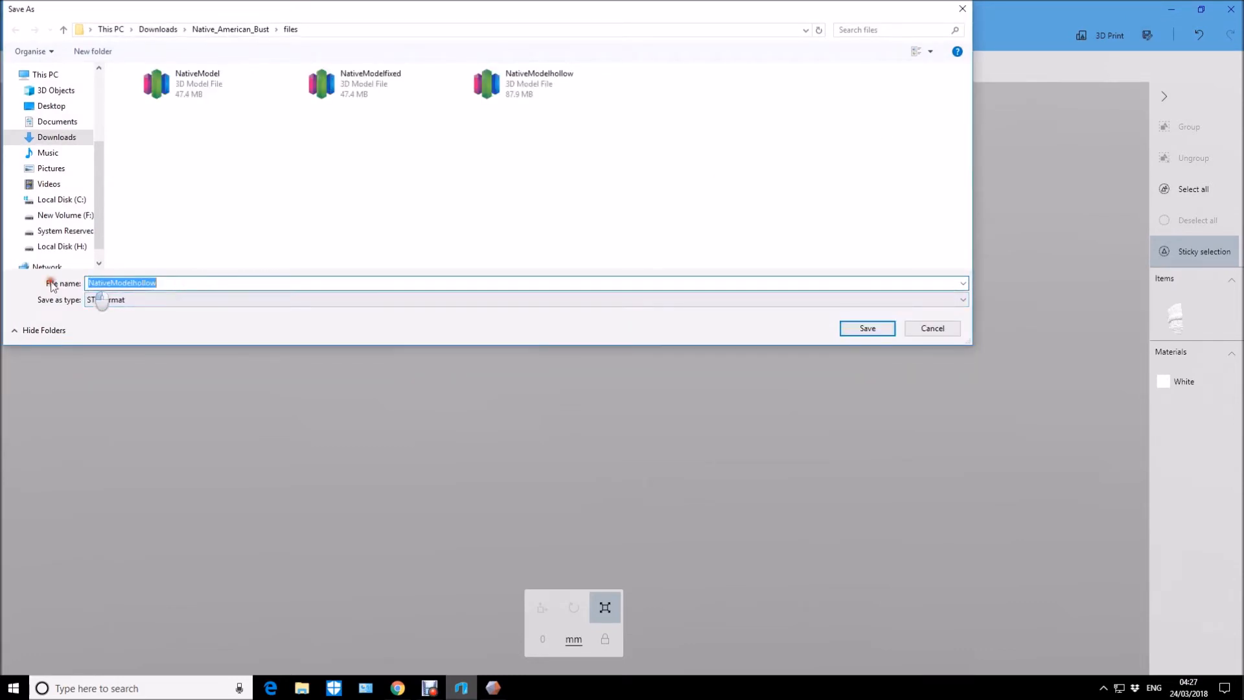
{"action": "type", "text": "a1"}
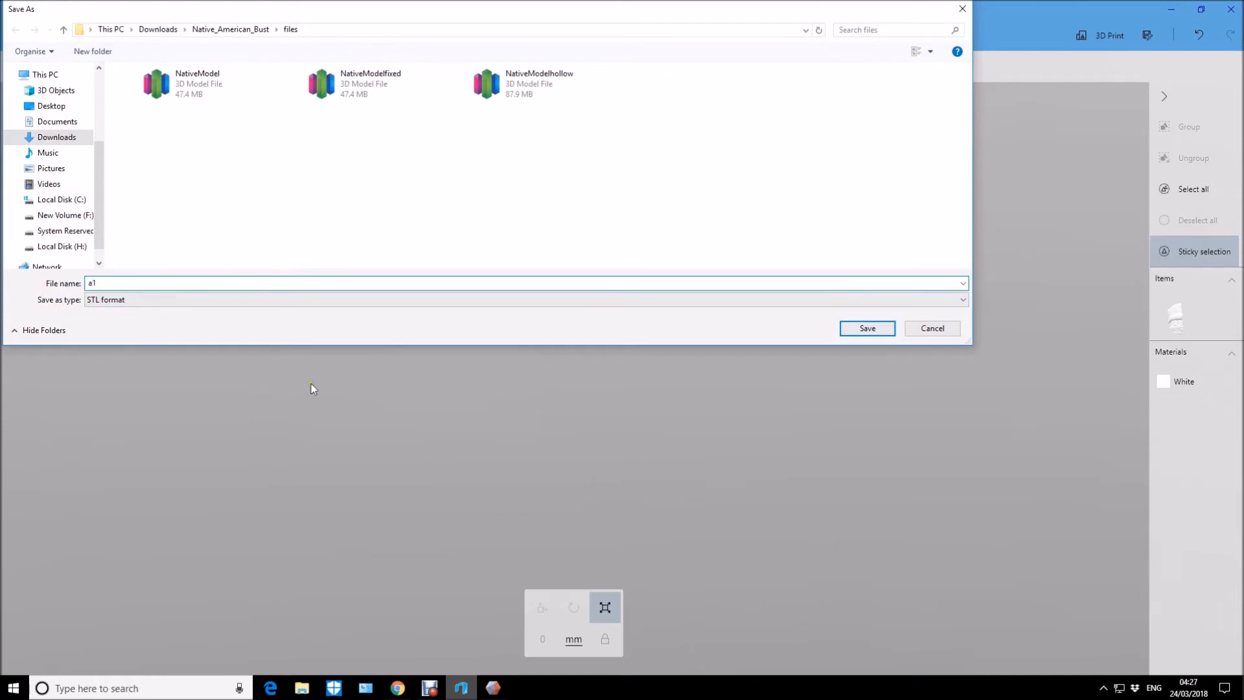
{"action": "left_click", "coordinate": [869, 329]}
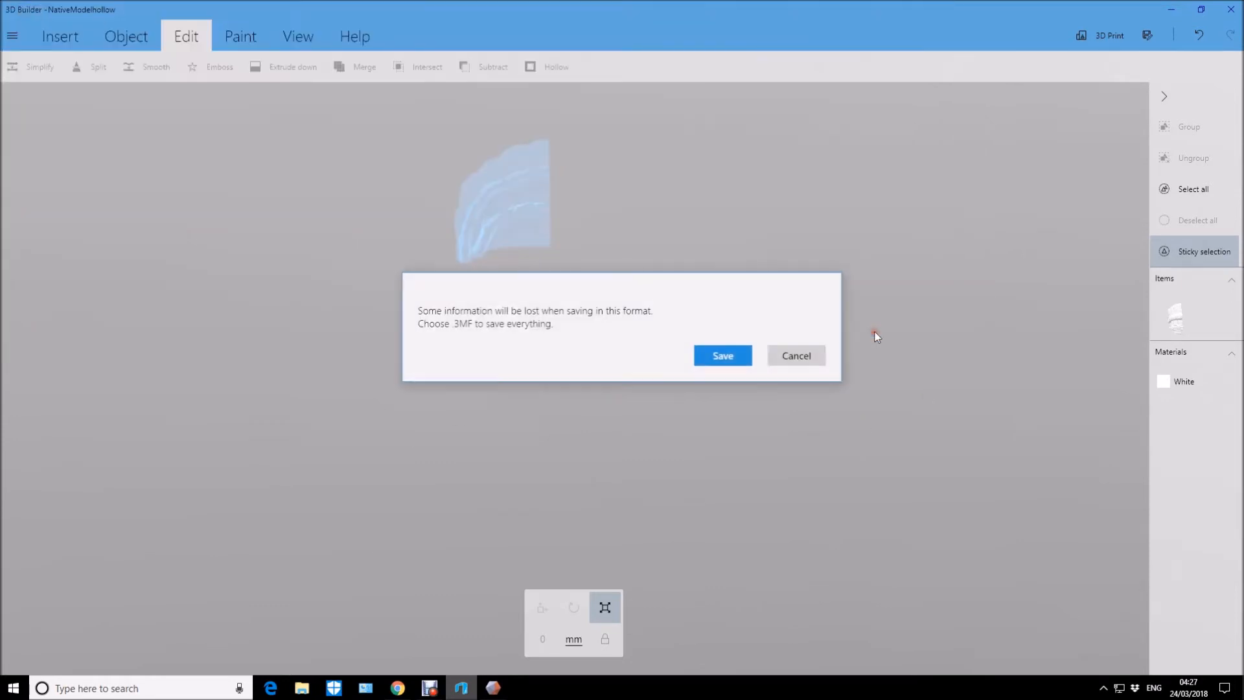
{"action": "left_click", "coordinate": [723, 358]}
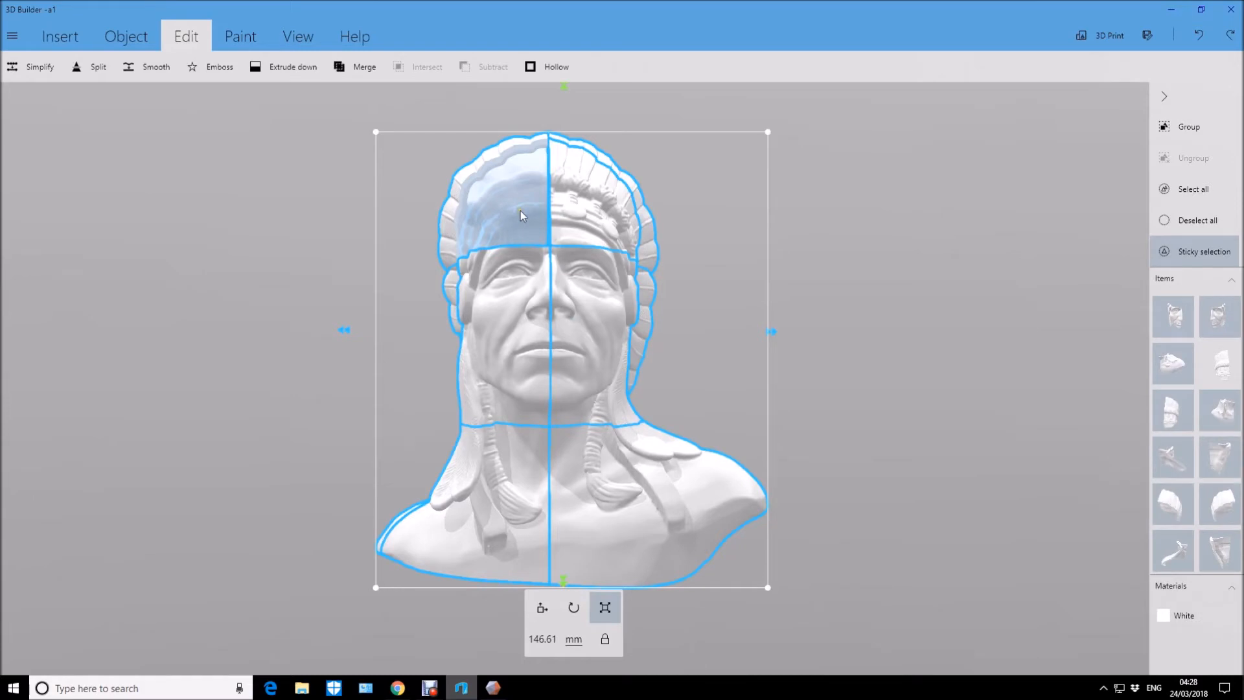
Delete only the exported front headdress piece from the full bust and select all the remaining parts.
{"action": "left_click", "coordinate": [1222, 219]}
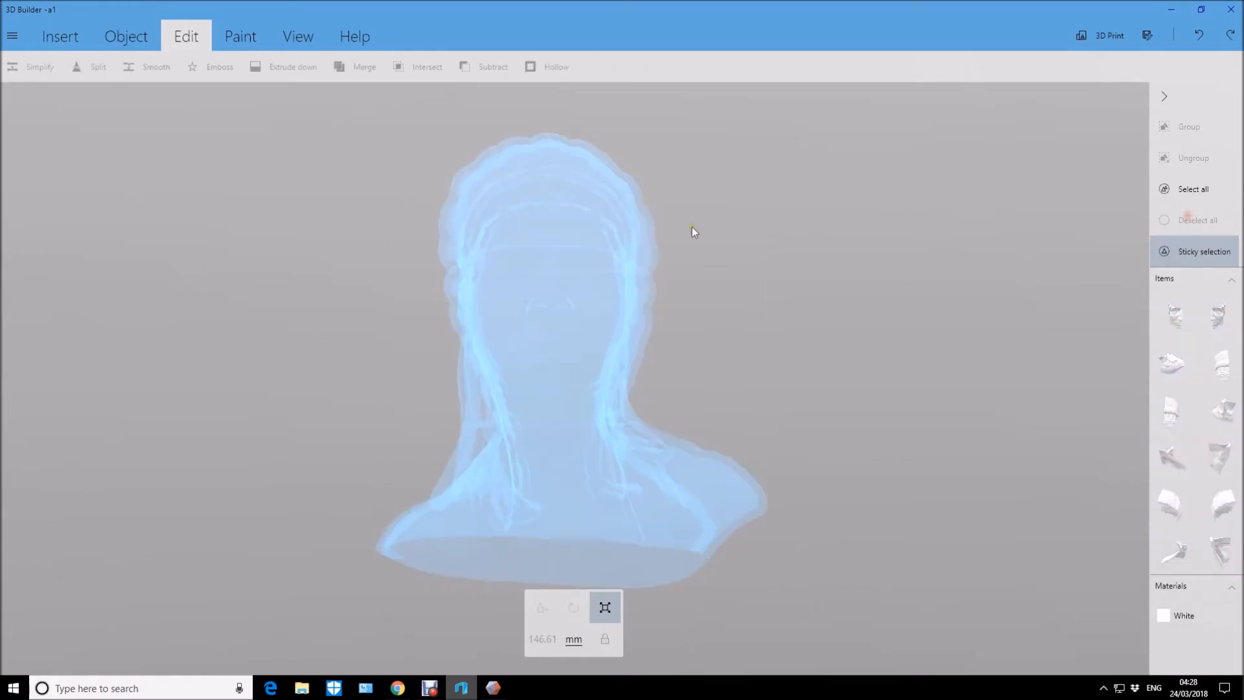
{"action": "left_click", "coordinate": [516, 205]}
{"action": "key", "text": "Delete"}
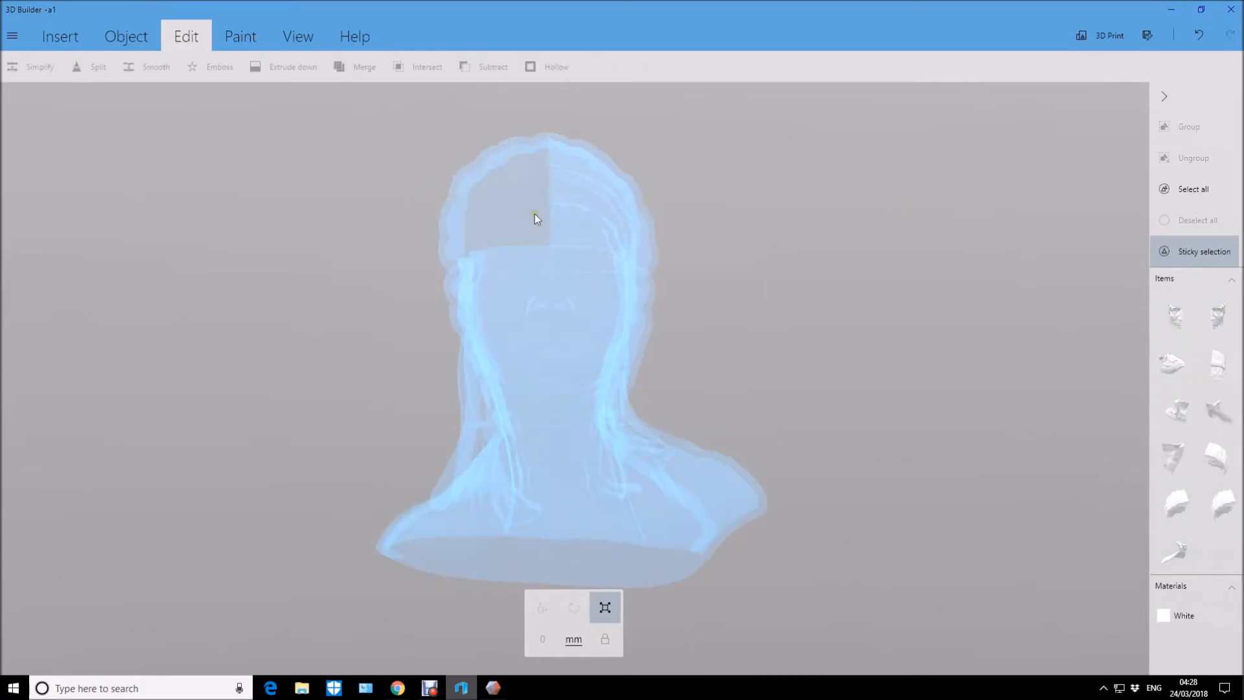
{"action": "left_click", "coordinate": [1197, 190]}
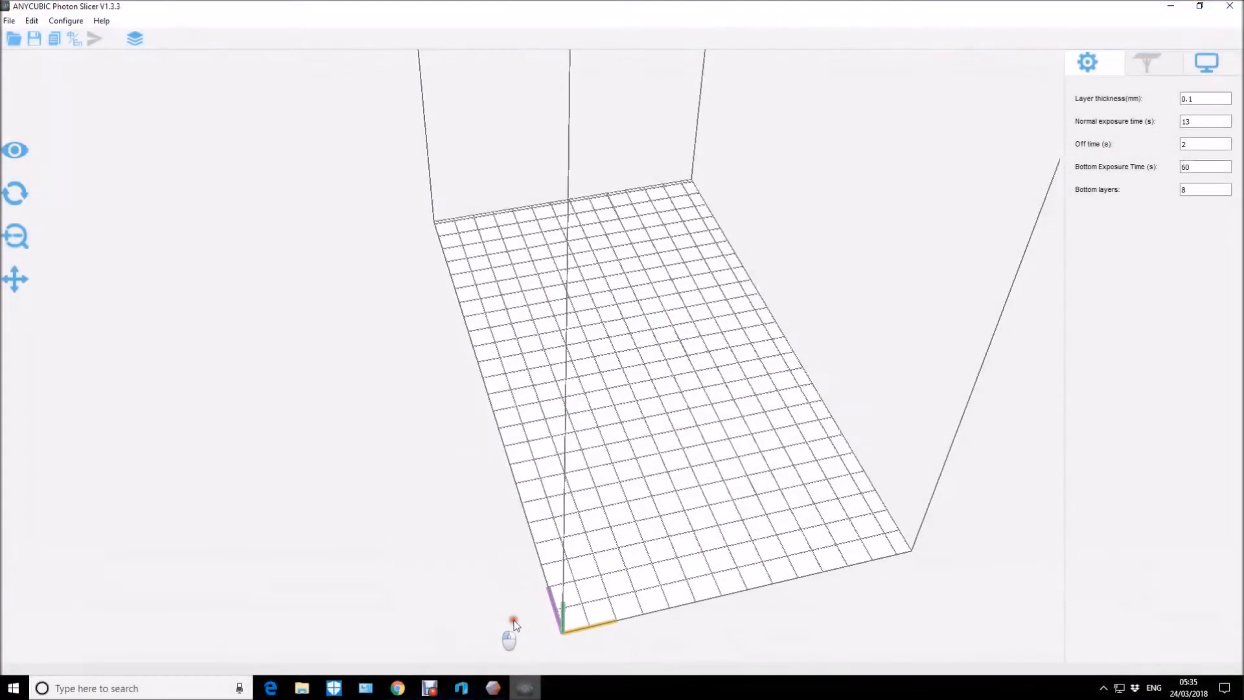
Switch to ANYCUBIC Photon Slicer and import b3 from the Native_American_Bust files folder.
{"action": "left_click_drag", "start_coordinate": [514, 623], "coordinate": [559, 560]}
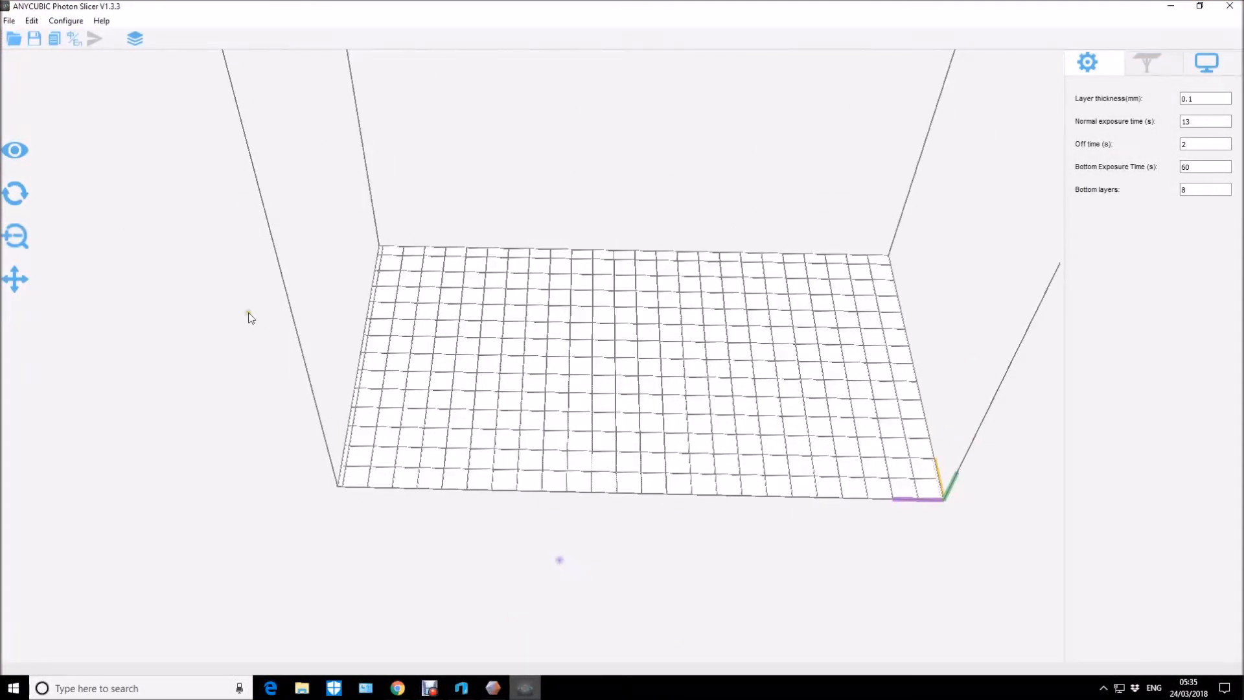
{"action": "left_click", "coordinate": [16, 40]}
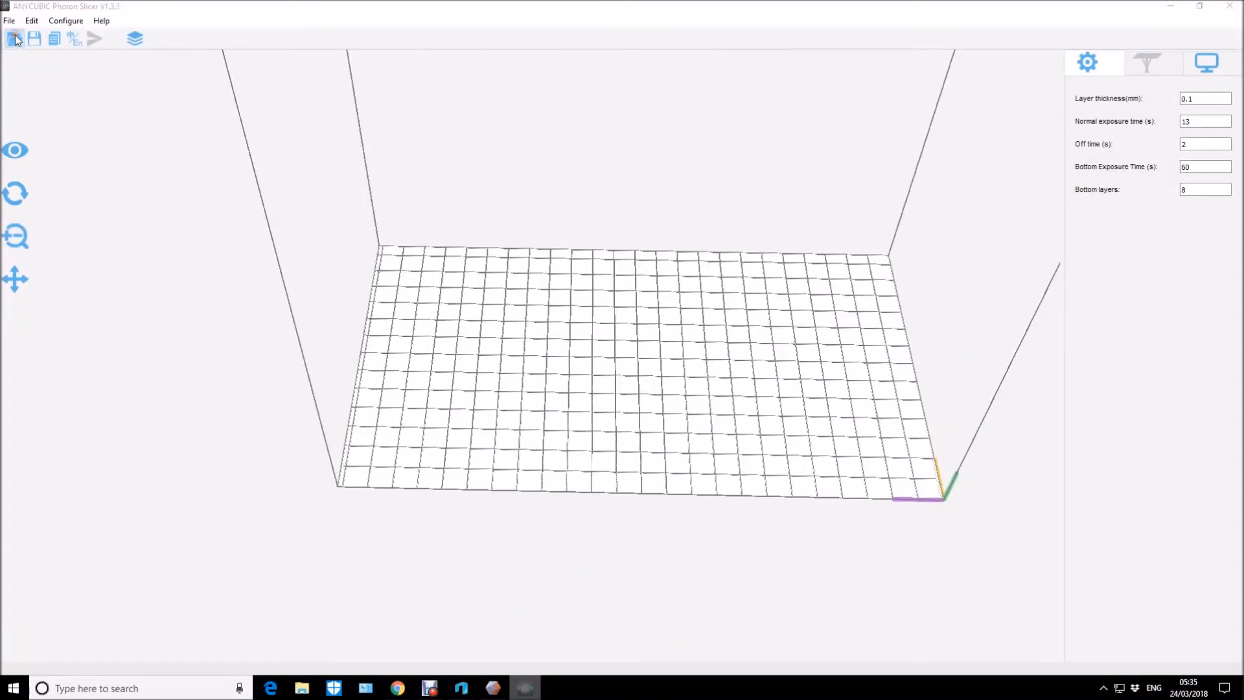
{"action": "left_click", "coordinate": [280, 185]}
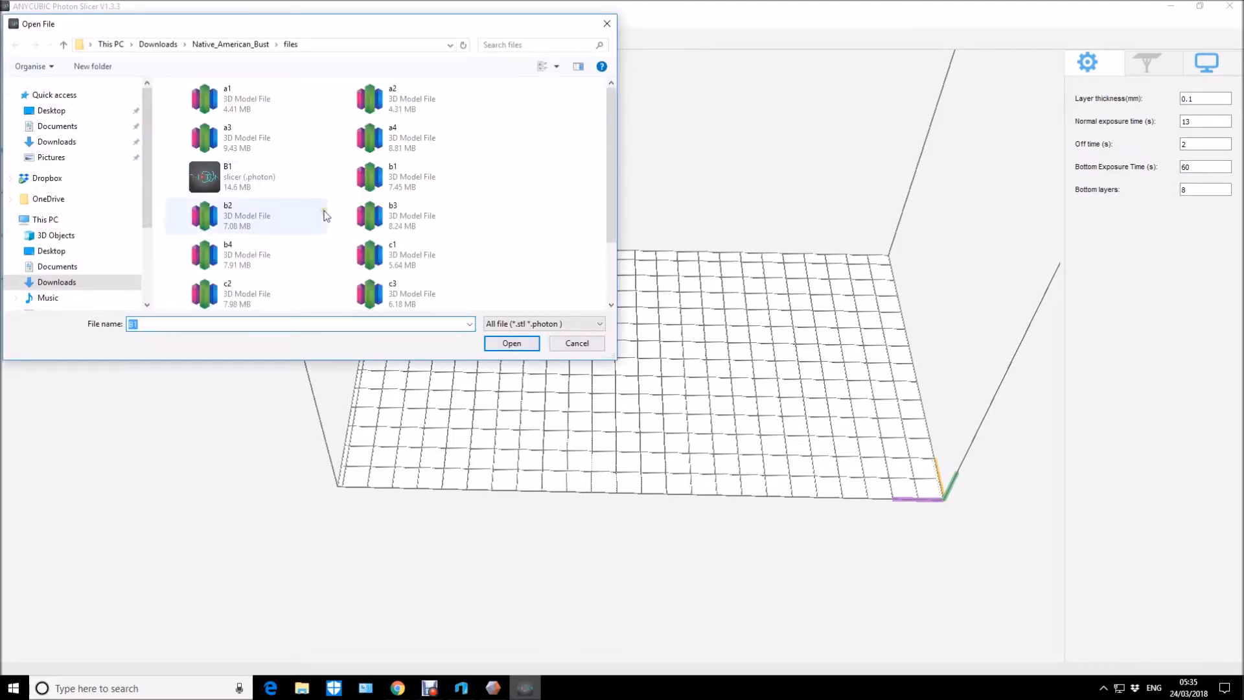
{"action": "scroll", "coordinate": [330, 220], "scroll_direction": "down", "scroll_amount": 2}
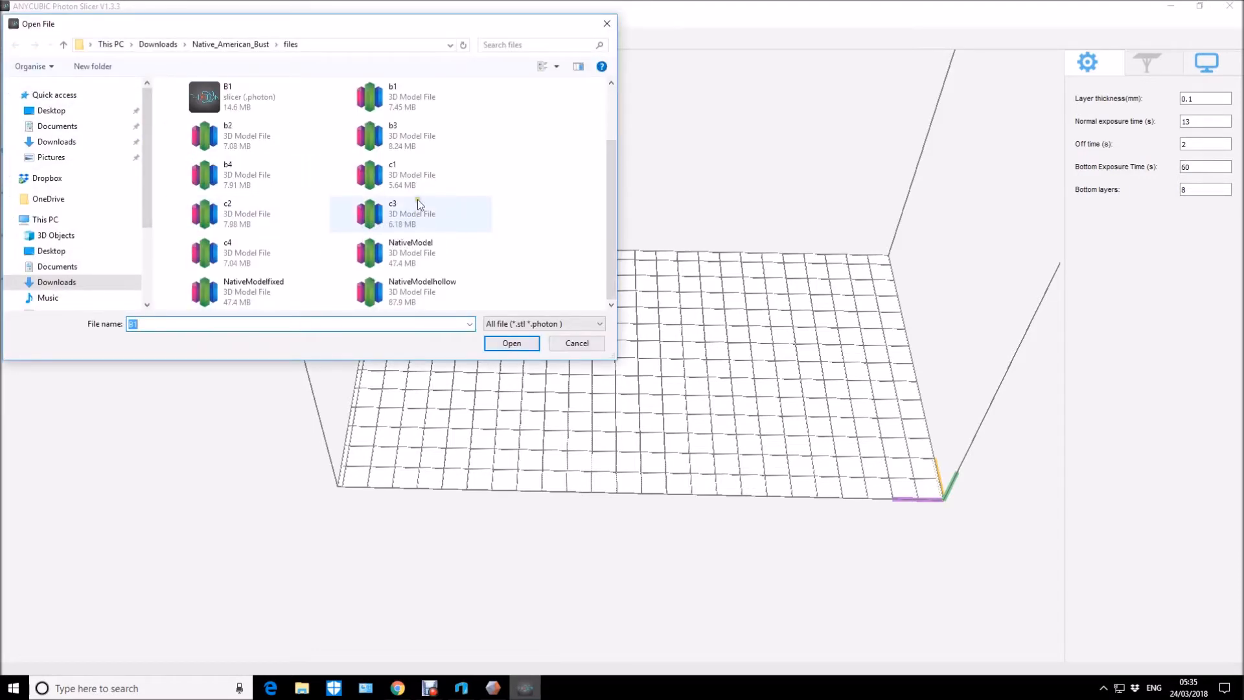
{"action": "double_click", "coordinate": [376, 138]}
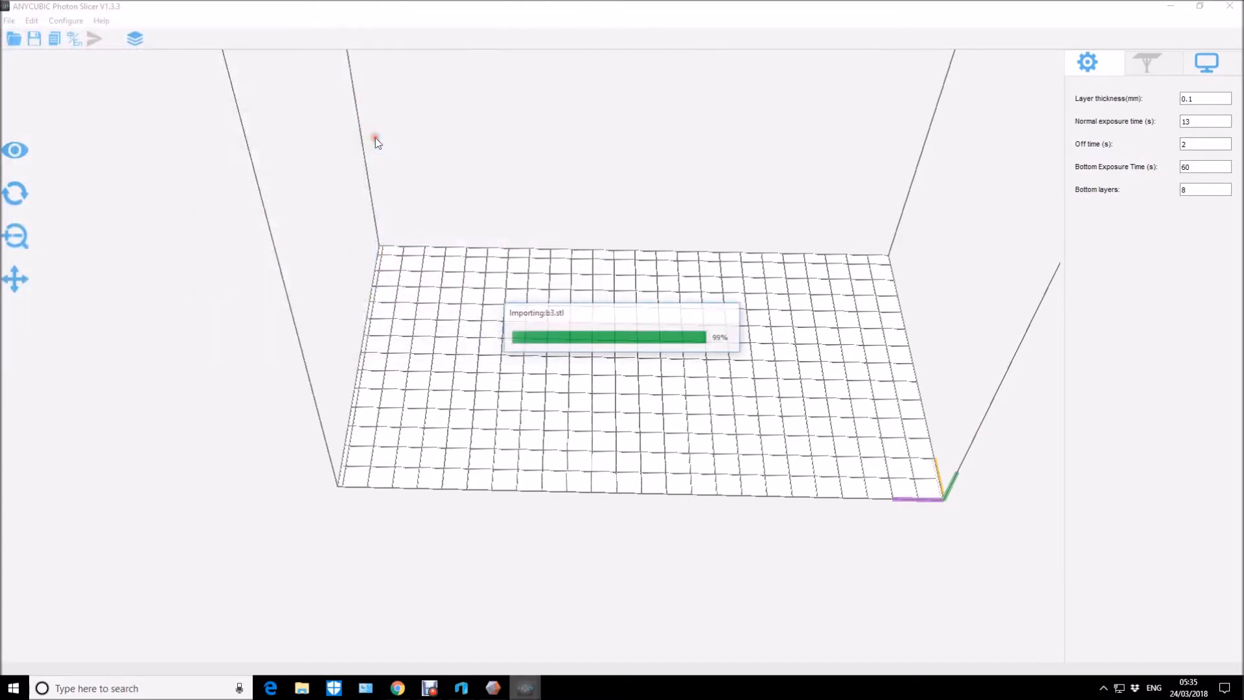
Select the imported b3 part and set its X rotation to 180° to turn it upside down.
{"action": "left_click_drag", "start_coordinate": [559, 426], "coordinate": [639, 289]}
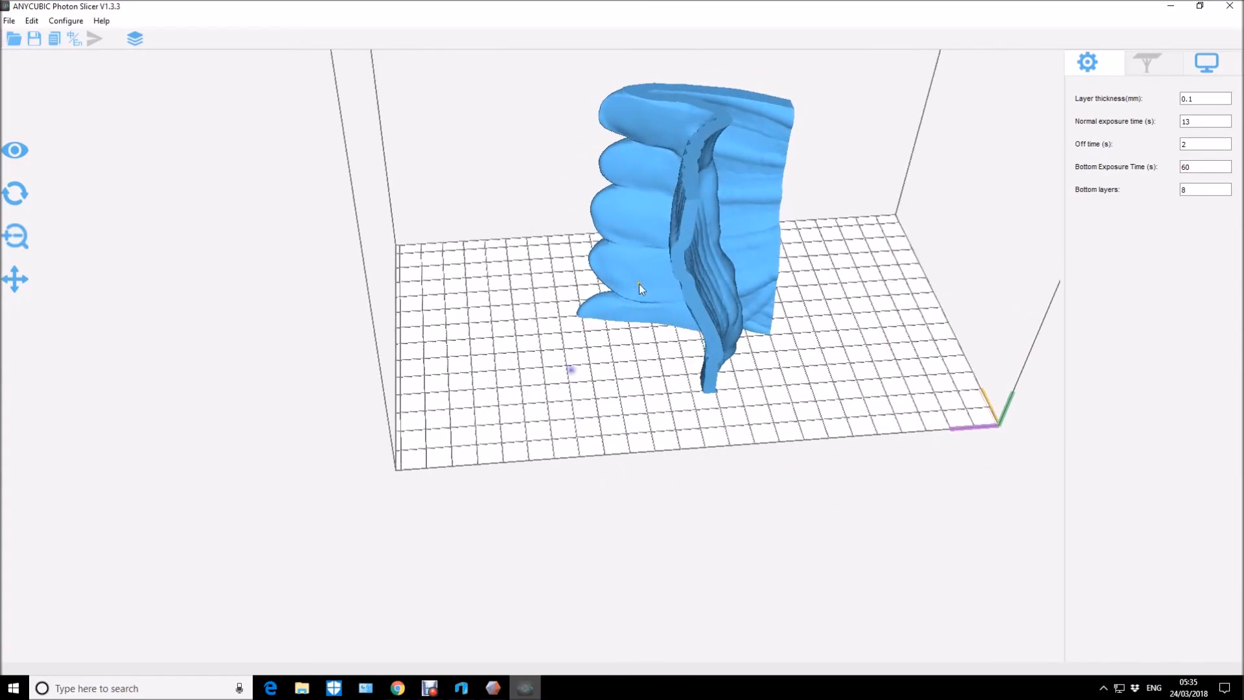
{"action": "left_click", "coordinate": [698, 214]}
{"action": "left_click_drag", "start_coordinate": [755, 252], "coordinate": [811, 313]}
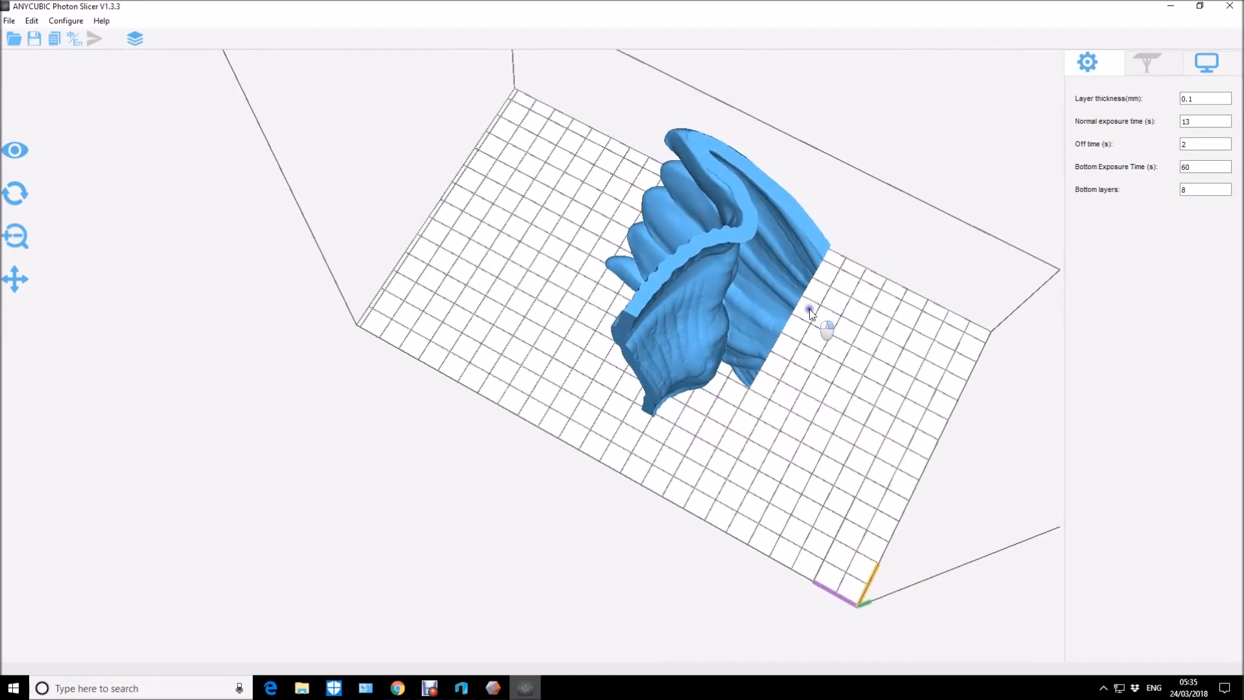
{"action": "left_click_drag", "start_coordinate": [587, 324], "coordinate": [670, 245]}
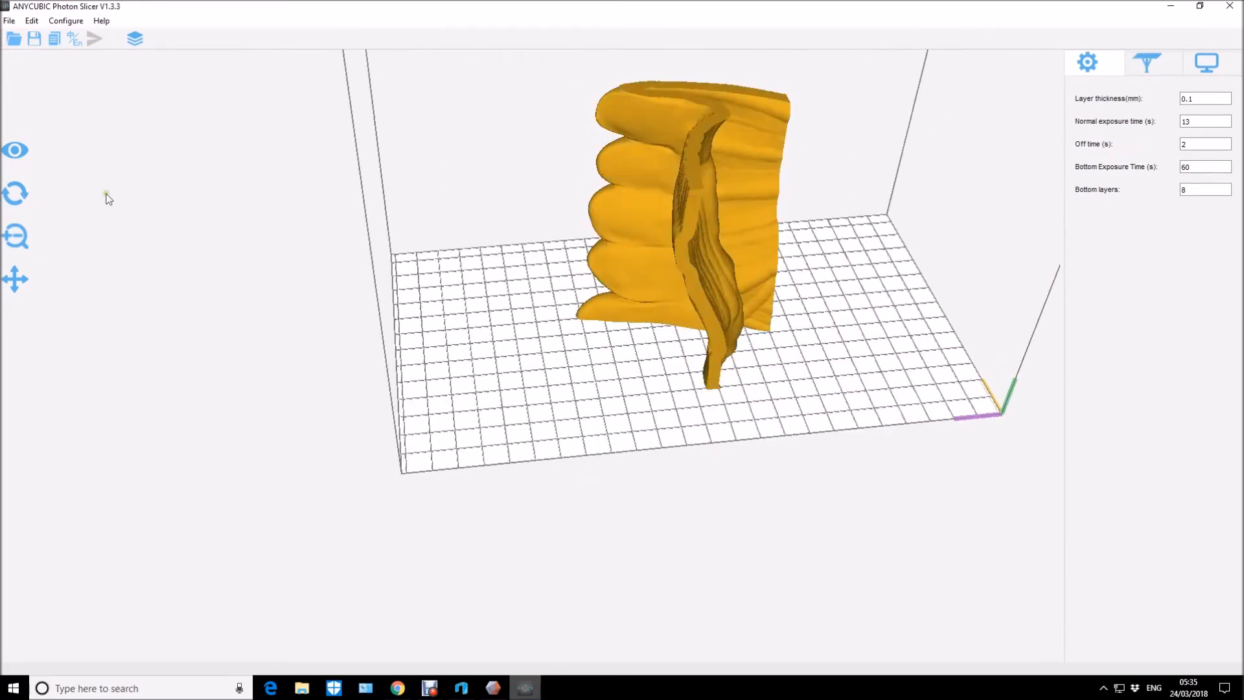
{"action": "left_click", "coordinate": [29, 189]}
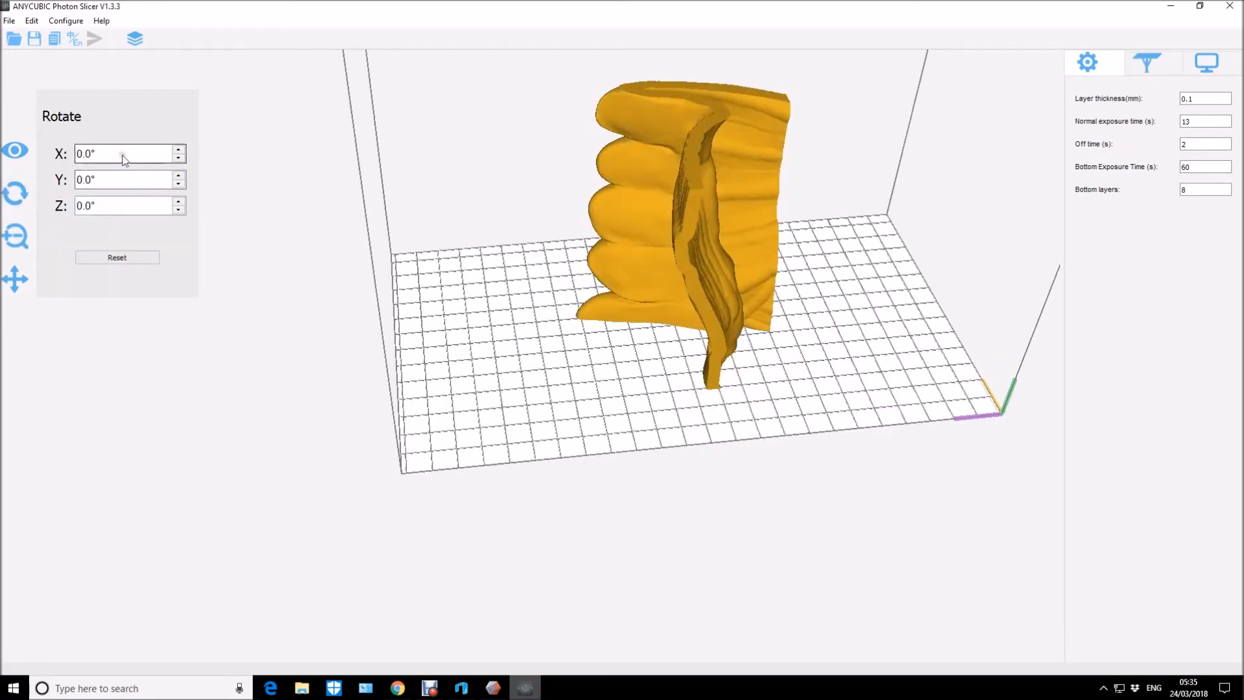
{"action": "left_click", "coordinate": [178, 150]}
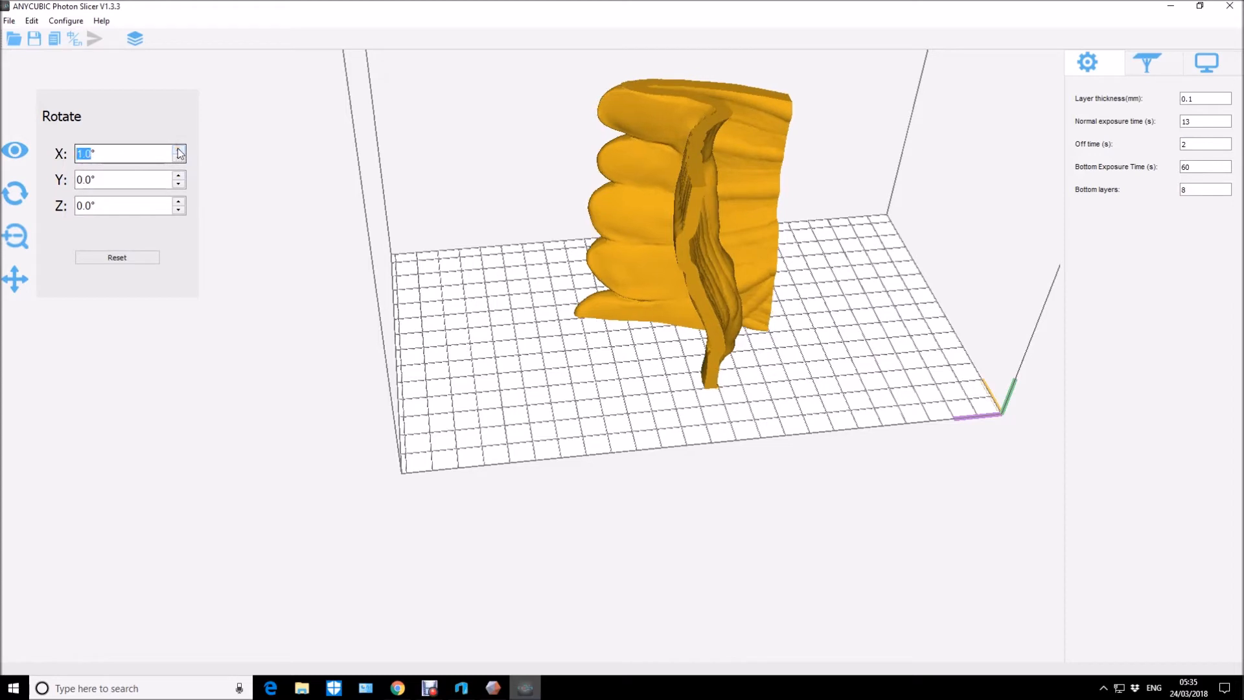
{"action": "left_click", "coordinate": [177, 147]}
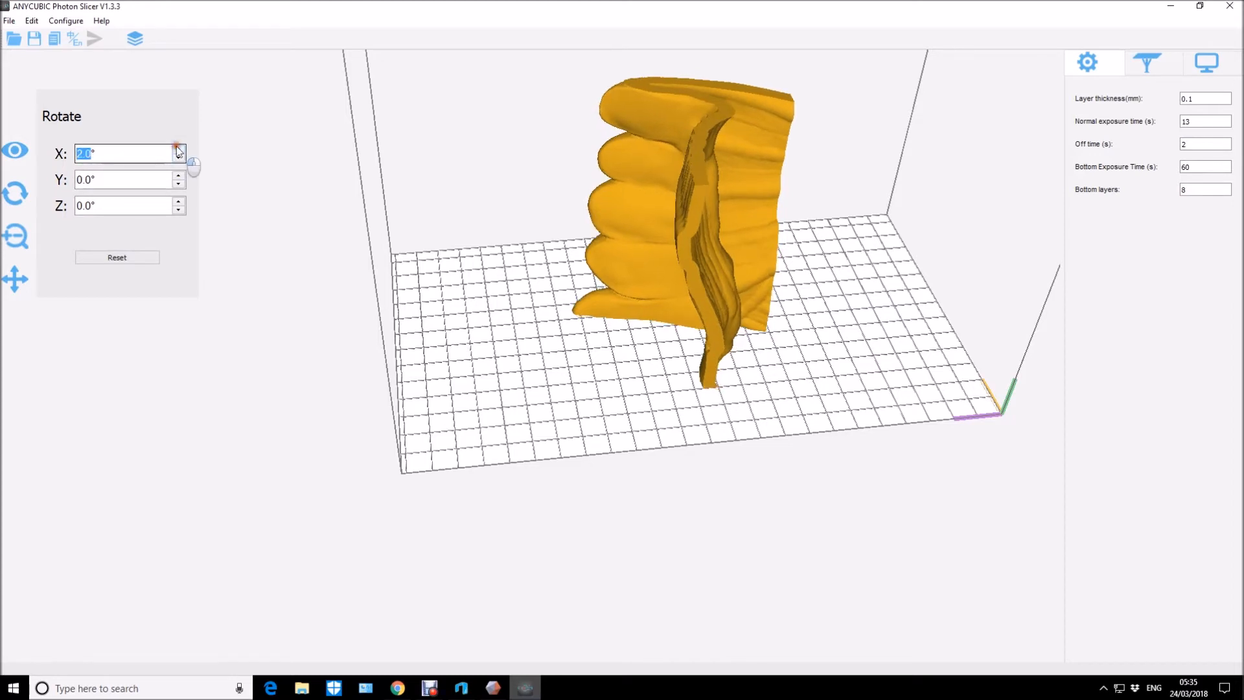
{"action": "left_click", "coordinate": [179, 149]}
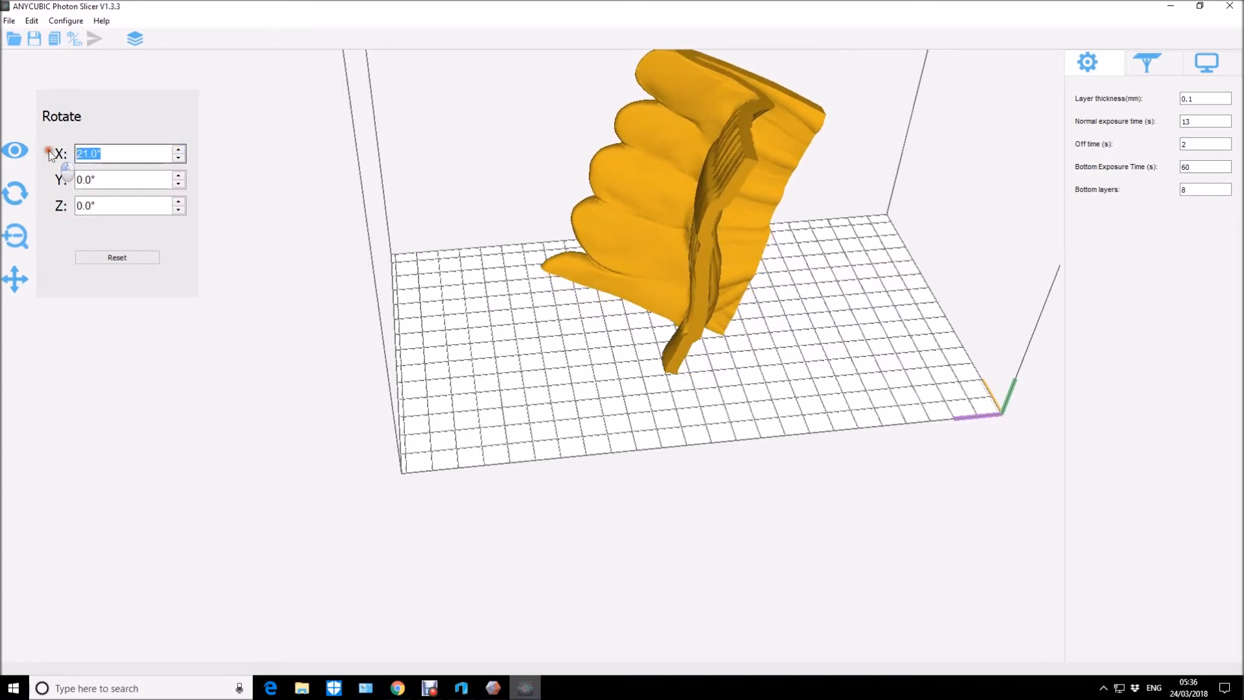
{"action": "type", "text": "180"}
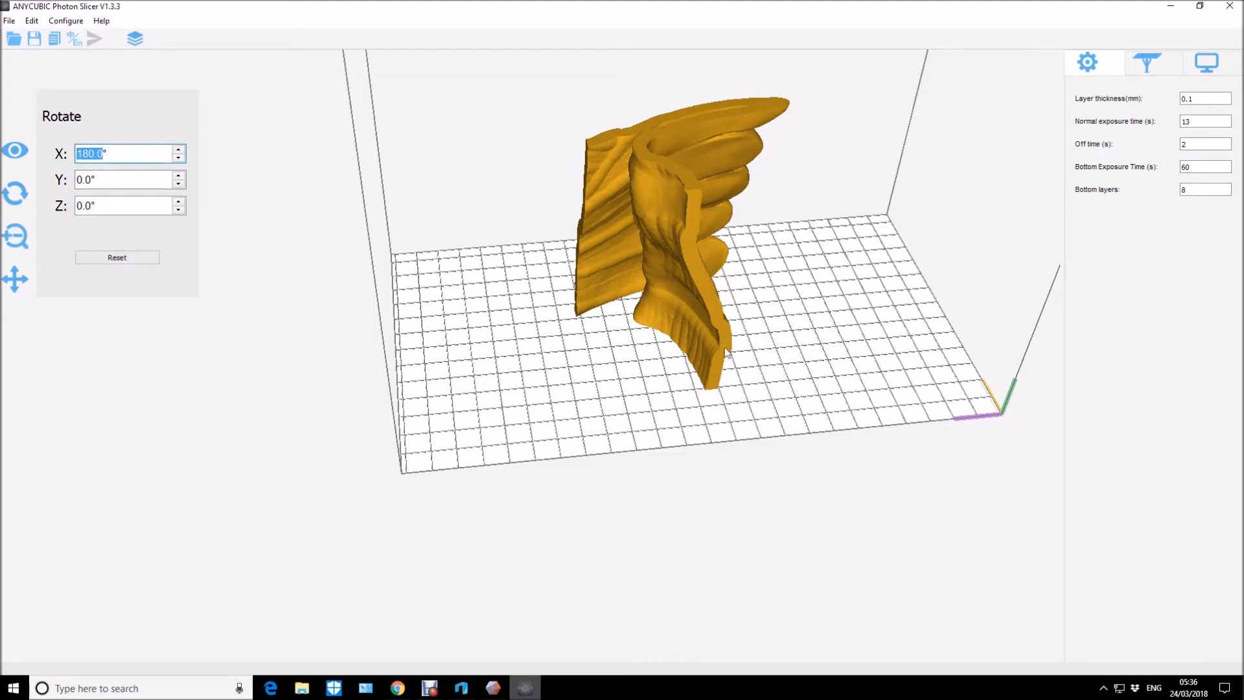
Move the flipped b3 part to the side of the build platform opposite the axis marker.
{"action": "left_click_drag", "start_coordinate": [709, 352], "coordinate": [562, 375]}
{"action": "left_click_drag", "start_coordinate": [705, 371], "coordinate": [647, 332]}
{"action": "scroll", "coordinate": [646, 327], "scroll_direction": "down", "scroll_amount": 1}
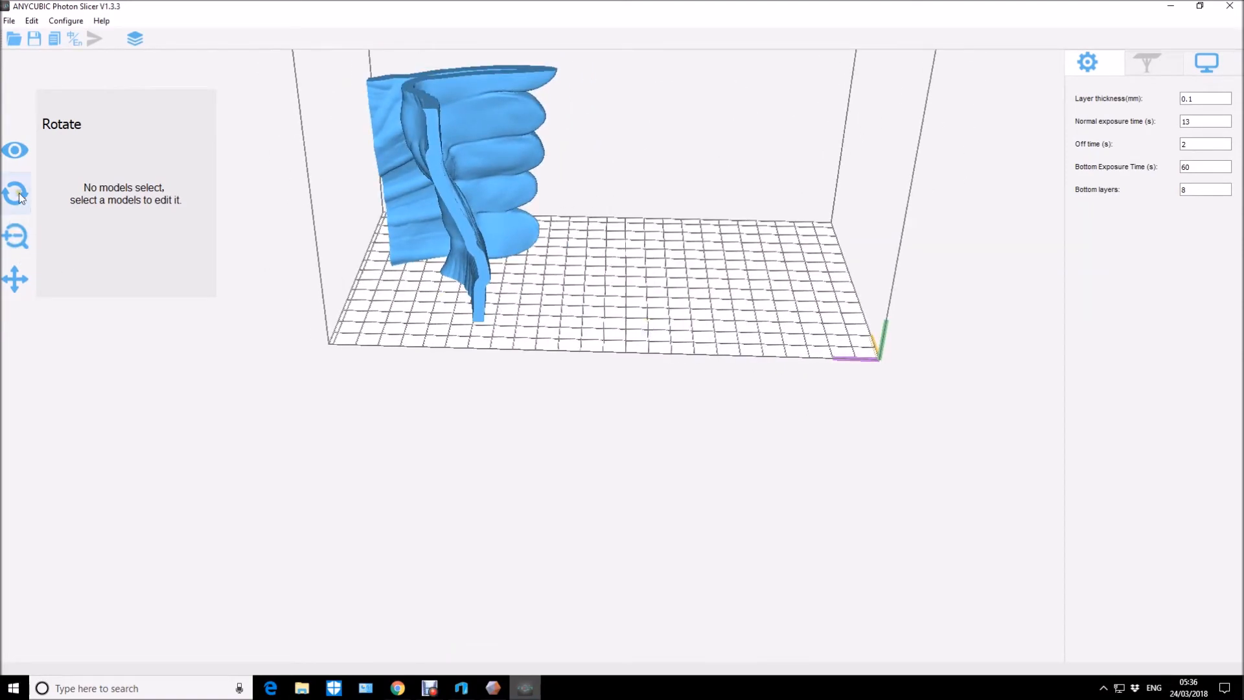
Import a4 from the Native_American_Bust files folder as a second part on the platform.
{"action": "left_click", "coordinate": [13, 40]}
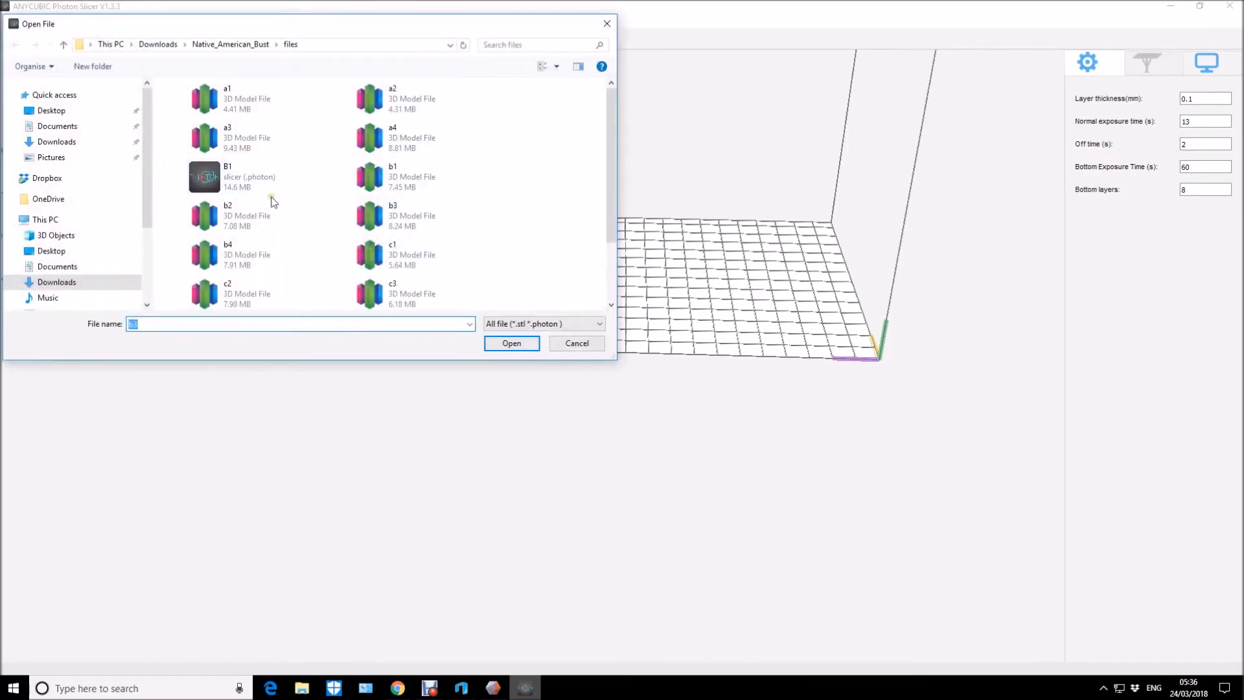
{"action": "left_click", "coordinate": [386, 149]}
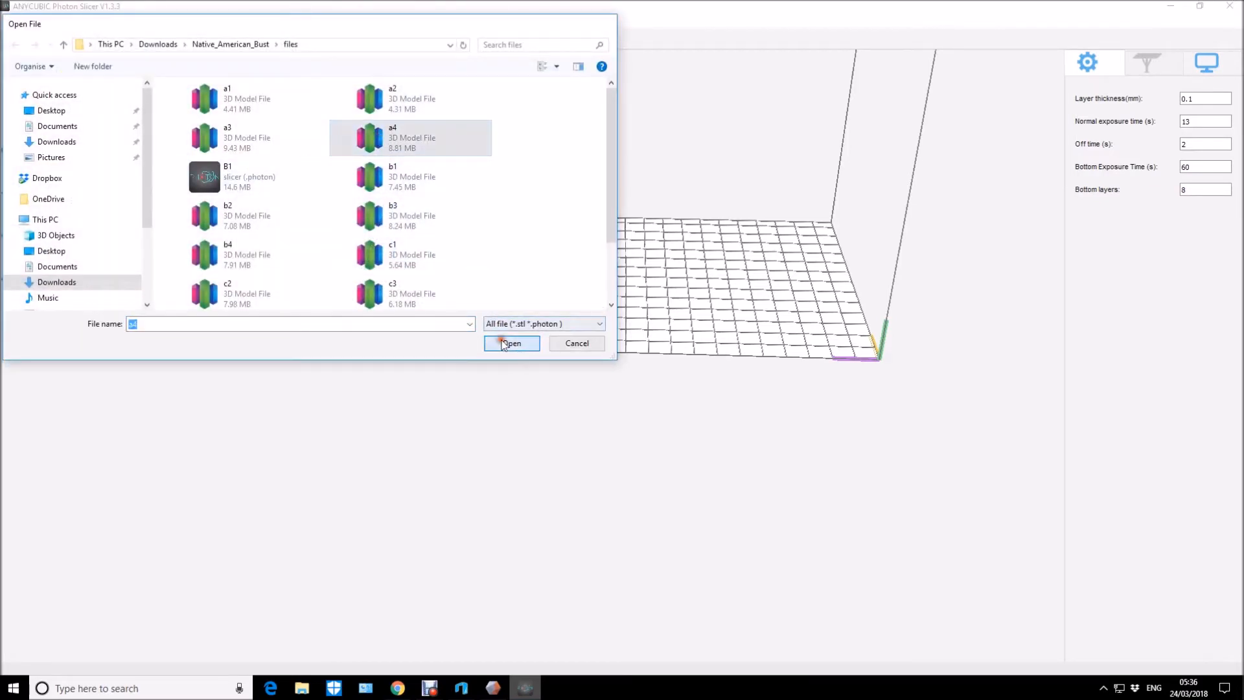
{"action": "left_click", "coordinate": [511, 342]}
Select the a4 part and set its Y rotation to 90°.
{"action": "left_click_drag", "start_coordinate": [657, 280], "coordinate": [523, 267]}
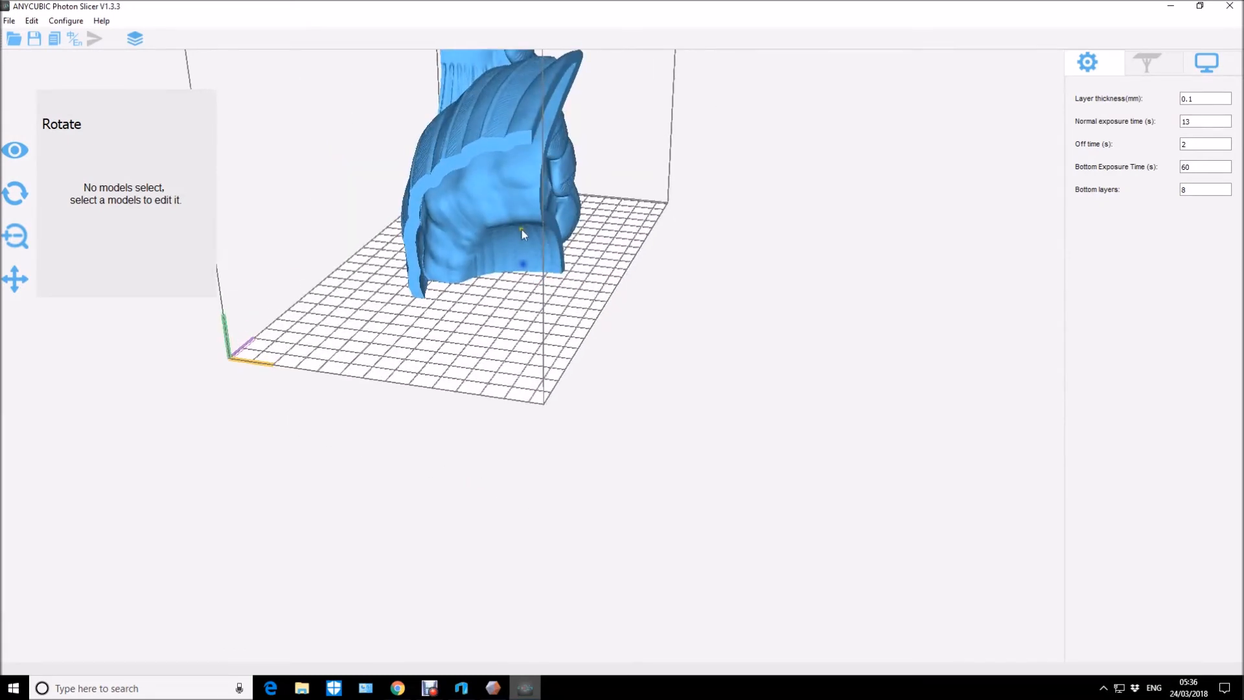
{"action": "left_click", "coordinate": [506, 134]}
{"action": "left_click", "coordinate": [179, 175]}
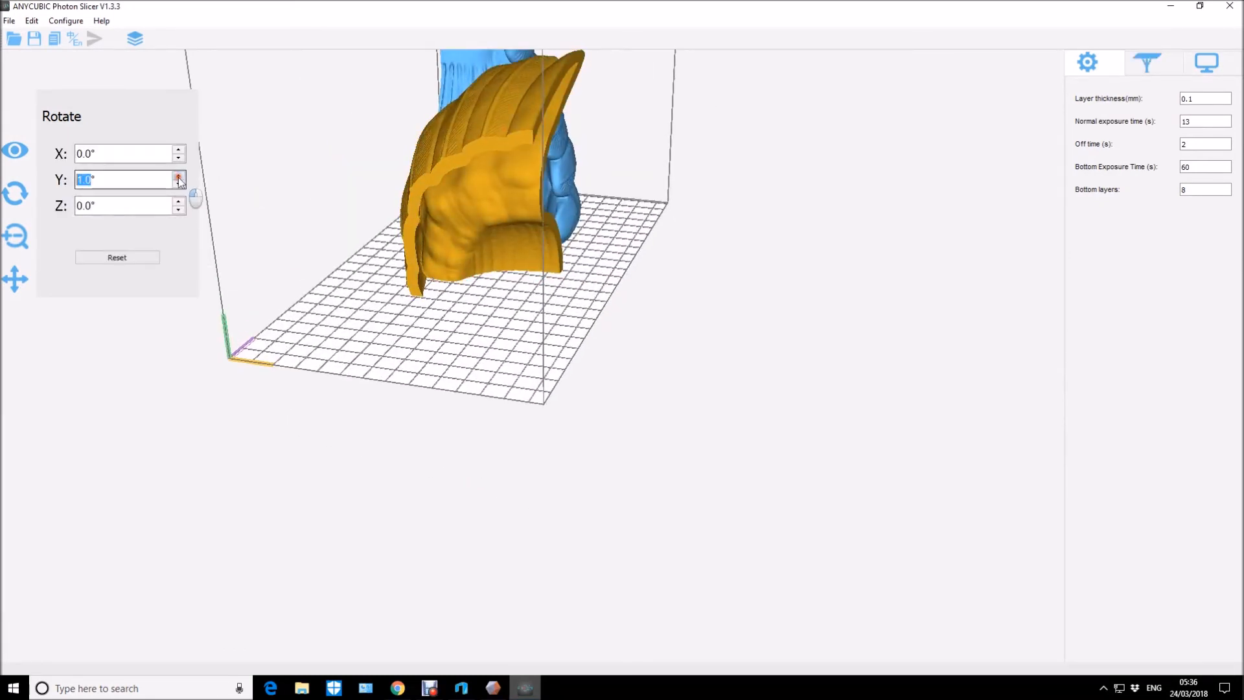
{"action": "left_click_drag", "start_coordinate": [179, 176], "coordinate": [180, 178]}
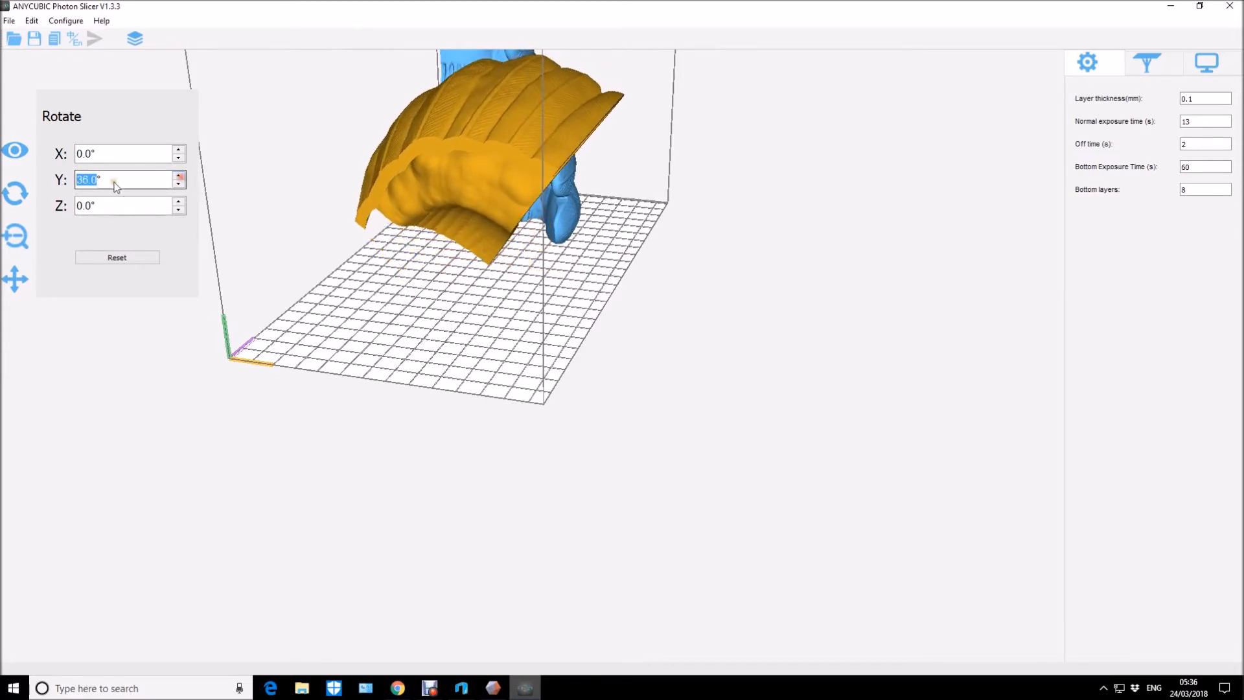
{"action": "type", "text": "90"}
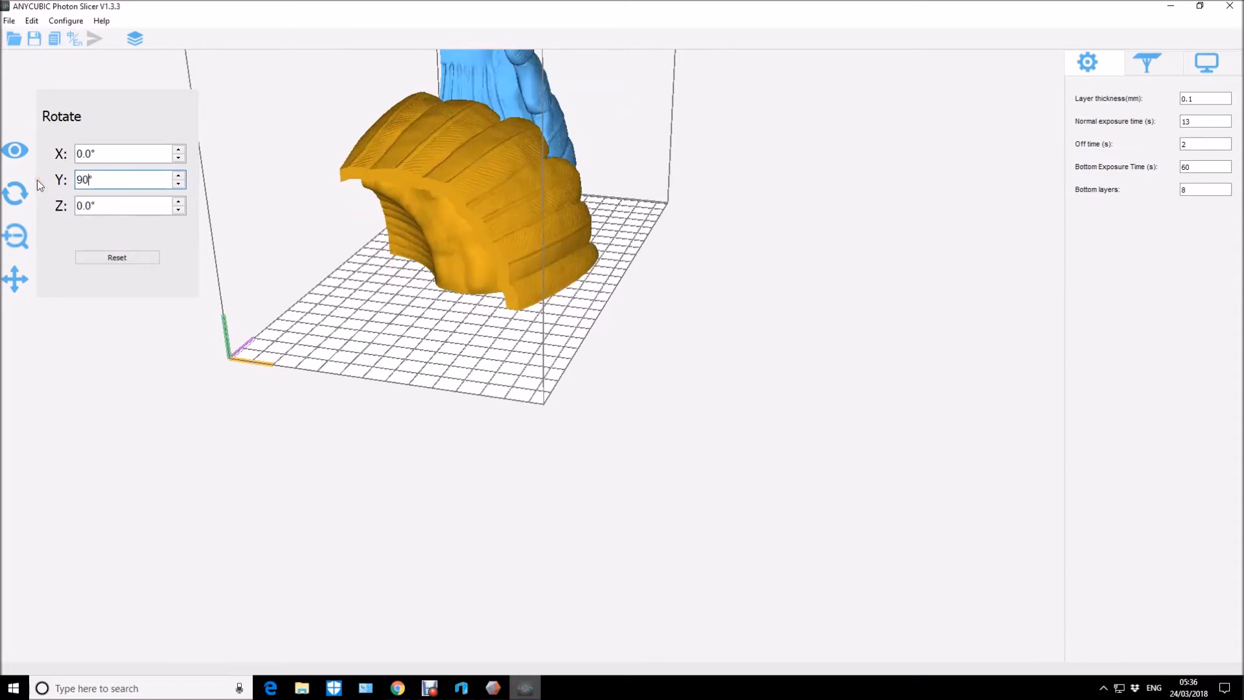
{"action": "key", "text": "Return"}
Examine both parts from the front, the sides and underneath for overhangs that need supports.
{"action": "left_click_drag", "start_coordinate": [311, 306], "coordinate": [554, 220]}
{"action": "left_click_drag", "start_coordinate": [673, 229], "coordinate": [664, 260]}
{"action": "right_click_drag", "start_coordinate": [666, 262], "coordinate": [692, 238]}
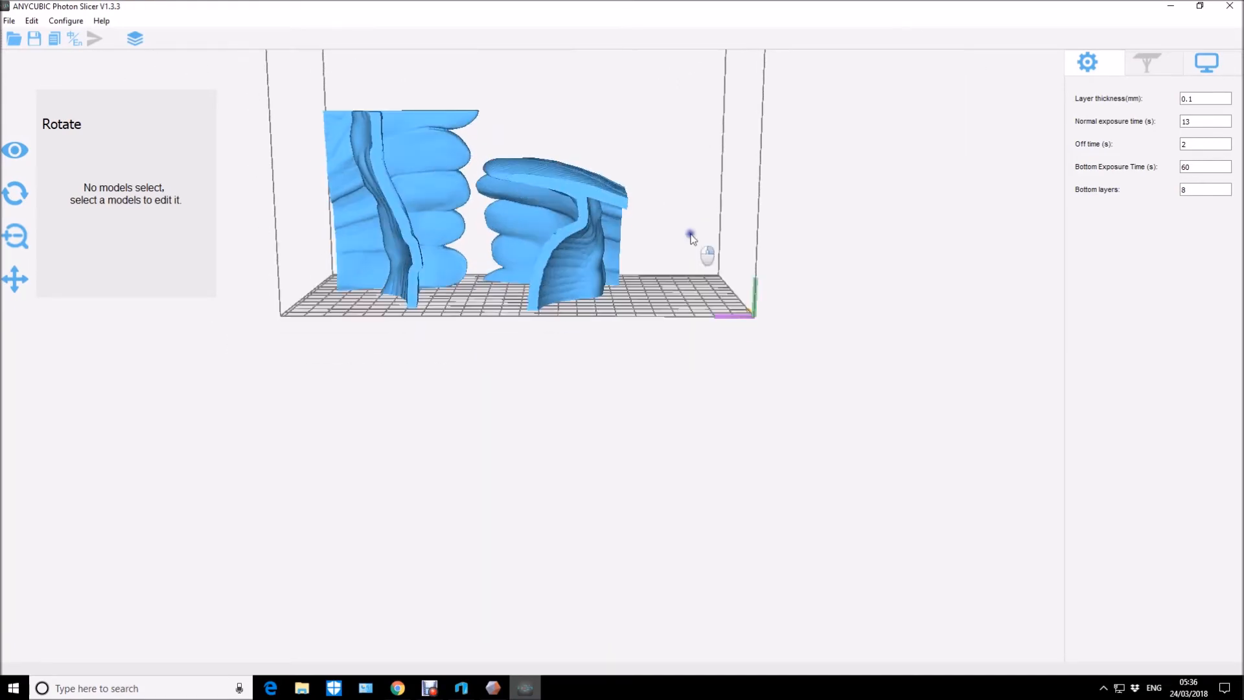
{"action": "left_click_drag", "start_coordinate": [704, 230], "coordinate": [792, 559]}
{"action": "right_click_drag", "start_coordinate": [698, 373], "coordinate": [742, 354]}
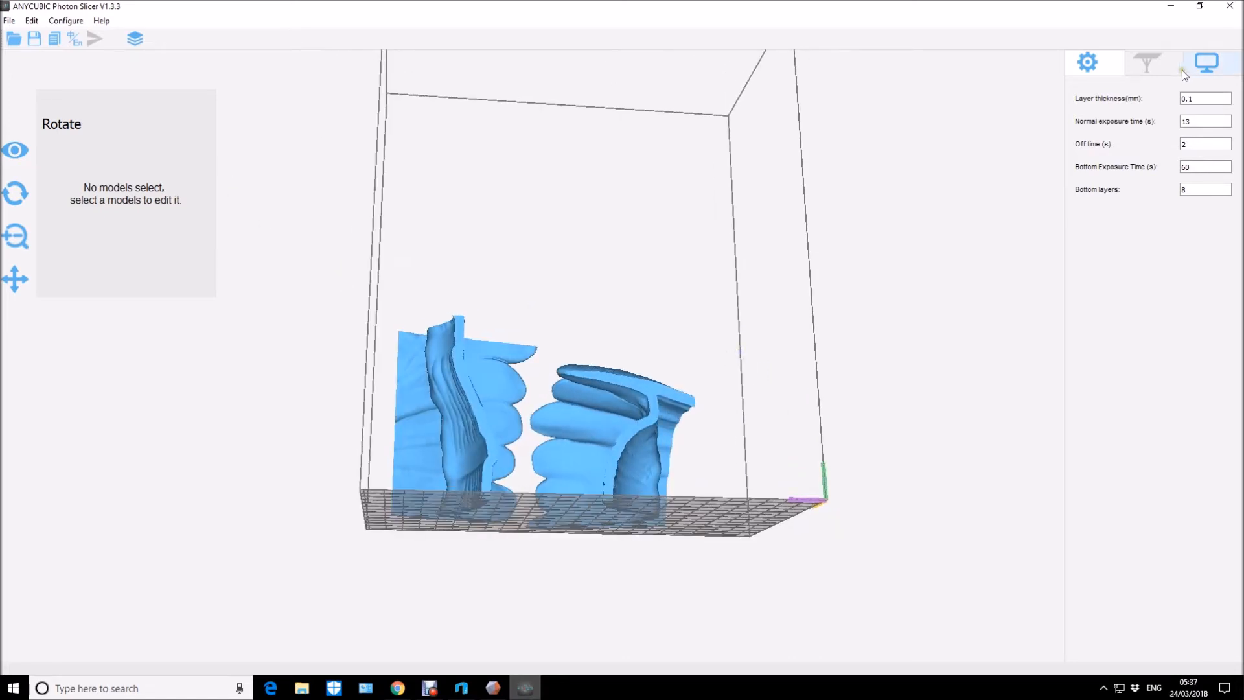
{"action": "left_click", "coordinate": [611, 398]}
{"action": "scroll", "coordinate": [674, 399], "scroll_direction": "up", "scroll_amount": 4}
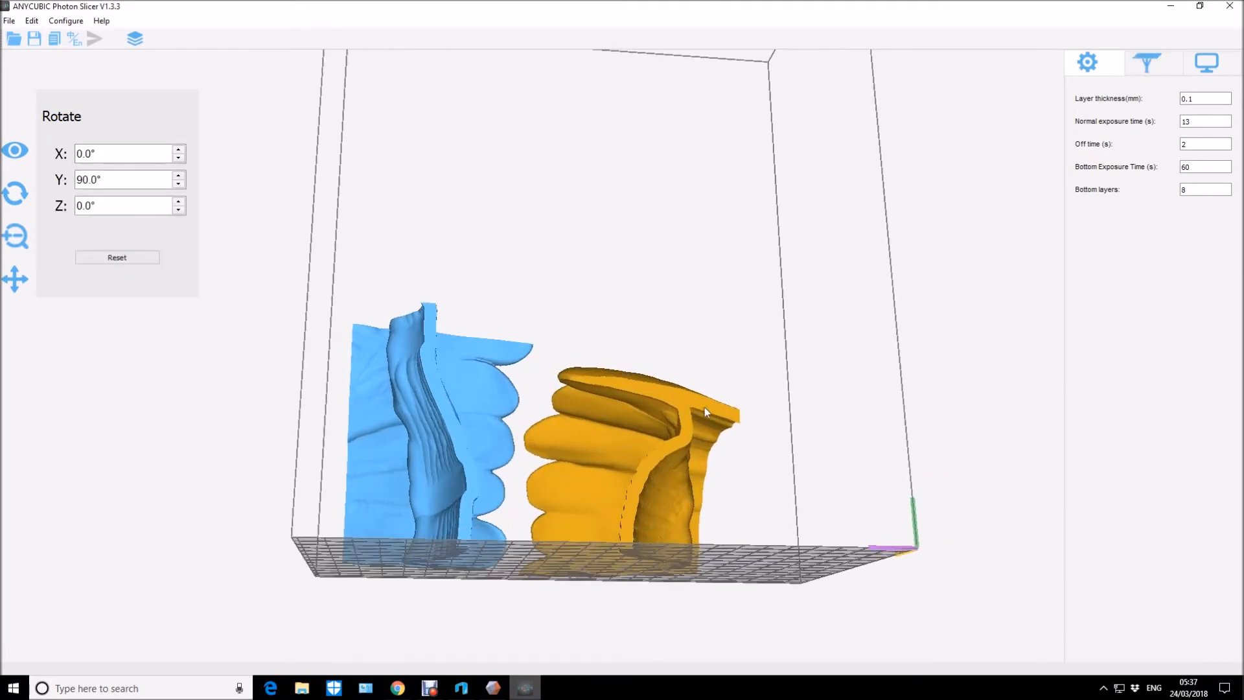
{"action": "left_click", "coordinate": [796, 401]}
{"action": "scroll", "coordinate": [788, 392], "scroll_direction": "up", "scroll_amount": 3}
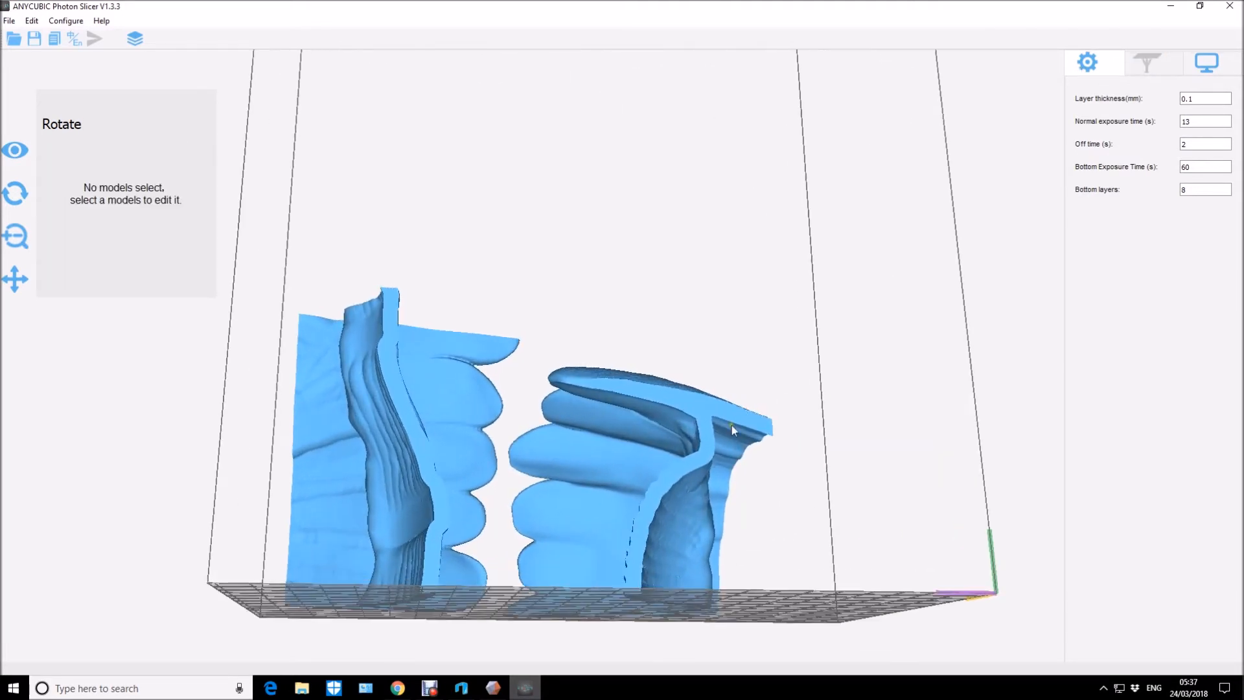
{"action": "right_click_drag", "start_coordinate": [746, 464], "coordinate": [746, 453]}
{"action": "left_click_drag", "start_coordinate": [784, 452], "coordinate": [729, 451]}
{"action": "mouse_move", "coordinate": [729, 453]}
{"action": "right_mouse_down"}
{"action": "mouse_move", "coordinate": [686, 467]}
{"action": "mouse_move", "coordinate": [726, 478]}
{"action": "mouse_move", "coordinate": [764, 464]}
{"action": "mouse_move", "coordinate": [729, 472]}
{"action": "right_mouse_up"}
{"action": "right_click_drag", "start_coordinate": [802, 392], "coordinate": [941, 295]}
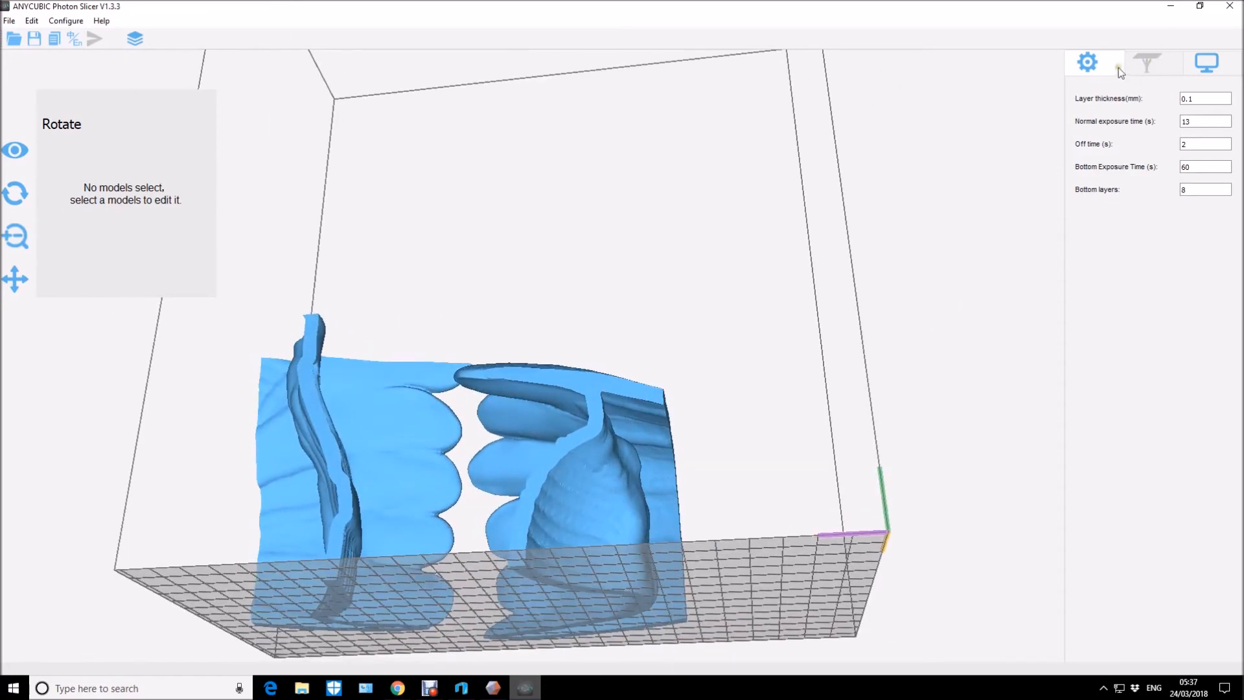
Add three Medium supports under the overhanging edge of the a4 part, check them from several angles, and leave support editing.
{"action": "left_click", "coordinate": [643, 407]}
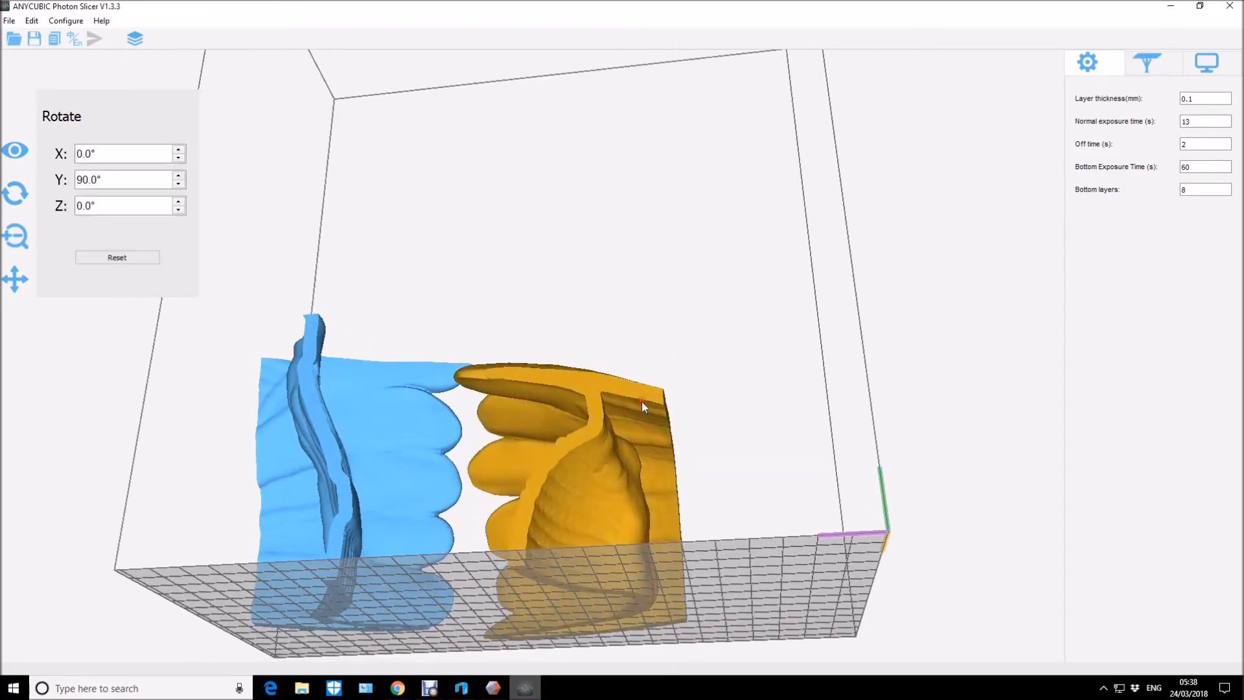
{"action": "left_click", "coordinate": [1145, 68]}
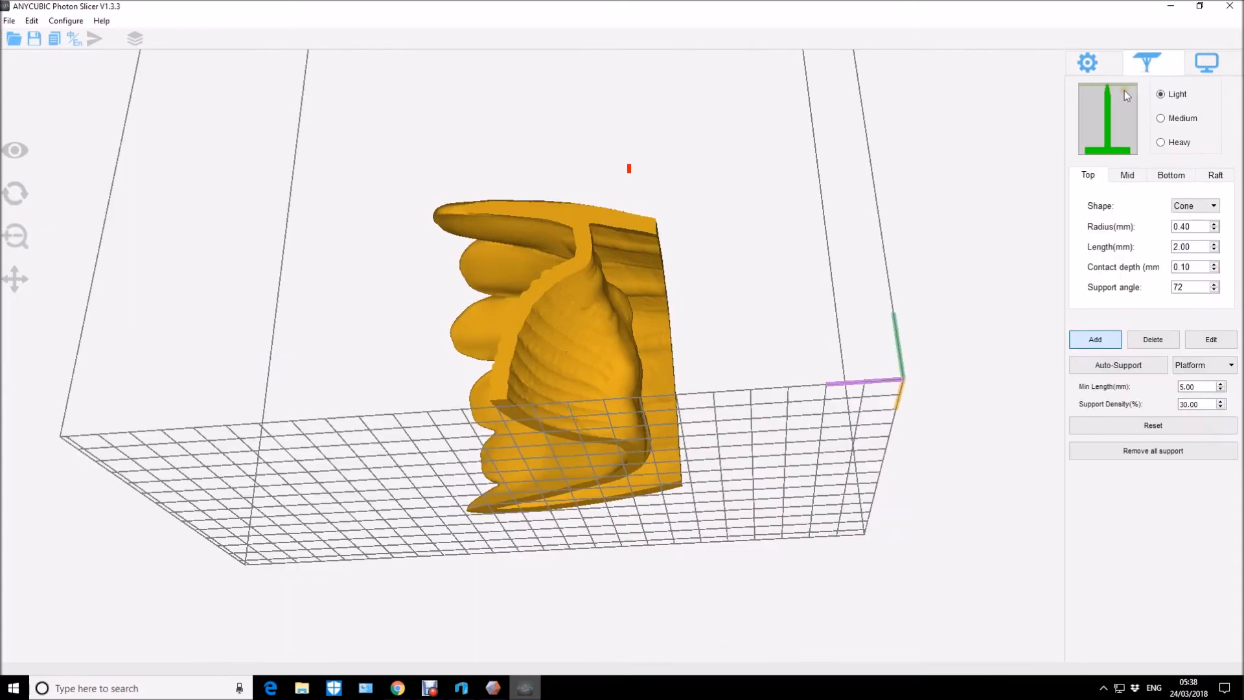
{"action": "left_click", "coordinate": [1161, 119]}
{"action": "left_click", "coordinate": [655, 246]}
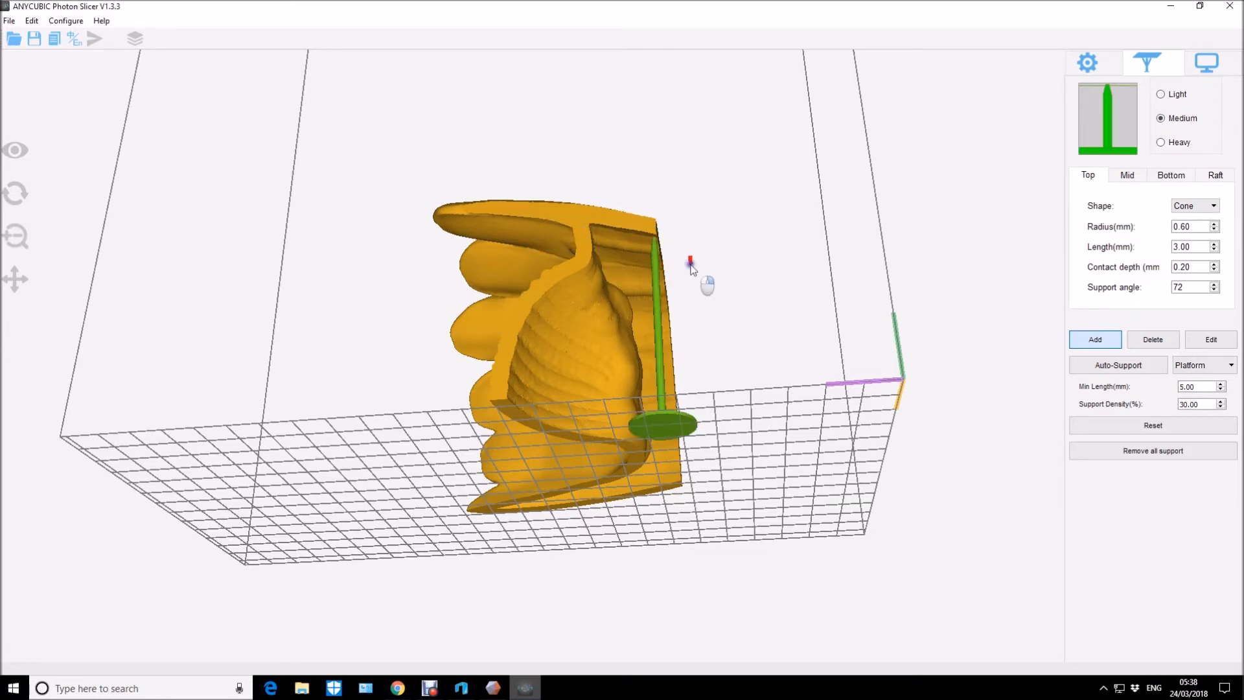
{"action": "left_click_drag", "start_coordinate": [653, 270], "coordinate": [655, 259]}
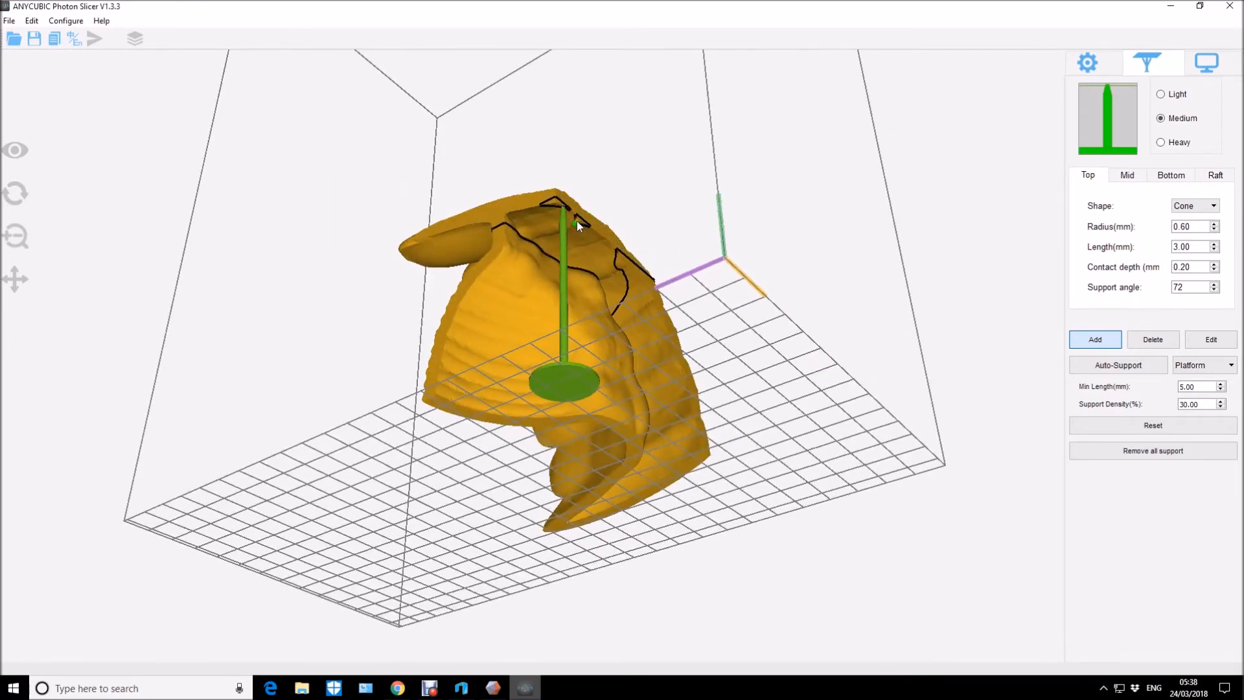
{"action": "left_click", "coordinate": [577, 220]}
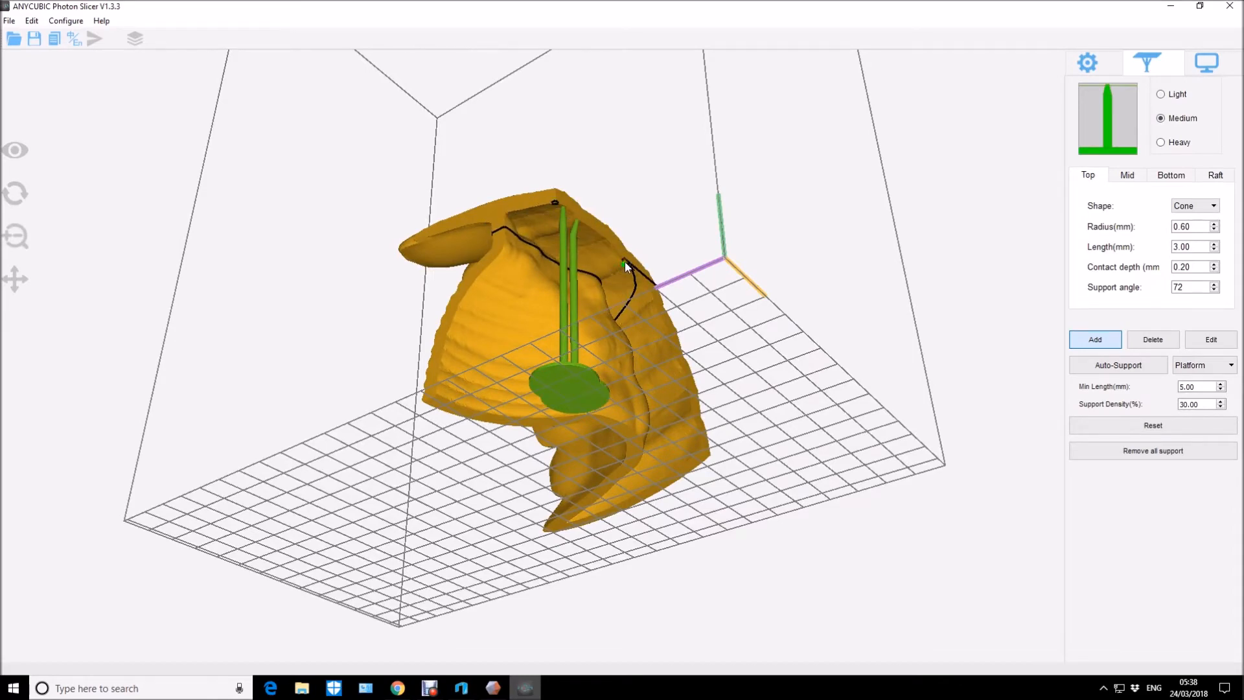
{"action": "left_click", "coordinate": [624, 263]}
{"action": "left_click_drag", "start_coordinate": [729, 288], "coordinate": [694, 305]}
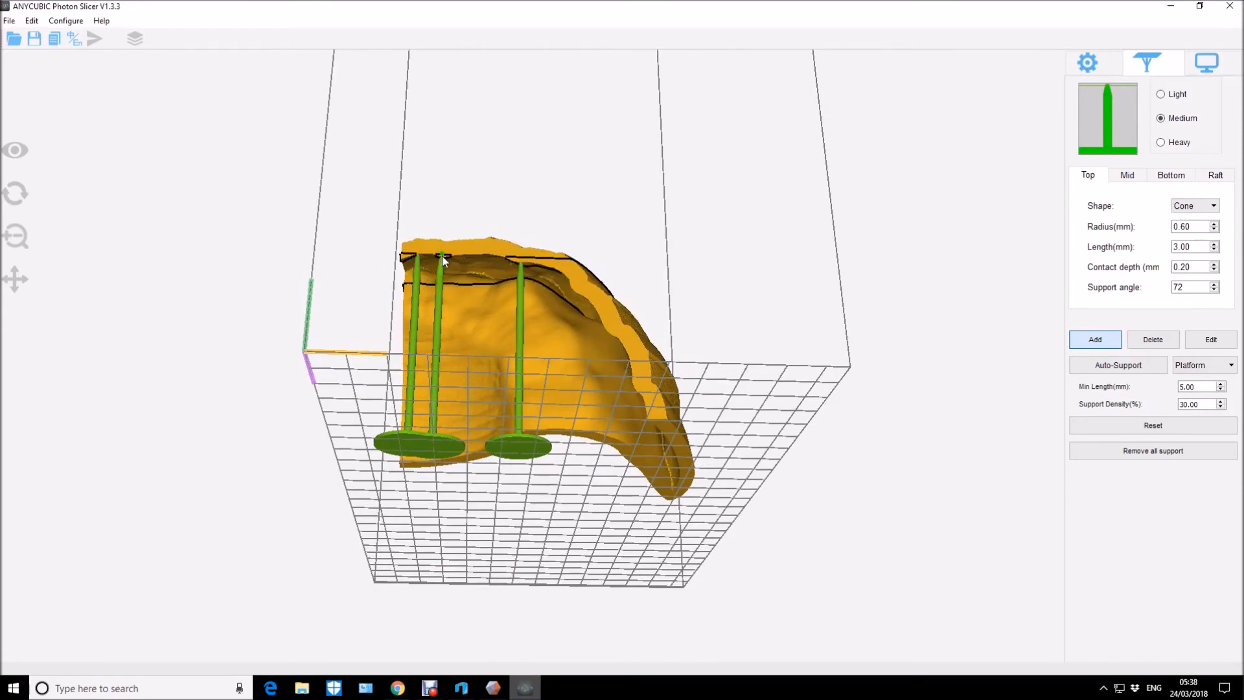
{"action": "left_click_drag", "start_coordinate": [602, 305], "coordinate": [697, 389]}
{"action": "left_click_drag", "start_coordinate": [779, 361], "coordinate": [791, 313]}
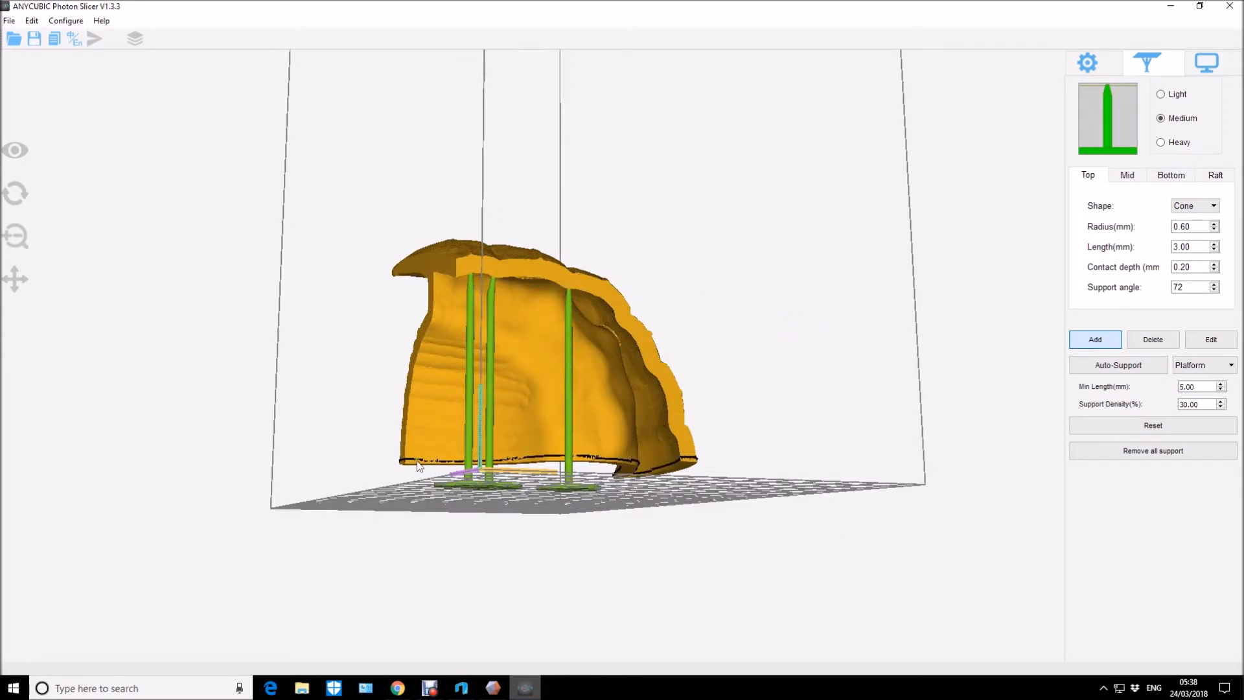
{"action": "left_click_drag", "start_coordinate": [655, 477], "coordinate": [809, 334]}
{"action": "left_click", "coordinate": [1088, 62]}
Slice the two supported parts and save the slicer file as B1 in the files folder, replacing the existing one.
{"action": "left_click_drag", "start_coordinate": [842, 279], "coordinate": [836, 352]}
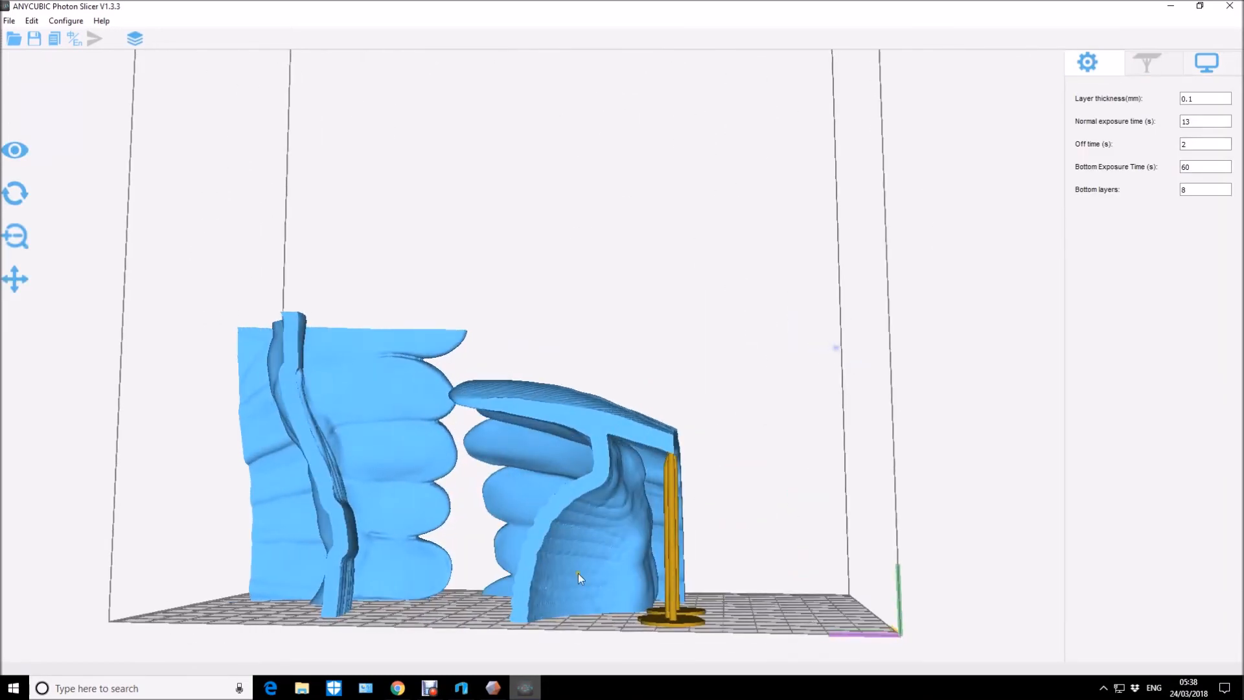
{"action": "left_click_drag", "start_coordinate": [595, 624], "coordinate": [492, 588]}
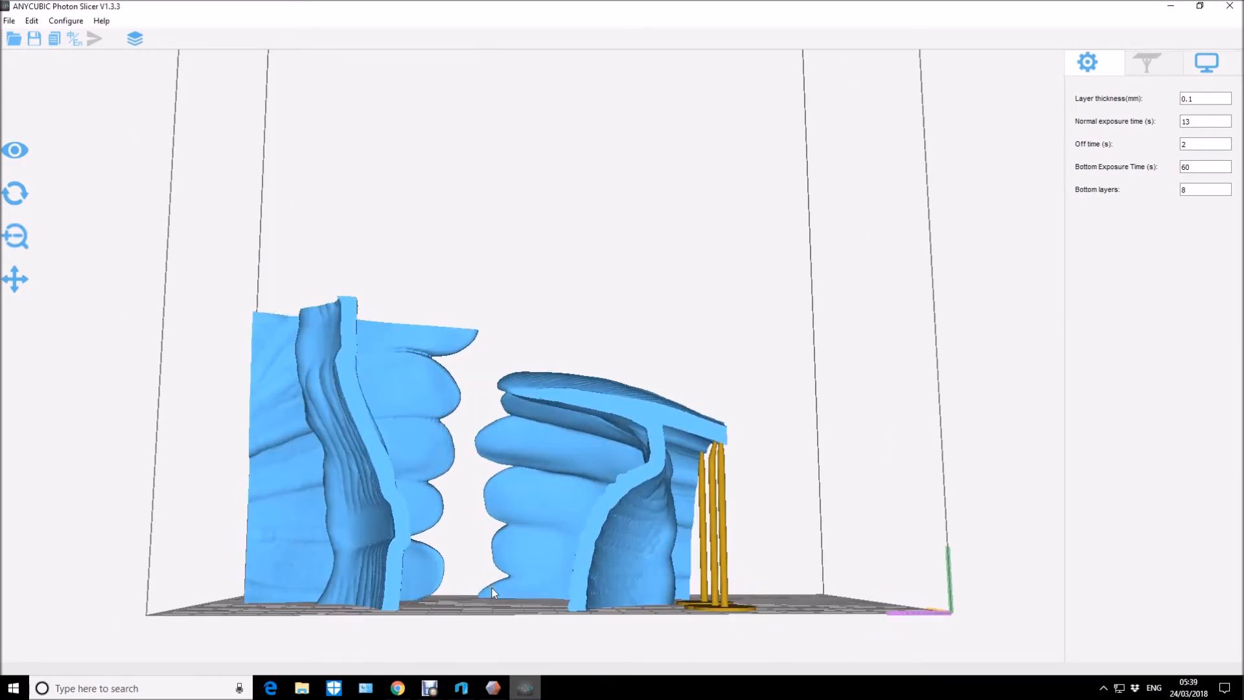
{"action": "left_click", "coordinate": [133, 41]}
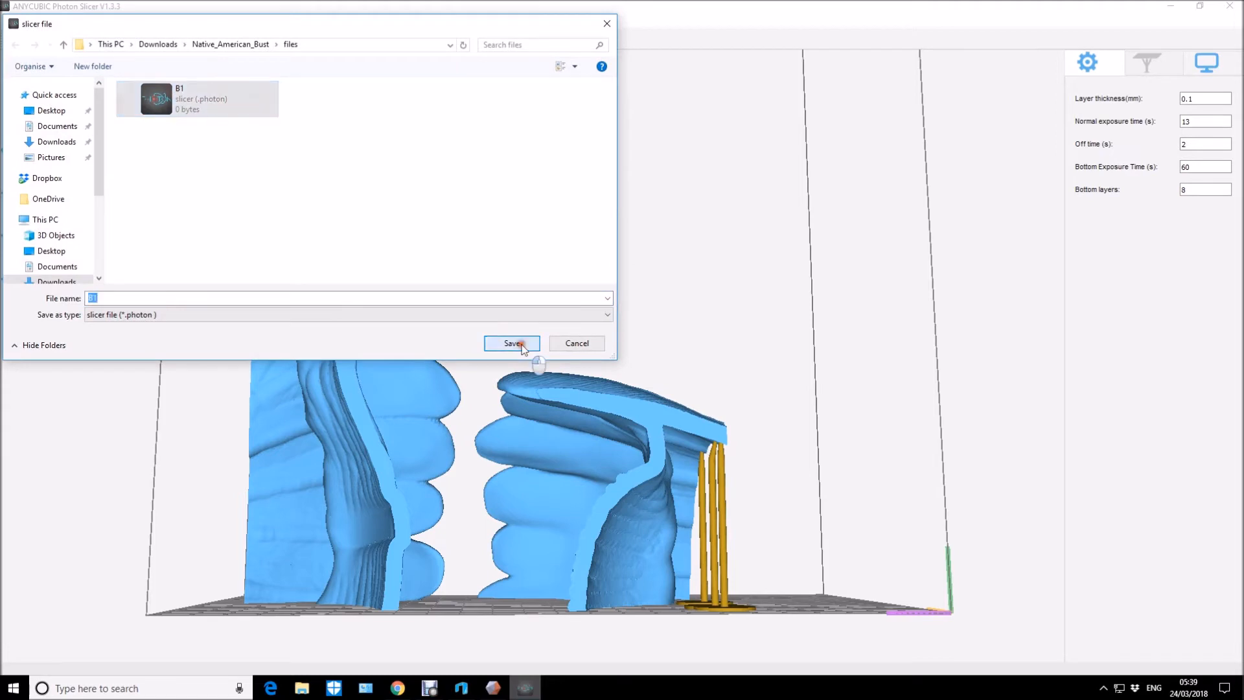
{"action": "left_click", "coordinate": [512, 344]}
{"action": "left_click", "coordinate": [655, 343]}
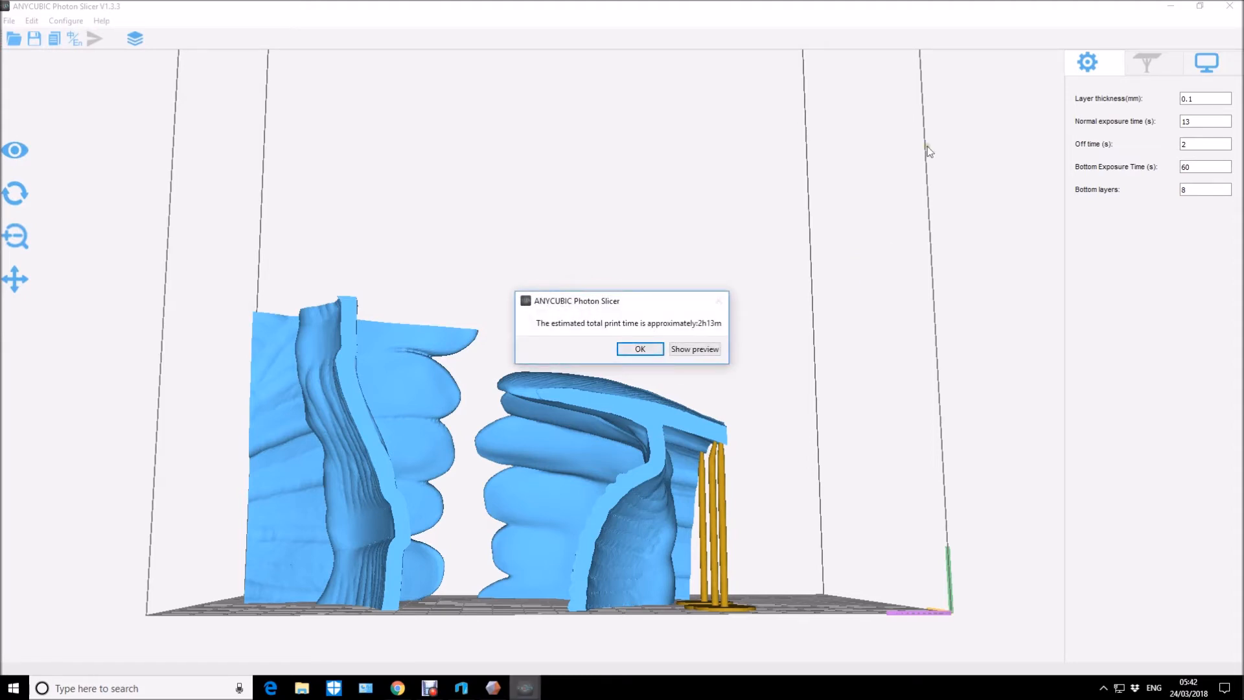
Preview the sliced layers of both parts, starting from layer 0, and close the layer viewer.
{"action": "left_click", "coordinate": [700, 350]}
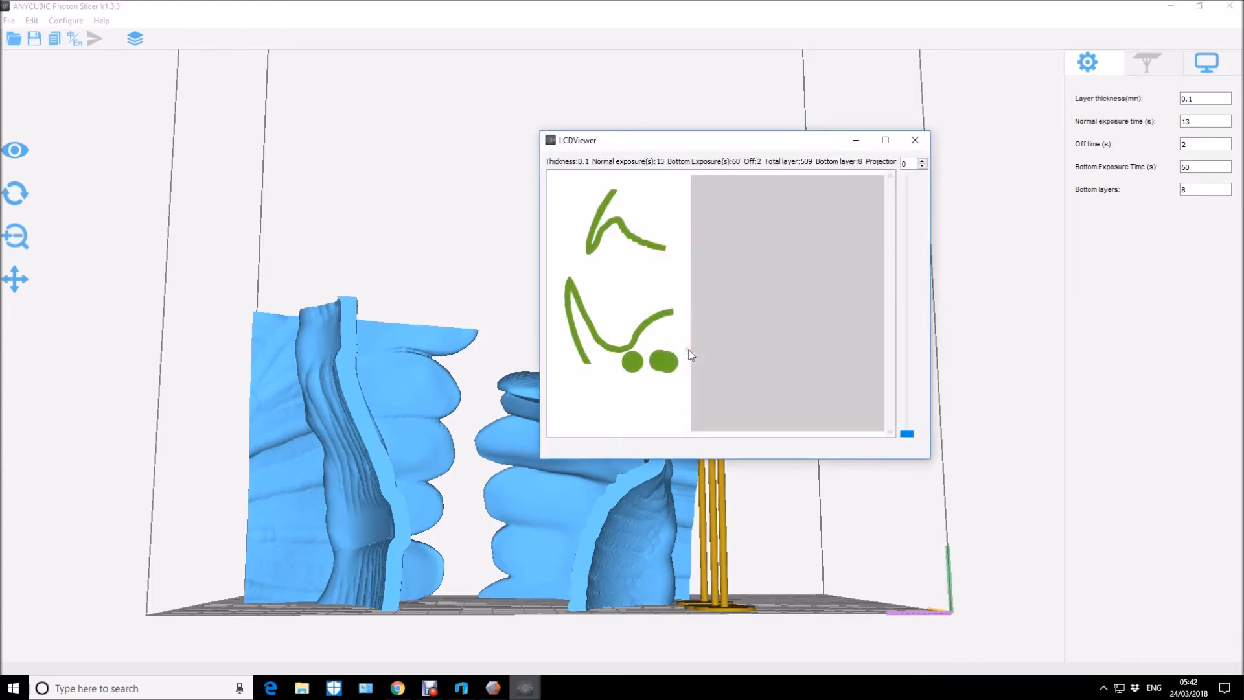
{"action": "left_click_drag", "start_coordinate": [906, 437], "coordinate": [908, 462]}
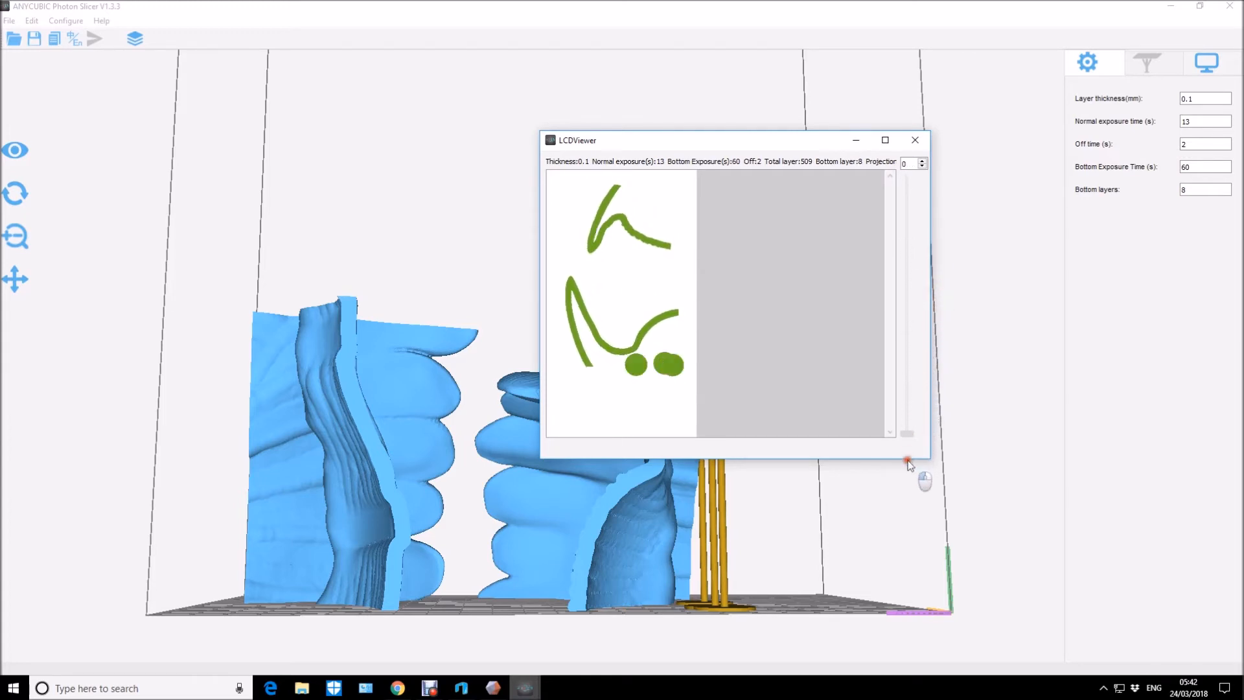
{"action": "left_click", "coordinate": [917, 141]}
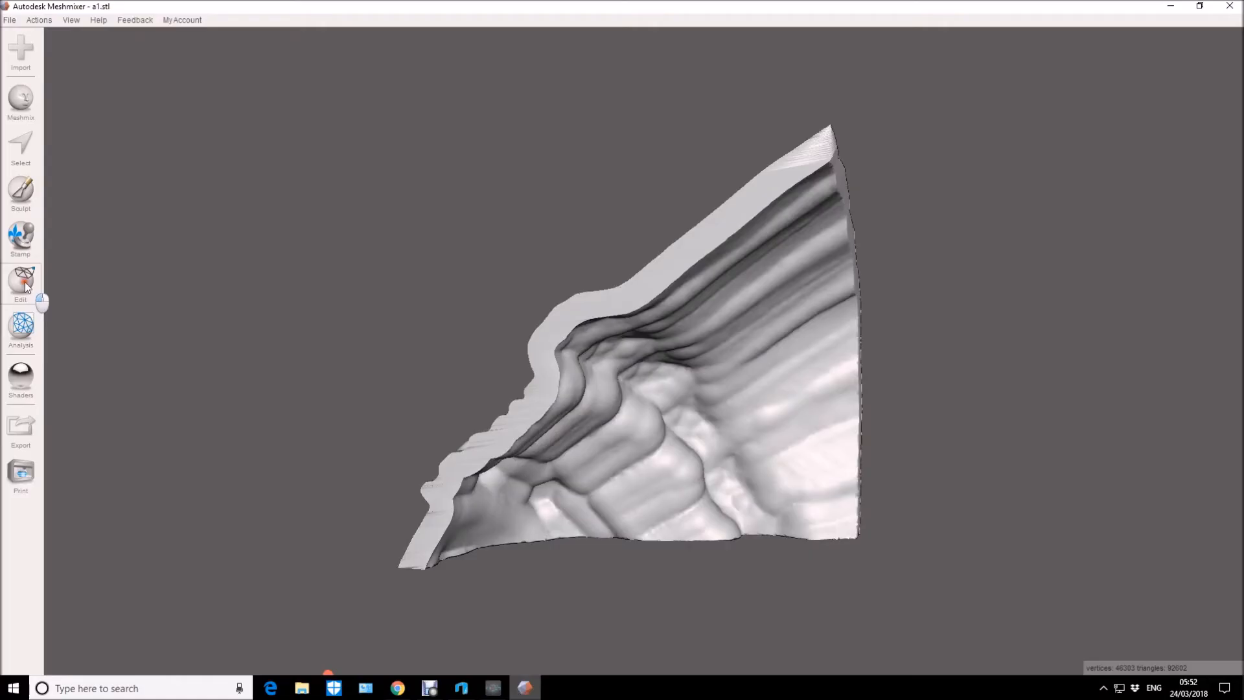
Switch to Meshmixer and hollow the a1 part with a 0.5 mm offset distance, setting the hole radius to 2.5 mm.
{"action": "left_click", "coordinate": [22, 282]}
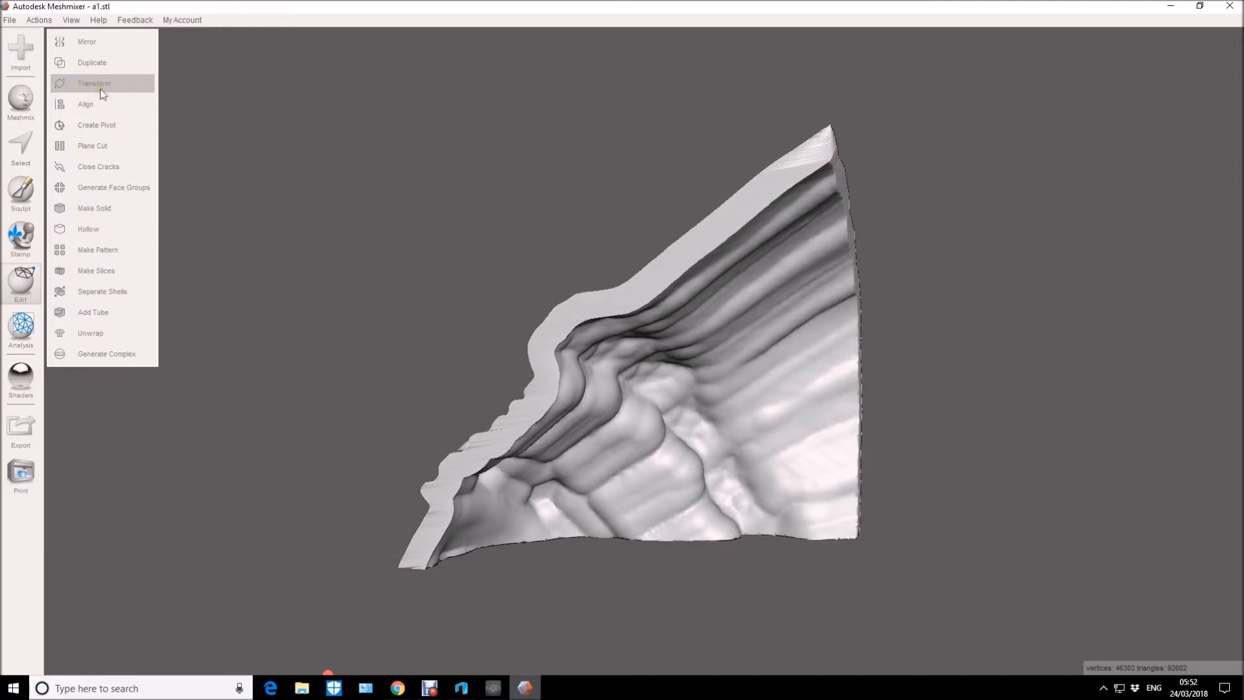
{"action": "left_click", "coordinate": [88, 230]}
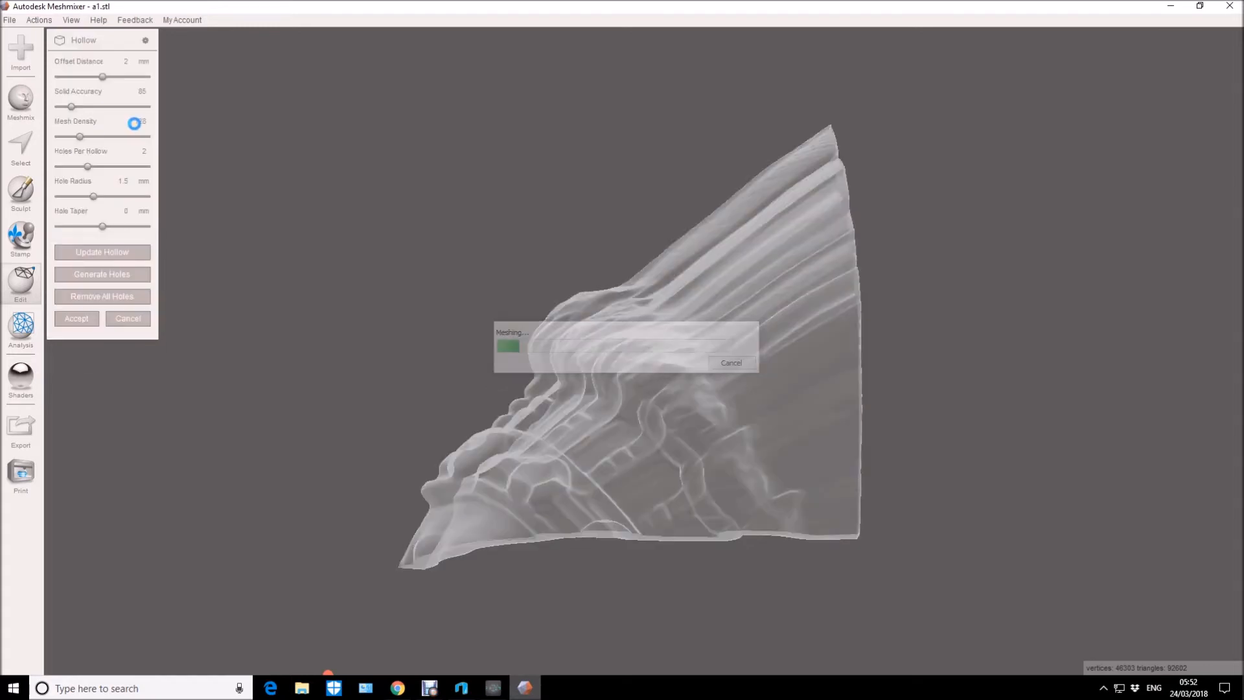
{"action": "type", "text": "0.5"}
{"action": "key", "text": "Return"}
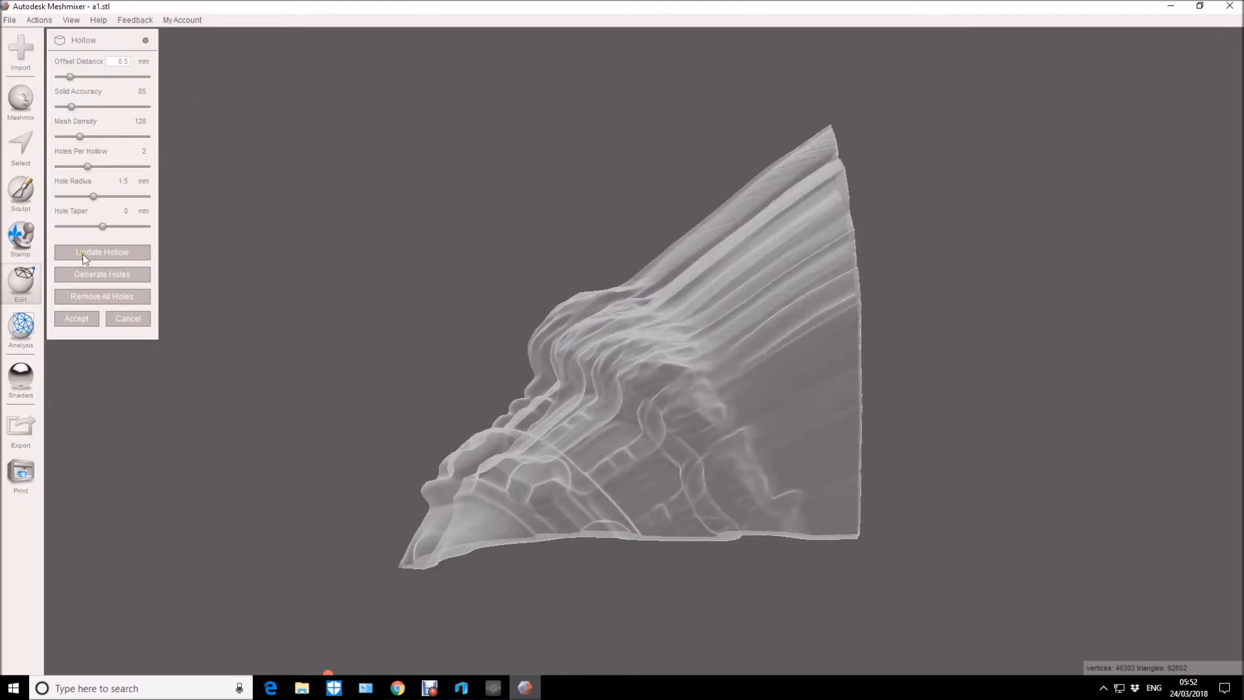
{"action": "left_click", "coordinate": [104, 253]}
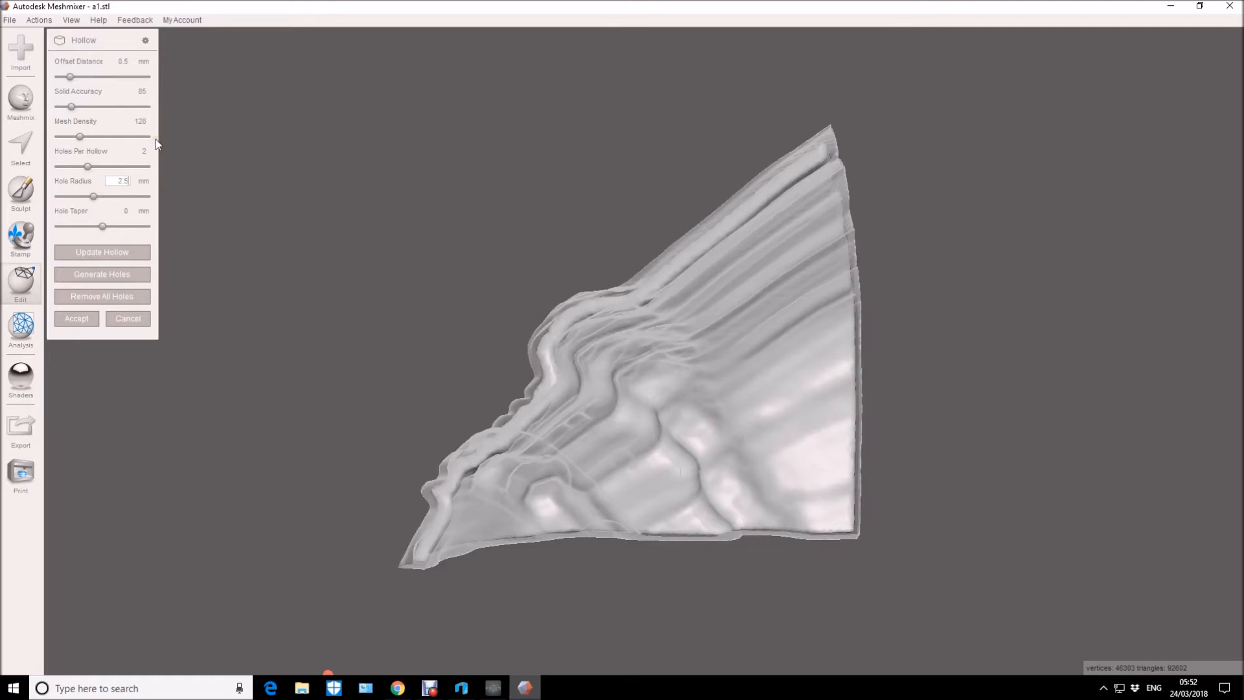
Try to cut two drain holes near the lower corners of the hollowed a1 part, and undo them.
{"action": "left_click", "coordinate": [109, 276]}
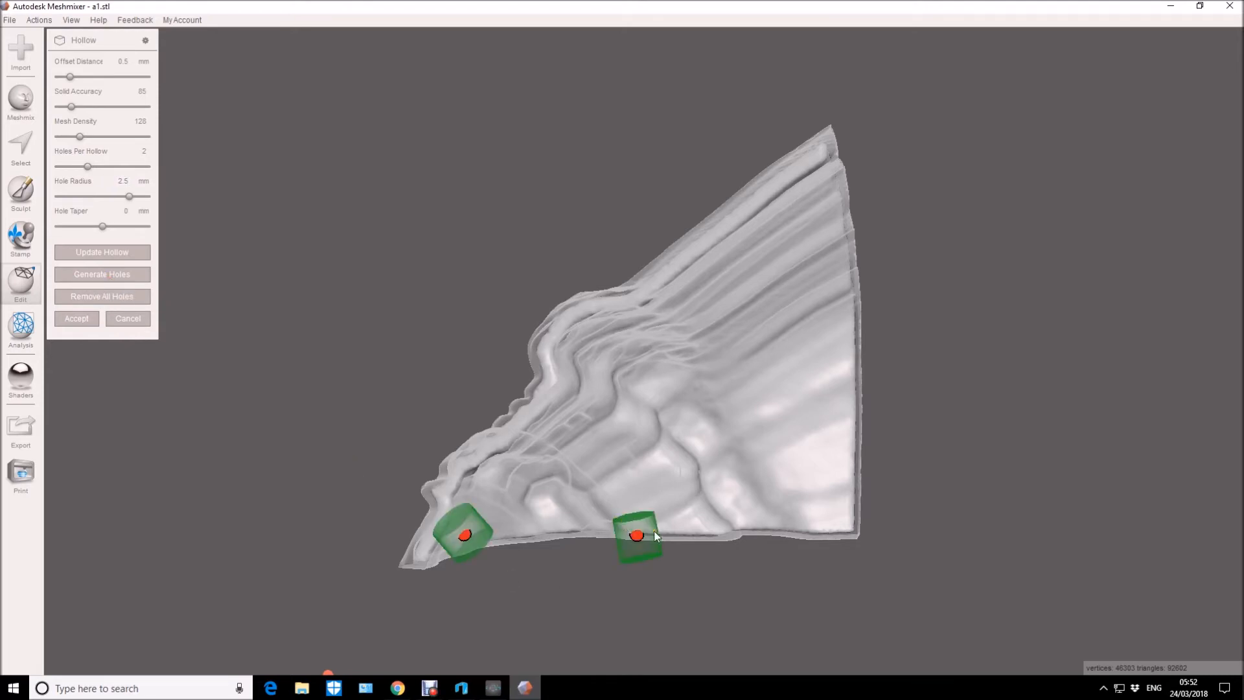
{"action": "left_click_drag", "start_coordinate": [638, 538], "coordinate": [822, 506]}
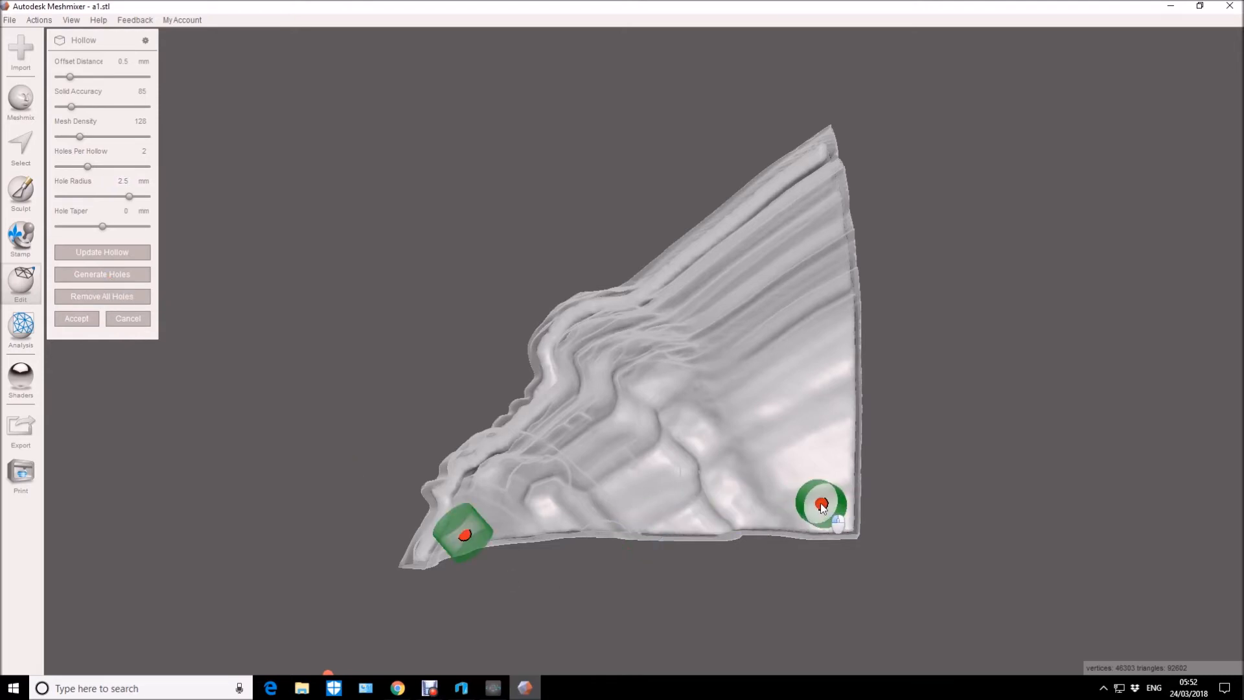
{"action": "left_click_drag", "start_coordinate": [470, 538], "coordinate": [492, 536]}
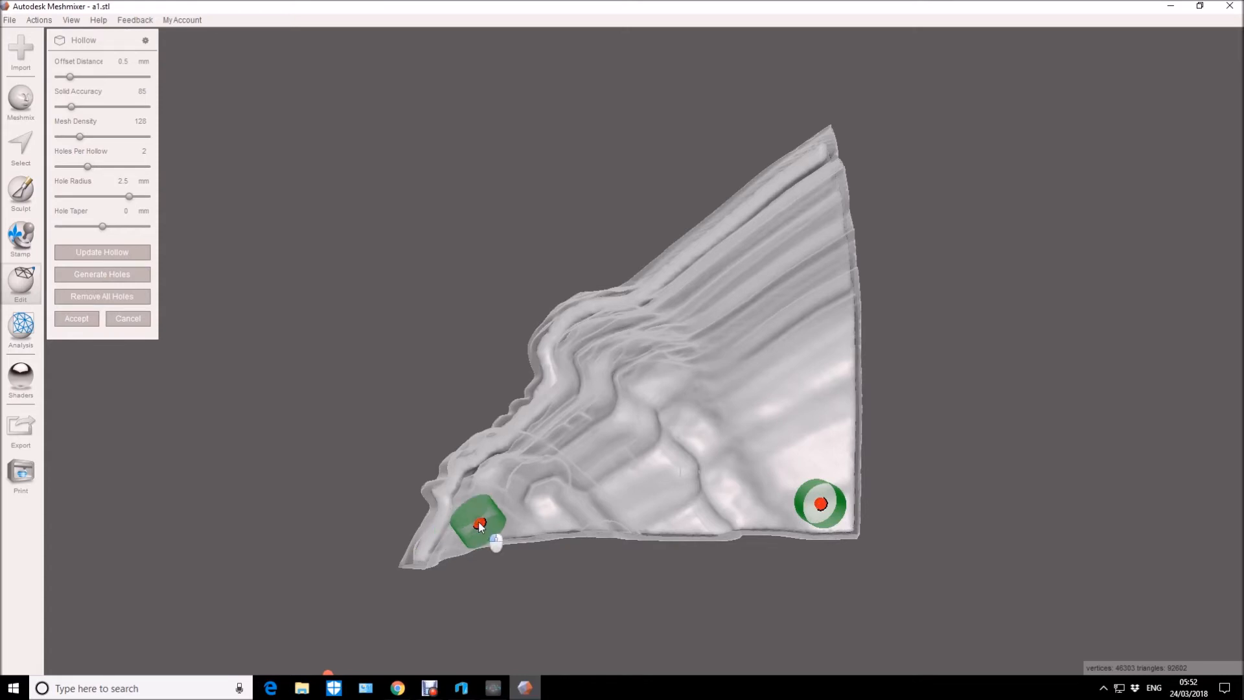
{"action": "right_click_drag", "start_coordinate": [478, 568], "coordinate": [720, 578]}
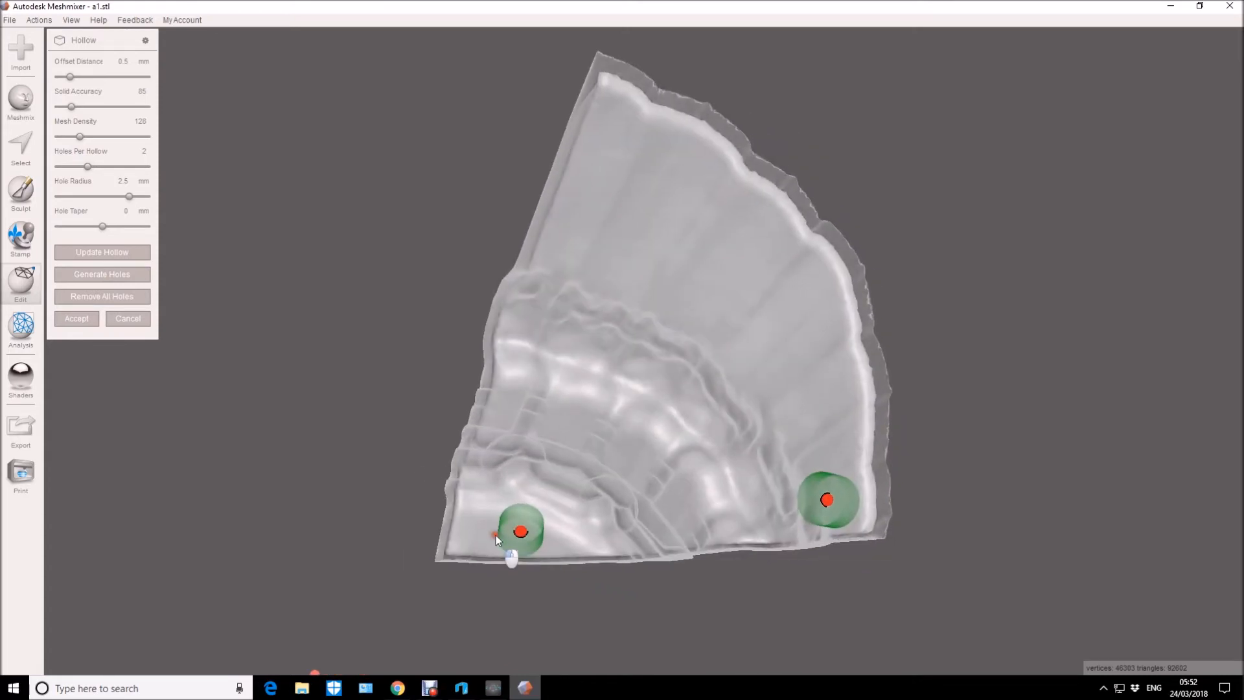
{"action": "left_click_drag", "start_coordinate": [520, 532], "coordinate": [505, 532]}
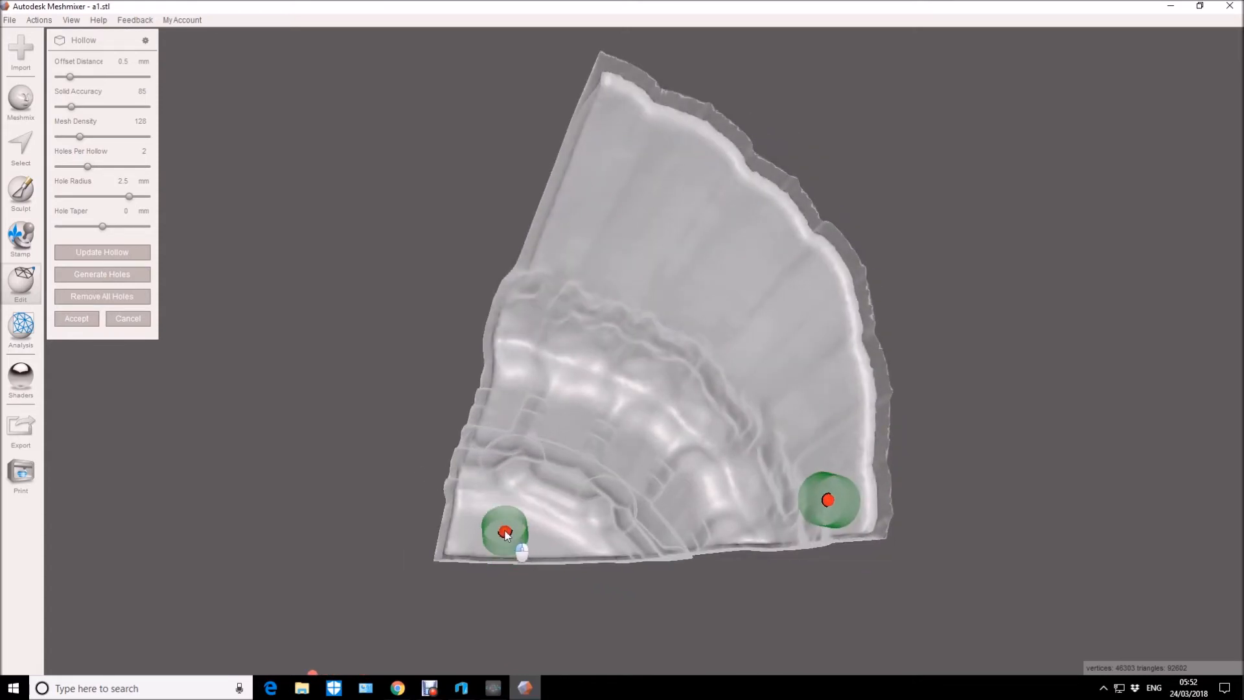
{"action": "mouse_move", "coordinate": [417, 572]}
{"action": "right_mouse_down"}
{"action": "mouse_move", "coordinate": [406, 542]}
{"action": "mouse_move", "coordinate": [488, 559]}
{"action": "mouse_move", "coordinate": [239, 550]}
{"action": "mouse_move", "coordinate": [765, 542]}
{"action": "mouse_move", "coordinate": [727, 538]}
{"action": "mouse_move", "coordinate": [726, 553]}
{"action": "mouse_move", "coordinate": [632, 583]}
{"action": "mouse_move", "coordinate": [850, 565]}
{"action": "right_mouse_up"}
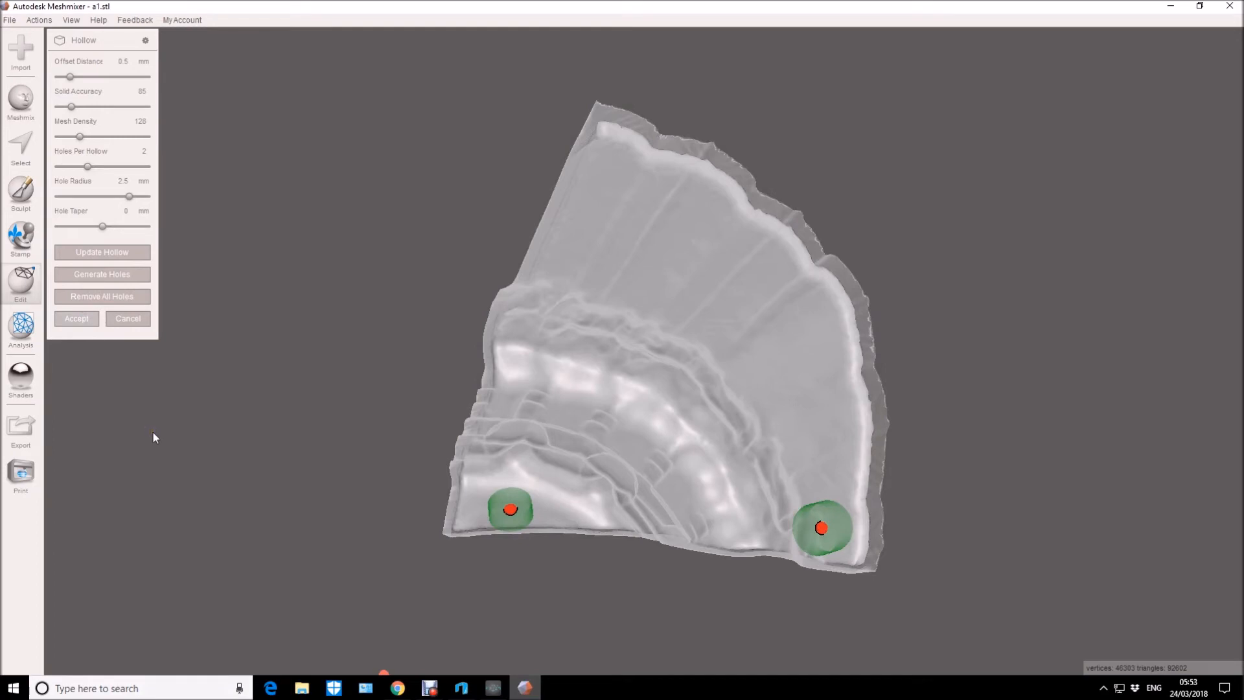
{"action": "right_click_drag", "start_coordinate": [161, 442], "coordinate": [628, 500]}
{"action": "right_click_drag", "start_coordinate": [806, 522], "coordinate": [889, 499]}
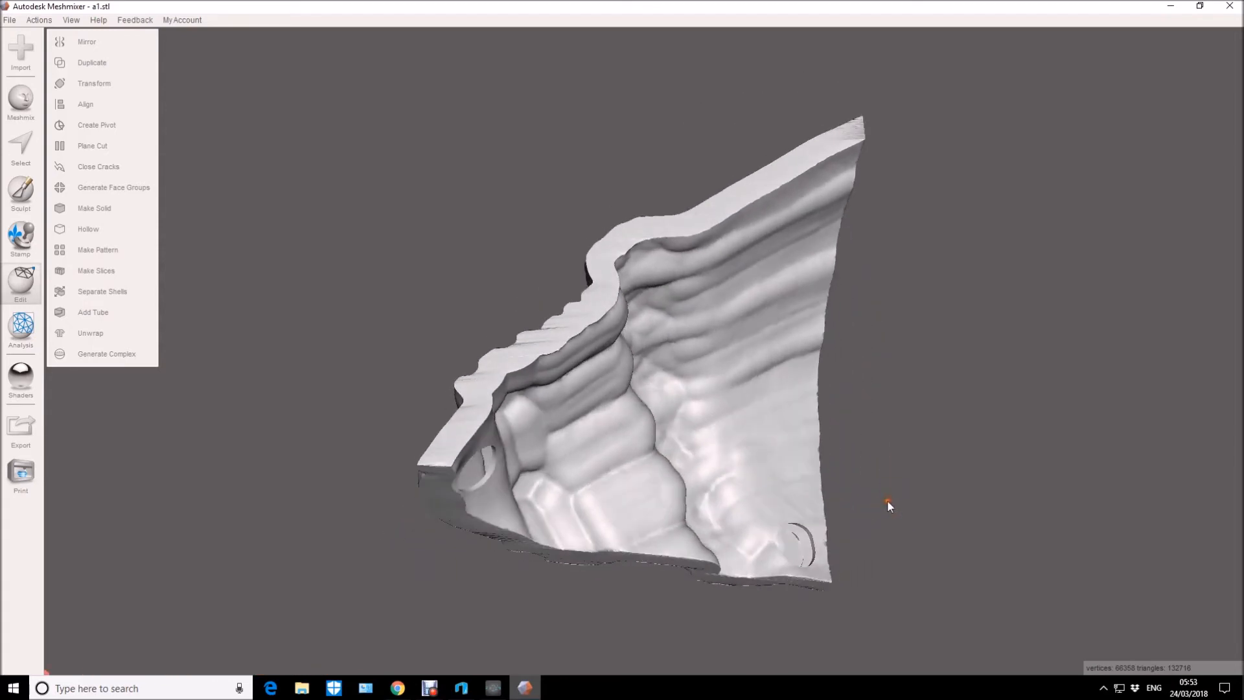
{"action": "key", "text": "ctrl+z"}
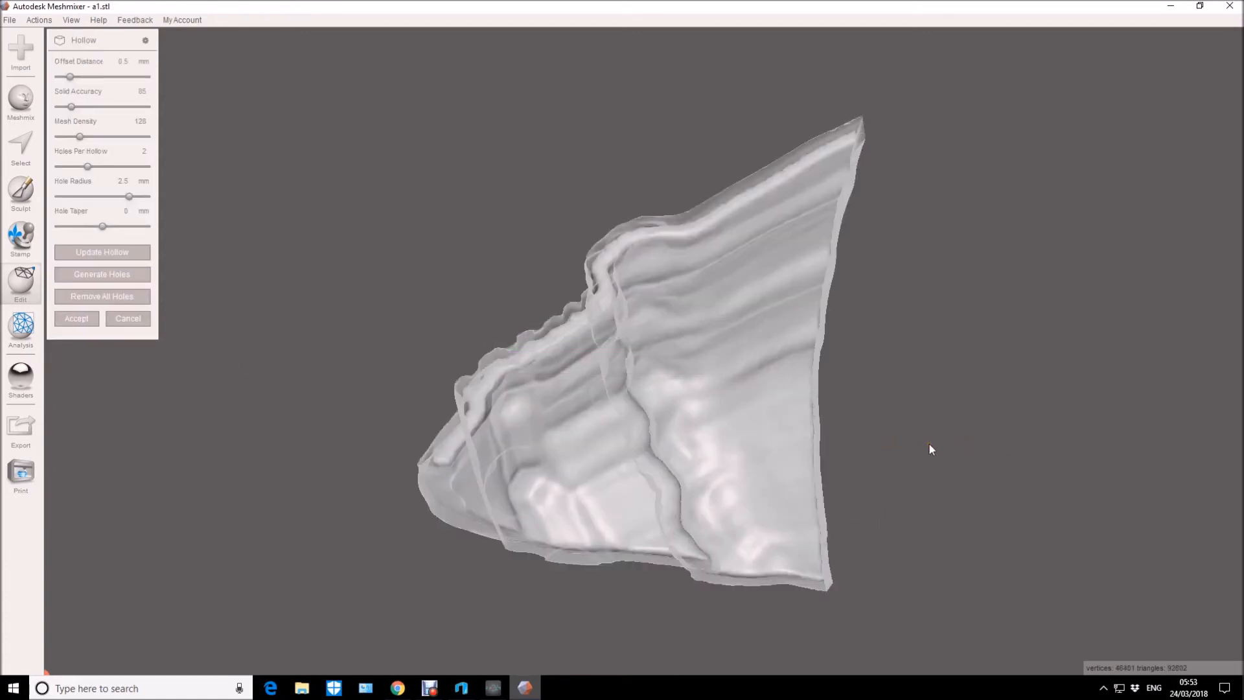
Generate two drain holes of 2.5 mm radius, place them in the lower corners of the inner face of a1, and accept the hollow.
{"action": "right_click_drag", "start_coordinate": [929, 444], "coordinate": [861, 464]}
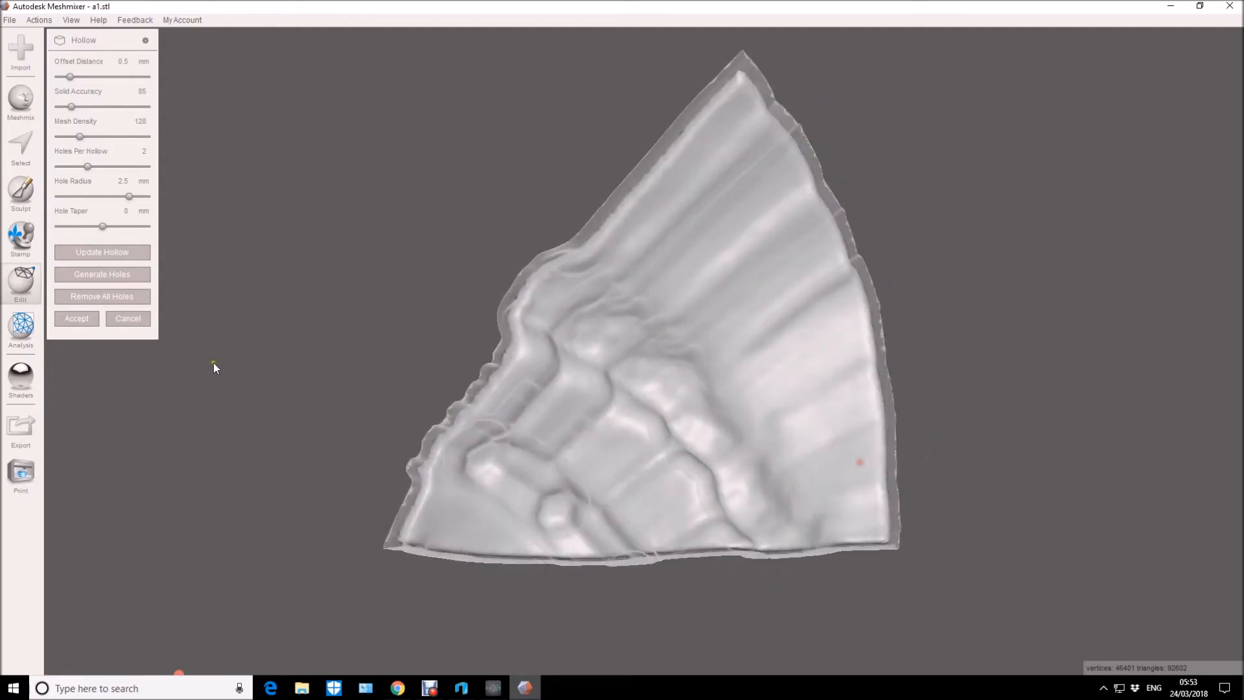
{"action": "left_click", "coordinate": [110, 276]}
{"action": "left_click_drag", "start_coordinate": [650, 552], "coordinate": [846, 505]}
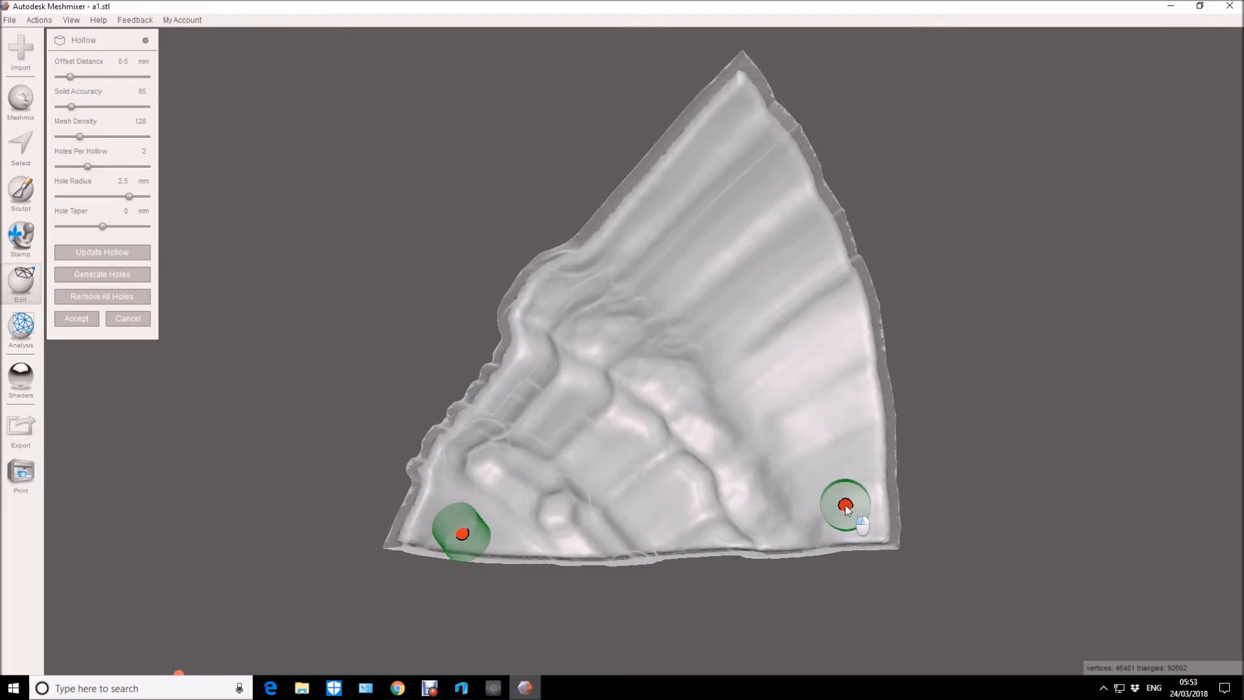
{"action": "left_click_drag", "start_coordinate": [955, 502], "coordinate": [845, 500], "text": "alt"}
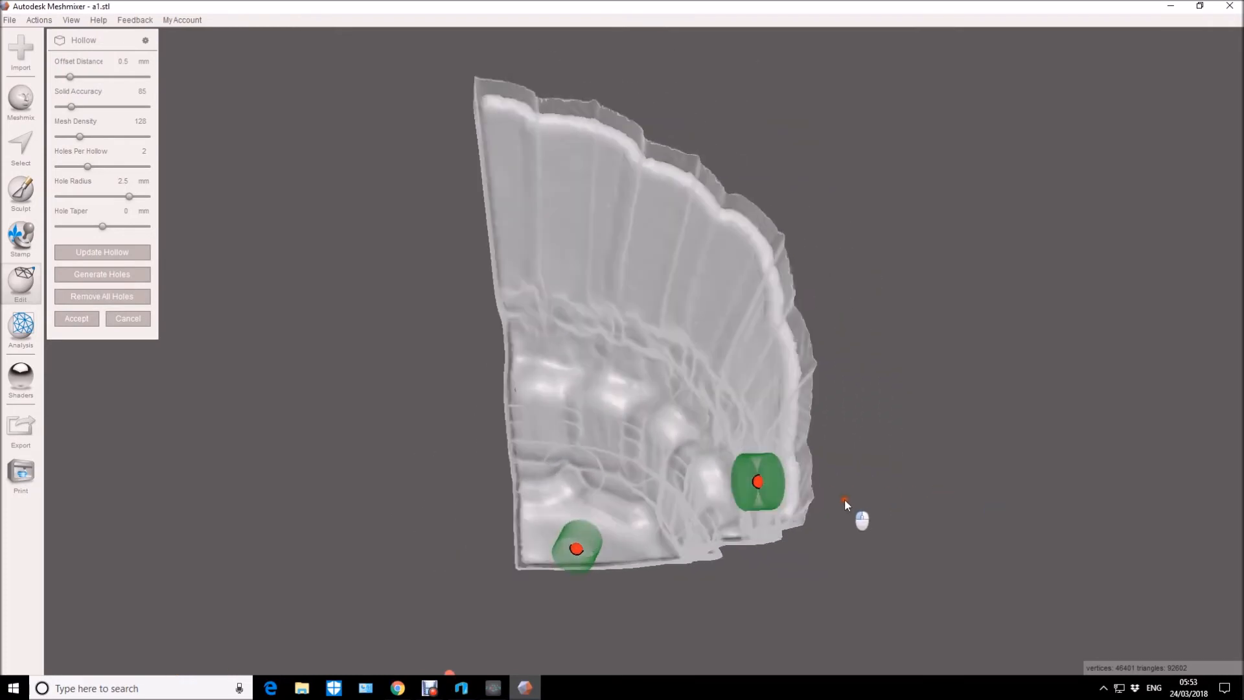
{"action": "left_click_drag", "start_coordinate": [575, 549], "coordinate": [781, 550], "text": "alt"}
{"action": "left_click_drag", "start_coordinate": [459, 565], "coordinate": [481, 598], "text": "alt"}
{"action": "left_click_drag", "start_coordinate": [455, 528], "coordinate": [347, 622]}
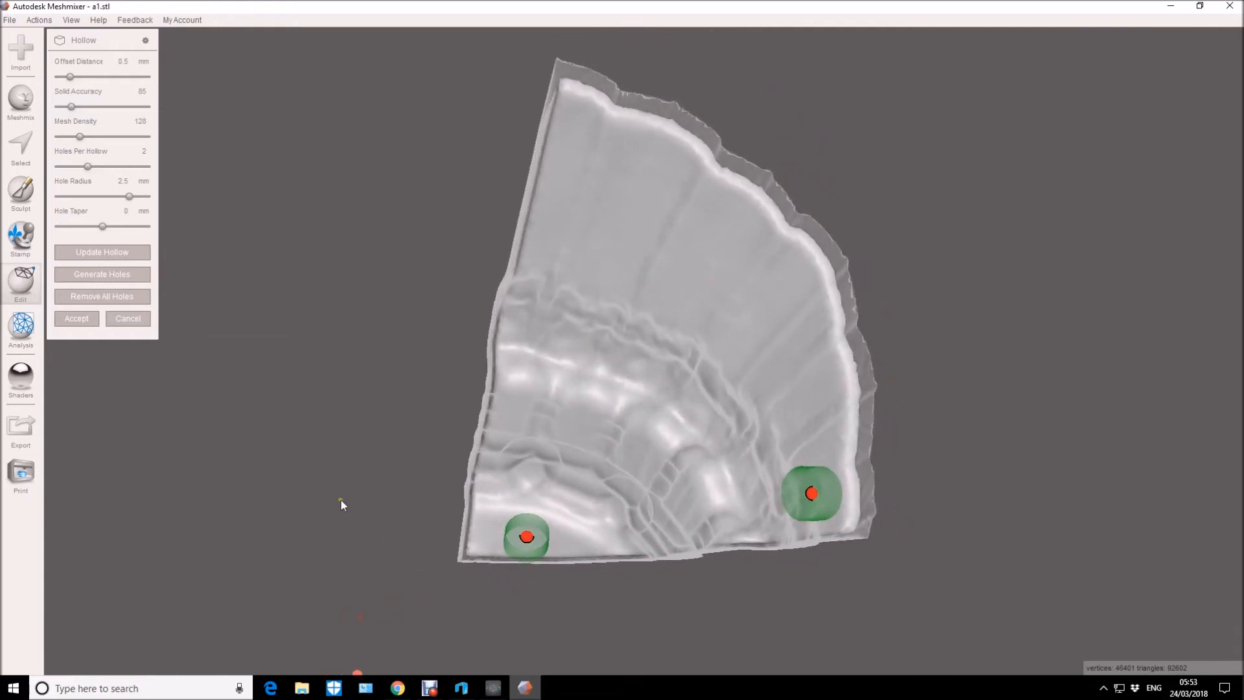
{"action": "left_click", "coordinate": [81, 326]}
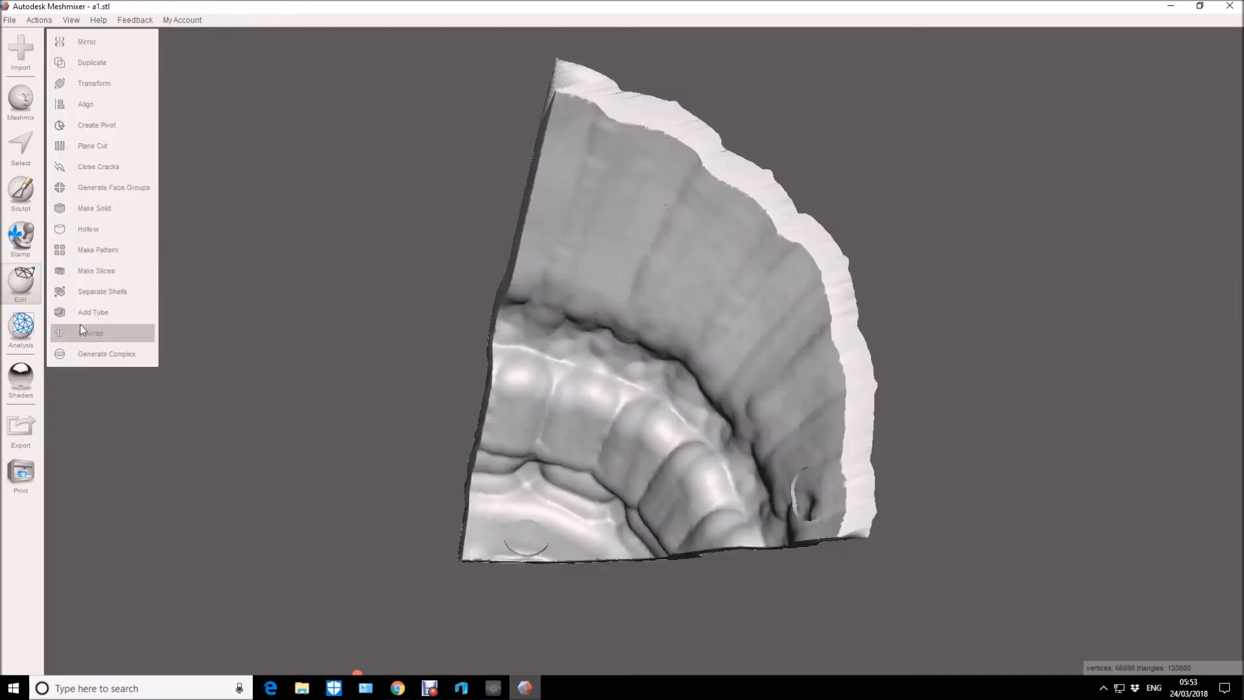
Export the hollowed part as binary STL a1 in the files folder, overwriting the existing file.
{"action": "left_click_drag", "start_coordinate": [122, 409], "coordinate": [266, 480], "text": "alt"}
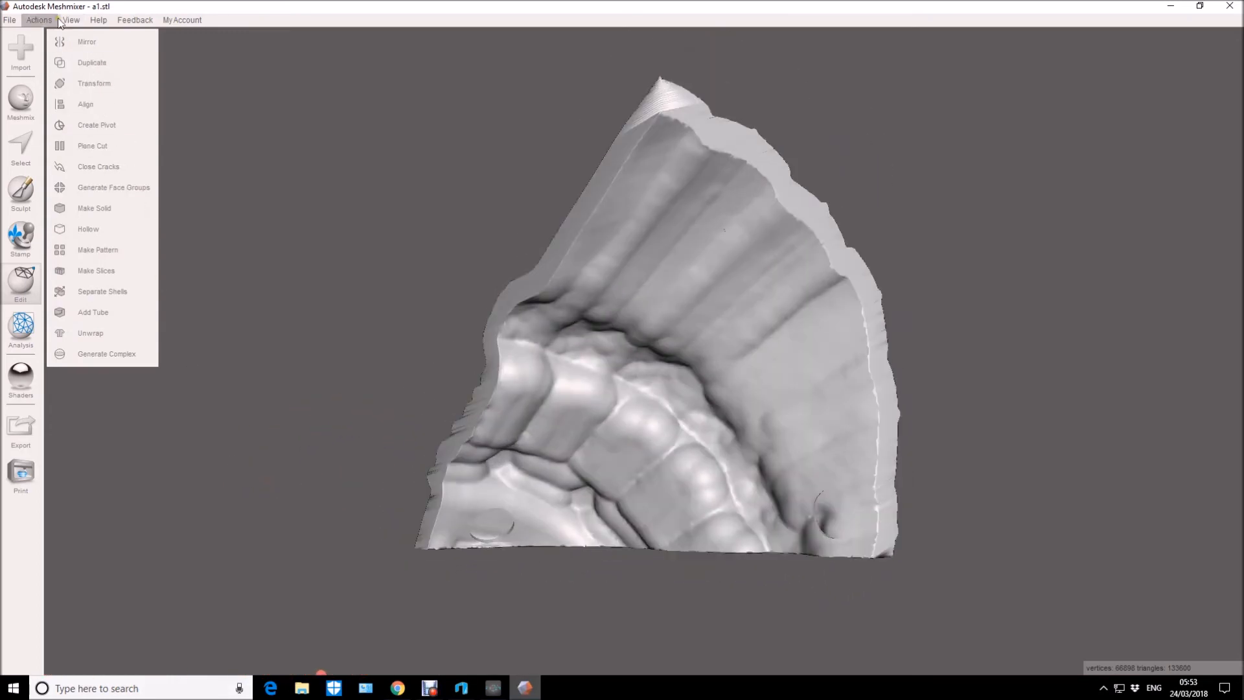
{"action": "left_click", "coordinate": [21, 431]}
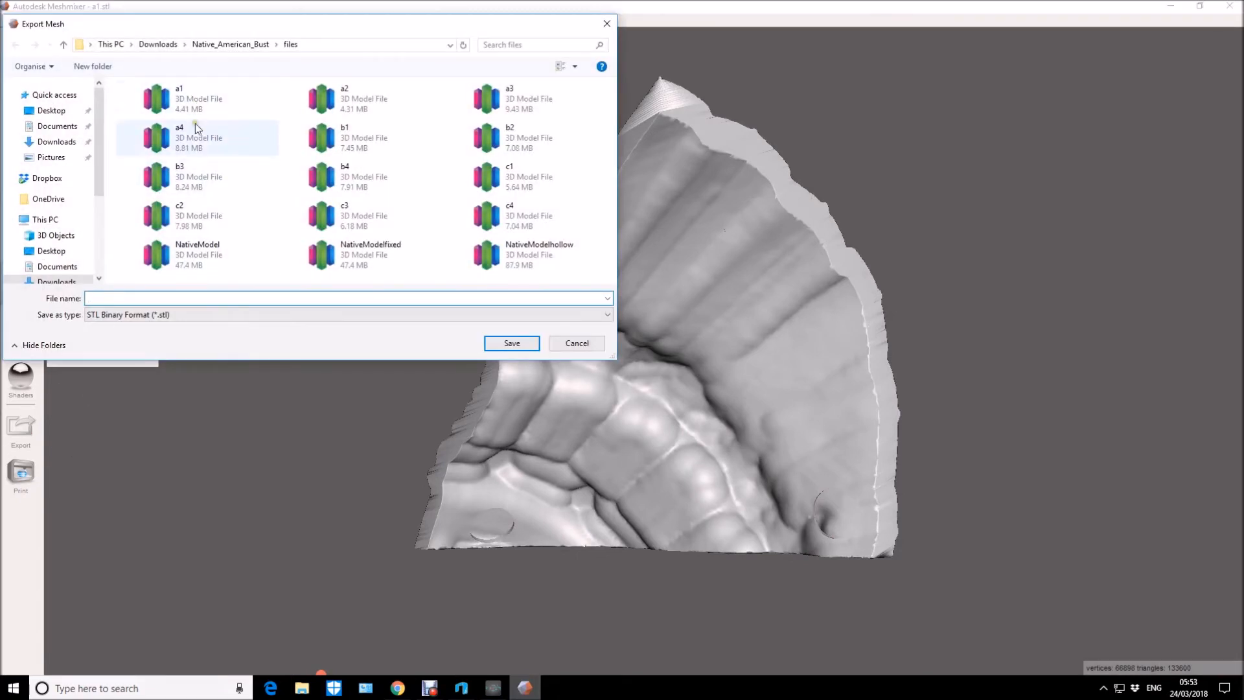
{"action": "left_click", "coordinate": [188, 99]}
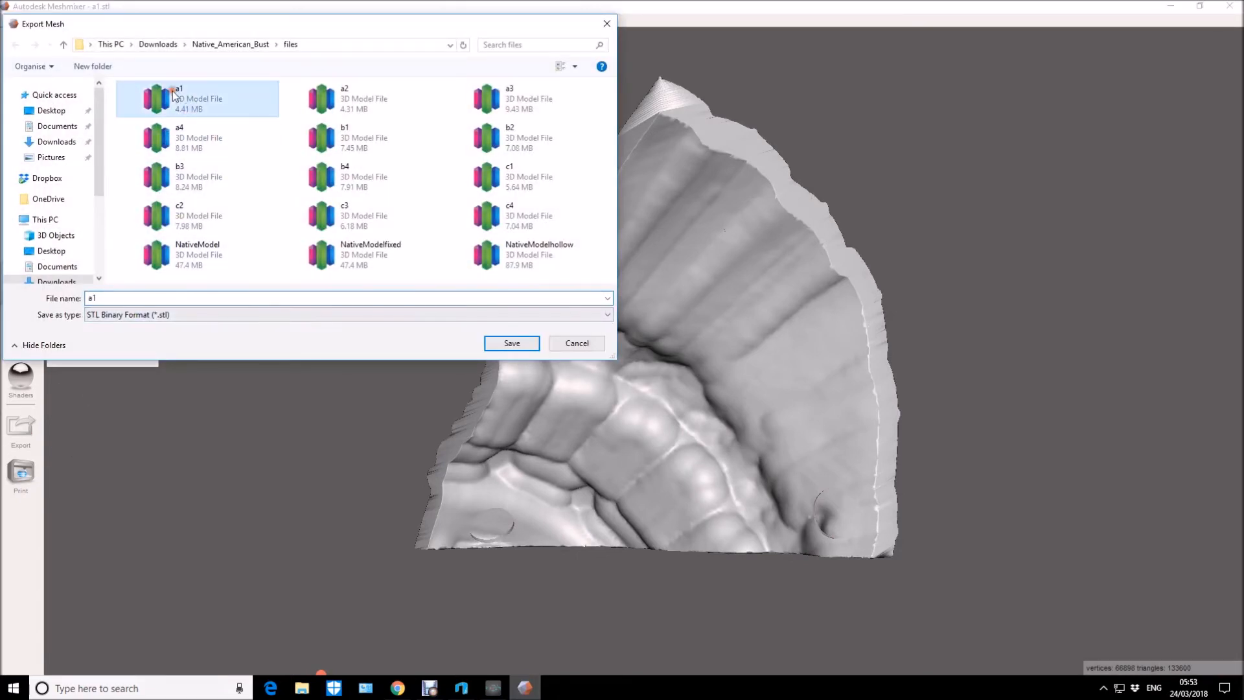
{"action": "double_click", "coordinate": [103, 298]}
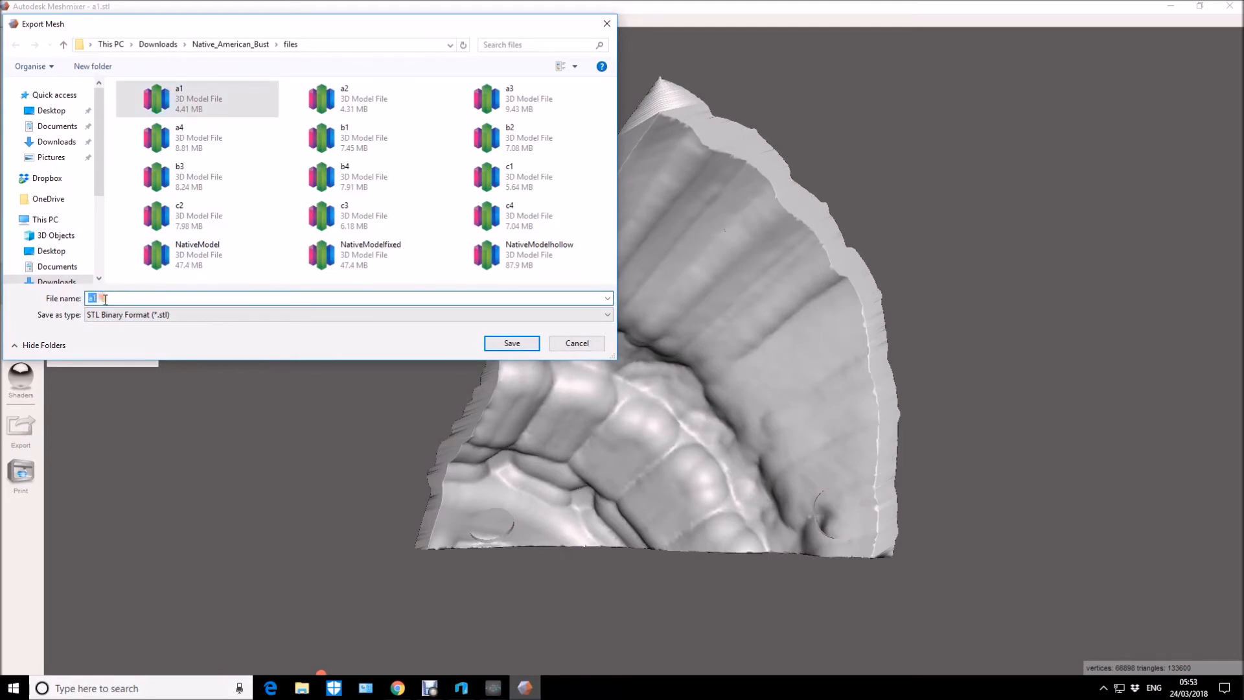
{"action": "left_click", "coordinate": [528, 347]}
{"action": "left_click", "coordinate": [659, 347]}
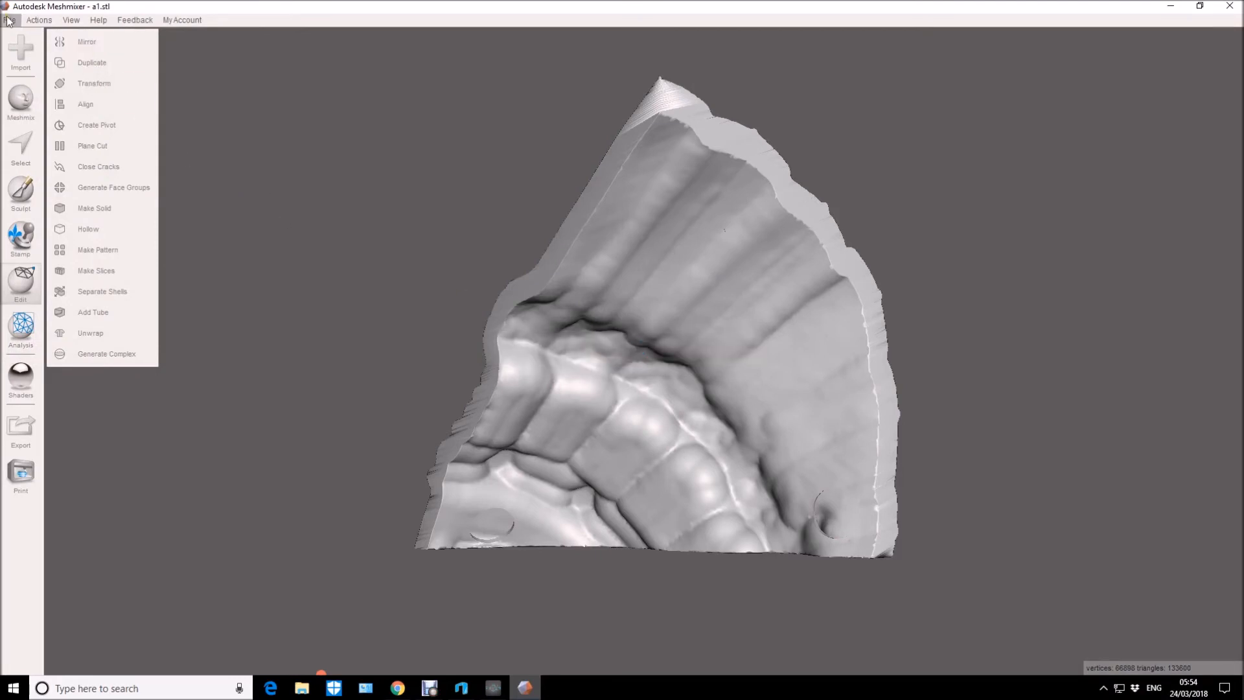
Import a2 from the Native_American_Bust files folder, replacing the current mesh.
{"action": "left_click", "coordinate": [21, 62]}
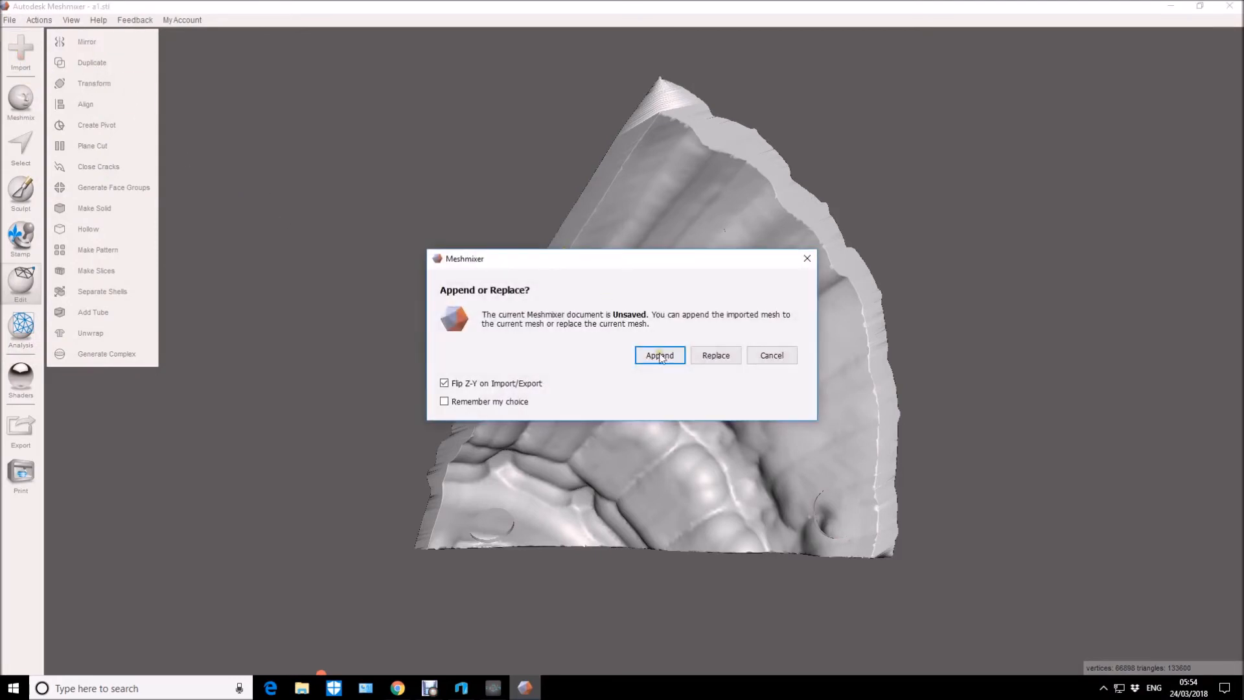
{"action": "left_click", "coordinate": [710, 357]}
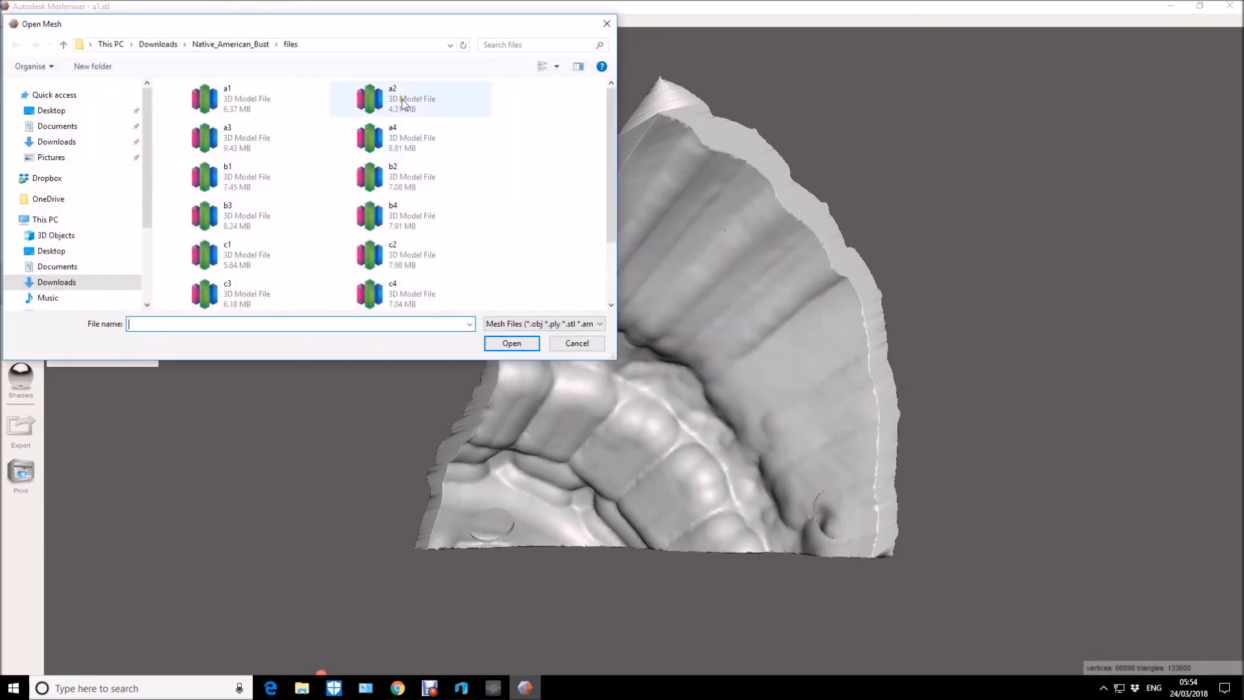
{"action": "left_click", "coordinate": [397, 98]}
{"action": "left_click", "coordinate": [514, 344]}
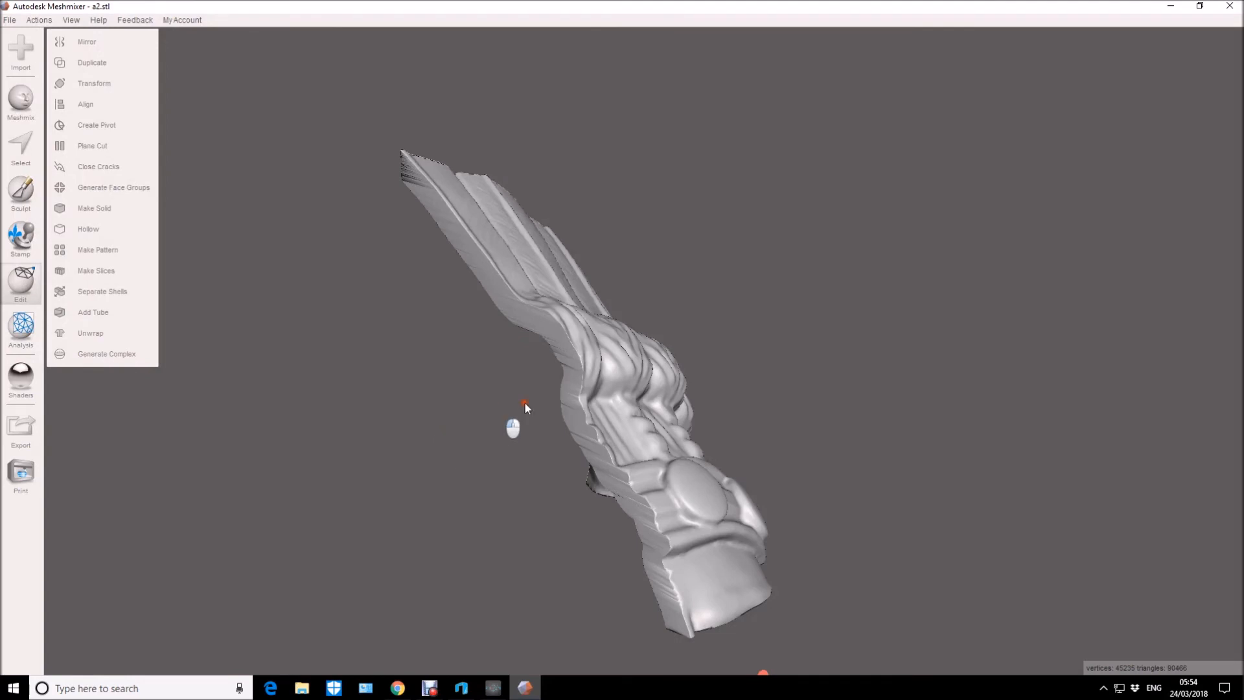
{"action": "right_click_drag", "start_coordinate": [495, 422], "coordinate": [258, 396]}
Try to rotate the a2 part 90° about Z, undo the rotation, and leave Transform.
{"action": "left_click", "coordinate": [97, 83]}
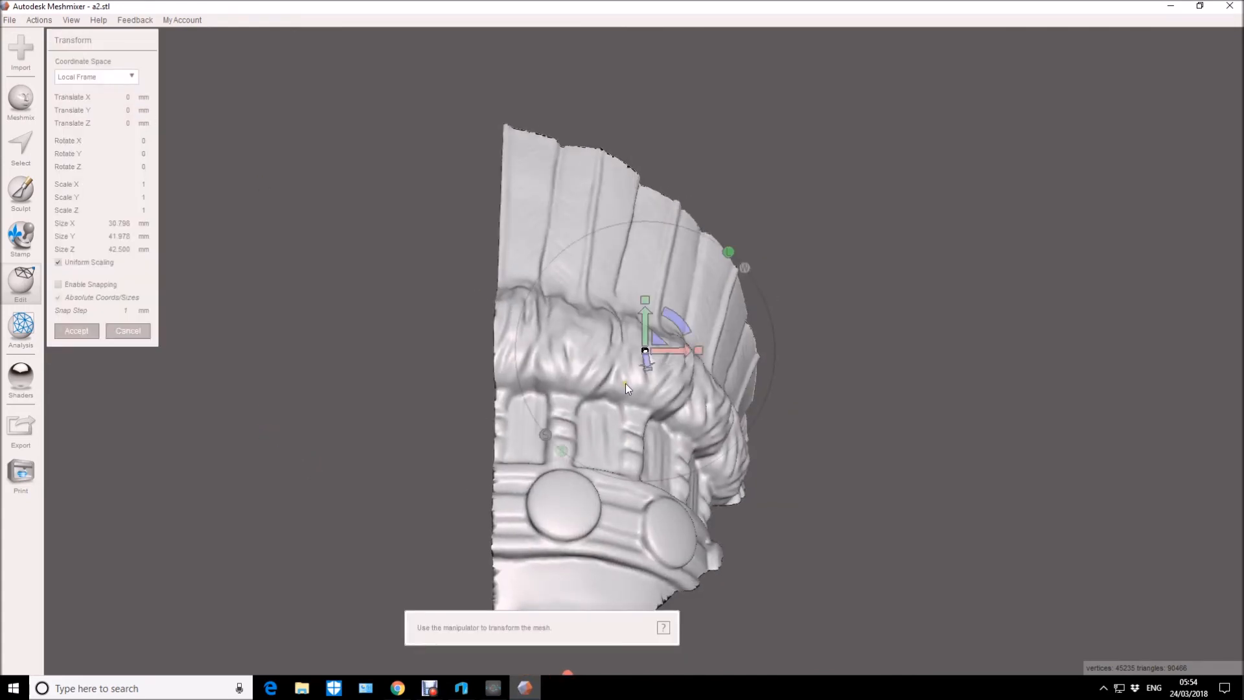
{"action": "left_click_drag", "start_coordinate": [667, 343], "coordinate": [575, 290]}
{"action": "left_click_drag", "start_coordinate": [546, 421], "coordinate": [444, 401]}
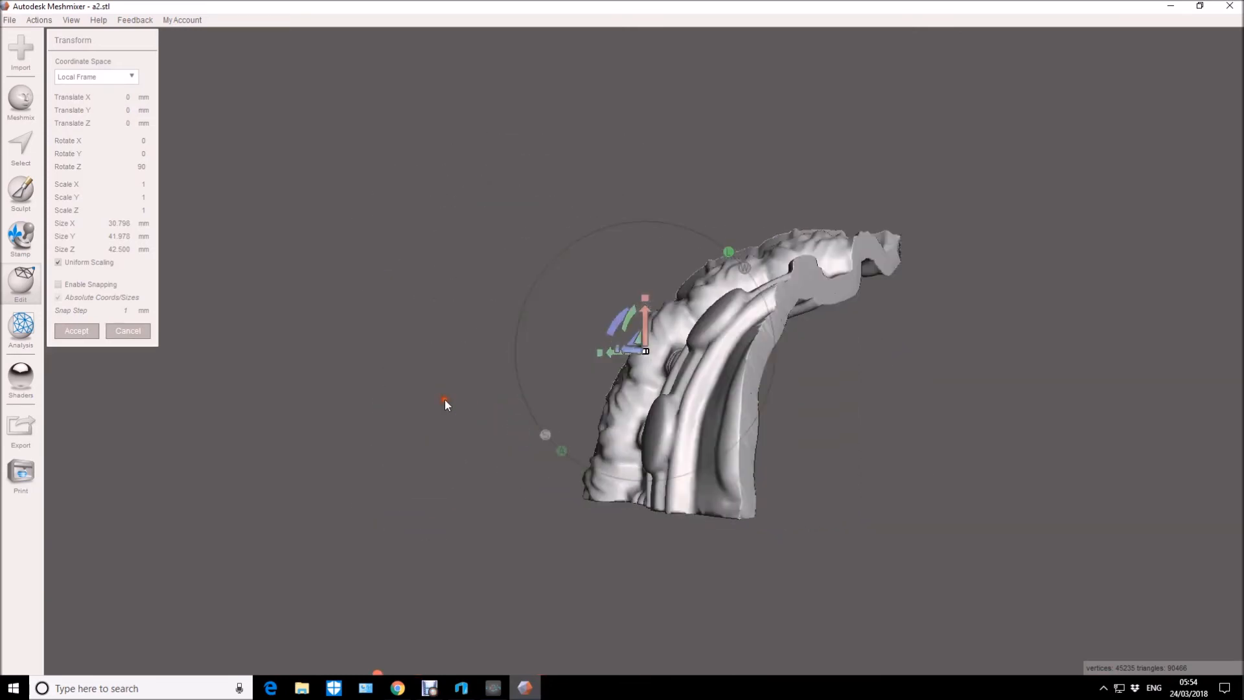
{"action": "key", "text": "ctrl+z"}
{"action": "left_click_drag", "start_coordinate": [450, 402], "coordinate": [532, 388]}
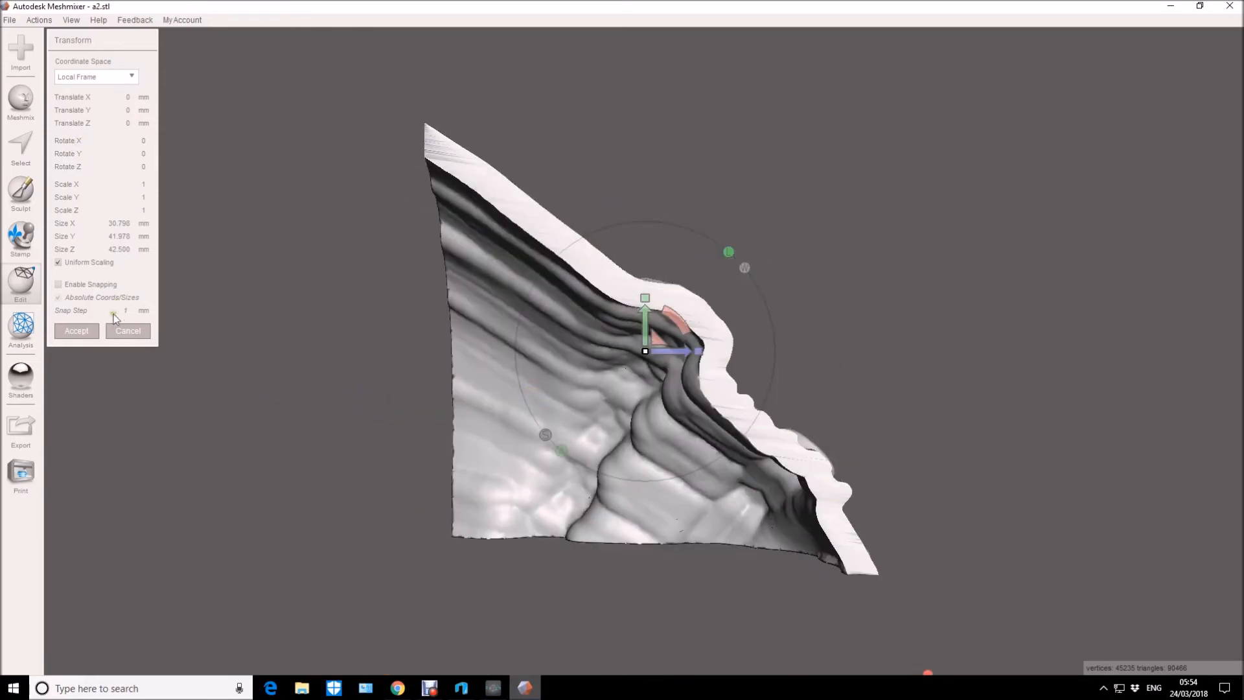
{"action": "left_click", "coordinate": [89, 336]}
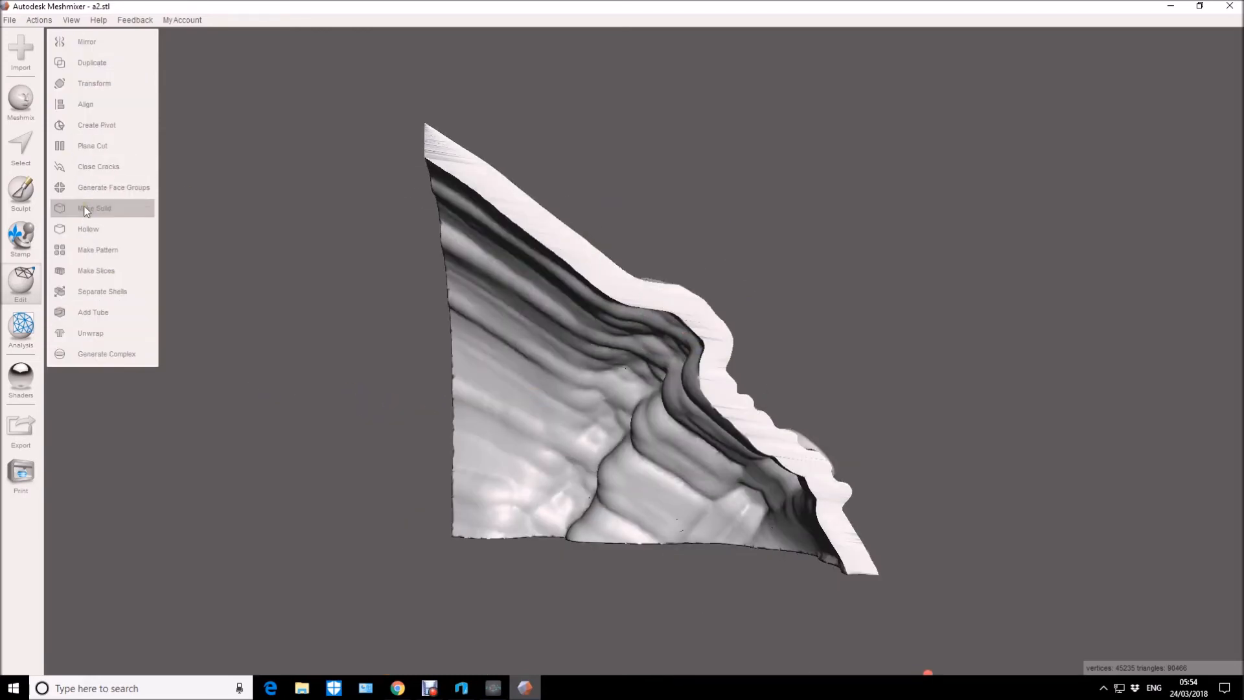
Hollow the a2 part with an offset distance of 0.5 mm and update the hollow.
{"action": "left_click", "coordinate": [87, 227]}
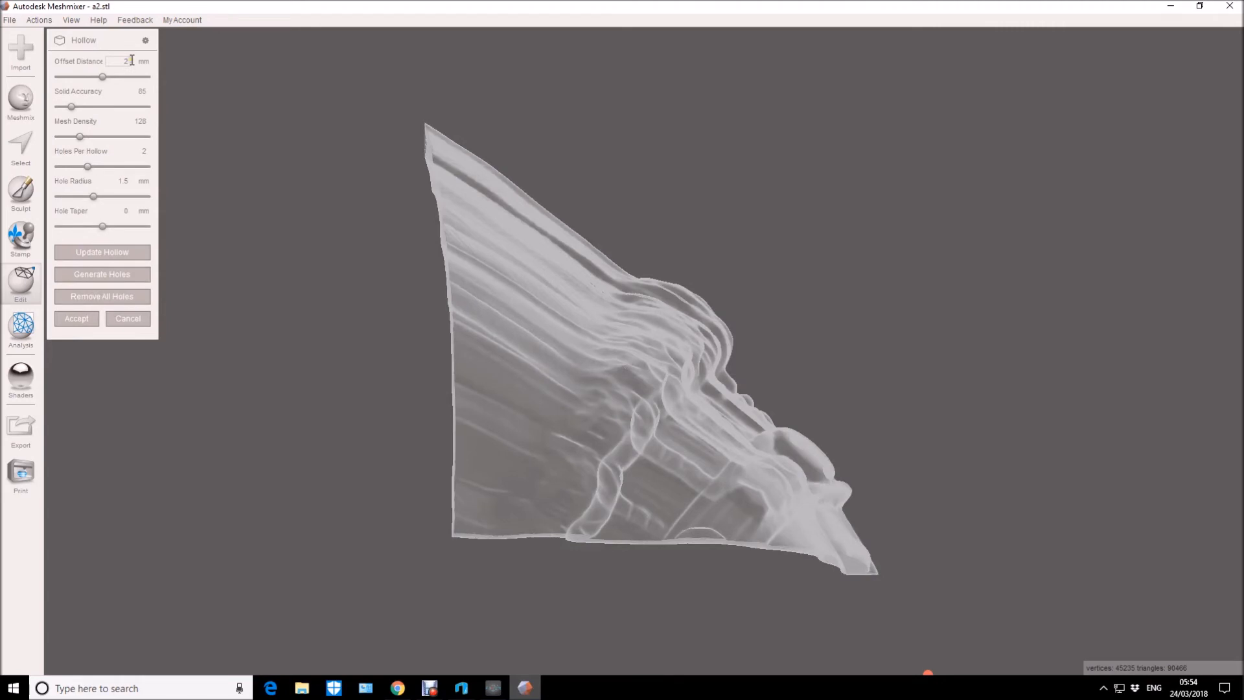
{"action": "left_click", "coordinate": [112, 61]}
{"action": "type", "text": "0.5"}
{"action": "left_click", "coordinate": [88, 256]}
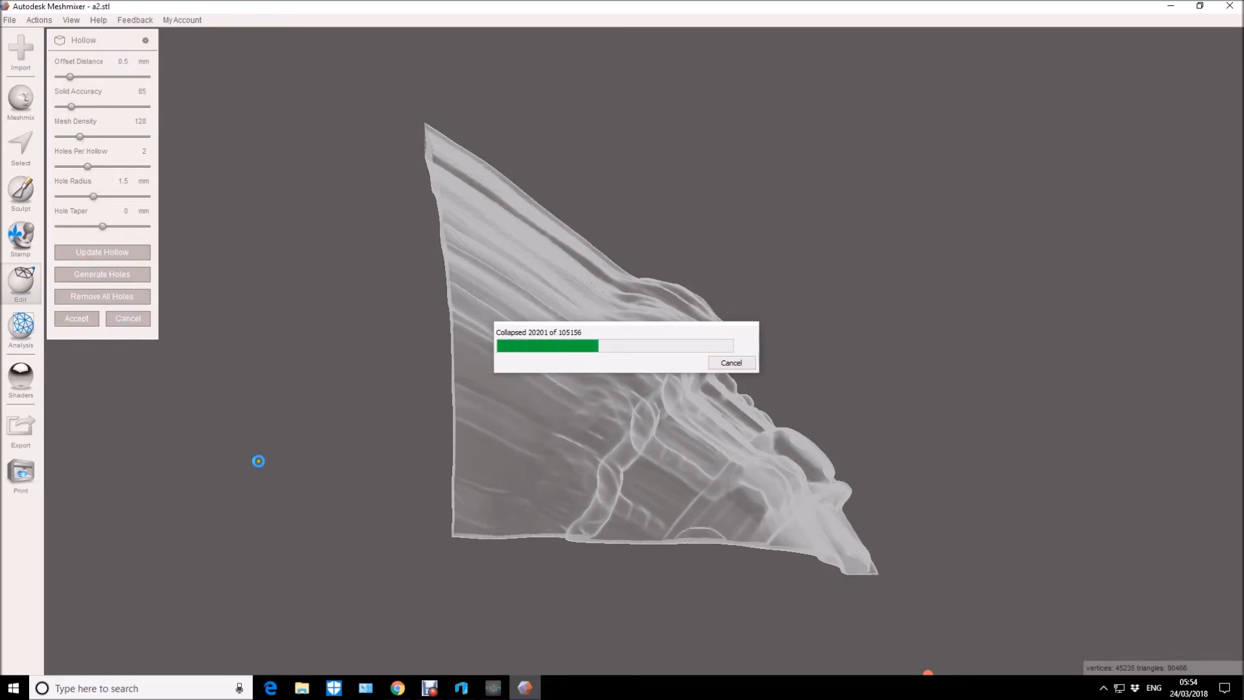
{"action": "left_click", "coordinate": [344, 456]}
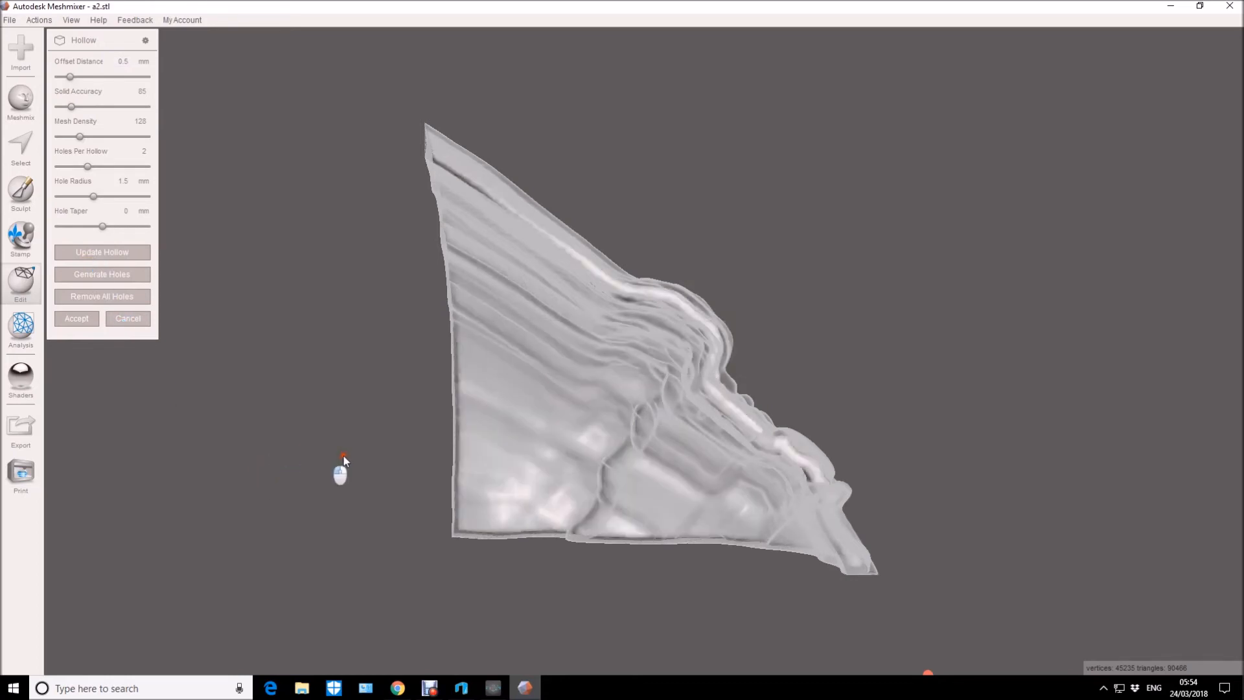
{"action": "left_click_drag", "start_coordinate": [298, 445], "coordinate": [369, 440]}
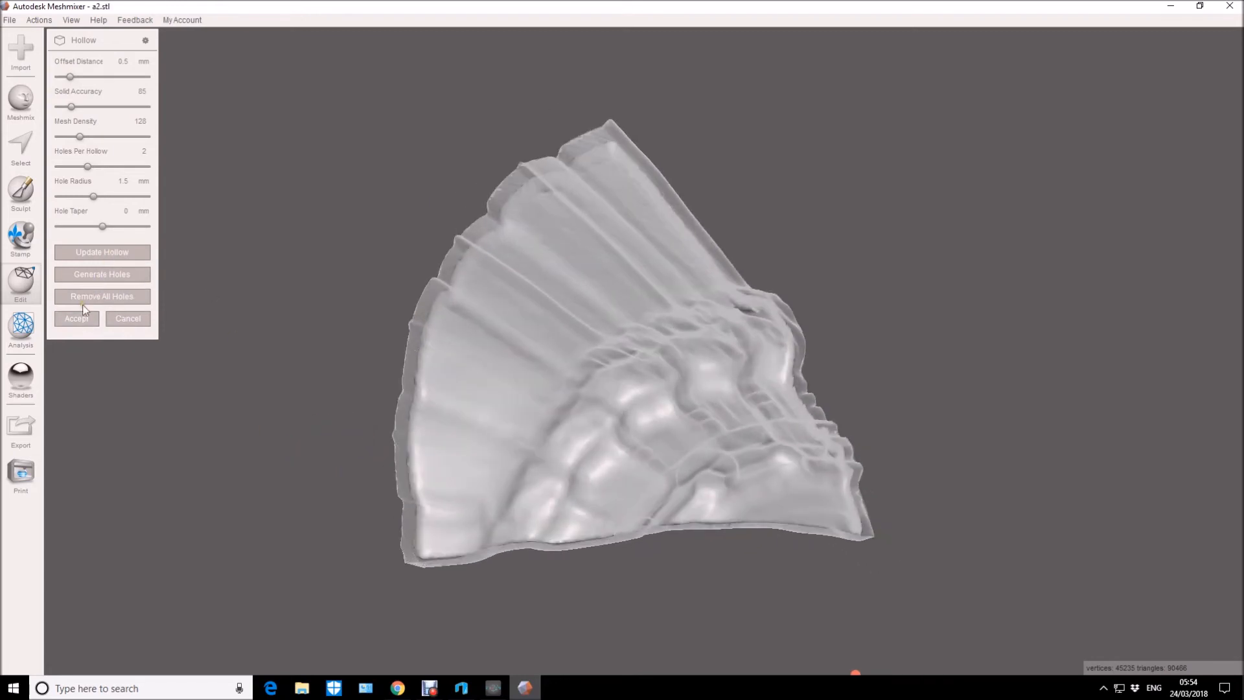
Generate two drain holes in a2 and set the hole radius to 2.5 mm.
{"action": "left_click", "coordinate": [102, 275]}
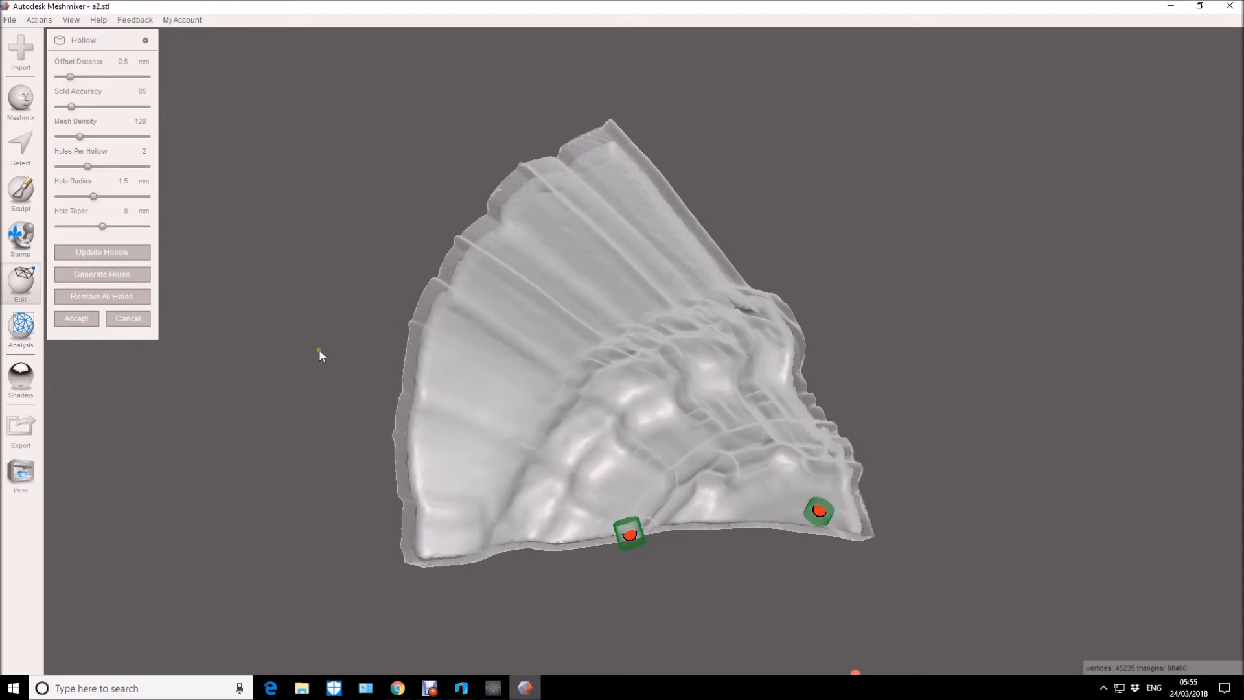
{"action": "left_click", "coordinate": [109, 183]}
{"action": "type", "text": "2.5"}
{"action": "key", "text": "Return"}
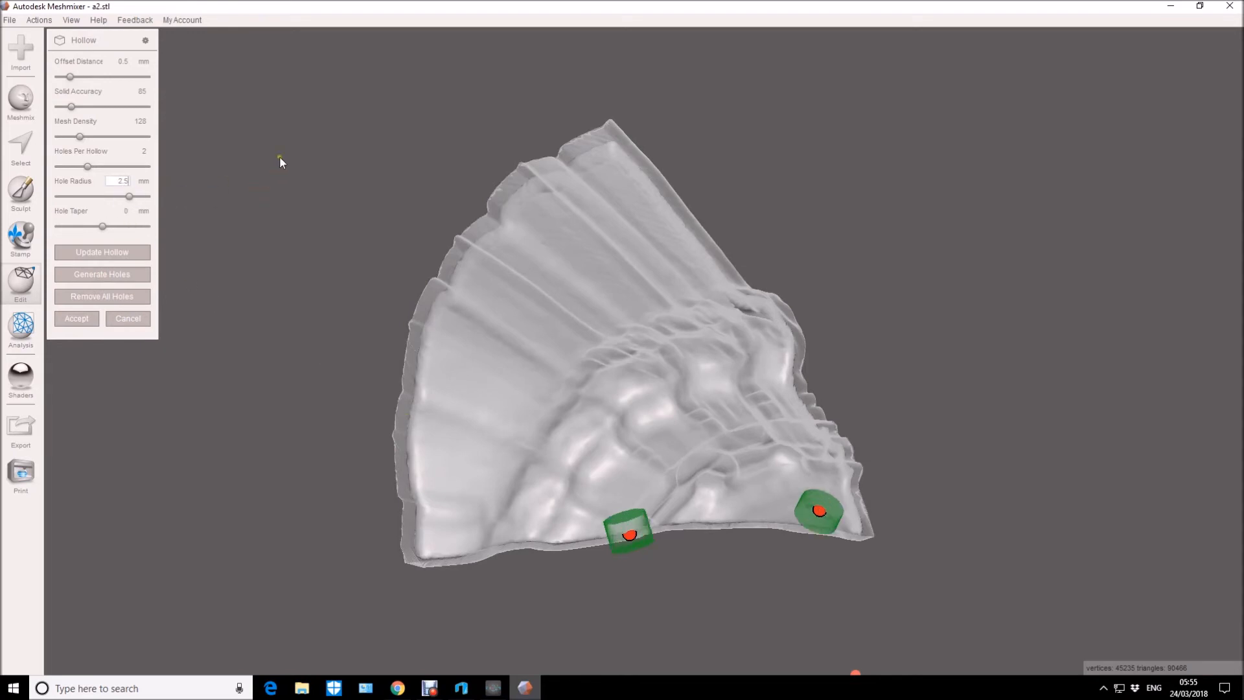
Move the drain hole at the middle of a2's lower edge into the wide end's lower corner and try to accept the hollow.
{"action": "mouse_move", "coordinate": [629, 538]}
{"action": "left_mouse_down"}
{"action": "mouse_move", "coordinate": [460, 515]}
{"action": "mouse_move", "coordinate": [460, 542]}
{"action": "mouse_move", "coordinate": [463, 531]}
{"action": "left_mouse_up"}
{"action": "mouse_move", "coordinate": [754, 602]}
{"action": "left_mouse_down"}
{"action": "mouse_move", "coordinate": [748, 511]}
{"action": "mouse_move", "coordinate": [761, 527]}
{"action": "mouse_move", "coordinate": [656, 537]}
{"action": "mouse_move", "coordinate": [635, 550]}
{"action": "mouse_move", "coordinate": [627, 581]}
{"action": "mouse_move", "coordinate": [694, 596]}
{"action": "mouse_move", "coordinate": [882, 585]}
{"action": "mouse_move", "coordinate": [888, 601]}
{"action": "mouse_move", "coordinate": [774, 607]}
{"action": "left_mouse_up"}
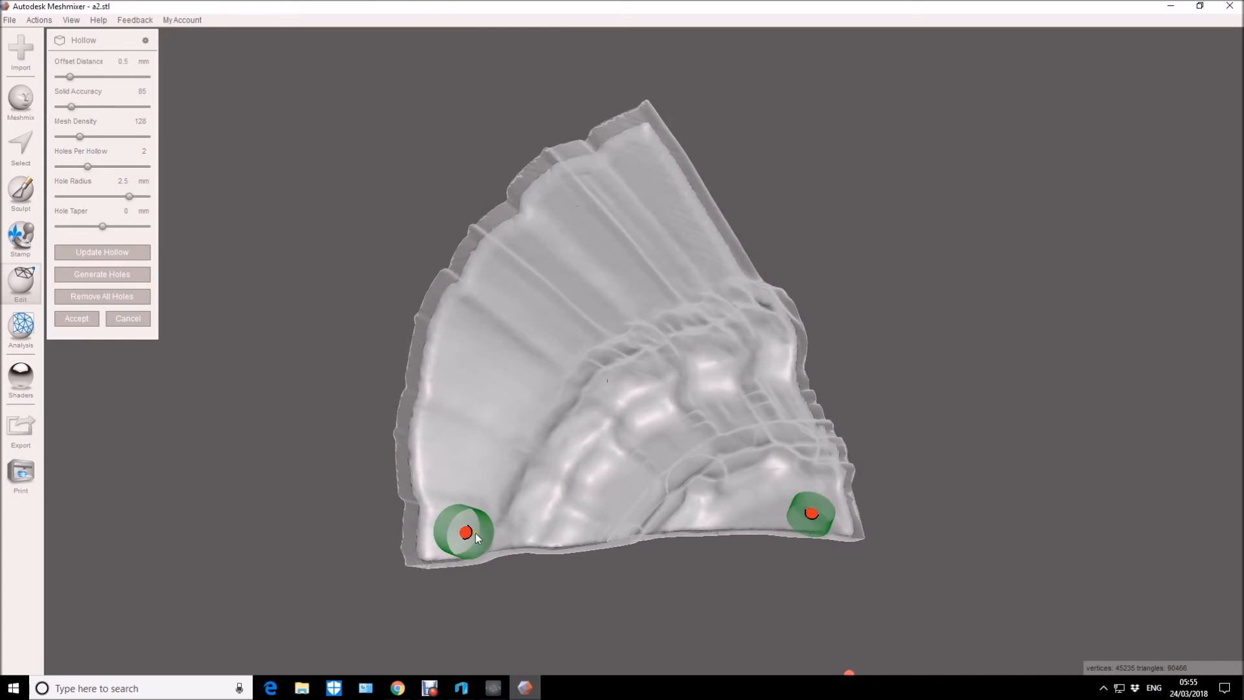
{"action": "mouse_move", "coordinate": [467, 533]}
{"action": "left_mouse_down"}
{"action": "mouse_move", "coordinate": [471, 516]}
{"action": "mouse_move", "coordinate": [477, 529]}
{"action": "left_mouse_up"}
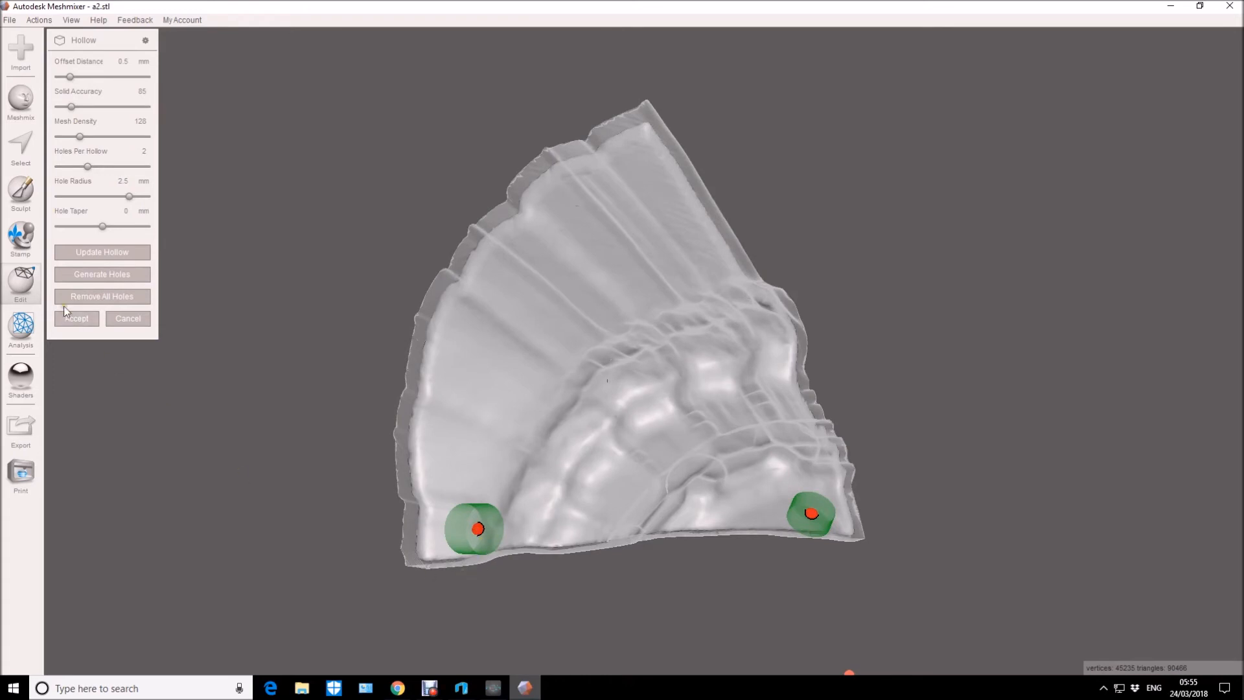
{"action": "left_click", "coordinate": [86, 321]}
Regenerate the two drain holes in a2 and place them in the lower corners of the part's inner face.
{"action": "right_click_drag", "start_coordinate": [617, 578], "coordinate": [551, 538]}
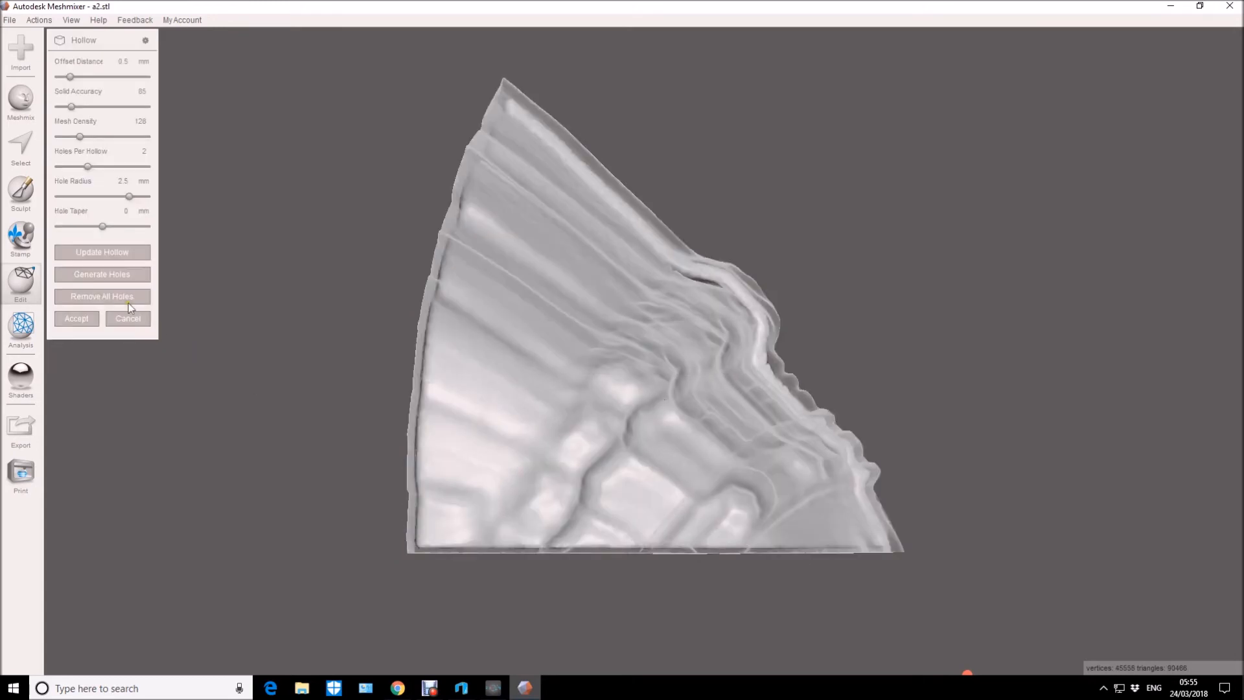
{"action": "left_click", "coordinate": [101, 275]}
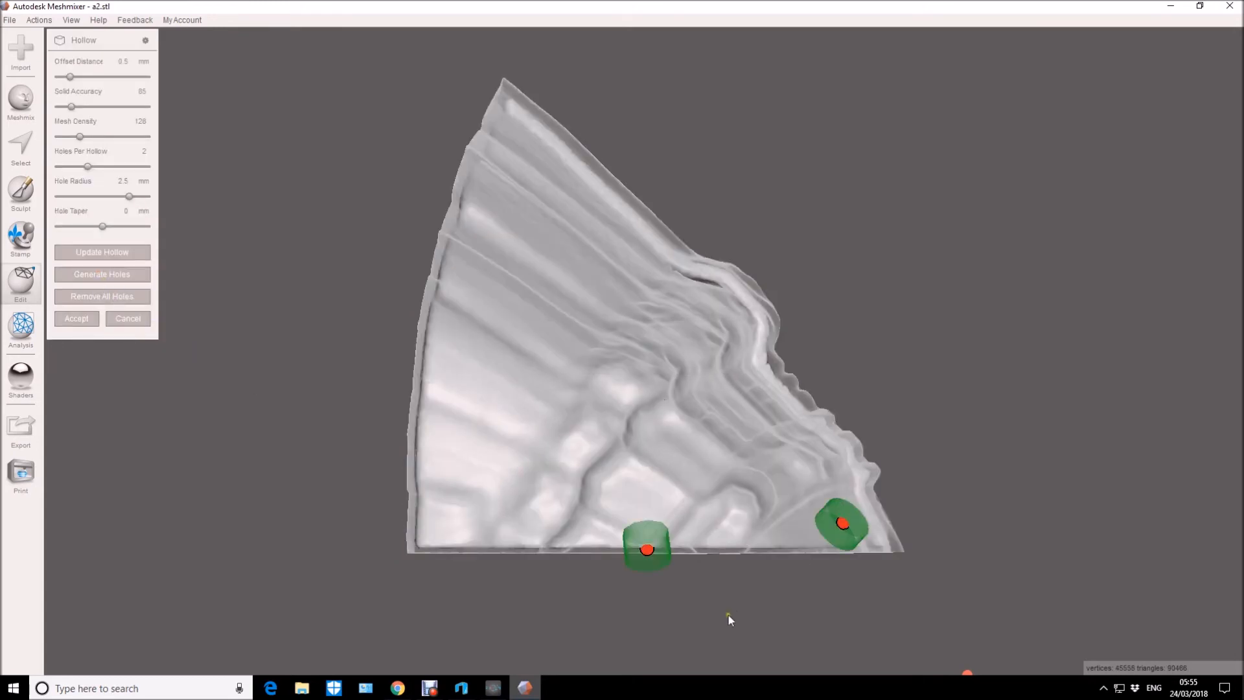
{"action": "left_click_drag", "start_coordinate": [640, 548], "coordinate": [495, 514]}
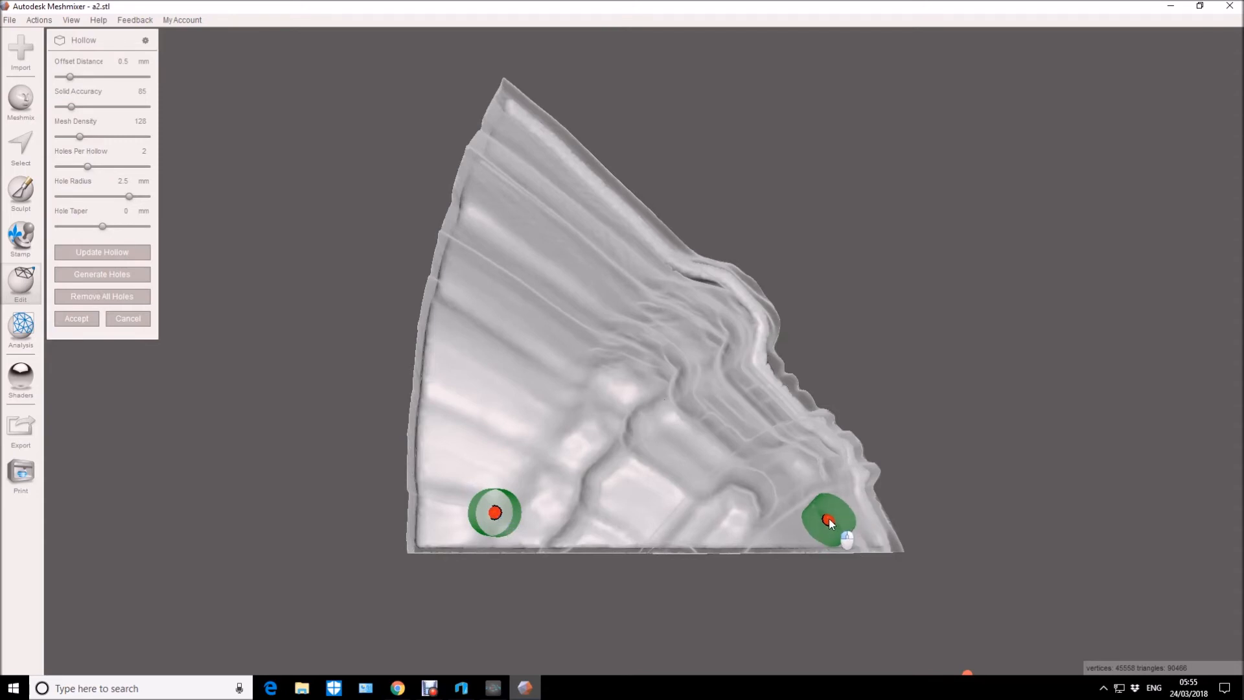
{"action": "right_click_drag", "start_coordinate": [782, 583], "coordinate": [818, 551]}
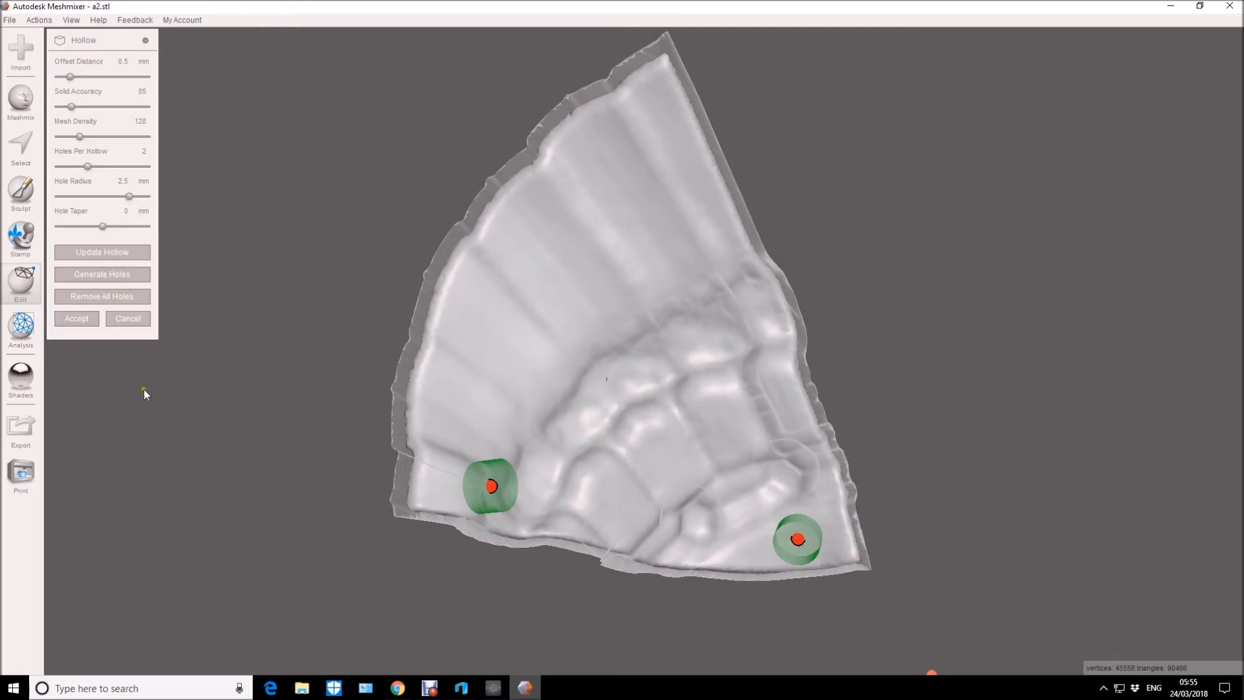
Fine-tune the drain hole in the lower corner of a2's wide end so it reaches the hollow, and accept the hollow.
{"action": "right_click_drag", "start_coordinate": [170, 440], "coordinate": [152, 528]}
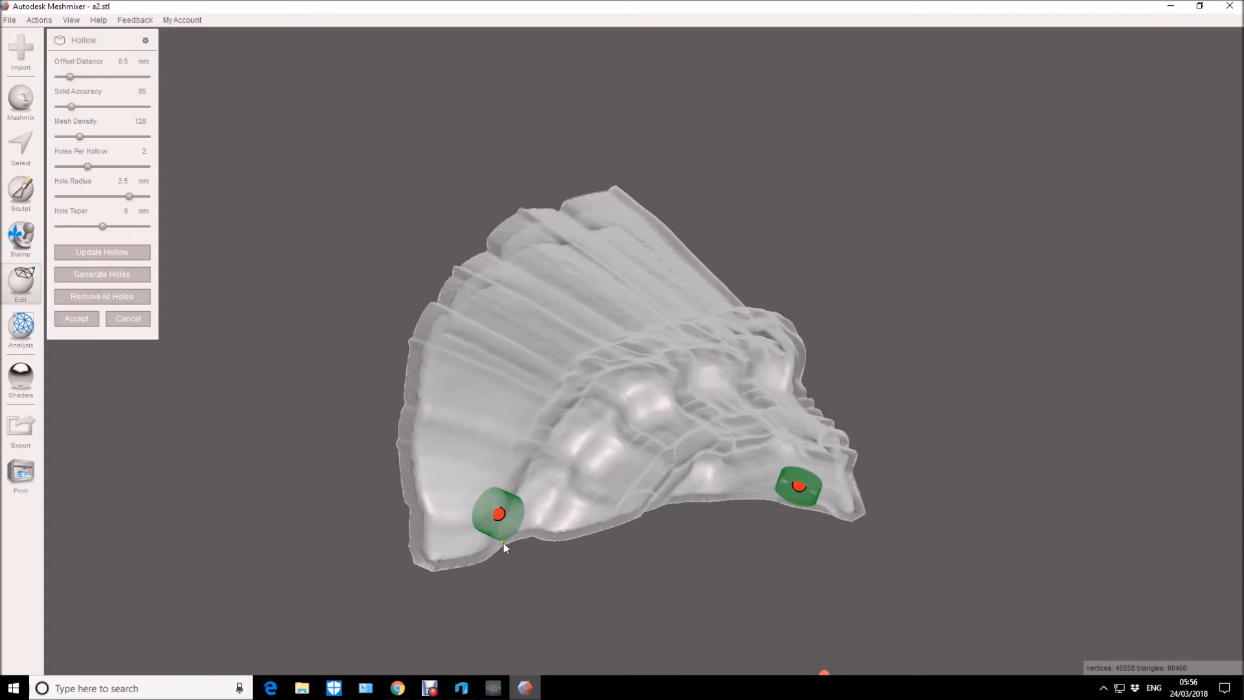
{"action": "left_click_drag", "start_coordinate": [502, 516], "coordinate": [461, 536]}
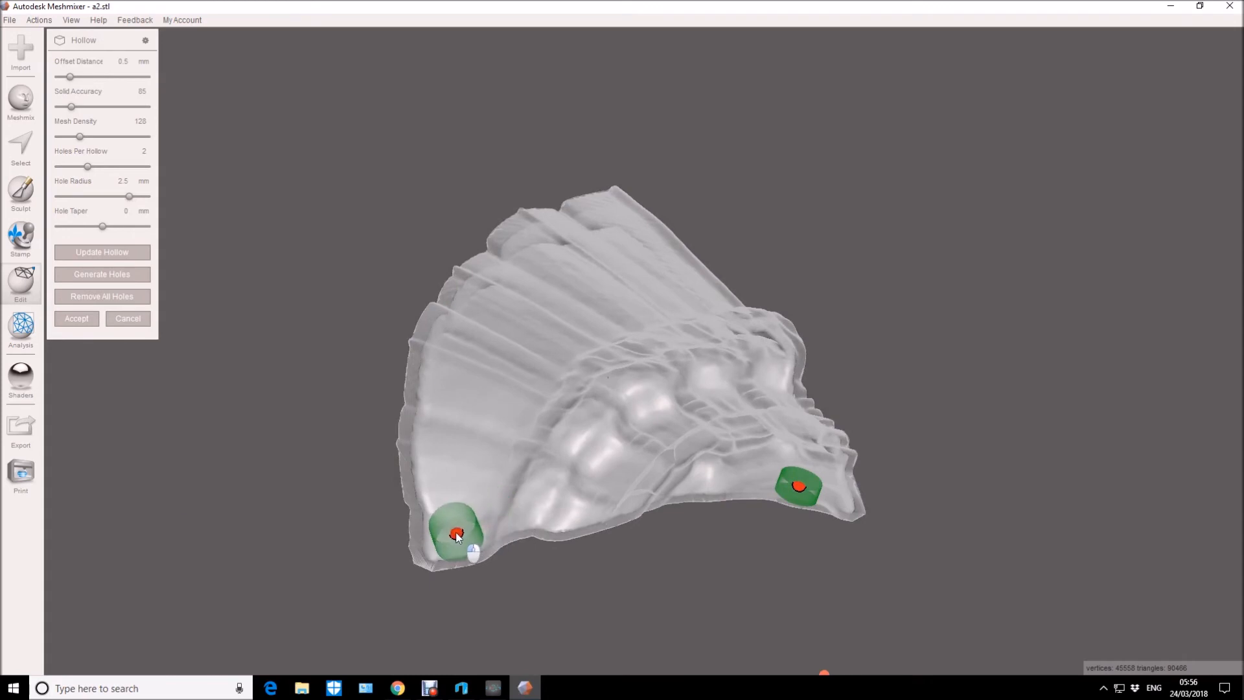
{"action": "right_click_drag", "start_coordinate": [456, 547], "coordinate": [417, 529]}
{"action": "left_click_drag", "start_coordinate": [466, 512], "coordinate": [503, 515]}
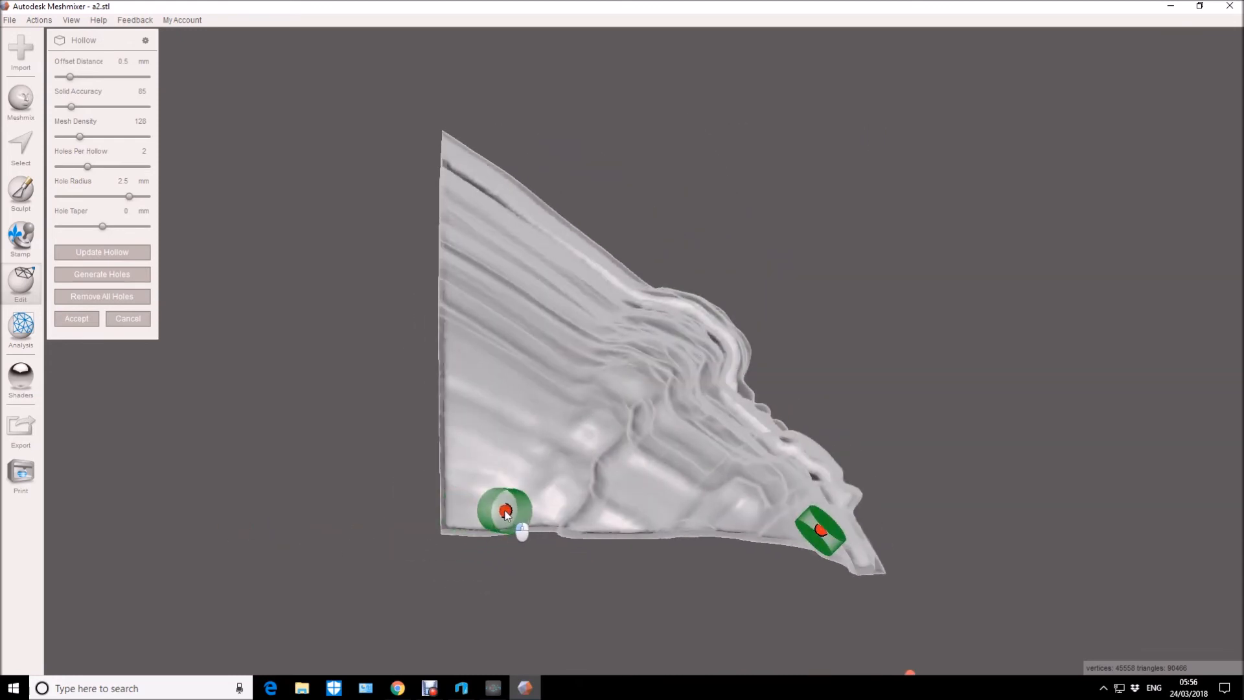
{"action": "right_click_drag", "start_coordinate": [335, 565], "coordinate": [493, 600]}
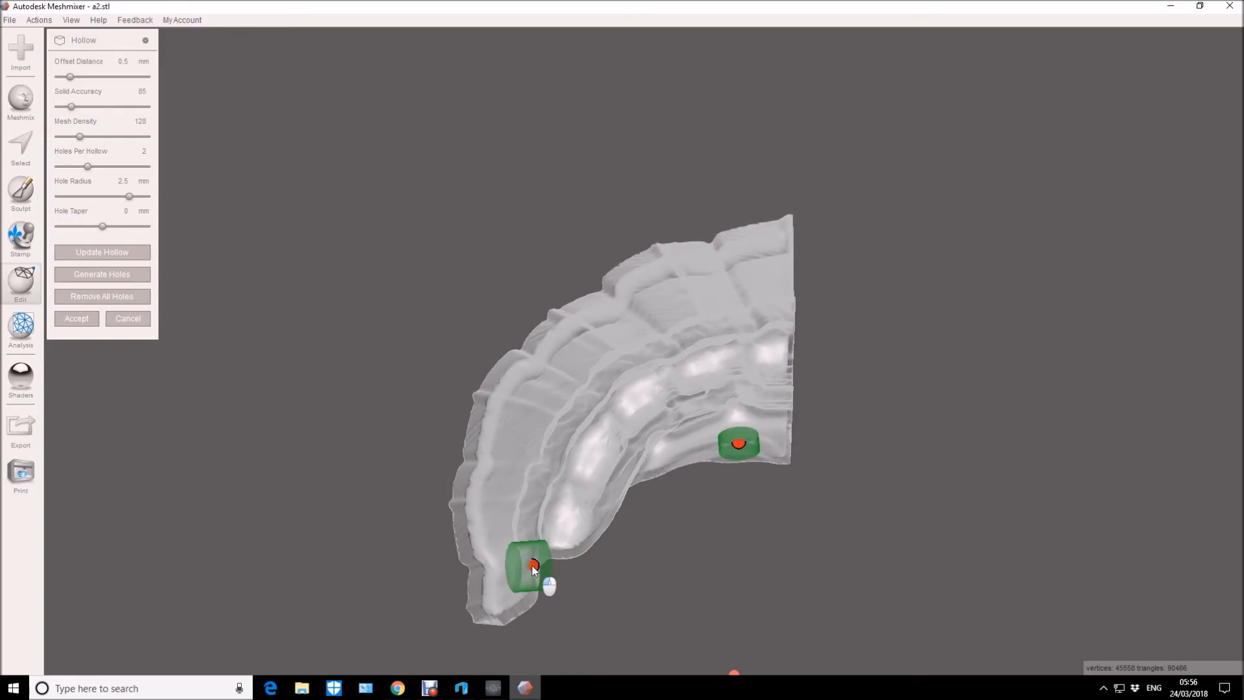
{"action": "mouse_move", "coordinate": [528, 574]}
{"action": "left_mouse_down"}
{"action": "mouse_move", "coordinate": [534, 558]}
{"action": "mouse_move", "coordinate": [516, 577]}
{"action": "left_mouse_up"}
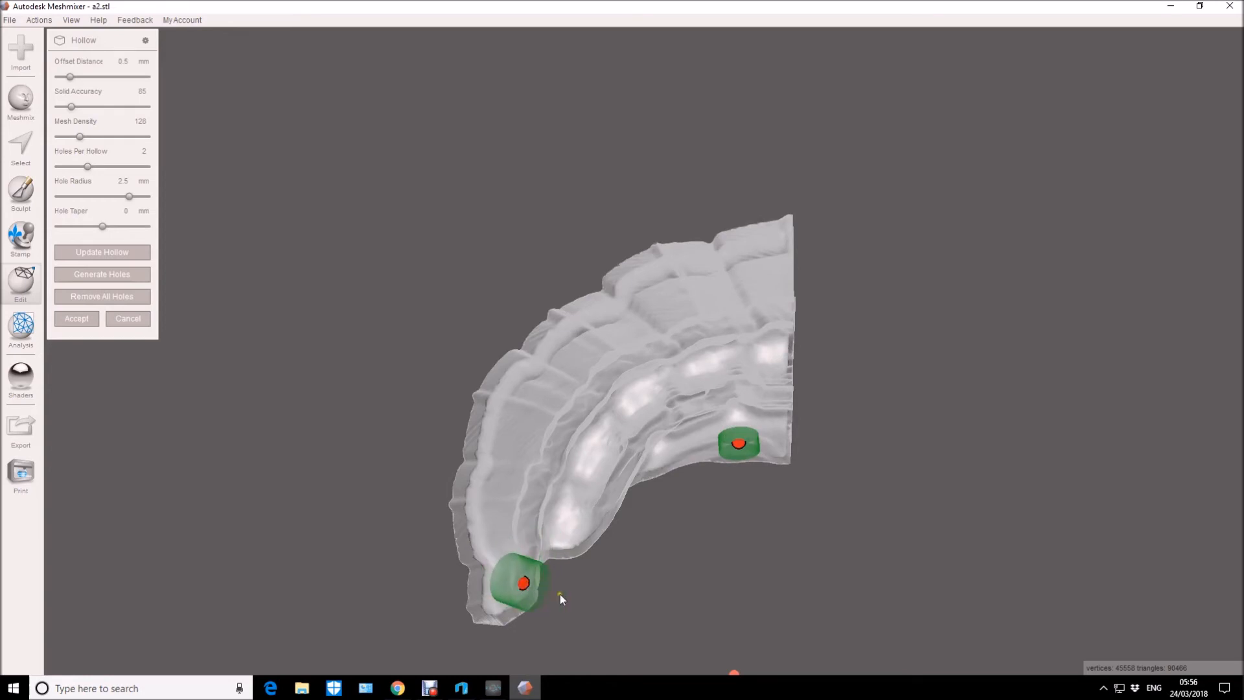
{"action": "right_click_drag", "start_coordinate": [656, 593], "coordinate": [473, 534]}
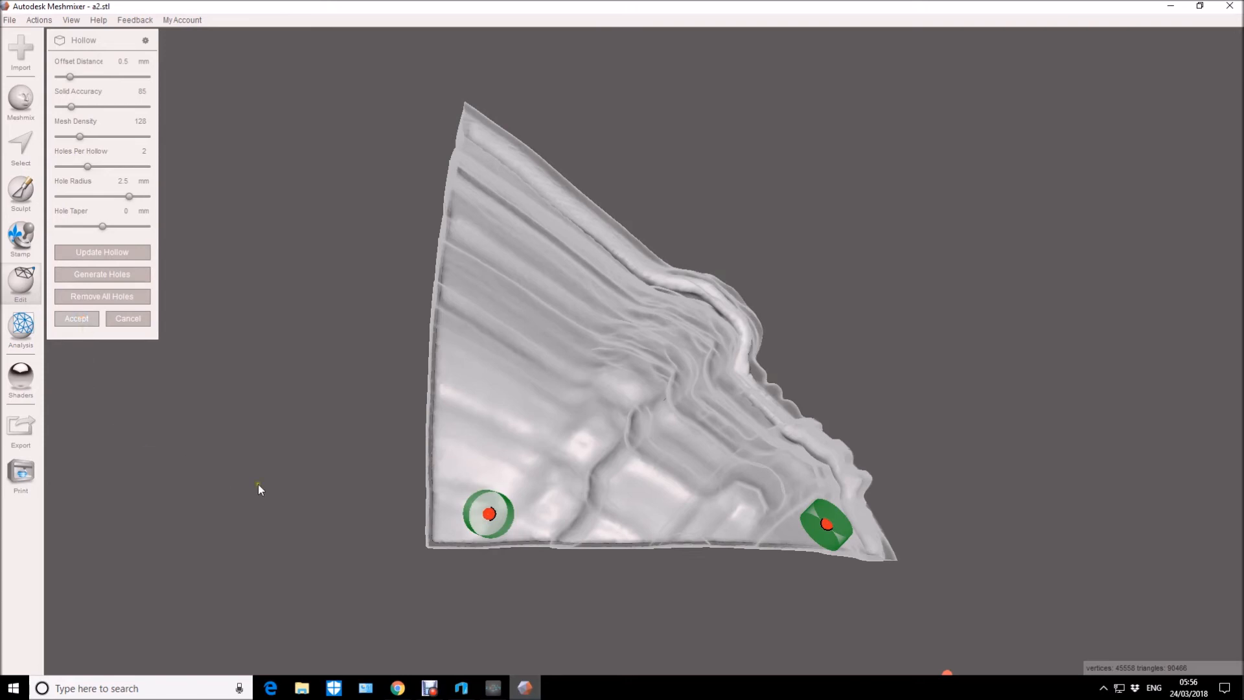
{"action": "key", "text": "Return"}
{"action": "mouse_move", "coordinate": [301, 503]}
{"action": "right_mouse_down"}
{"action": "mouse_move", "coordinate": [453, 445]}
{"action": "mouse_move", "coordinate": [527, 299]}
{"action": "mouse_move", "coordinate": [593, 281]}
{"action": "mouse_move", "coordinate": [403, 333]}
{"action": "mouse_move", "coordinate": [388, 395]}
{"action": "mouse_move", "coordinate": [441, 468]}
{"action": "mouse_move", "coordinate": [476, 491]}
{"action": "mouse_move", "coordinate": [241, 486]}
{"action": "mouse_move", "coordinate": [264, 516]}
{"action": "mouse_move", "coordinate": [296, 515]}
{"action": "right_mouse_up"}
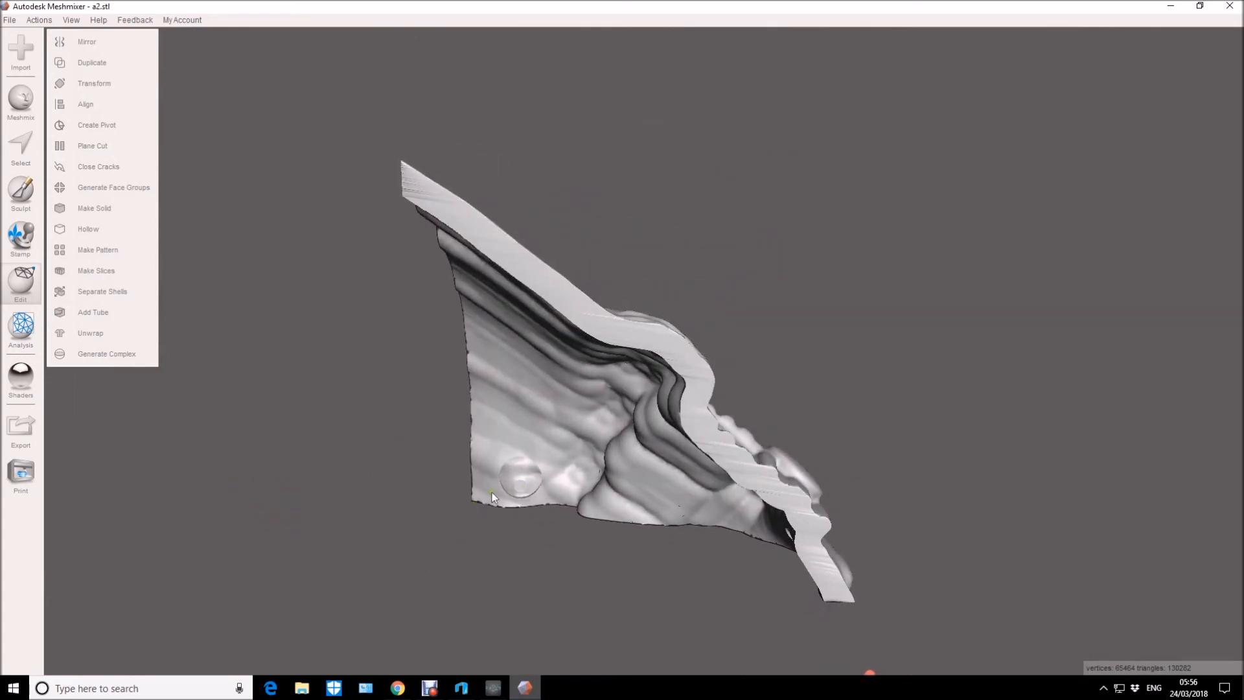
{"action": "scroll", "coordinate": [519, 600], "scroll_direction": "up", "scroll_amount": 3}
{"action": "scroll", "coordinate": [519, 600], "scroll_direction": "up", "scroll_amount": 1}
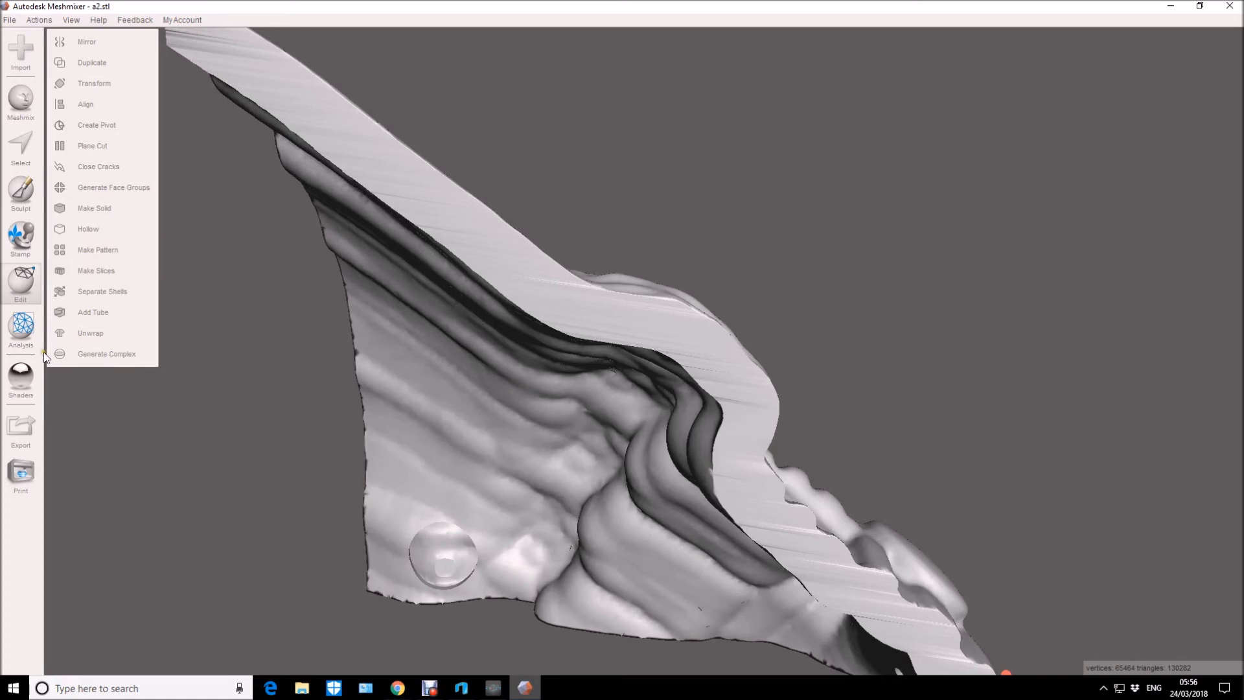
Export the hollowed part as binary STL a2 in the files folder, overwriting the existing file.
{"action": "left_click", "coordinate": [33, 434]}
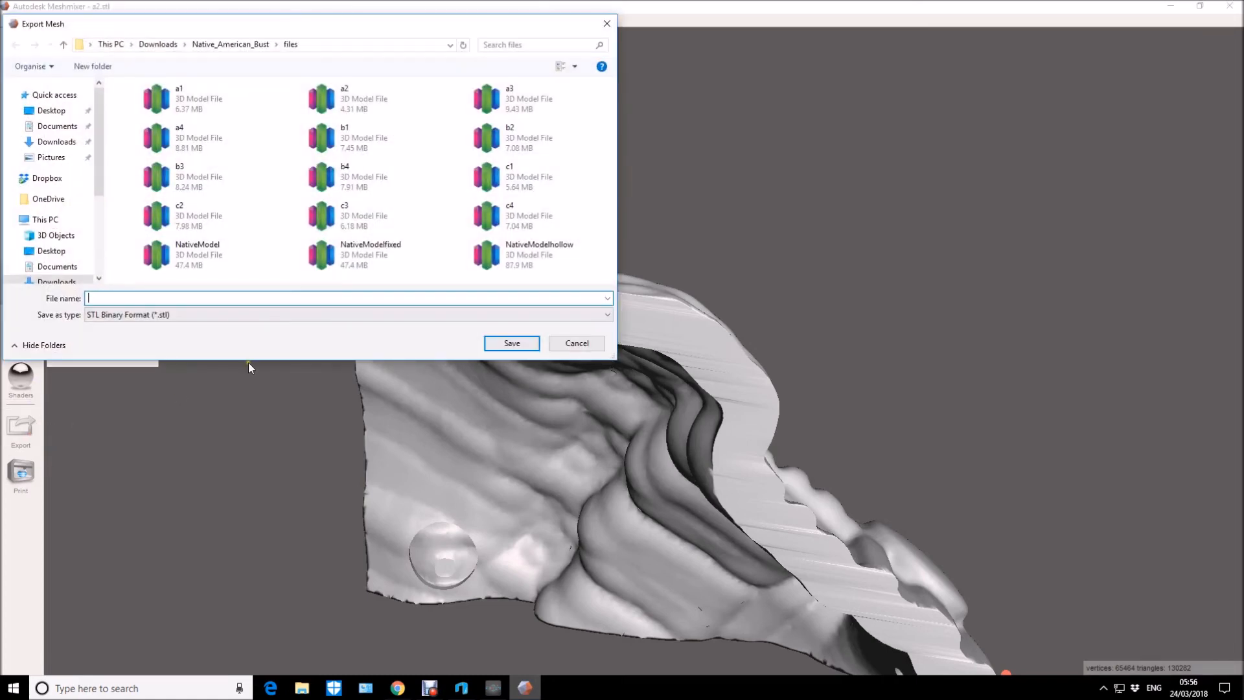
{"action": "left_click", "coordinate": [358, 106]}
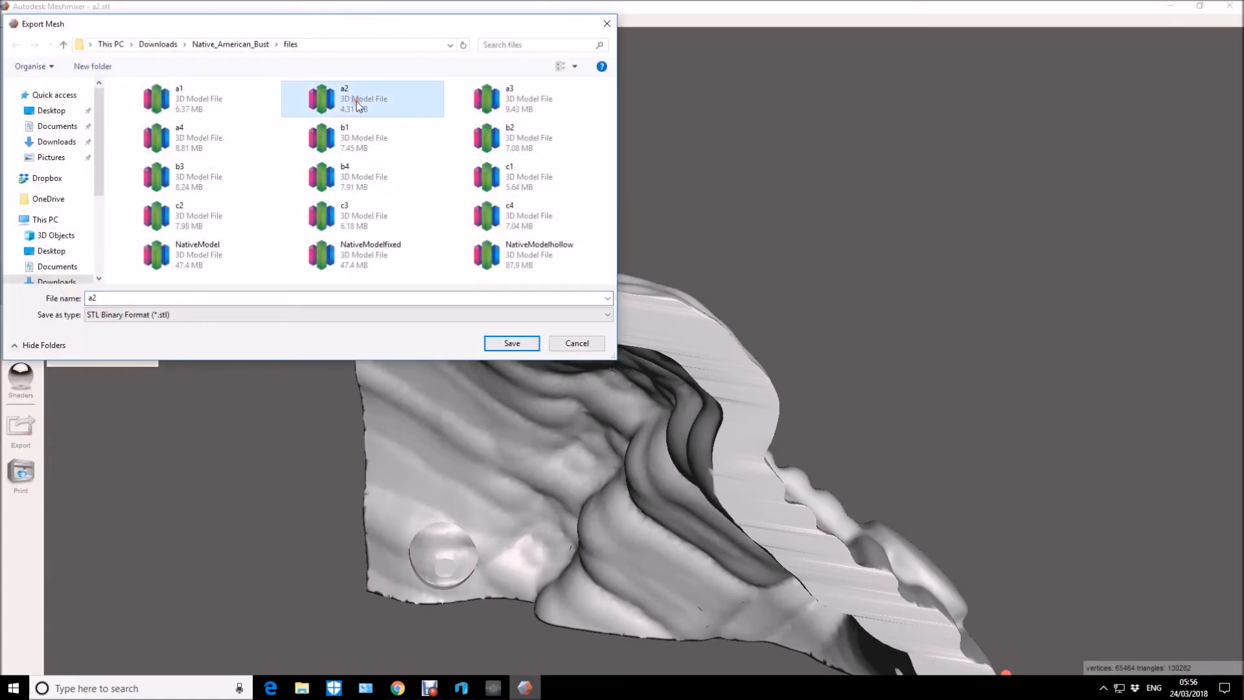
{"action": "left_click", "coordinate": [512, 343]}
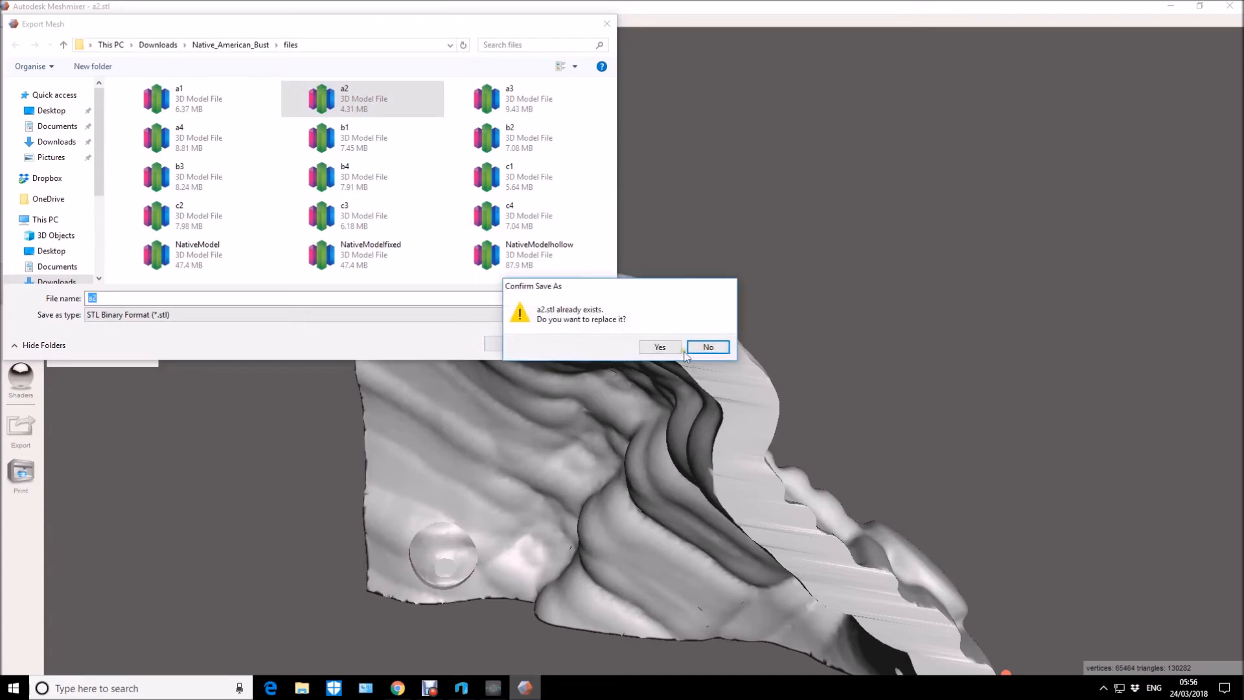
{"action": "left_click", "coordinate": [681, 348]}
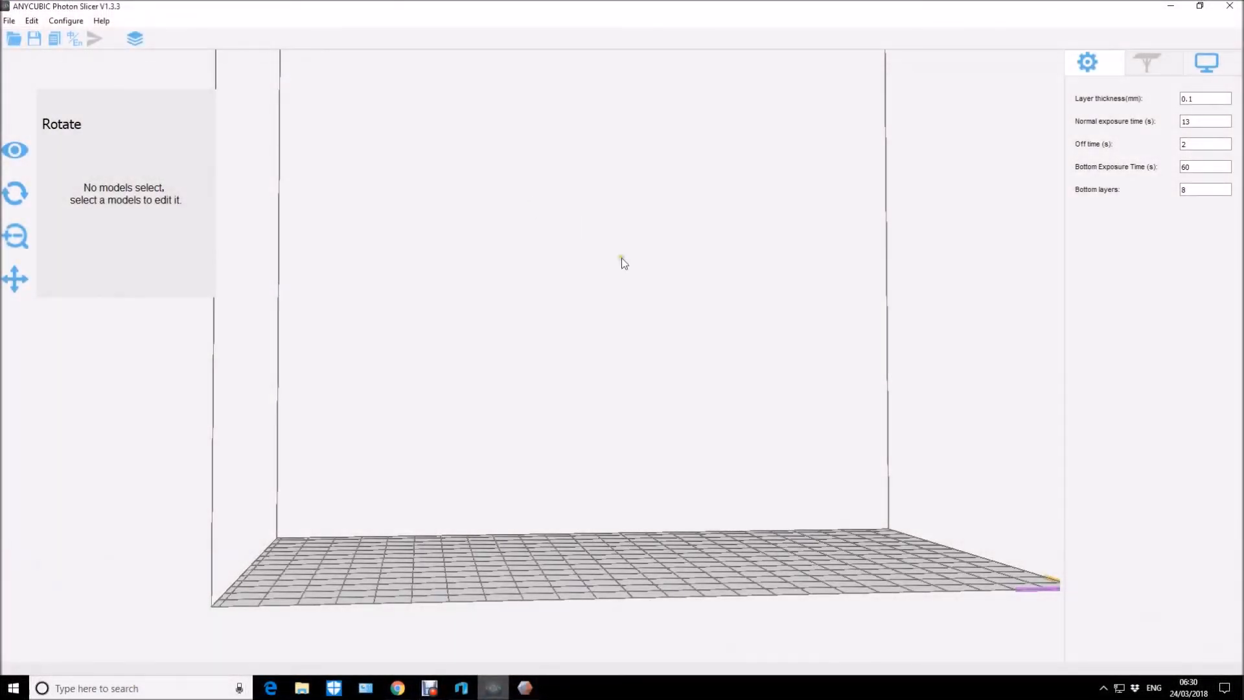
In ANYCUBIC Photon Slicer, open the b1 STL model from the Native_American_Bust files folder.
{"action": "left_click_drag", "start_coordinate": [664, 306], "coordinate": [639, 288]}
{"action": "left_click", "coordinate": [9, 20]}
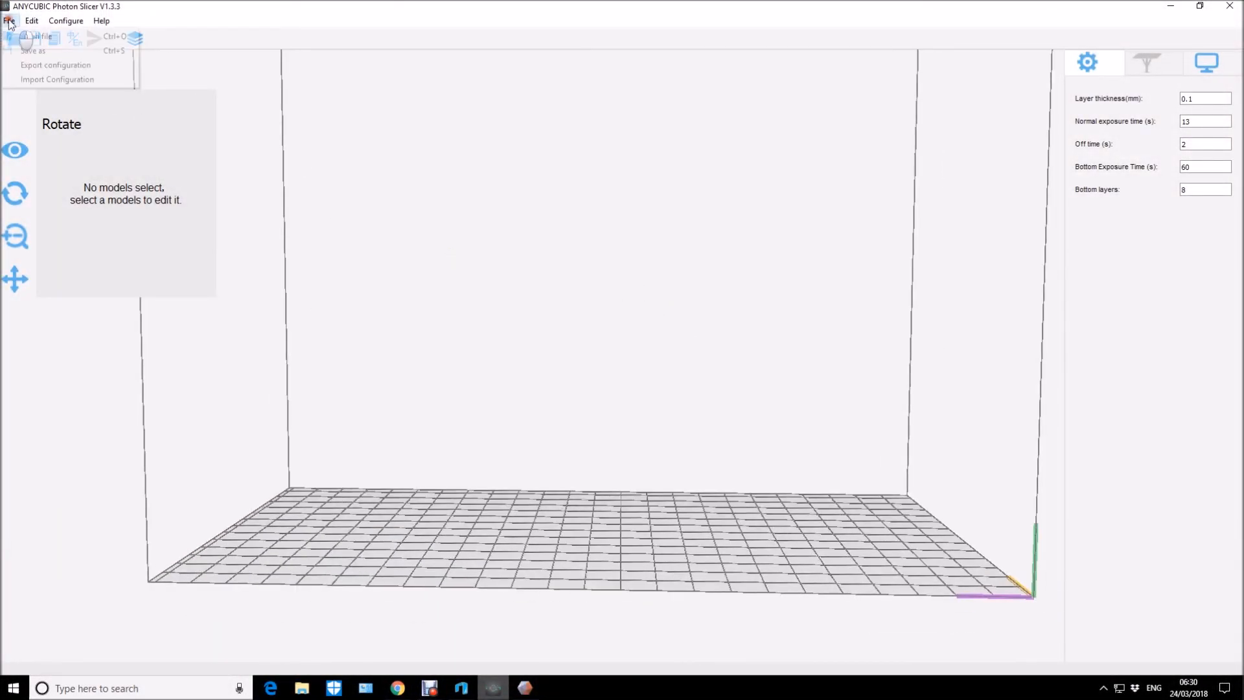
{"action": "left_click", "coordinate": [32, 37]}
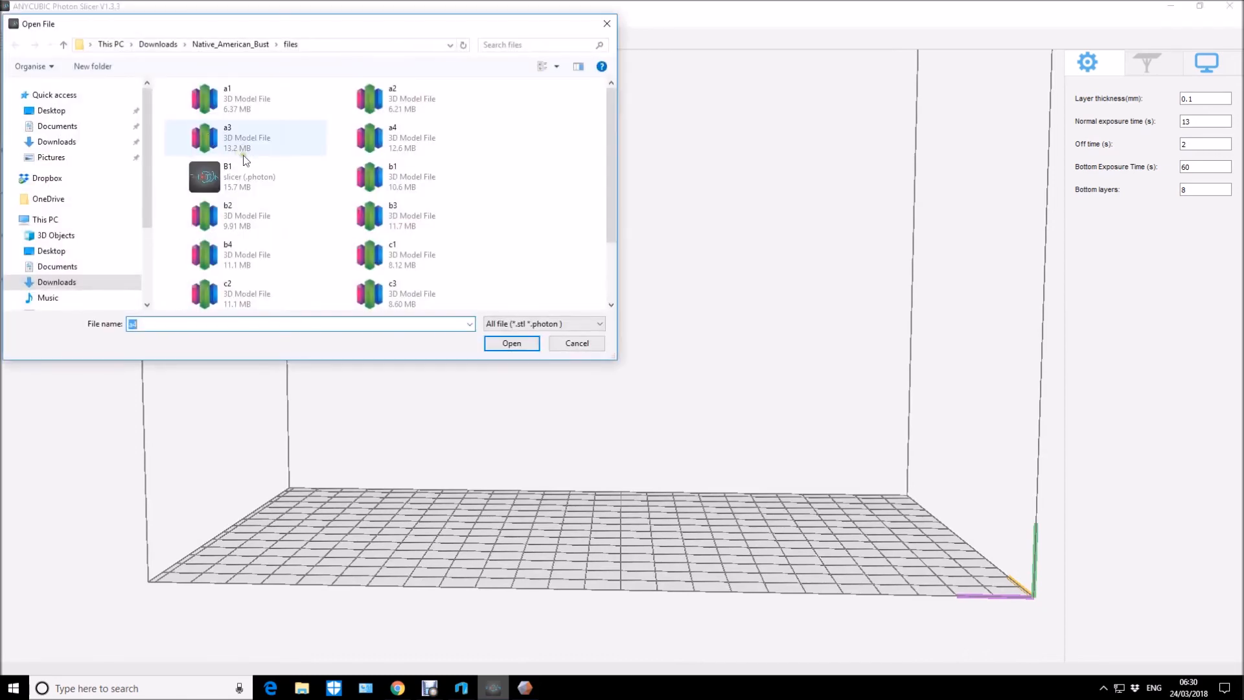
{"action": "left_click", "coordinate": [220, 99]}
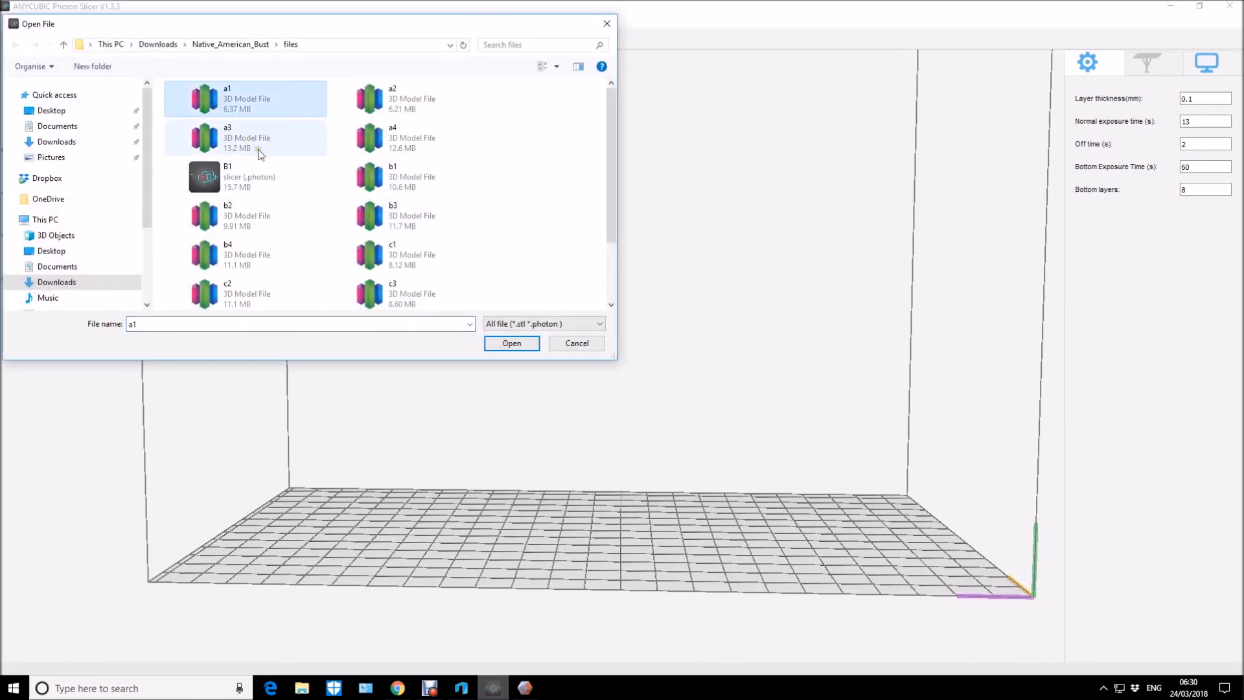
{"action": "left_click", "coordinate": [227, 126]}
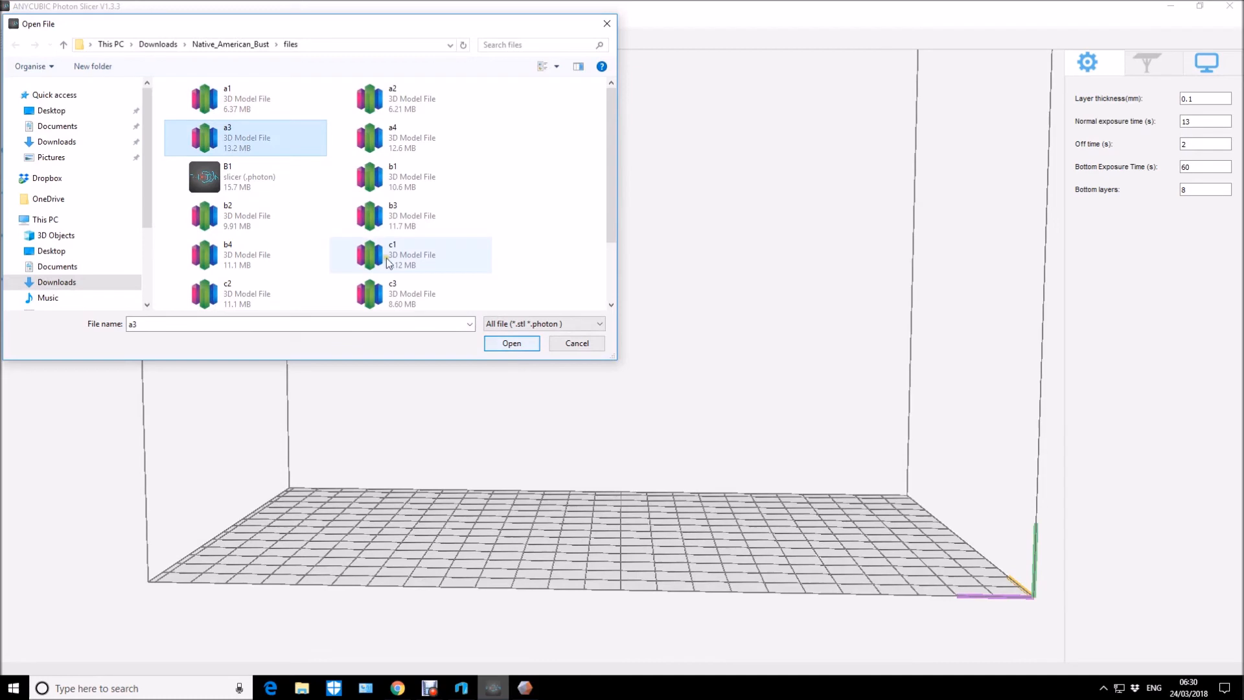
{"action": "left_click", "coordinate": [238, 211]}
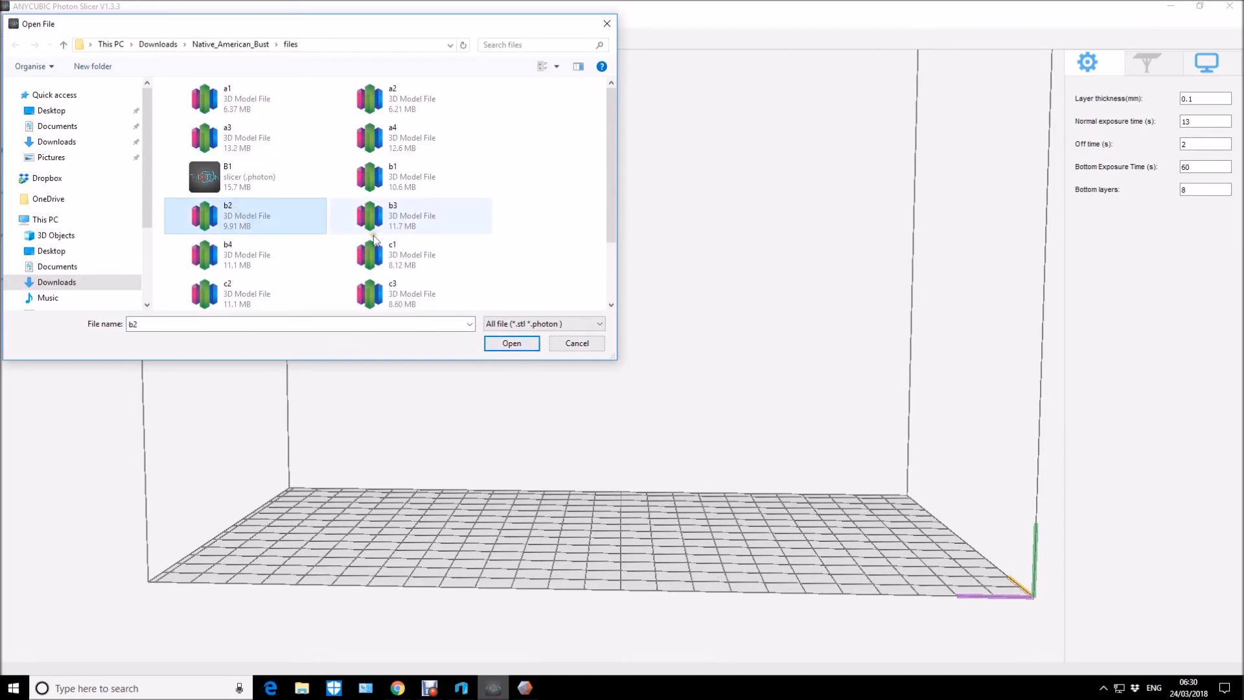
{"action": "left_click", "coordinate": [403, 176]}
{"action": "left_click", "coordinate": [522, 345]}
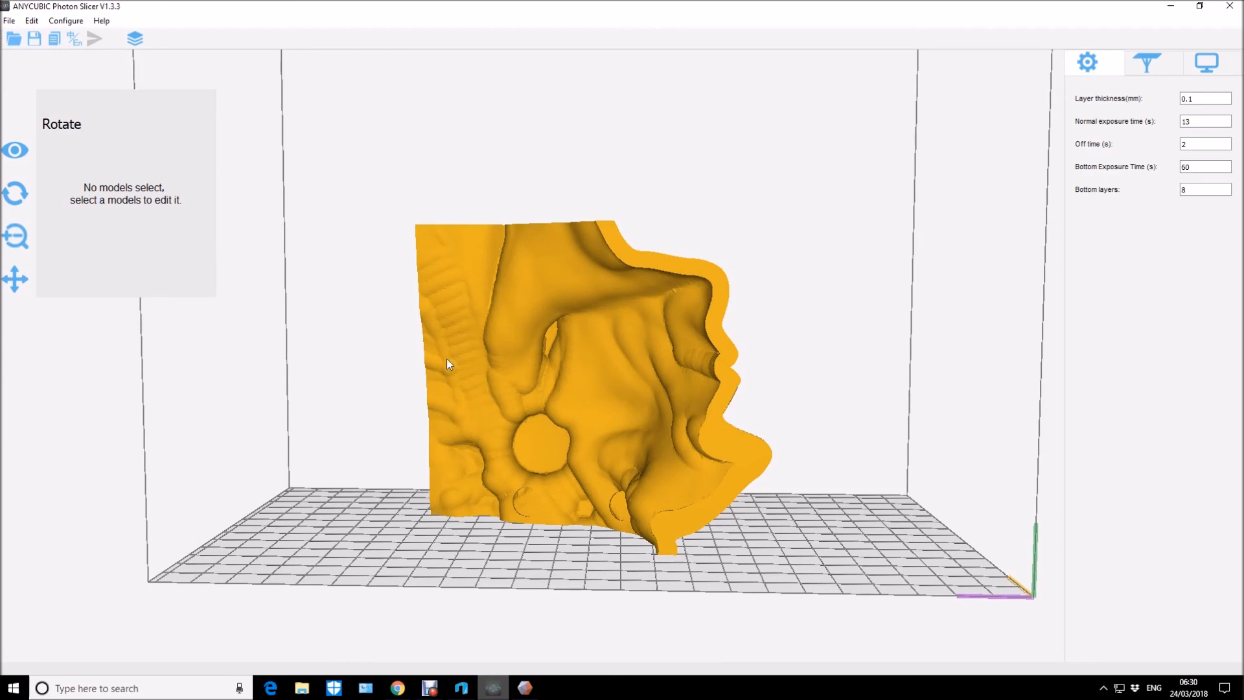
Move the b1 part toward the right side of the build plate and load the b2 STL model alongside it.
{"action": "left_click", "coordinate": [594, 472]}
{"action": "left_click_drag", "start_coordinate": [594, 473], "coordinate": [699, 451]}
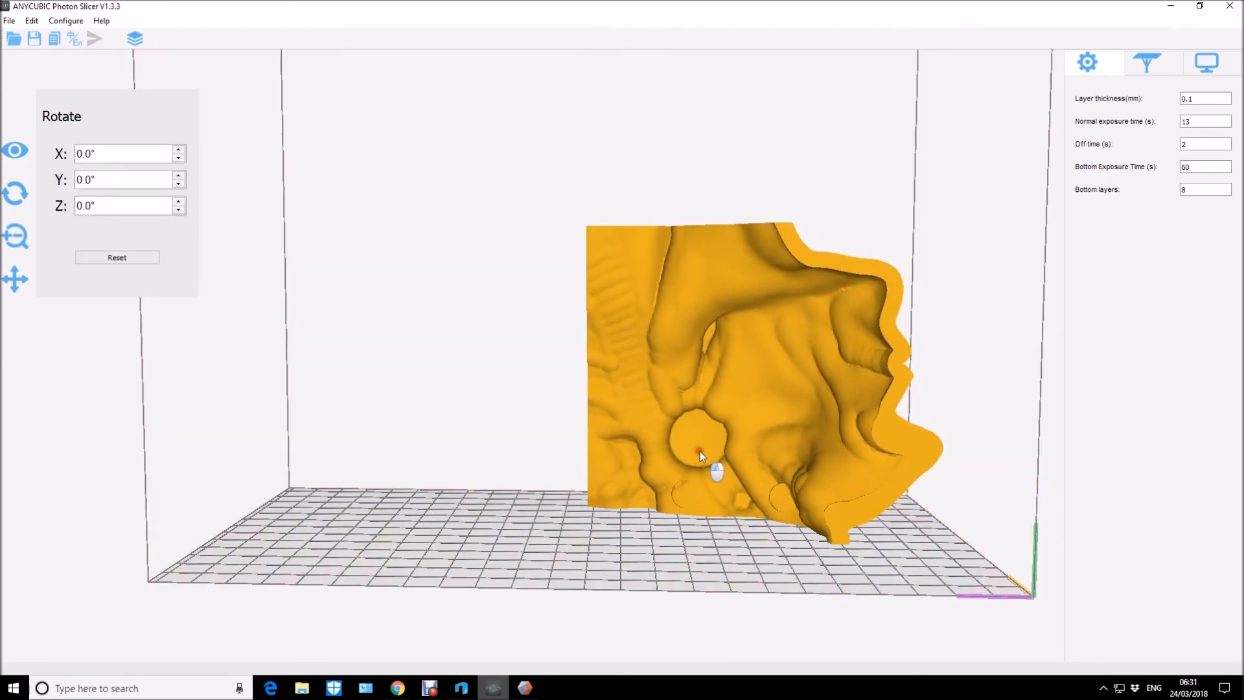
{"action": "left_click", "coordinate": [8, 19]}
{"action": "mouse_move", "coordinate": [31, 20]}
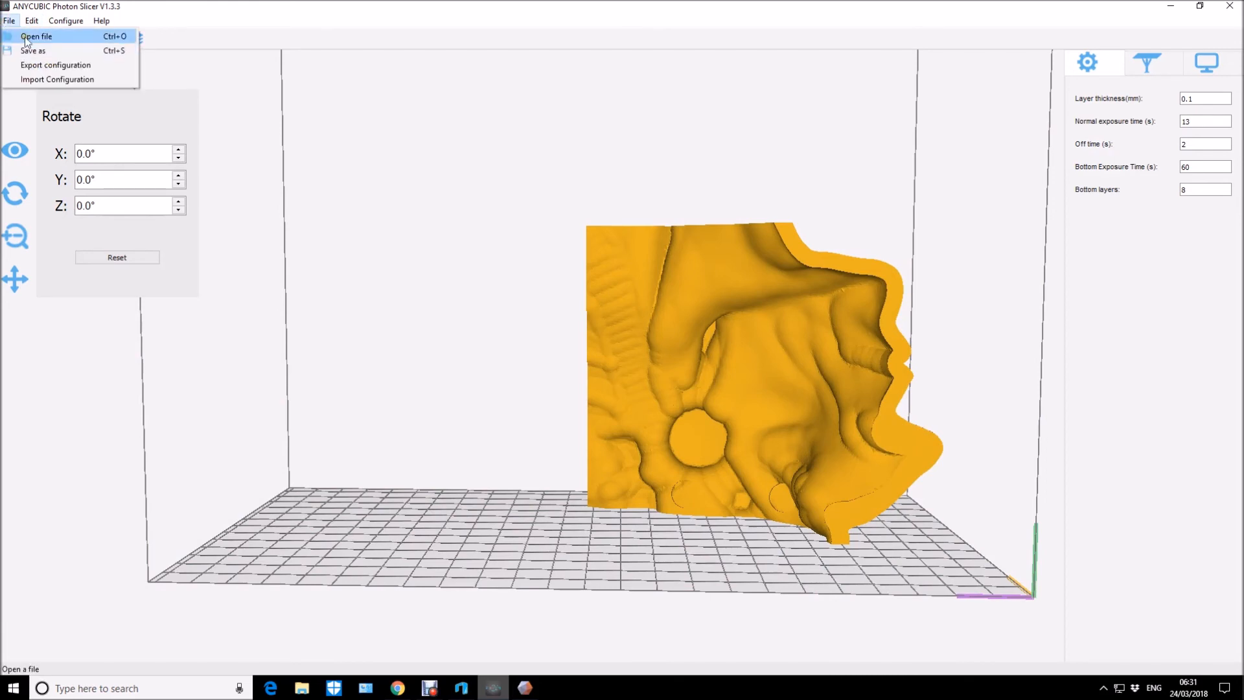
{"action": "left_click", "coordinate": [30, 37]}
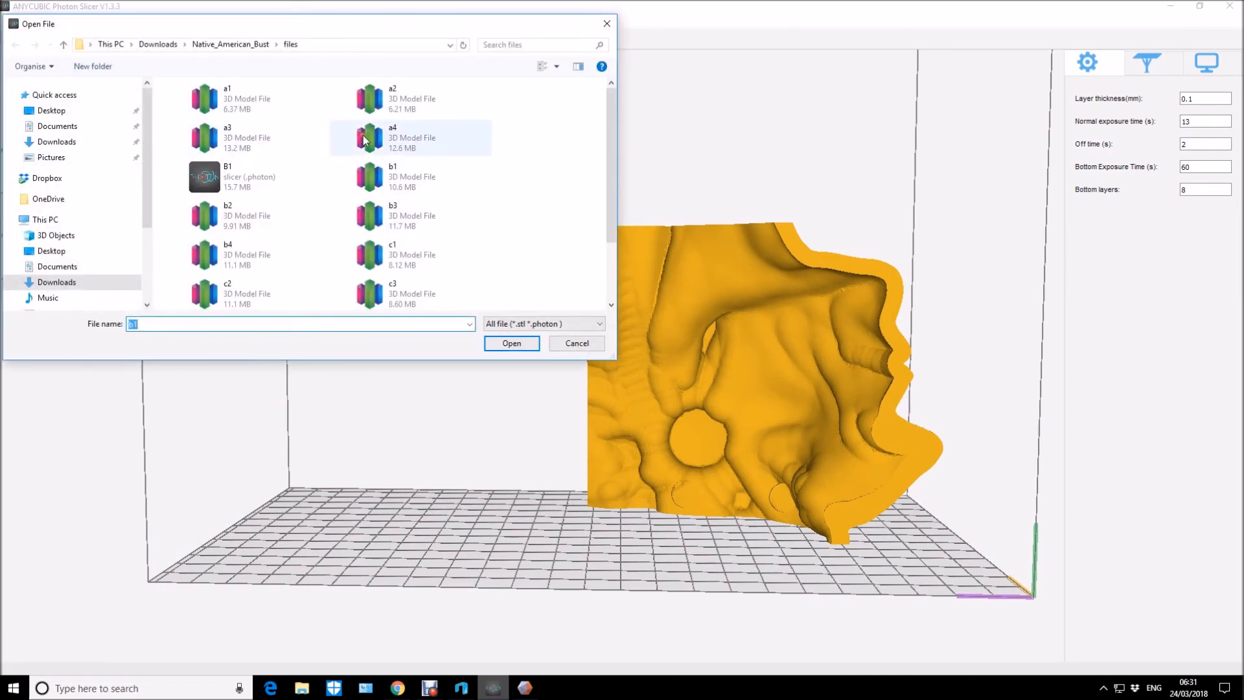
{"action": "left_click", "coordinate": [311, 219]}
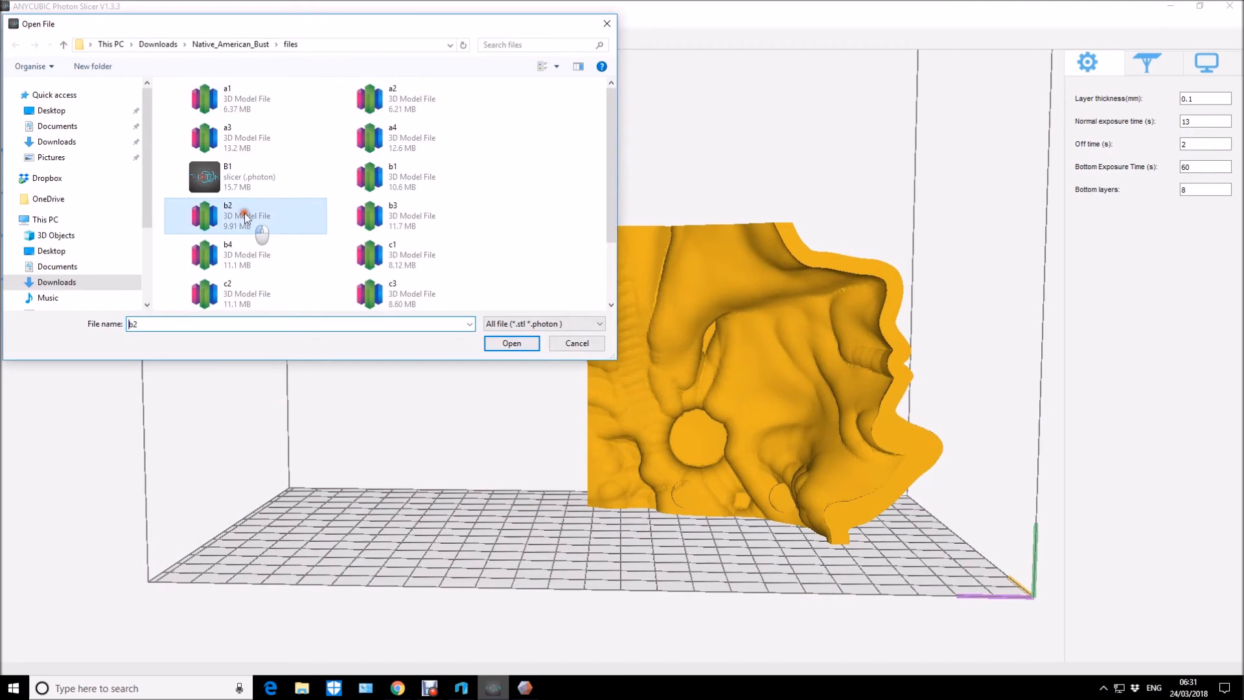
{"action": "left_click", "coordinate": [511, 343]}
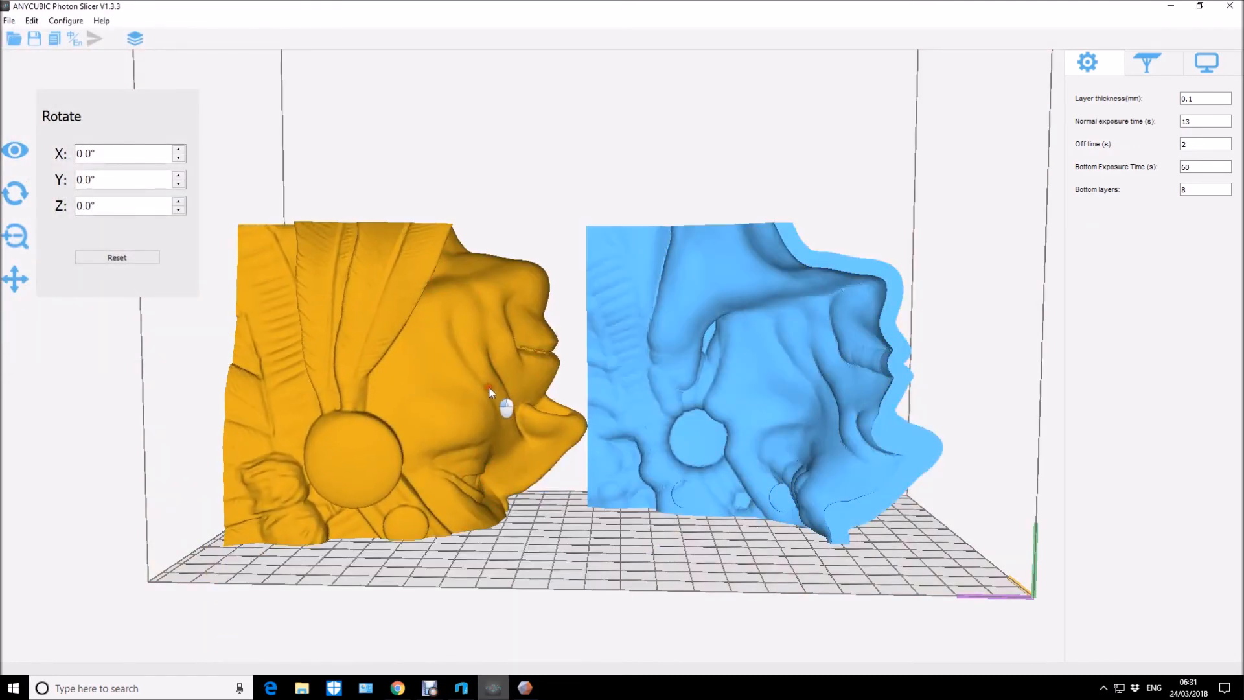
Move b2 to the opposite side of the build plate, and bring b1's cut face against it so the halves form one face.
{"action": "left_click_drag", "start_coordinate": [489, 386], "coordinate": [500, 392]}
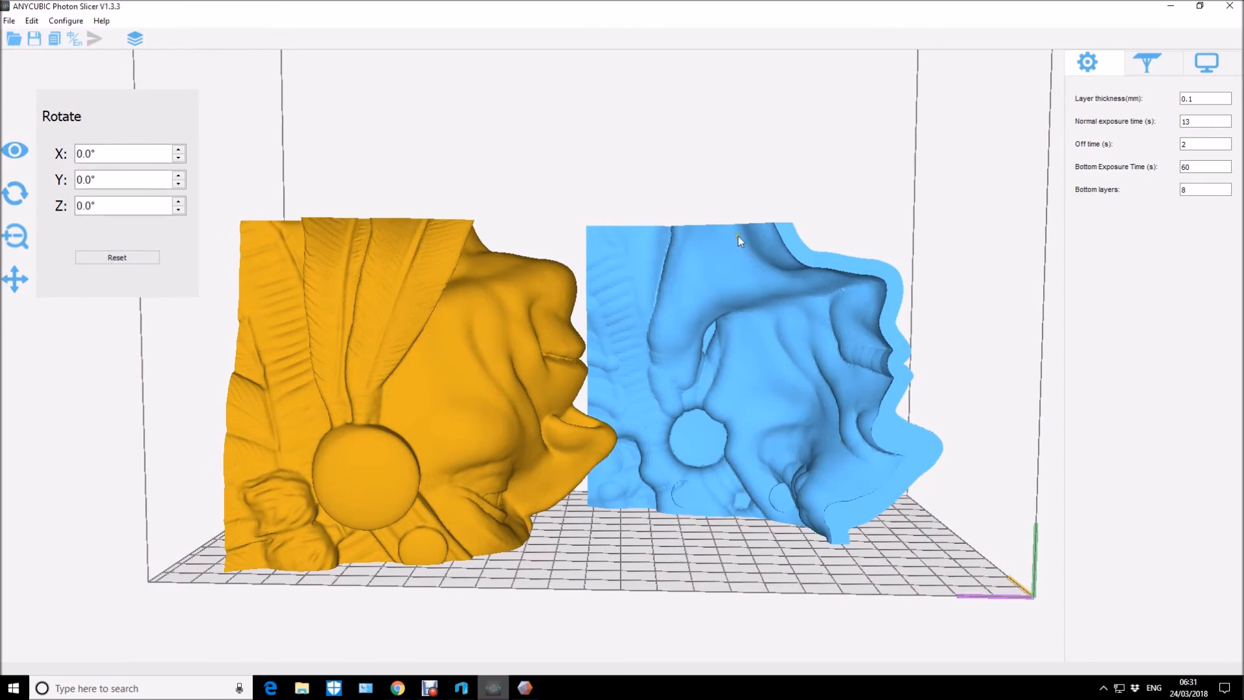
{"action": "left_click_drag", "start_coordinate": [782, 141], "coordinate": [719, 176]}
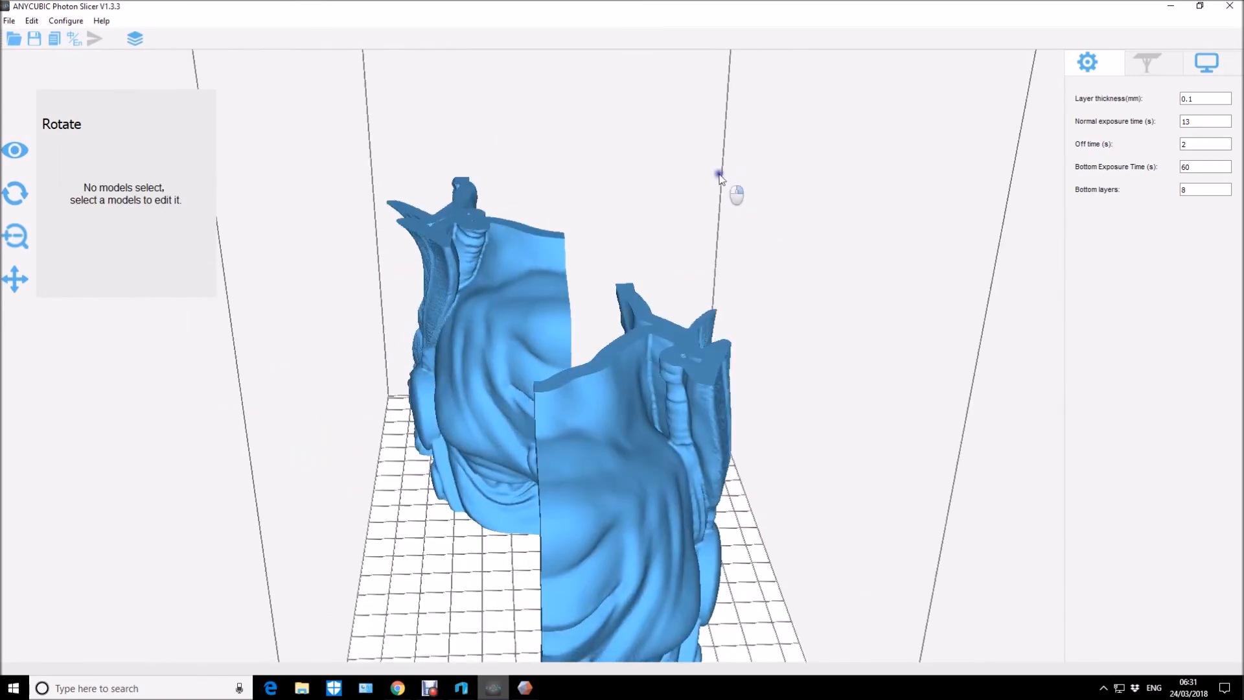
{"action": "left_click_drag", "start_coordinate": [633, 471], "coordinate": [631, 357]}
{"action": "left_click_drag", "start_coordinate": [775, 456], "coordinate": [788, 423]}
{"action": "right_click_drag", "start_coordinate": [788, 424], "coordinate": [581, 404]}
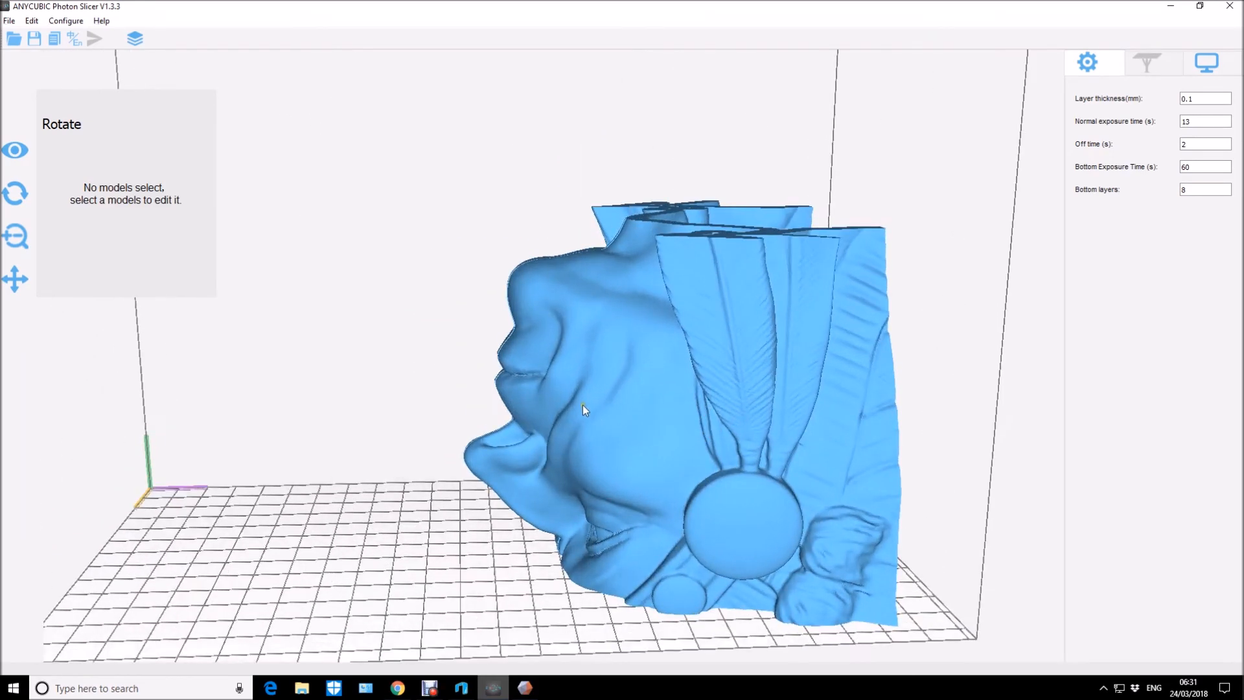
{"action": "scroll", "coordinate": [583, 405], "scroll_direction": "up", "scroll_amount": 10}
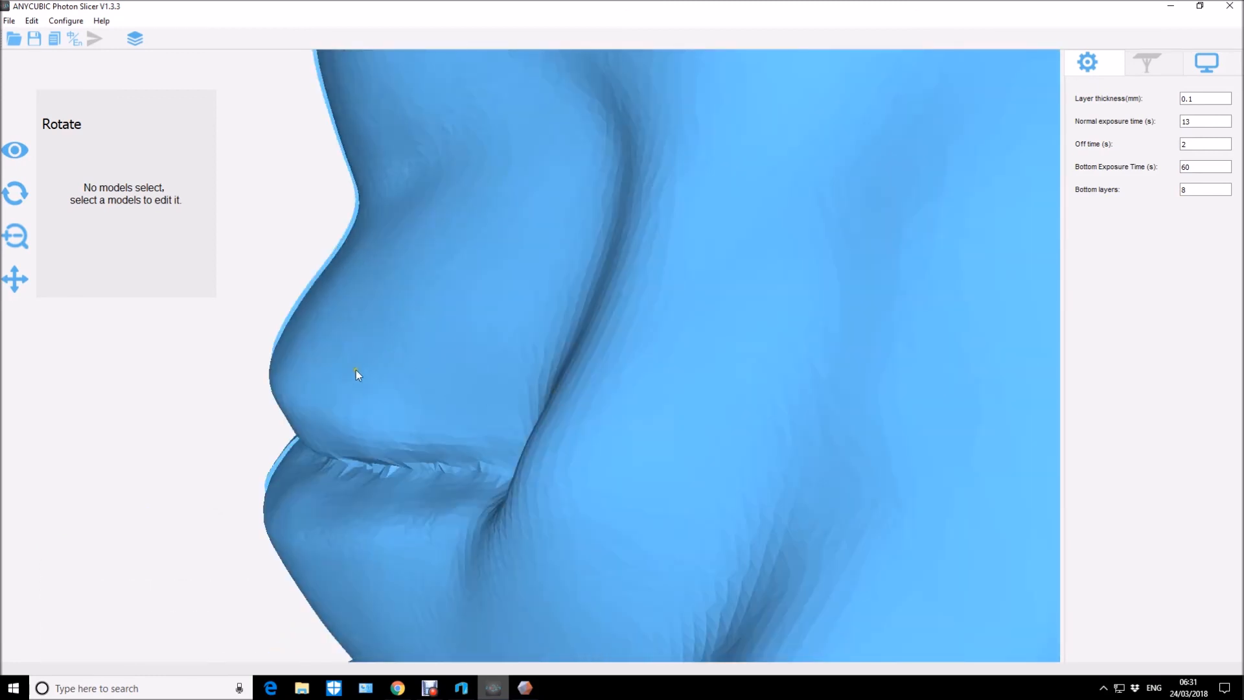
{"action": "left_click_drag", "start_coordinate": [353, 390], "coordinate": [362, 400]}
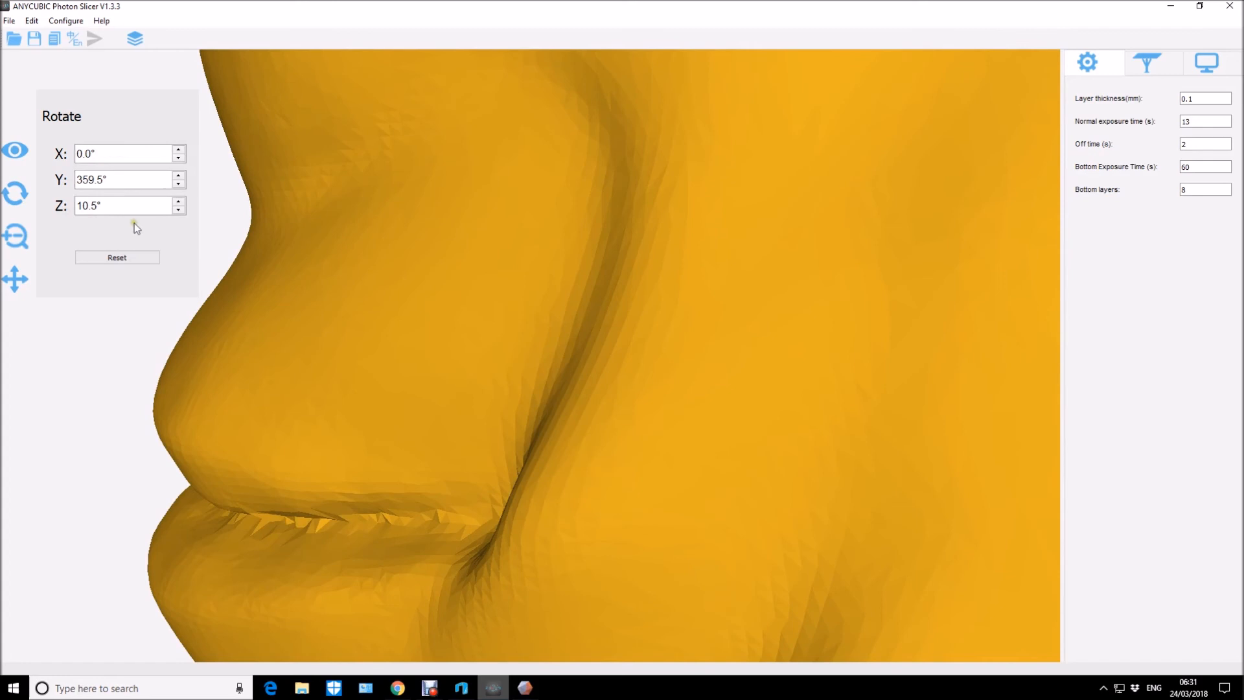
{"action": "left_click", "coordinate": [179, 202]}
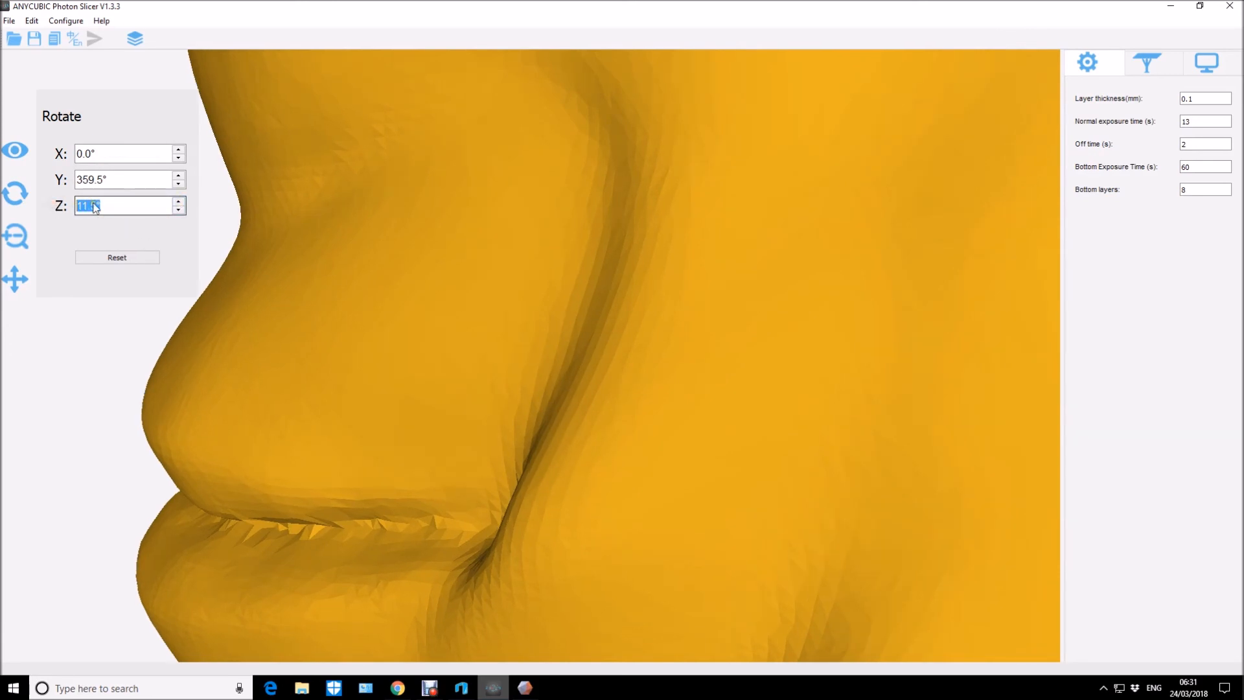
{"action": "type", "text": "0"}
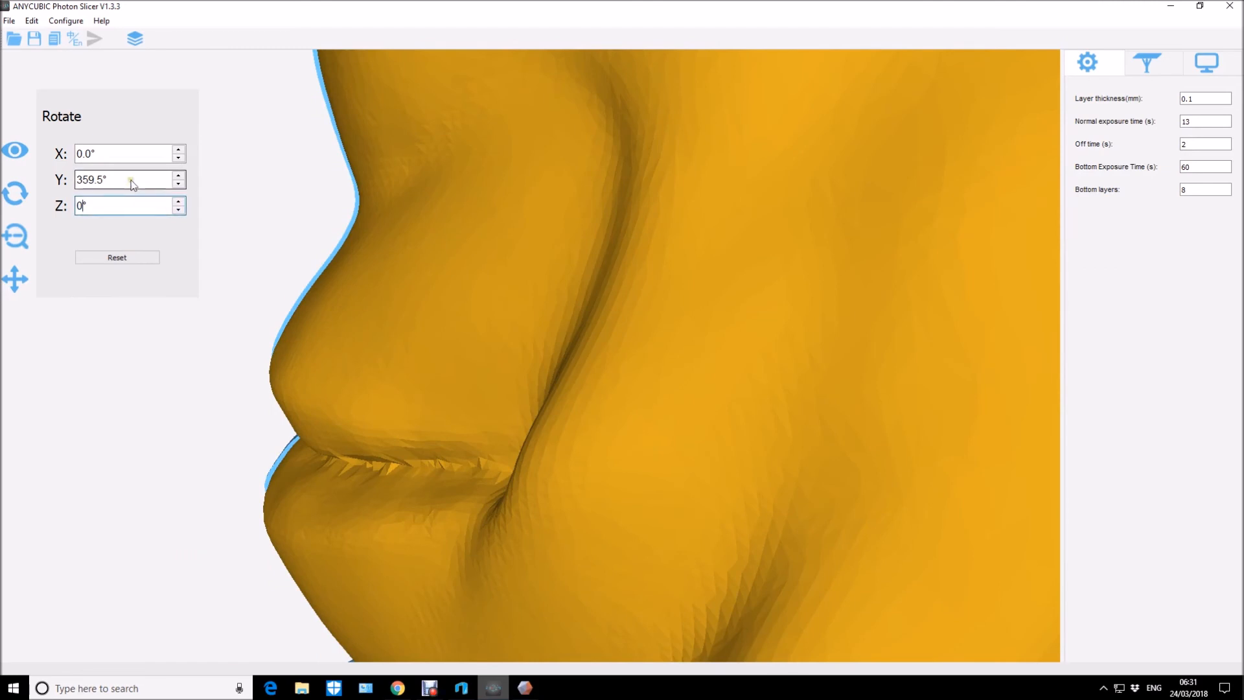
{"action": "type", "text": "0"}
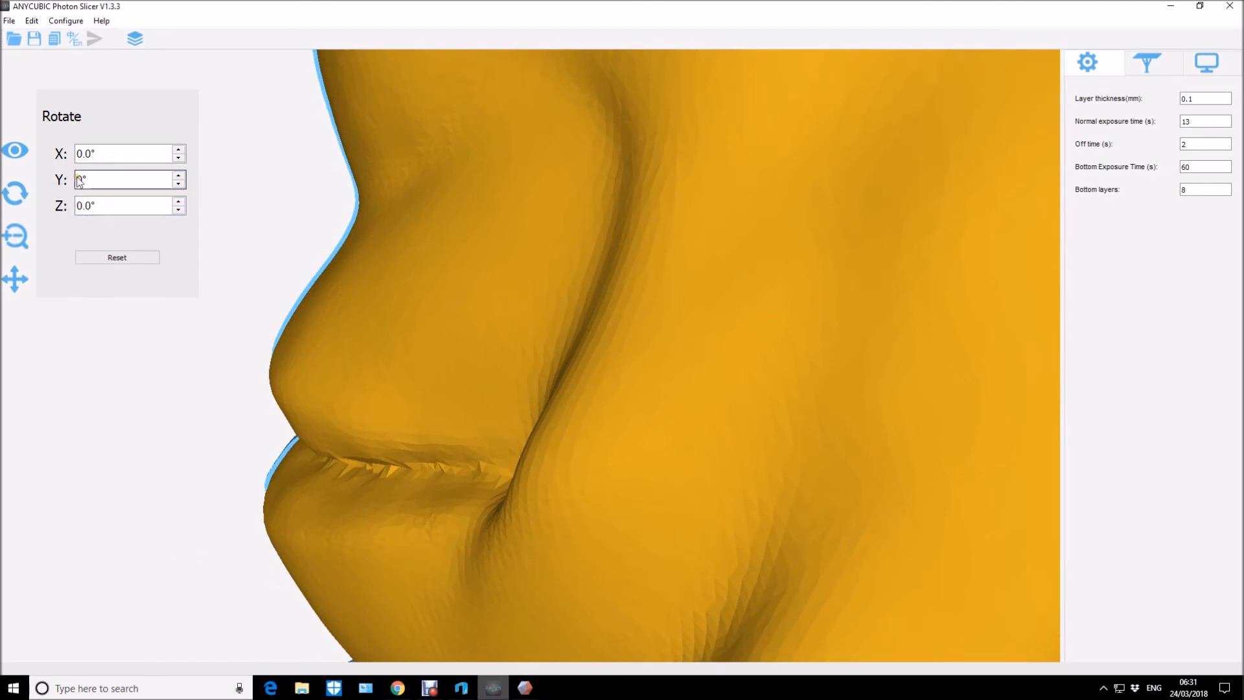
{"action": "left_click", "coordinate": [14, 237]}
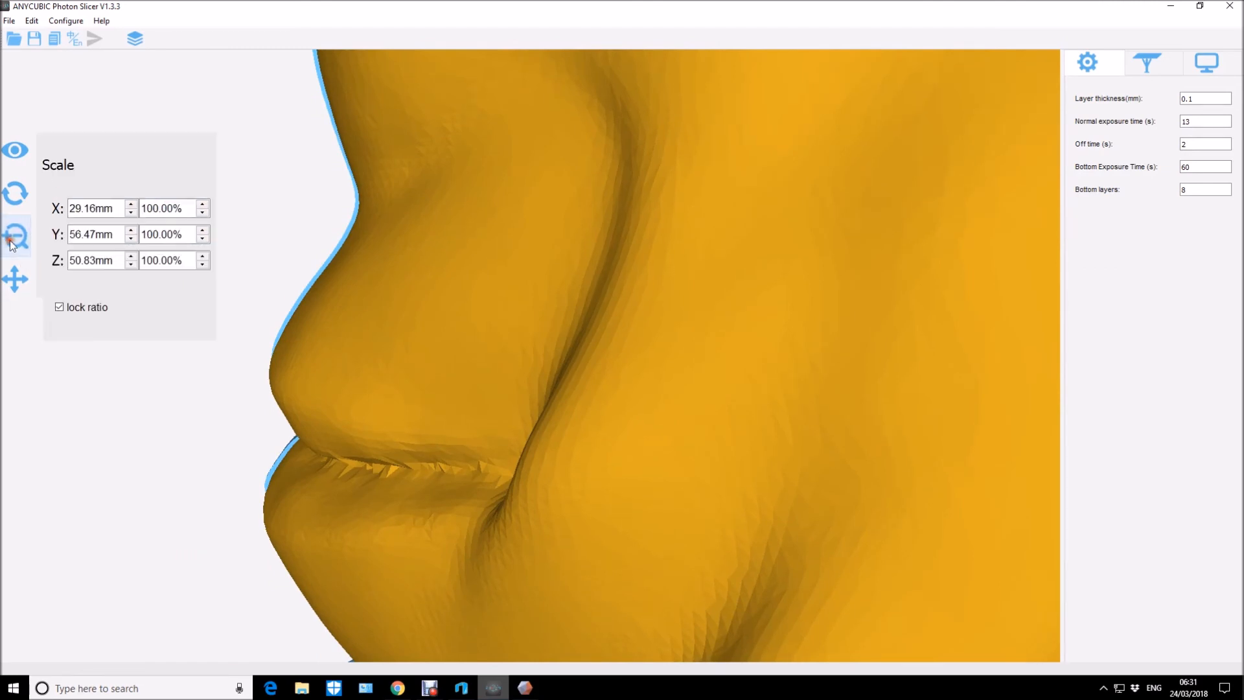
{"action": "left_click", "coordinate": [15, 193]}
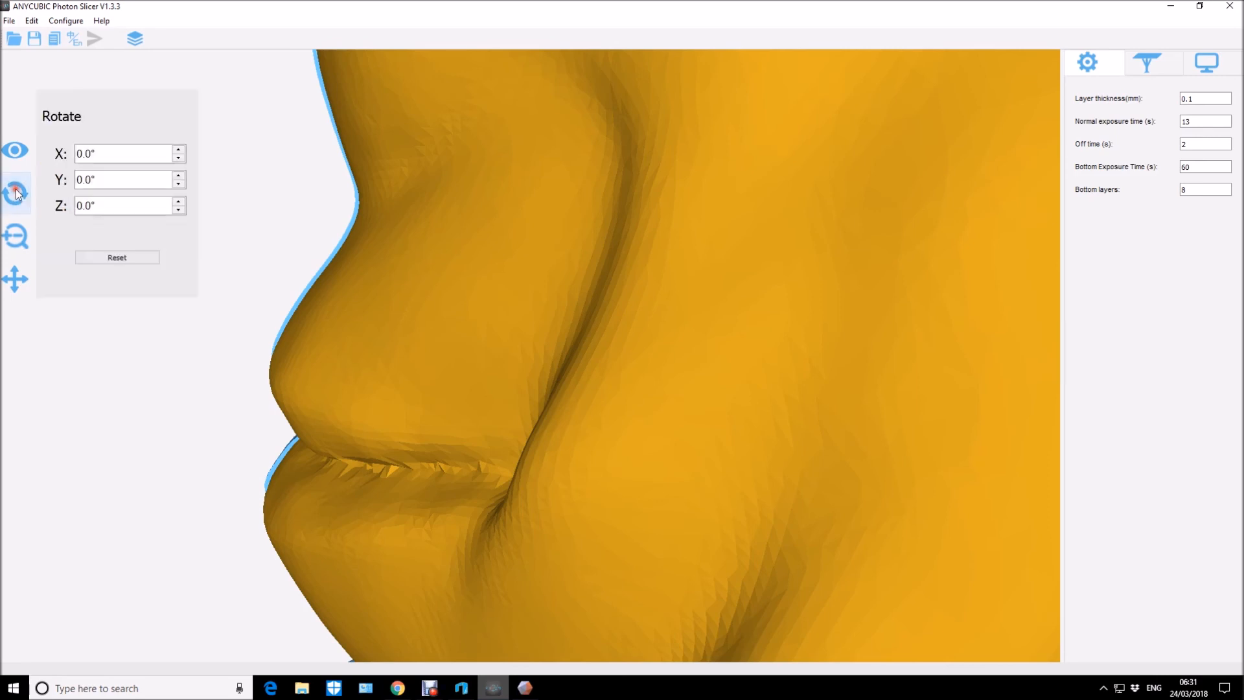
Nudge b1 along Y to 23.42 mm to line up the seam between the two face halves.
{"action": "left_click", "coordinate": [25, 282]}
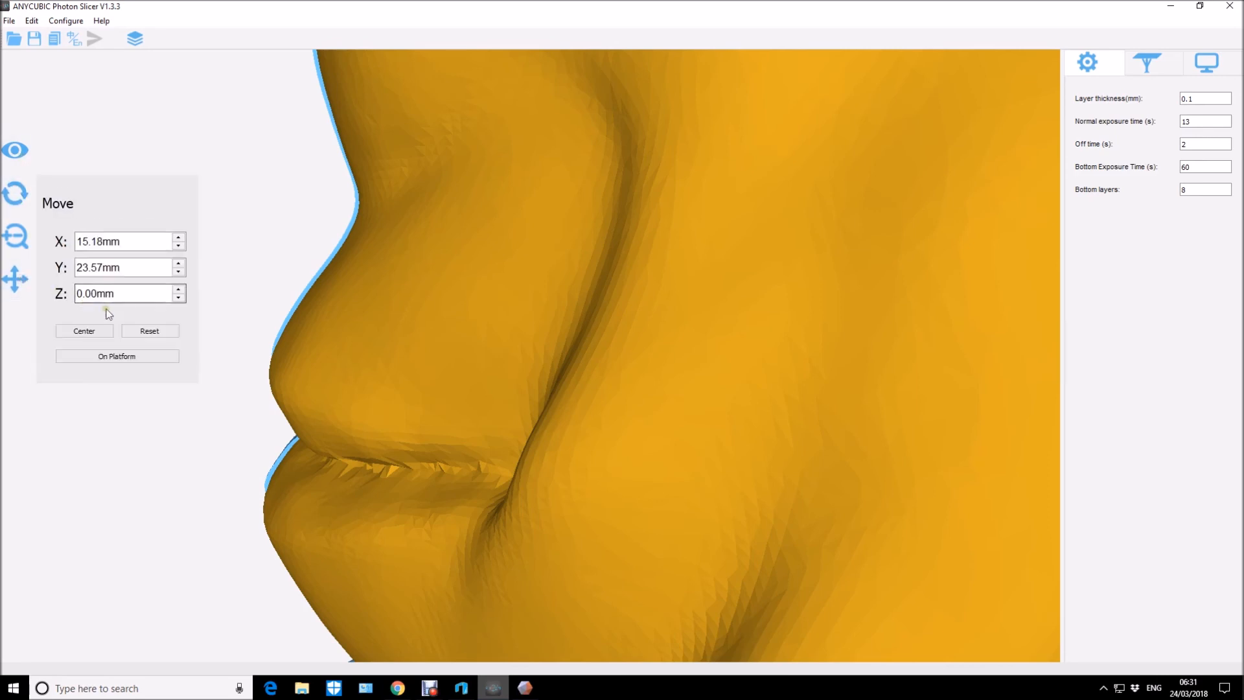
{"action": "left_click", "coordinate": [178, 263]}
{"action": "left_click", "coordinate": [178, 272]}
{"action": "left_click", "coordinate": [178, 272]}
{"action": "left_click", "coordinate": [178, 273]}
{"action": "left_click", "coordinate": [135, 474]}
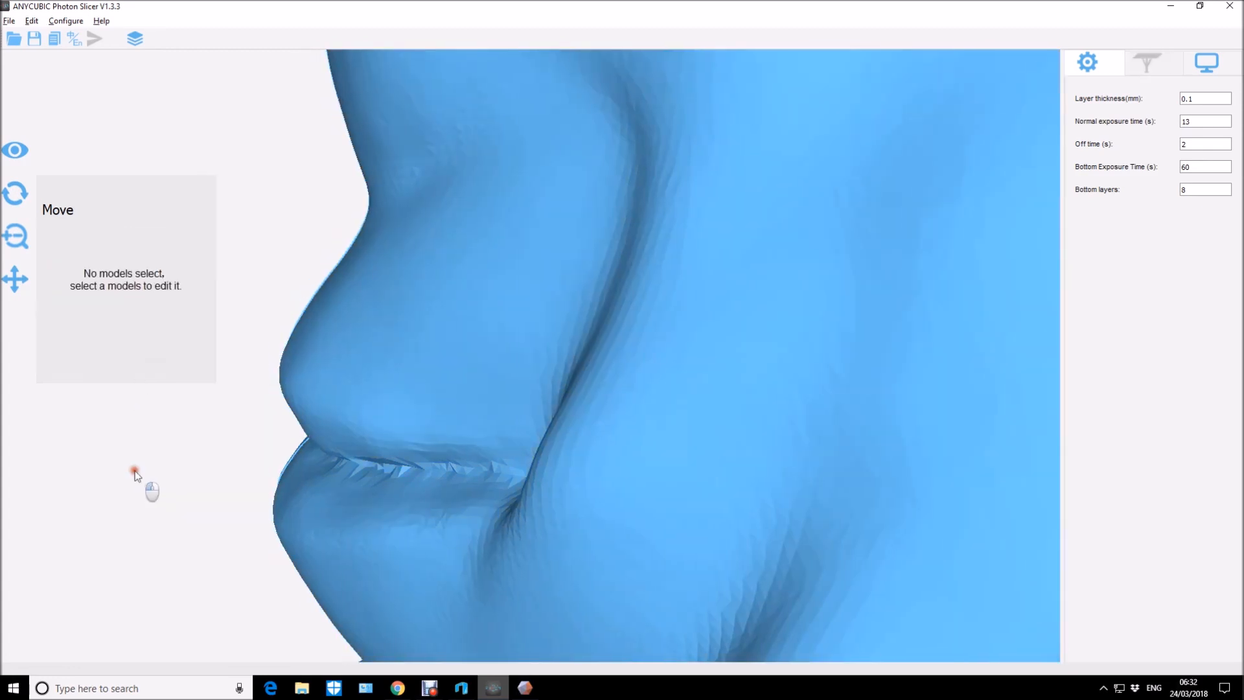
{"action": "mouse_move", "coordinate": [135, 475]}
{"action": "left_mouse_down"}
{"action": "mouse_move", "coordinate": [153, 488]}
{"action": "mouse_move", "coordinate": [148, 470]}
{"action": "left_mouse_up"}
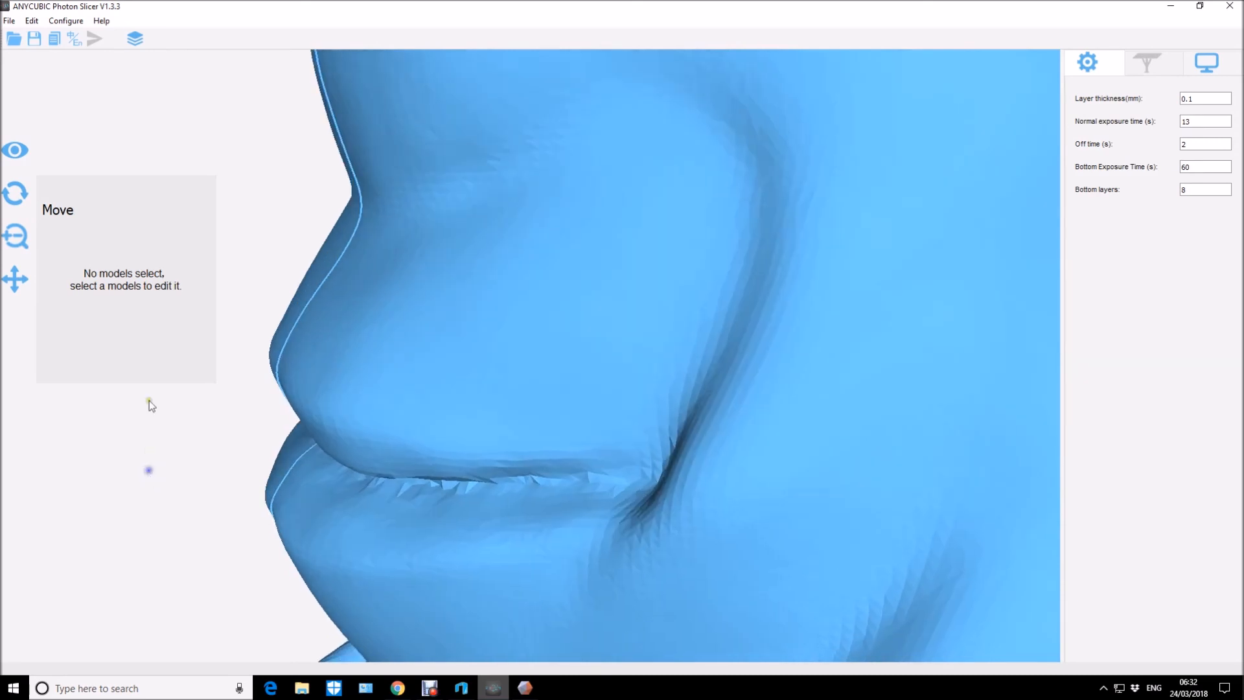
{"action": "left_click", "coordinate": [407, 363]}
{"action": "left_click", "coordinate": [179, 237]}
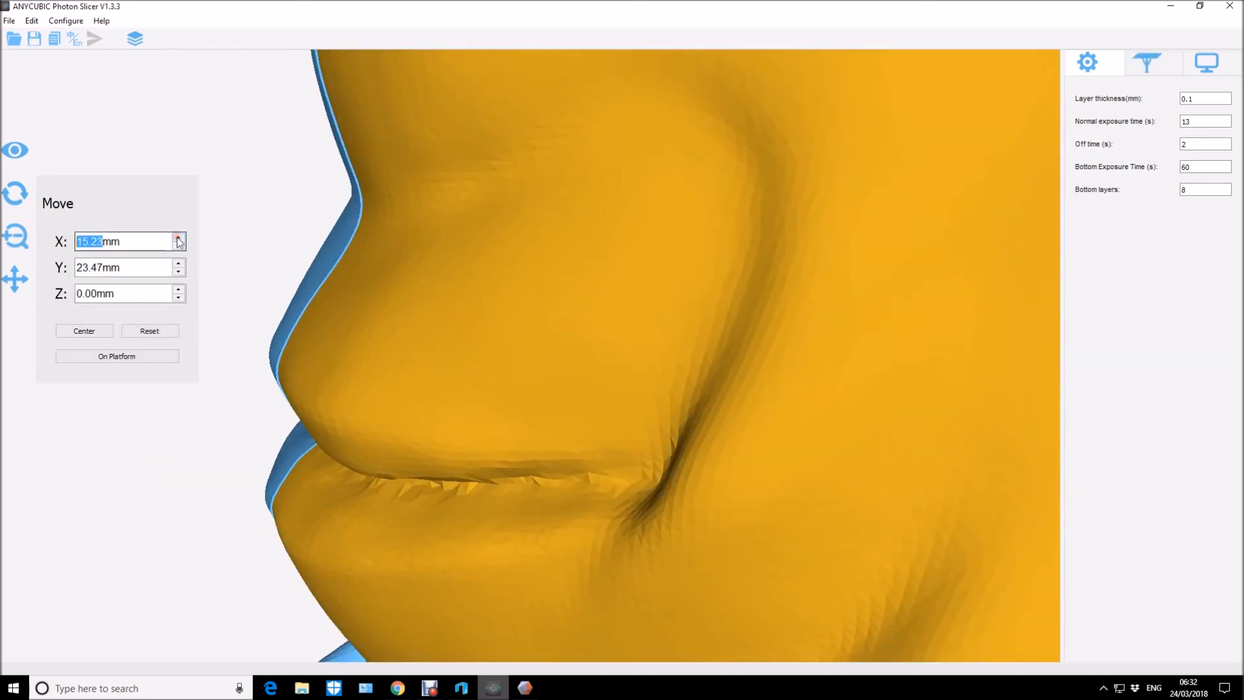
{"action": "left_click", "coordinate": [178, 272]}
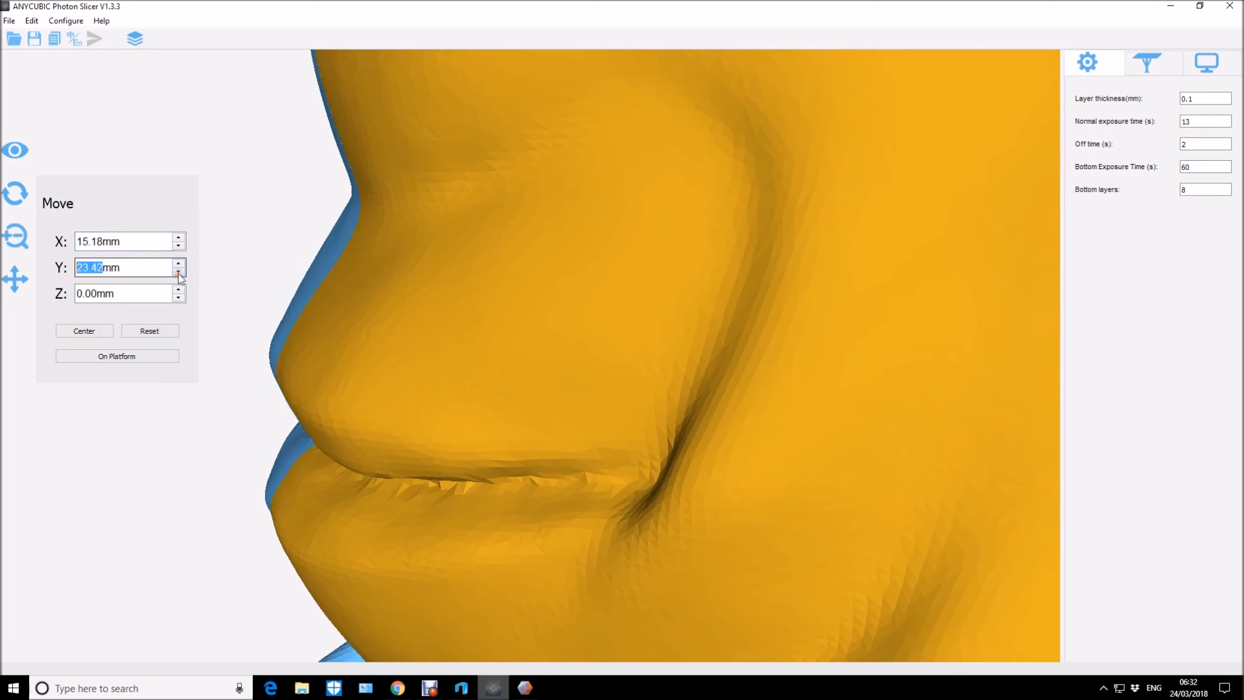
Examine the joined face halves from the front, the hollow back and above to check how they fit together.
{"action": "left_click_drag", "start_coordinate": [104, 480], "coordinate": [306, 484]}
{"action": "right_click_drag", "start_coordinate": [304, 480], "coordinate": [286, 480]}
{"action": "scroll", "coordinate": [324, 469], "scroll_direction": "down", "scroll_amount": 5}
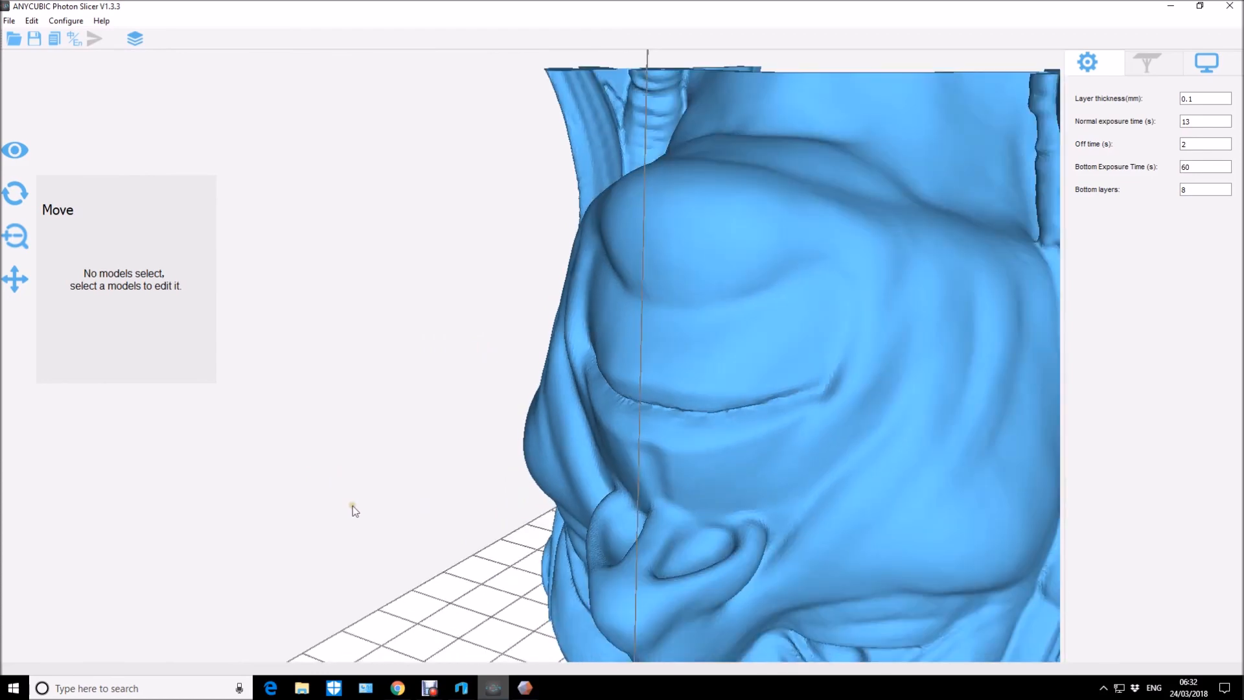
{"action": "right_click_drag", "start_coordinate": [360, 543], "coordinate": [407, 532]}
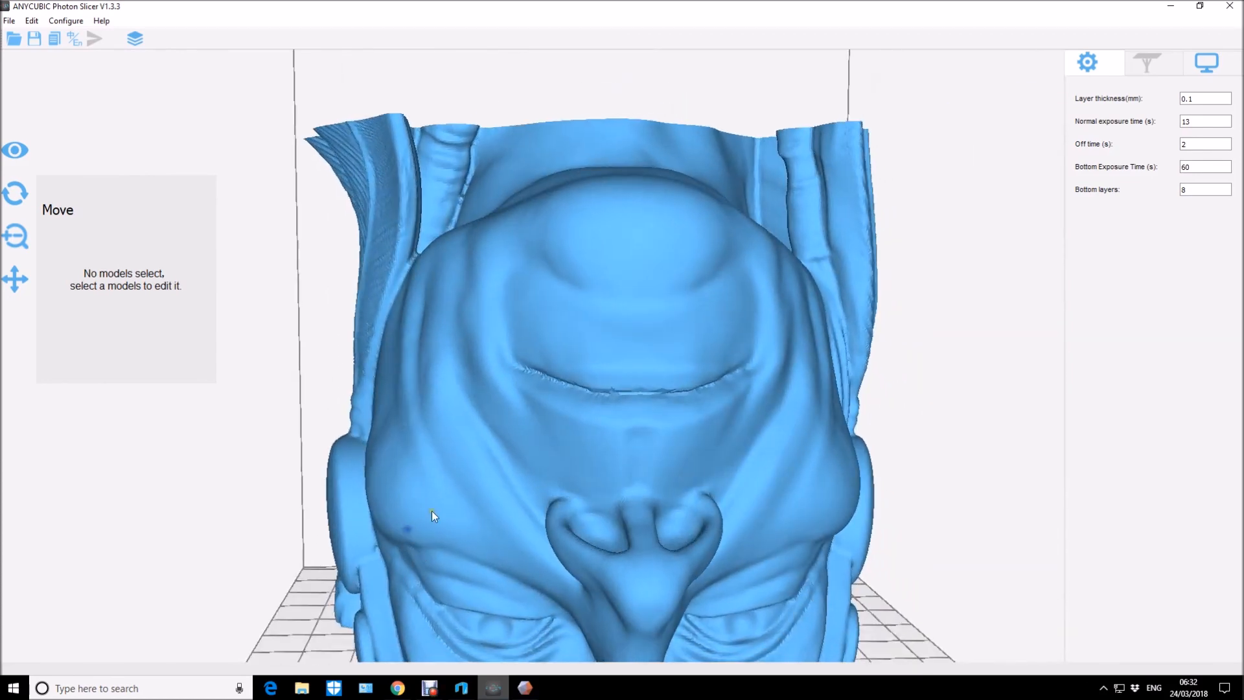
{"action": "scroll", "coordinate": [424, 514], "scroll_direction": "down", "scroll_amount": 4}
{"action": "right_click_drag", "start_coordinate": [281, 512], "coordinate": [508, 497]}
{"action": "scroll", "coordinate": [512, 497], "scroll_direction": "down", "scroll_amount": 3}
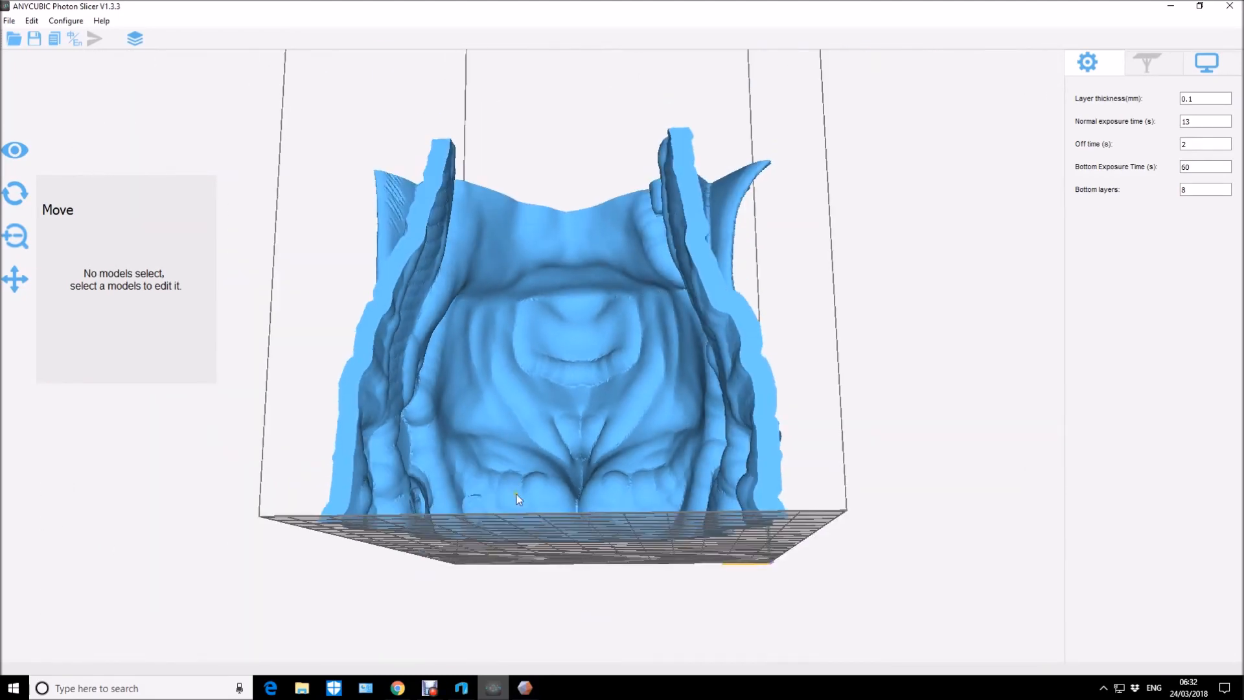
{"action": "right_click_drag", "start_coordinate": [915, 390], "coordinate": [715, 460]}
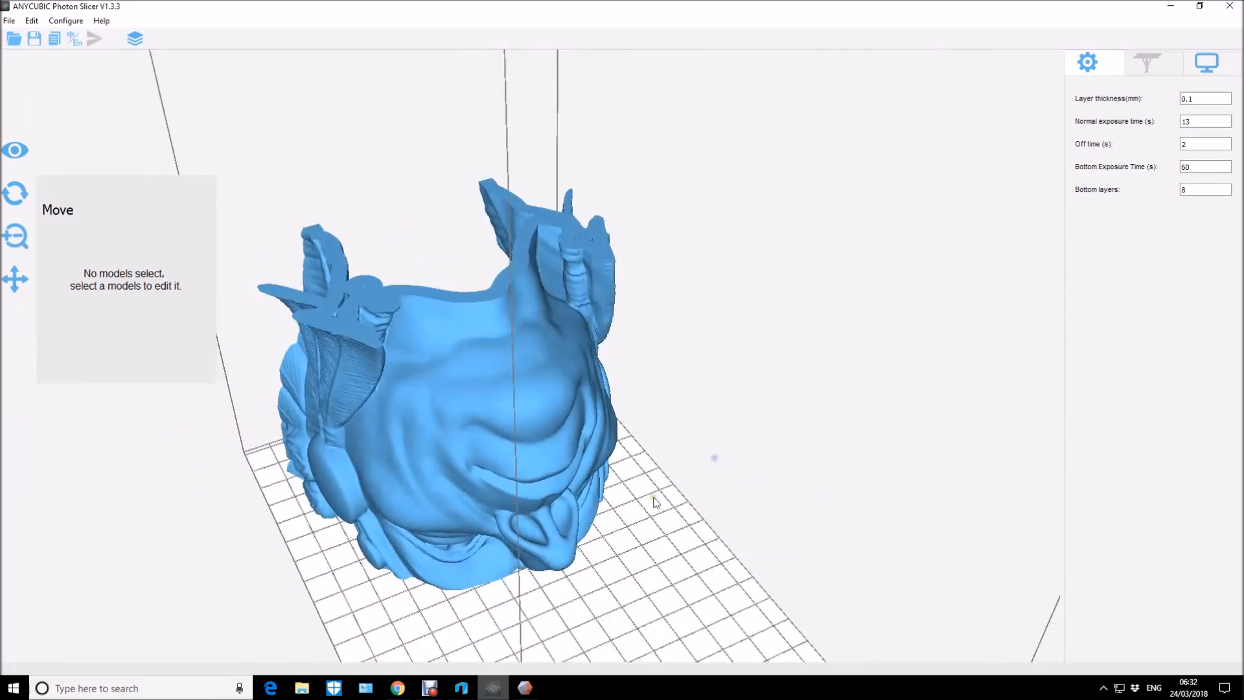
Separate b1 from b2, placing it at about X 6.6 mm and Y -22.7 mm on the build plate.
{"action": "right_click_drag", "start_coordinate": [844, 483], "coordinate": [740, 478]}
{"action": "left_click_drag", "start_coordinate": [702, 541], "coordinate": [450, 544]}
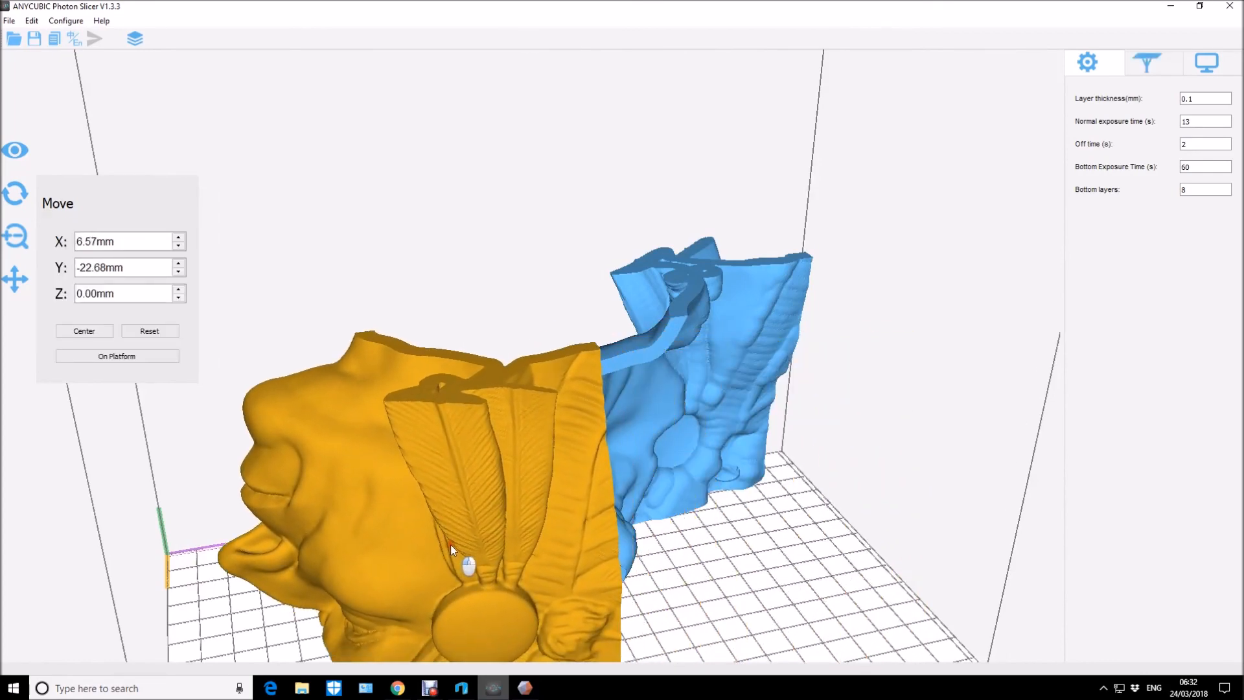
{"action": "left_click", "coordinate": [978, 473]}
{"action": "right_click_drag", "start_coordinate": [979, 473], "coordinate": [875, 502]}
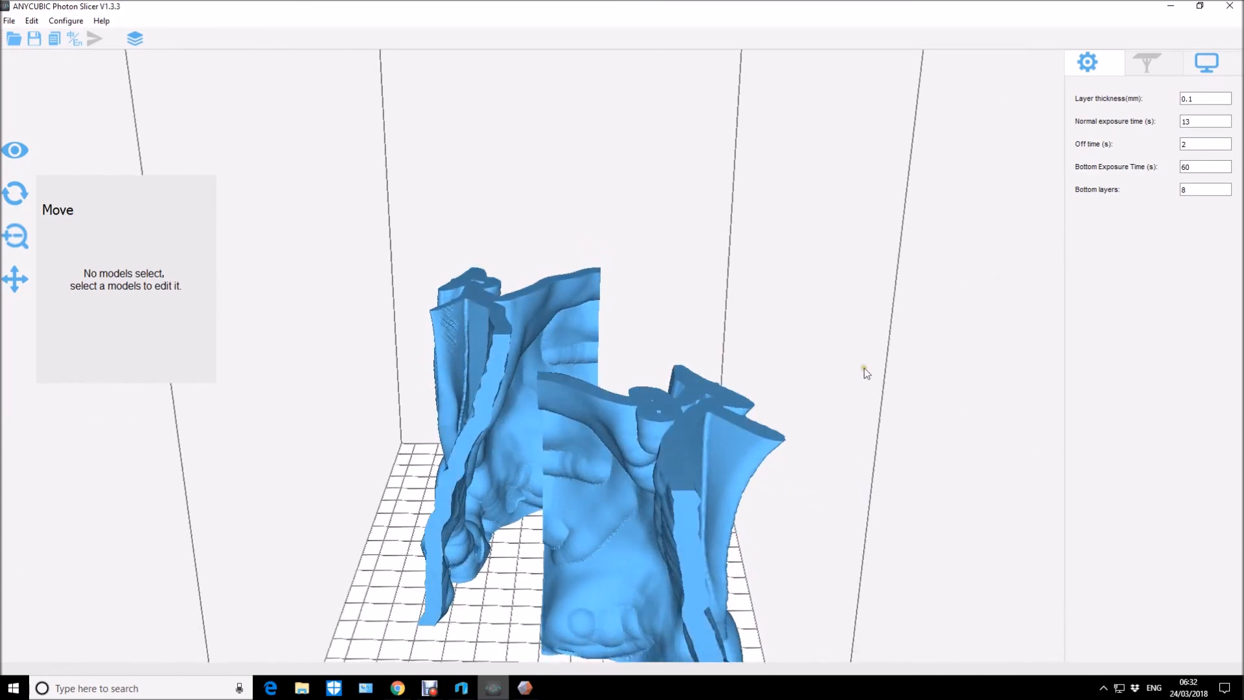
{"action": "left_click_drag", "start_coordinate": [926, 494], "coordinate": [907, 354]}
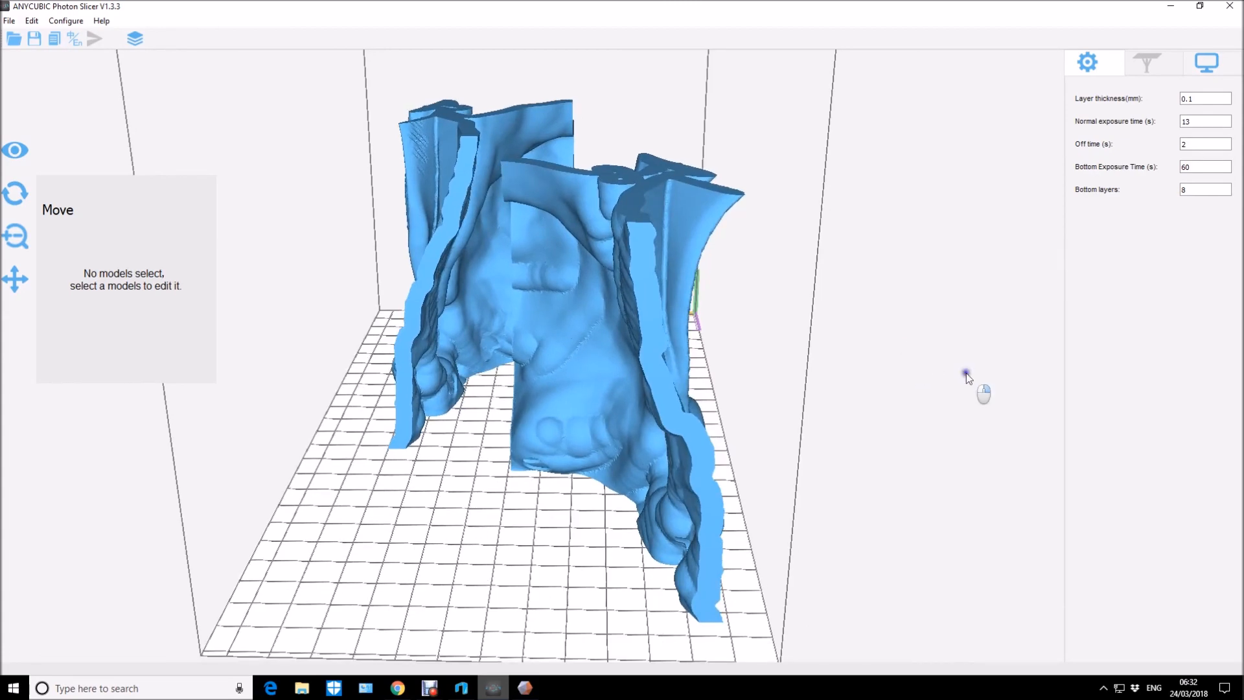
{"action": "left_click_drag", "start_coordinate": [966, 373], "coordinate": [809, 342]}
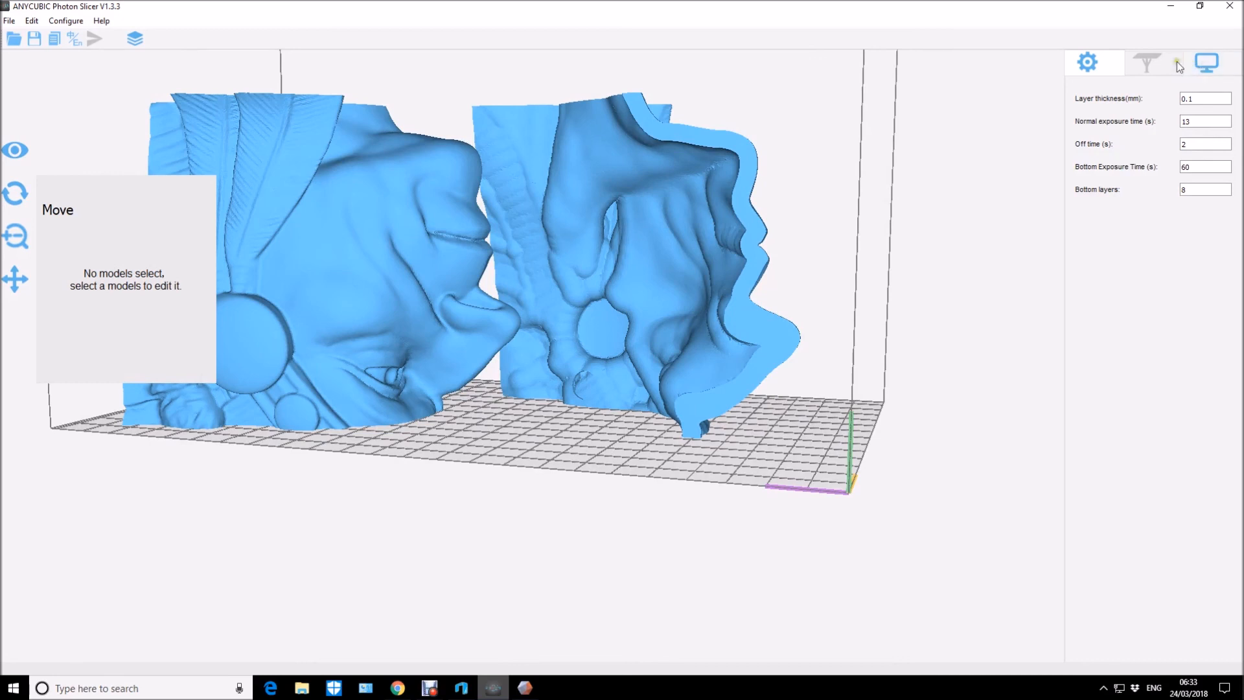
Add one medium cone support from the platform to the inner overhang beneath the chin of b1.
{"action": "left_click", "coordinate": [741, 174]}
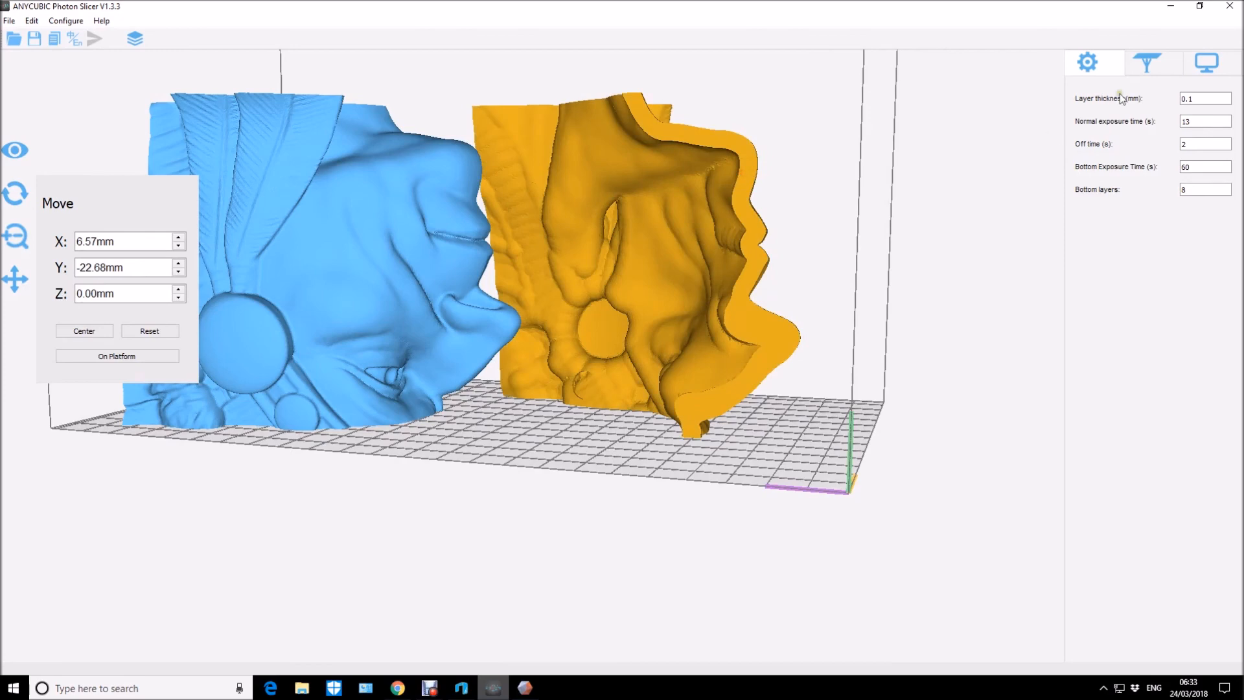
{"action": "left_click", "coordinate": [1161, 79]}
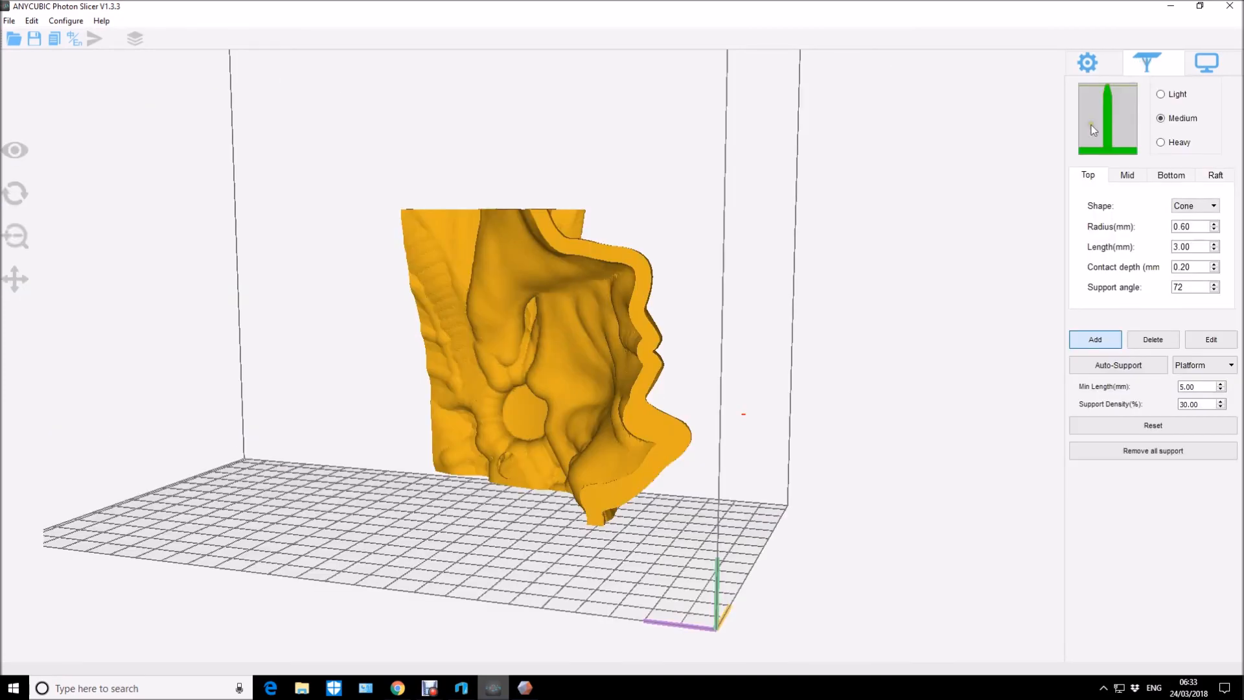
{"action": "right_click_drag", "start_coordinate": [700, 324], "coordinate": [706, 263]}
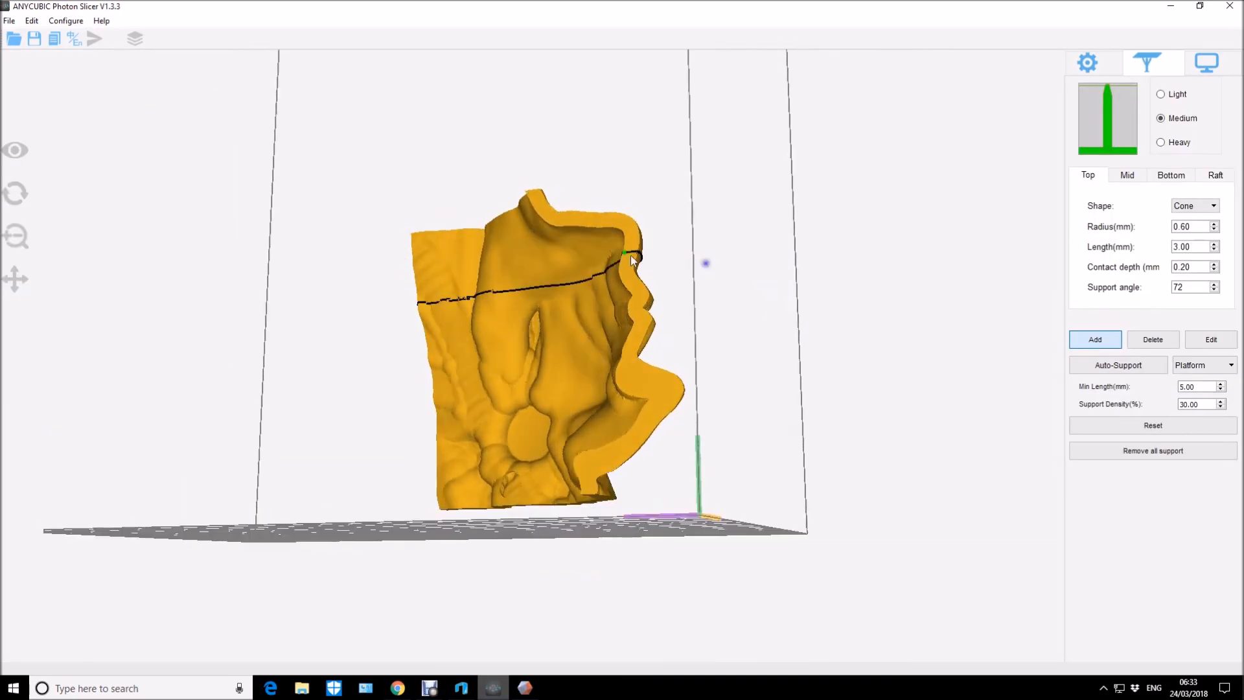
{"action": "left_click", "coordinate": [559, 228]}
{"action": "right_click_drag", "start_coordinate": [712, 258], "coordinate": [744, 272]}
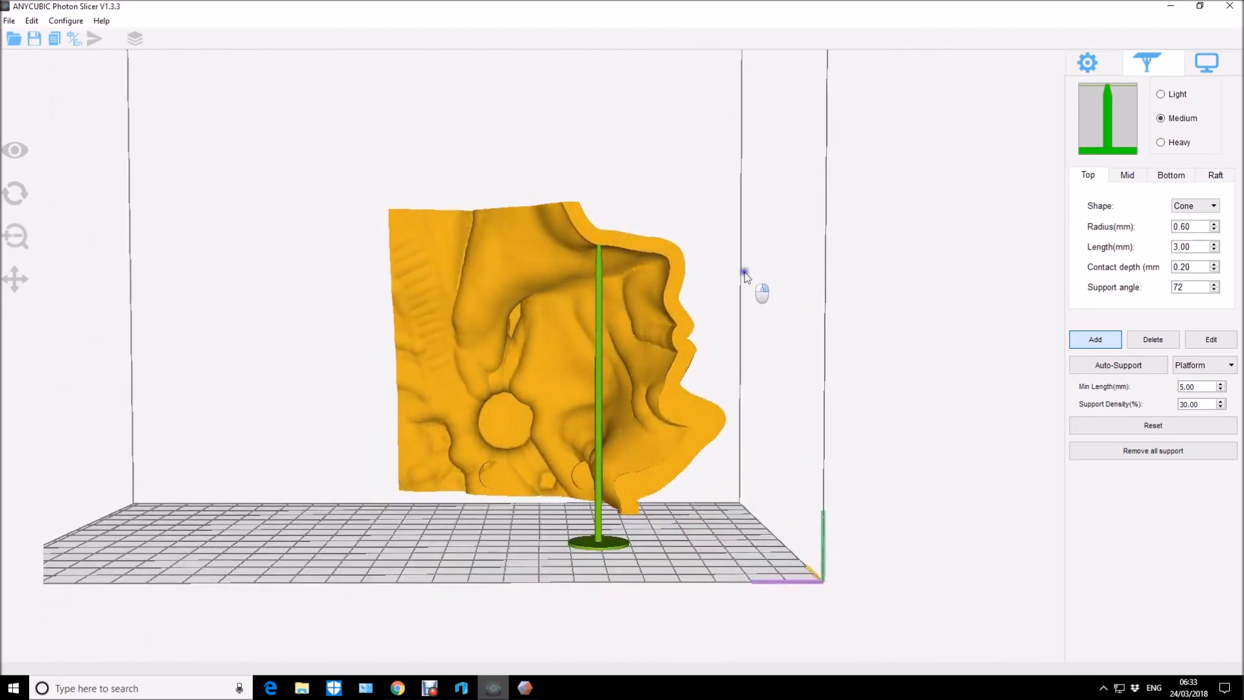
{"action": "left_click", "coordinate": [1090, 65]}
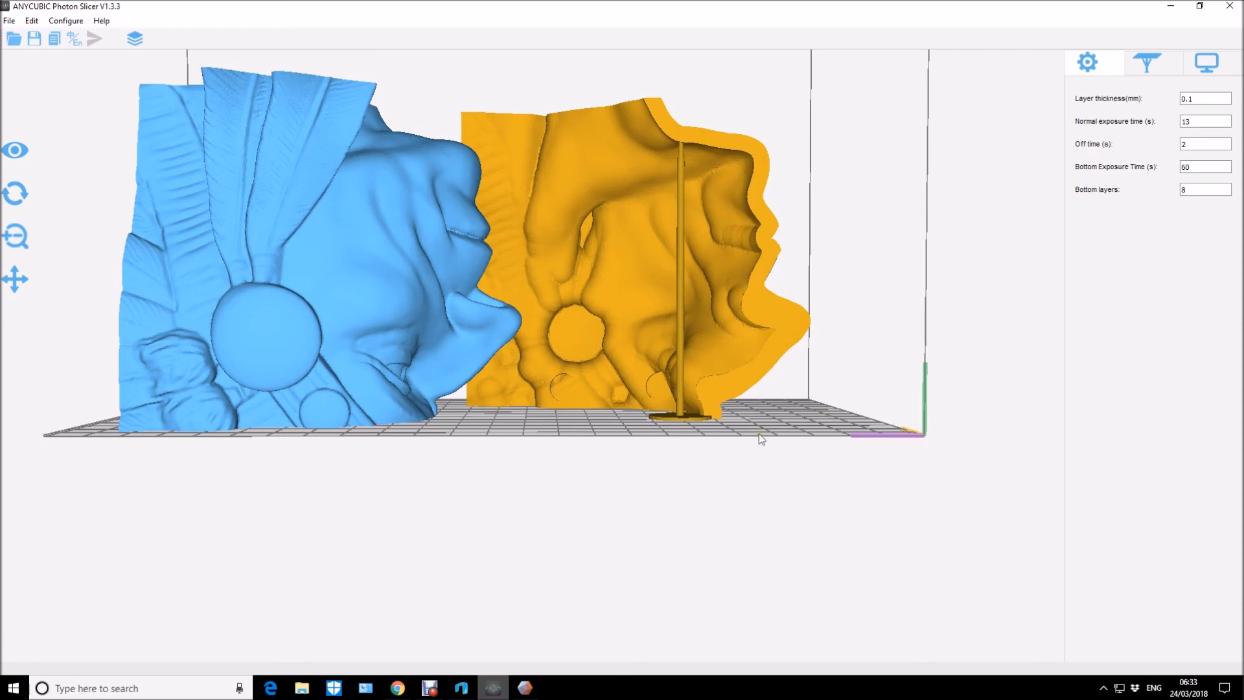
{"action": "right_click_drag", "start_coordinate": [807, 402], "coordinate": [731, 438]}
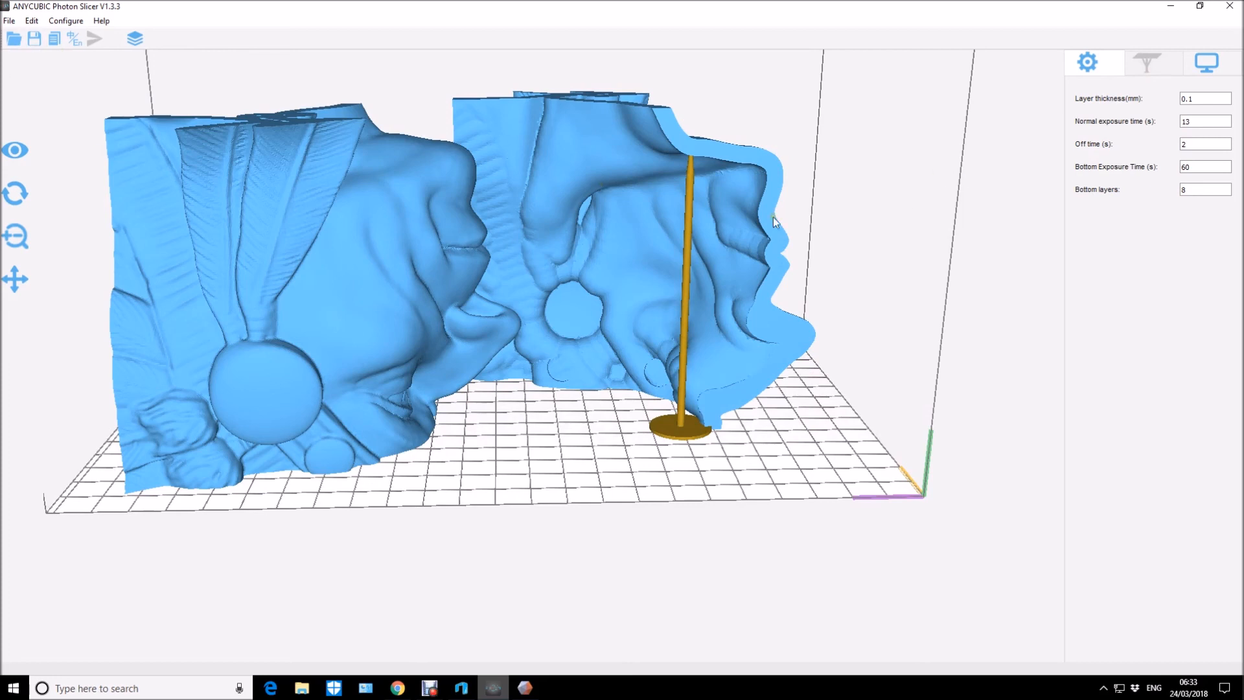
Edit b1's support by shifting its base slightly away from the face profile so that the column slants.
{"action": "left_click", "coordinate": [1147, 65]}
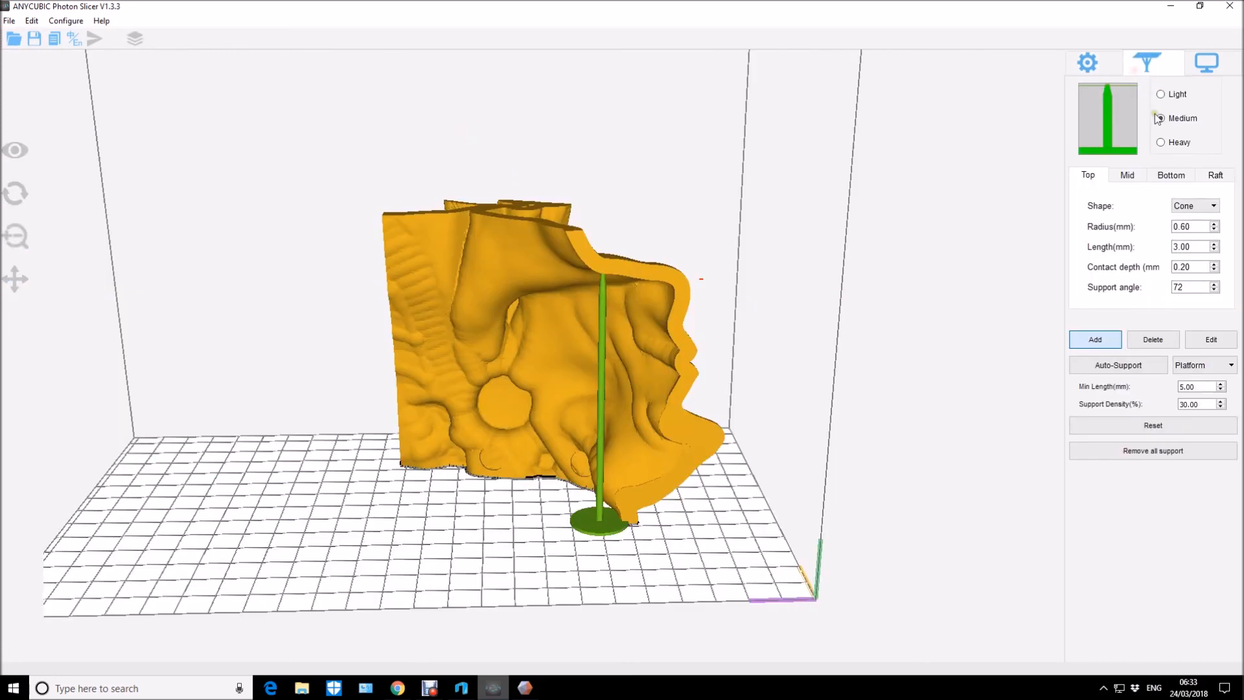
{"action": "left_click", "coordinate": [1208, 337]}
{"action": "left_click_drag", "start_coordinate": [596, 518], "coordinate": [579, 517]}
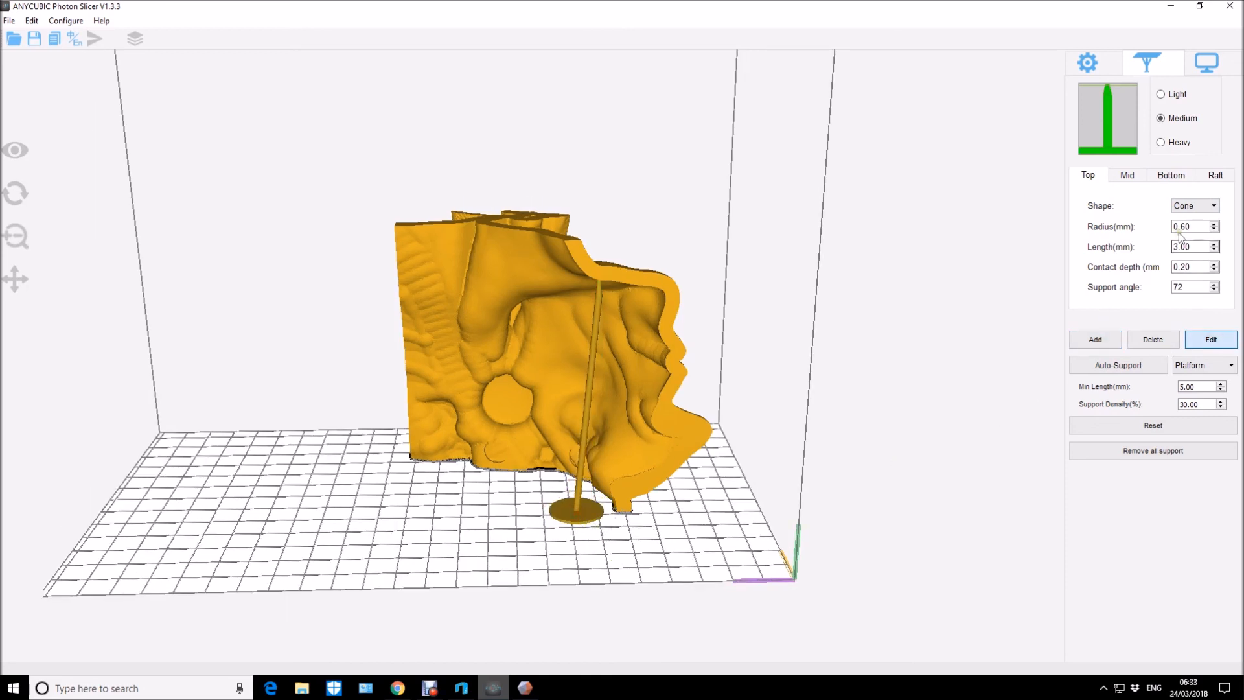
{"action": "left_click", "coordinate": [1088, 63]}
{"action": "left_click_drag", "start_coordinate": [859, 381], "coordinate": [835, 455]}
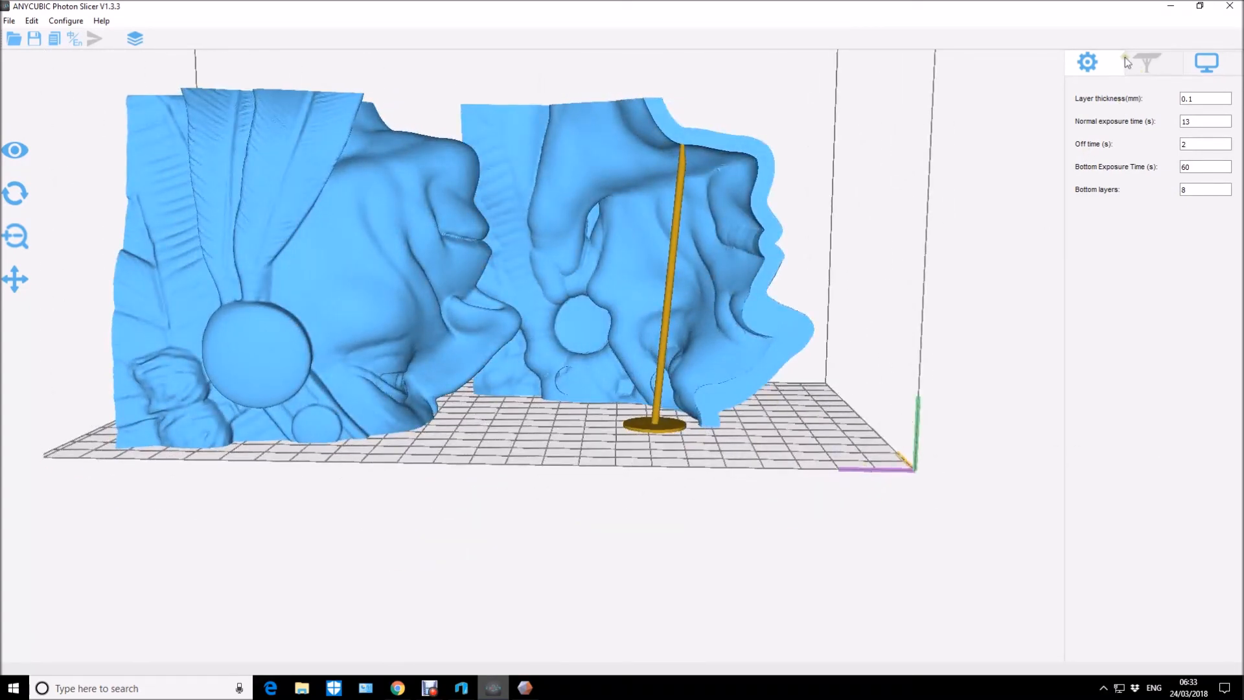
Examine b1's inner and outer surfaces in support-adding mode for overhangs that need further supports.
{"action": "left_click", "coordinate": [629, 164]}
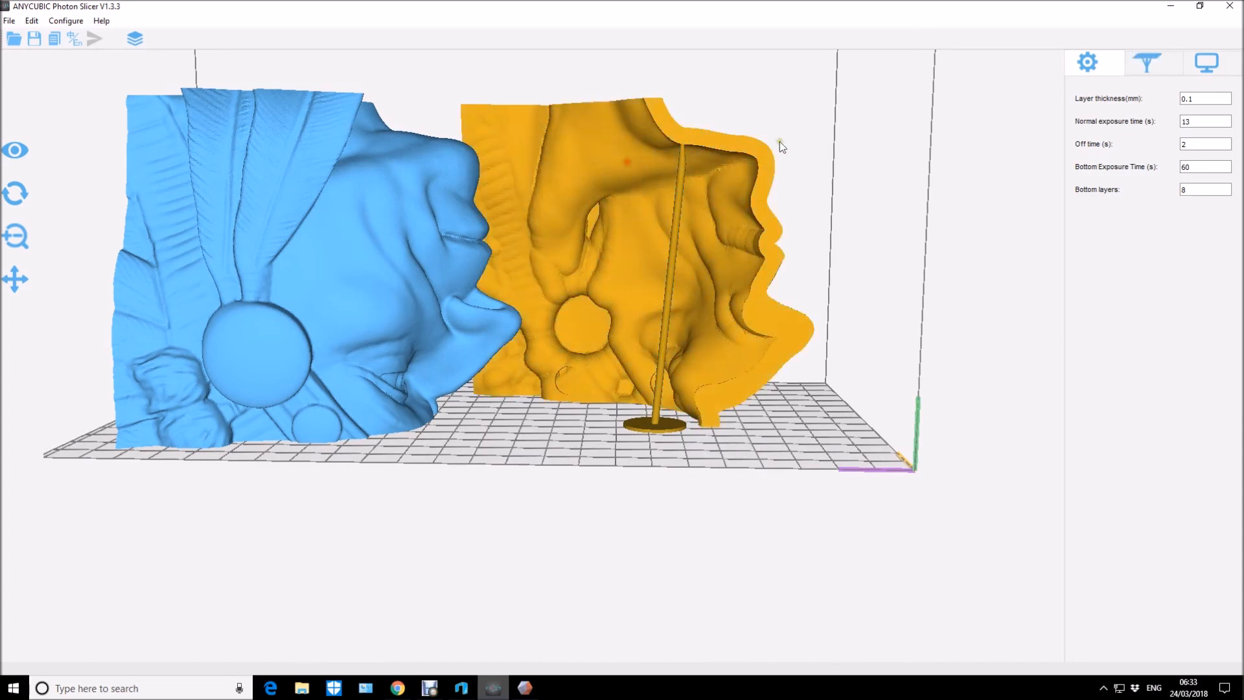
{"action": "left_click", "coordinate": [1151, 60]}
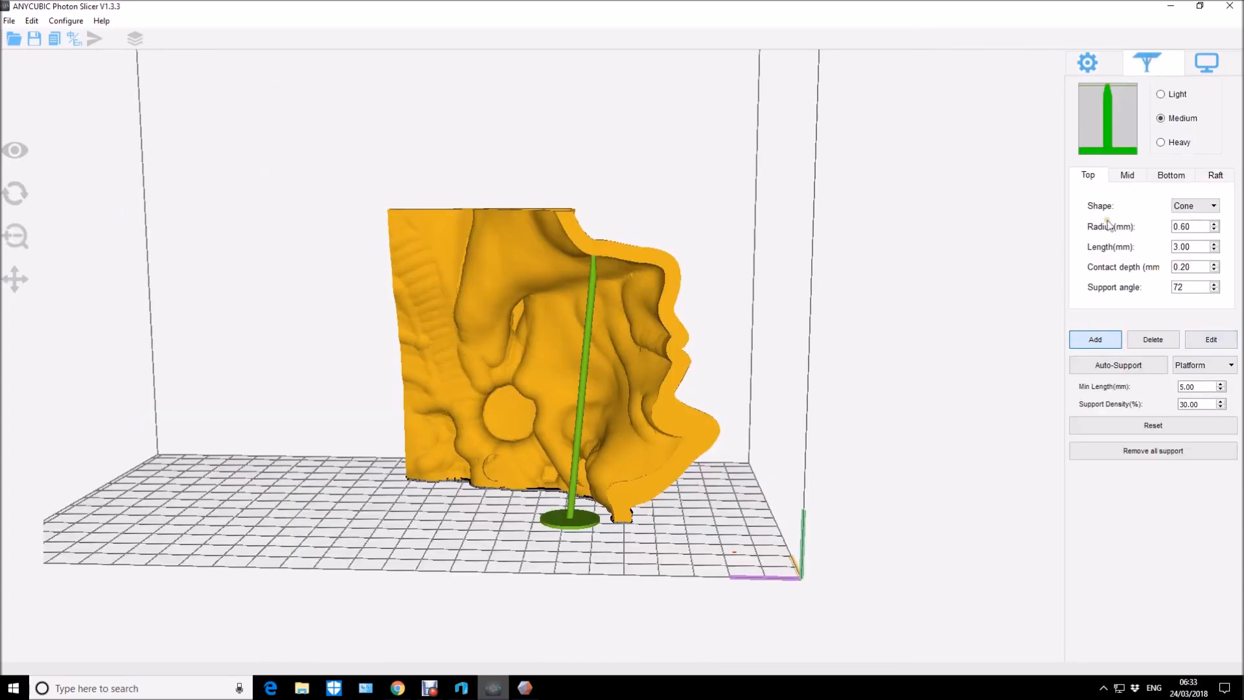
{"action": "scroll", "coordinate": [729, 550], "scroll_direction": "up", "scroll_amount": 2}
{"action": "left_click_drag", "start_coordinate": [729, 549], "coordinate": [709, 597]}
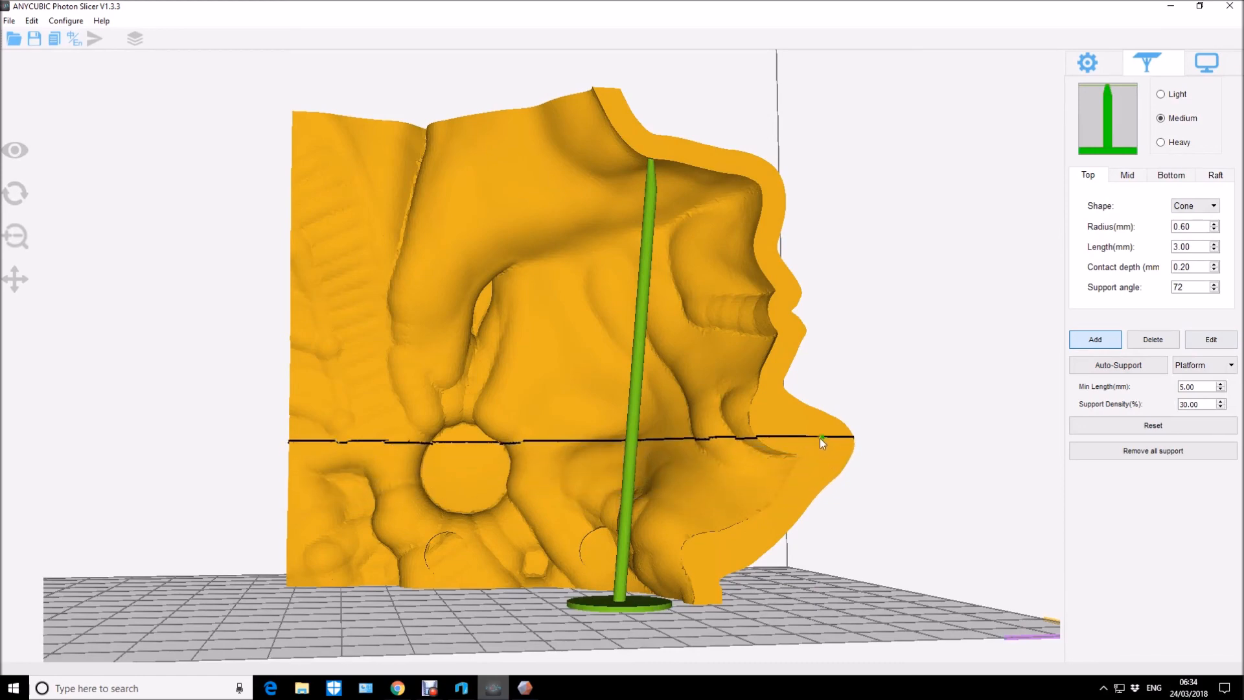
{"action": "left_click_drag", "start_coordinate": [807, 430], "coordinate": [829, 398]}
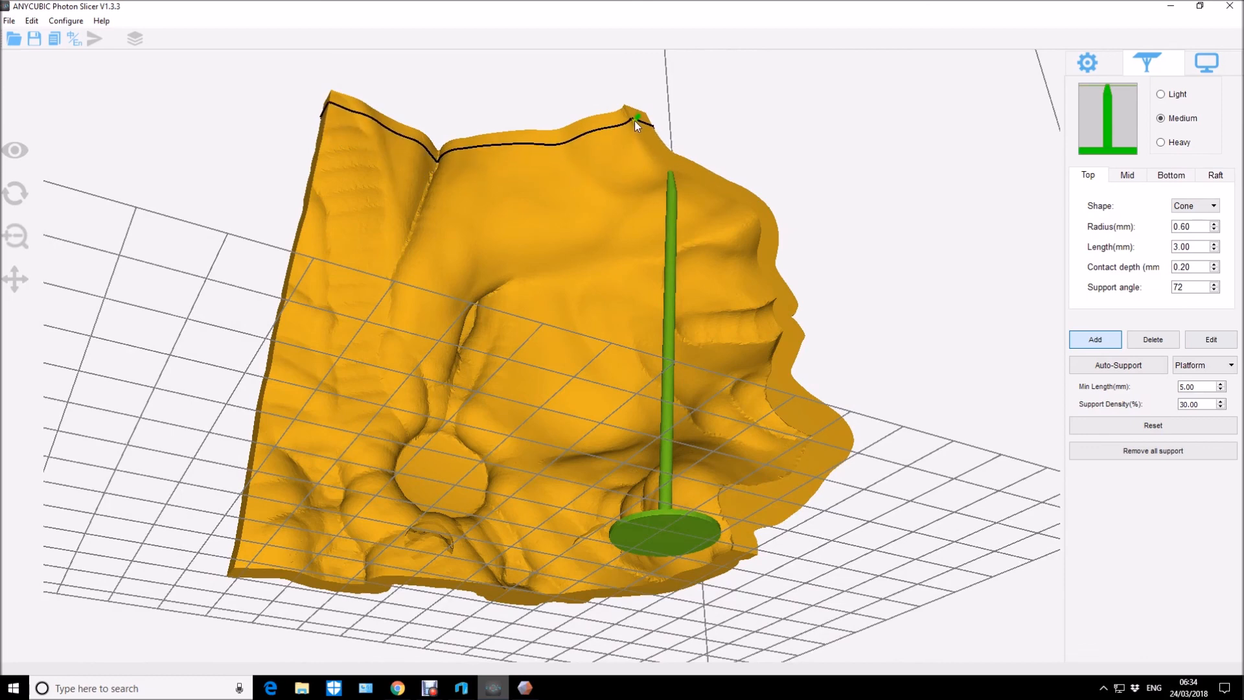
{"action": "left_click_drag", "start_coordinate": [647, 143], "coordinate": [963, 158]}
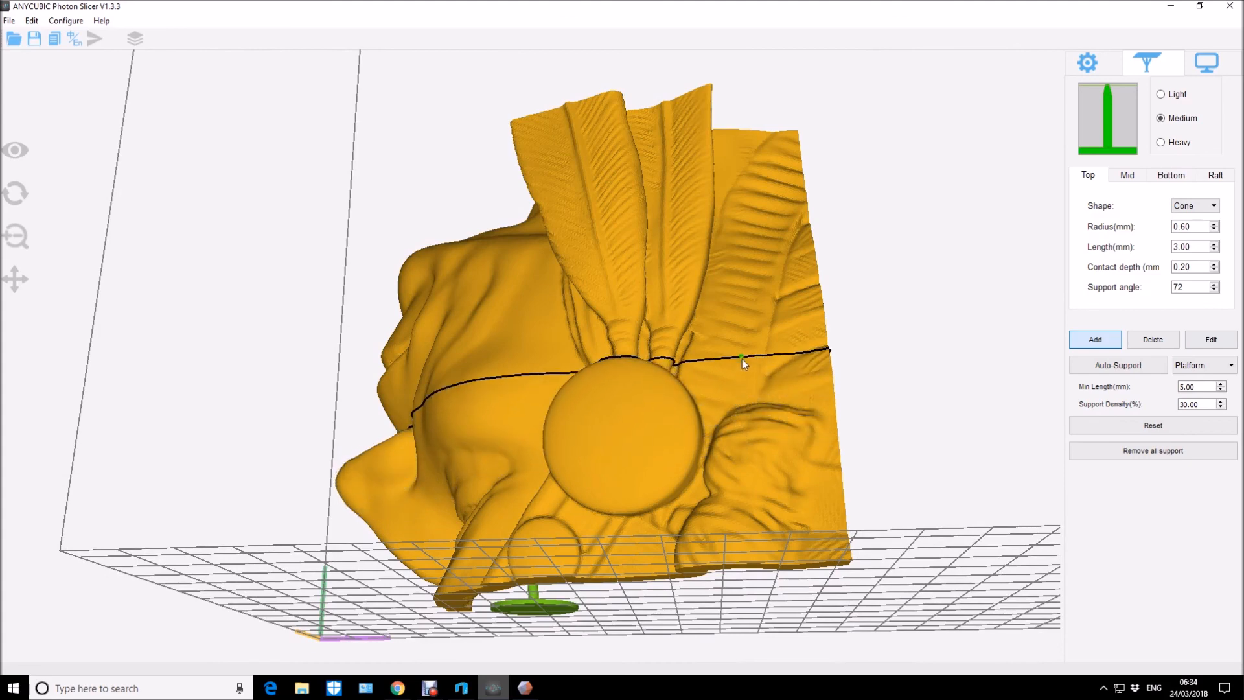
{"action": "right_click_drag", "start_coordinate": [685, 333], "coordinate": [725, 341]}
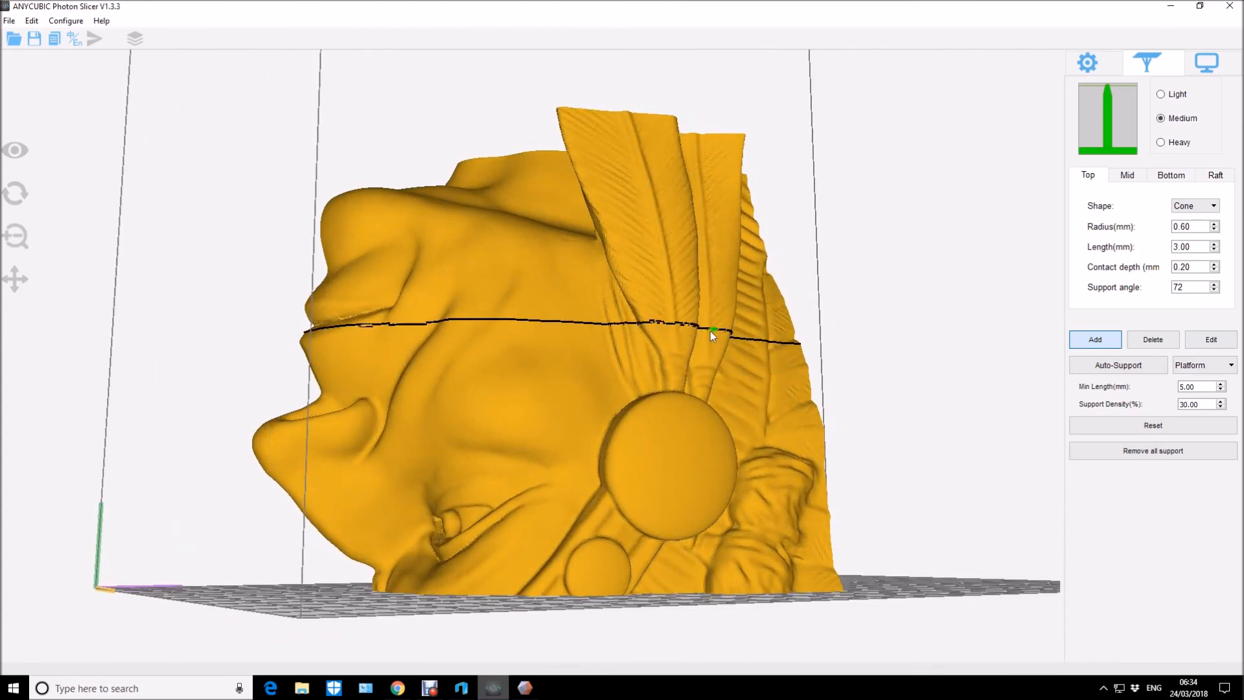